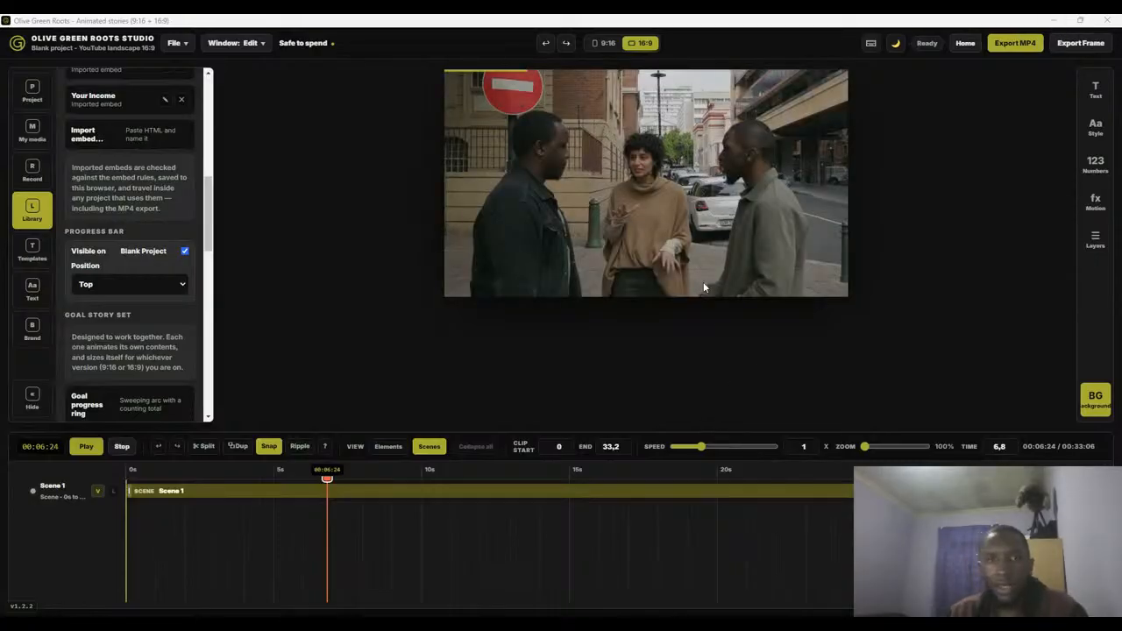
- Set Scene 1's background mode to Solid color
{"action": "left_click", "coordinate": [375, 497]}
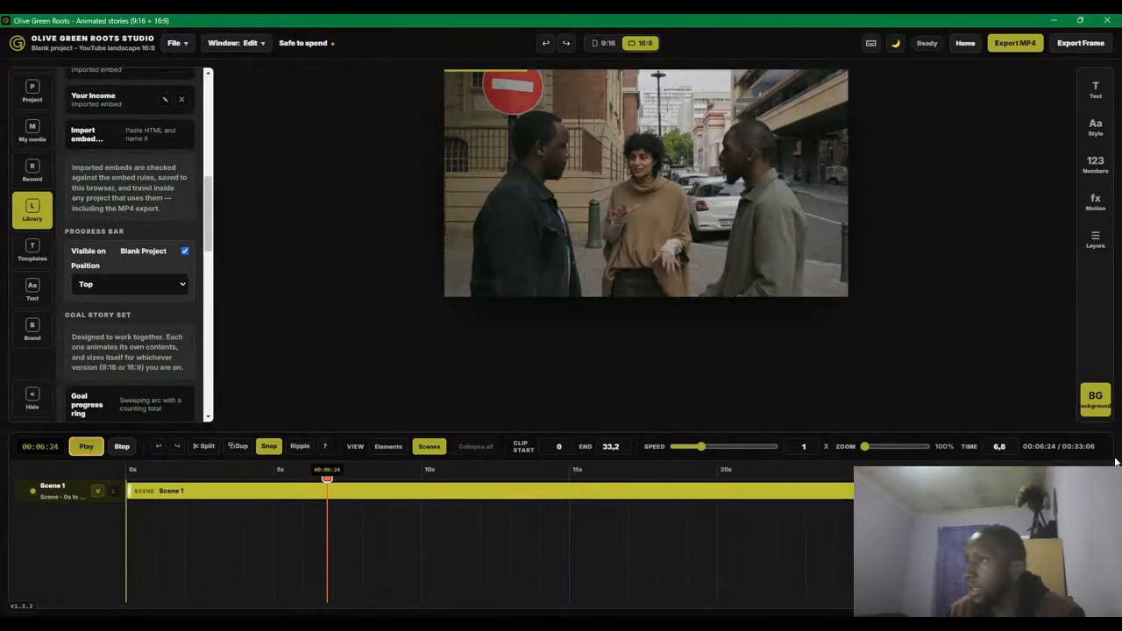
{"action": "right_click", "coordinate": [740, 496]}
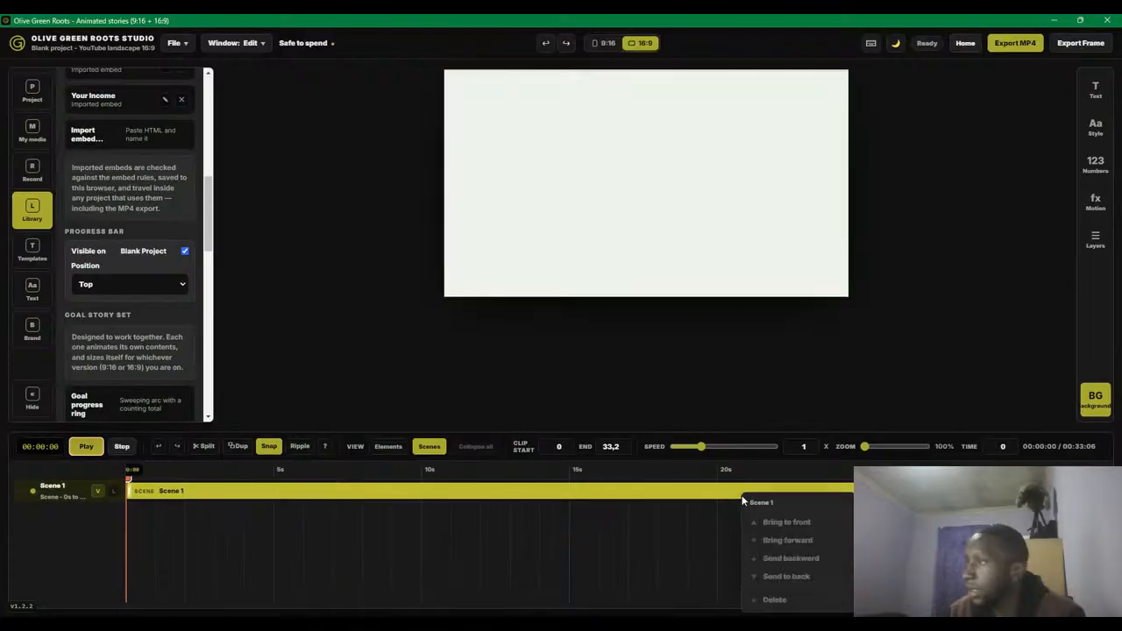
{"action": "left_click", "coordinate": [659, 545]}
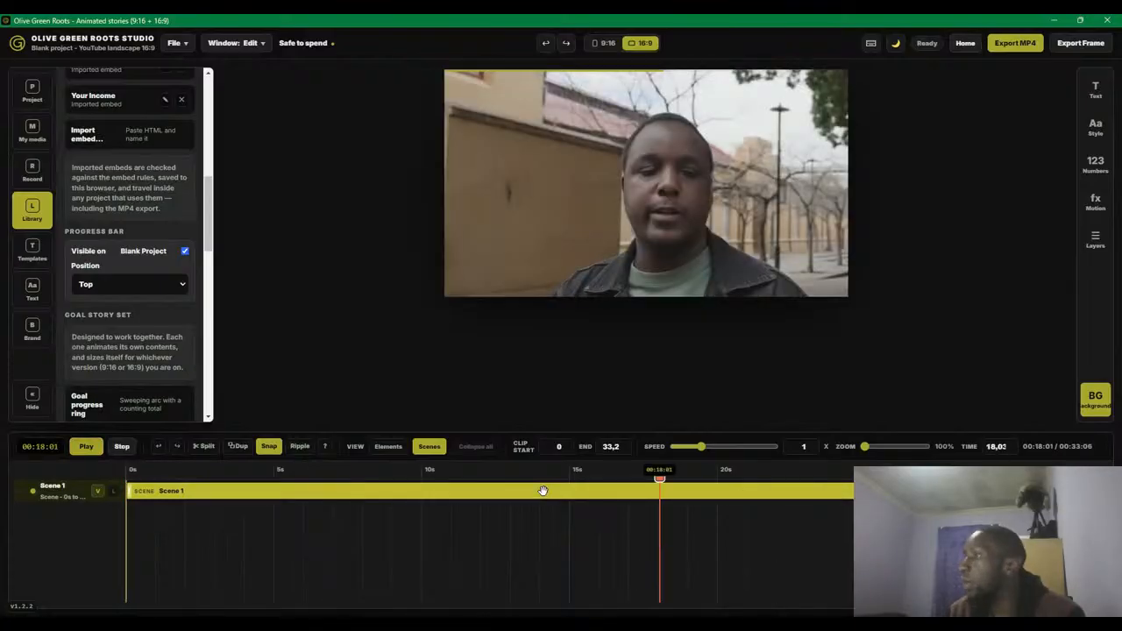
{"action": "left_click", "coordinate": [1095, 397]}
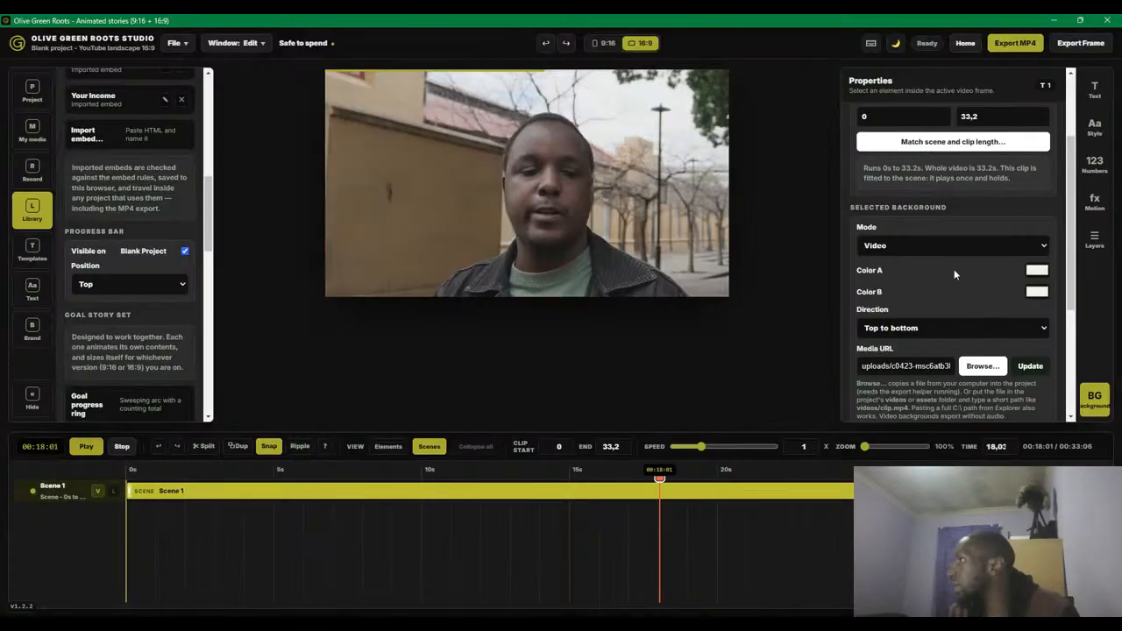
{"action": "left_click", "coordinate": [925, 249]}
{"action": "left_click", "coordinate": [910, 261]}
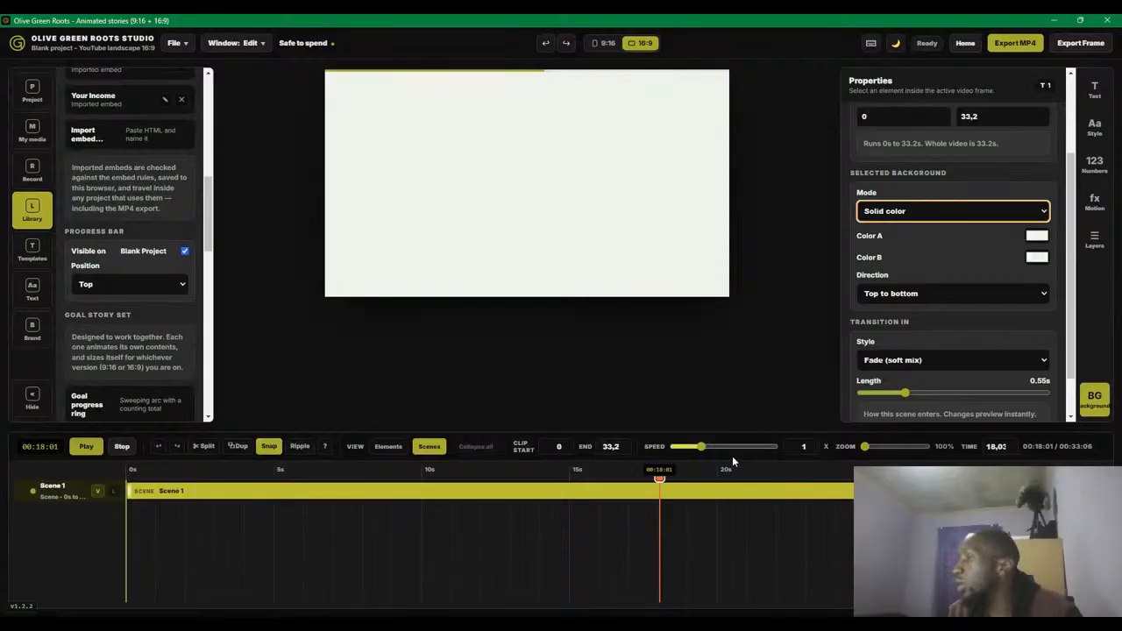
- Return to the workspace overview and delete the currently open Safe to spend workspace
{"action": "left_click", "coordinate": [965, 43]}
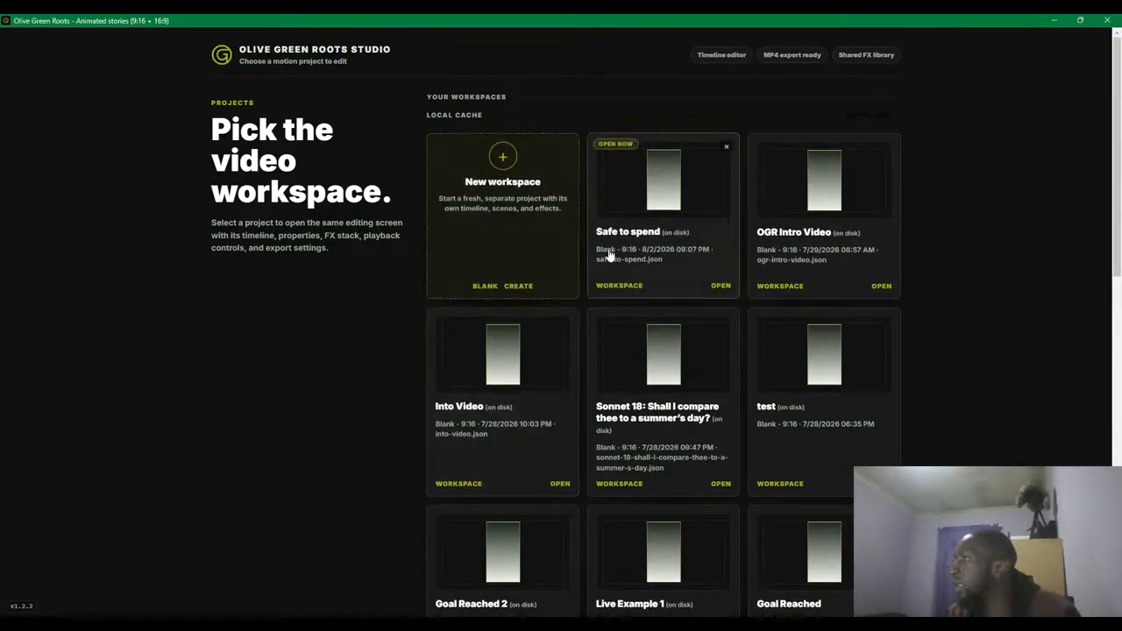
{"action": "left_click", "coordinate": [725, 148]}
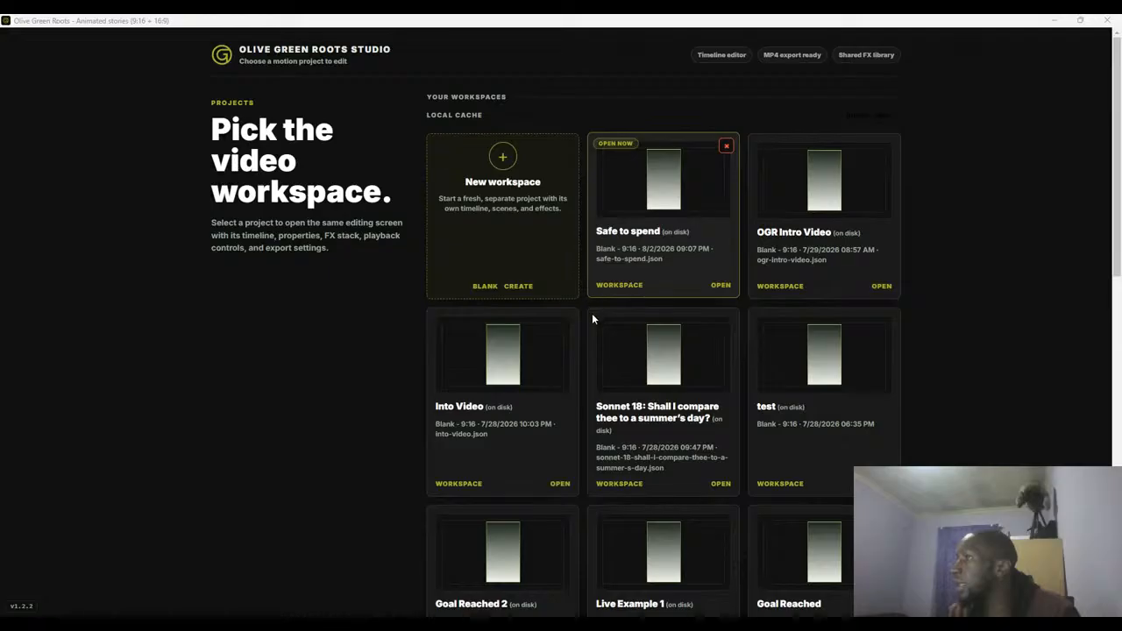
{"action": "key", "text": "Return"}
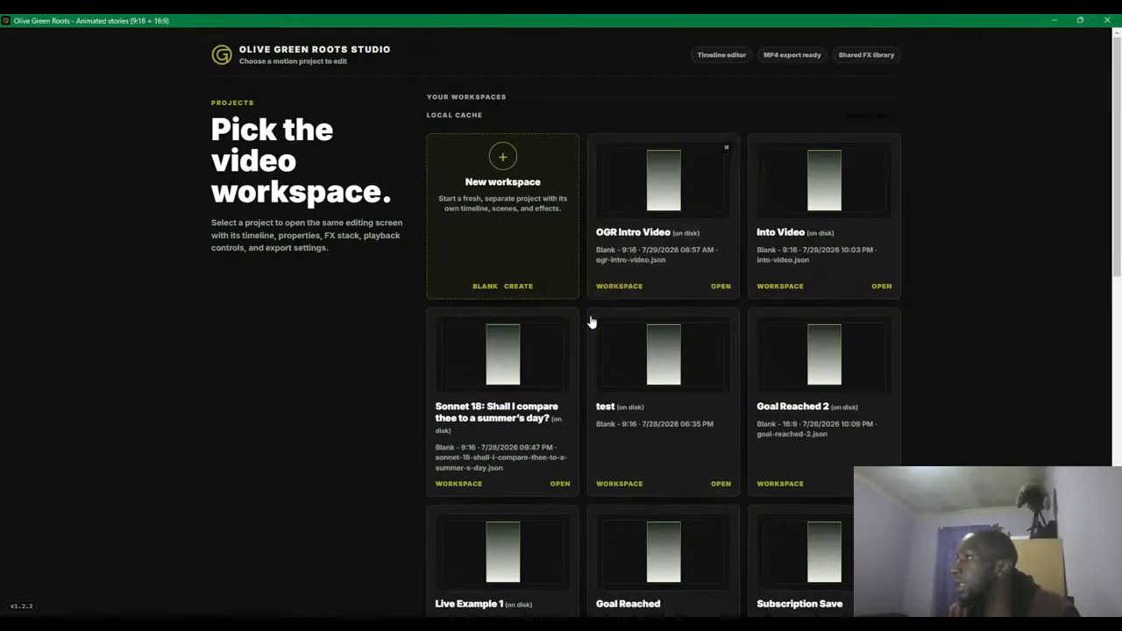
{"action": "left_click", "coordinate": [501, 230]}
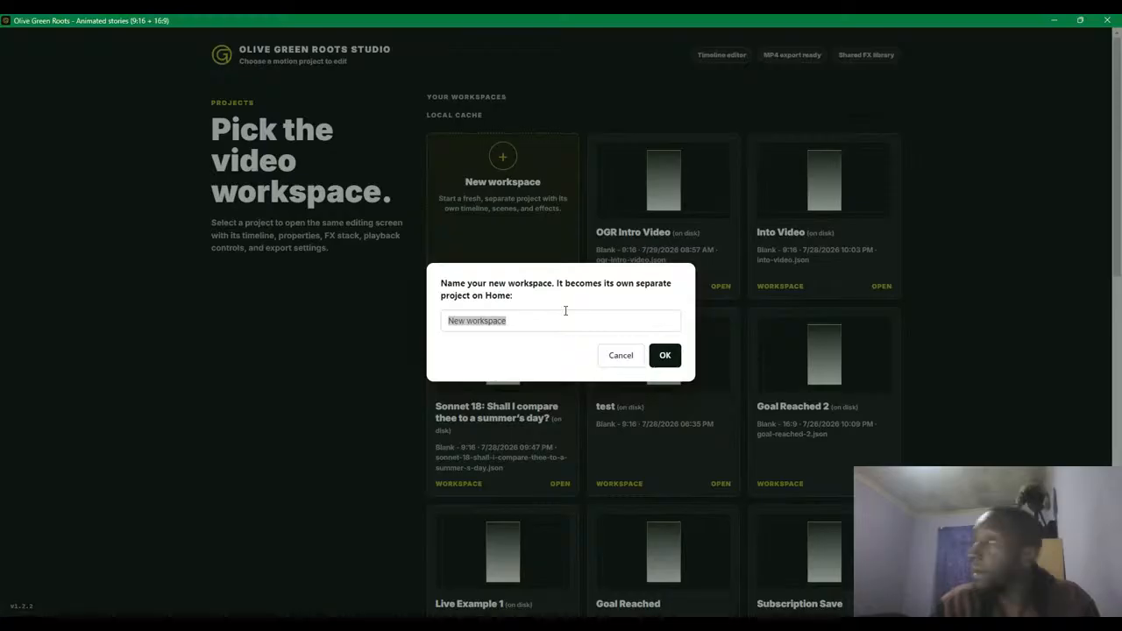
{"action": "key", "text": "BackSpace"}
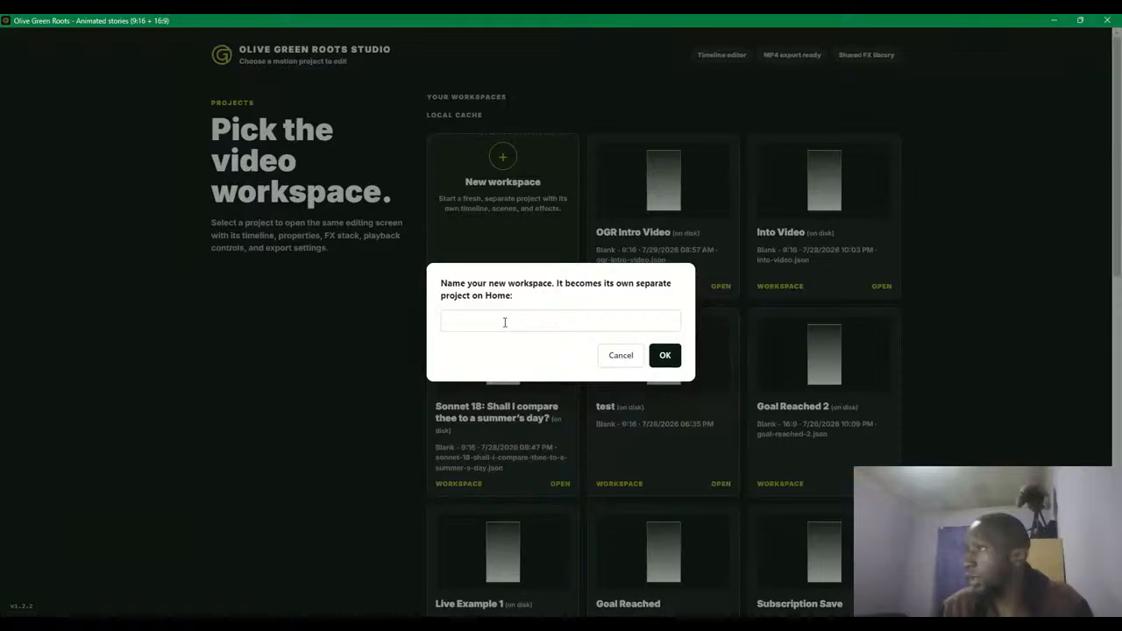
{"action": "left_click", "coordinate": [614, 358]}
{"action": "left_click", "coordinate": [514, 246]}
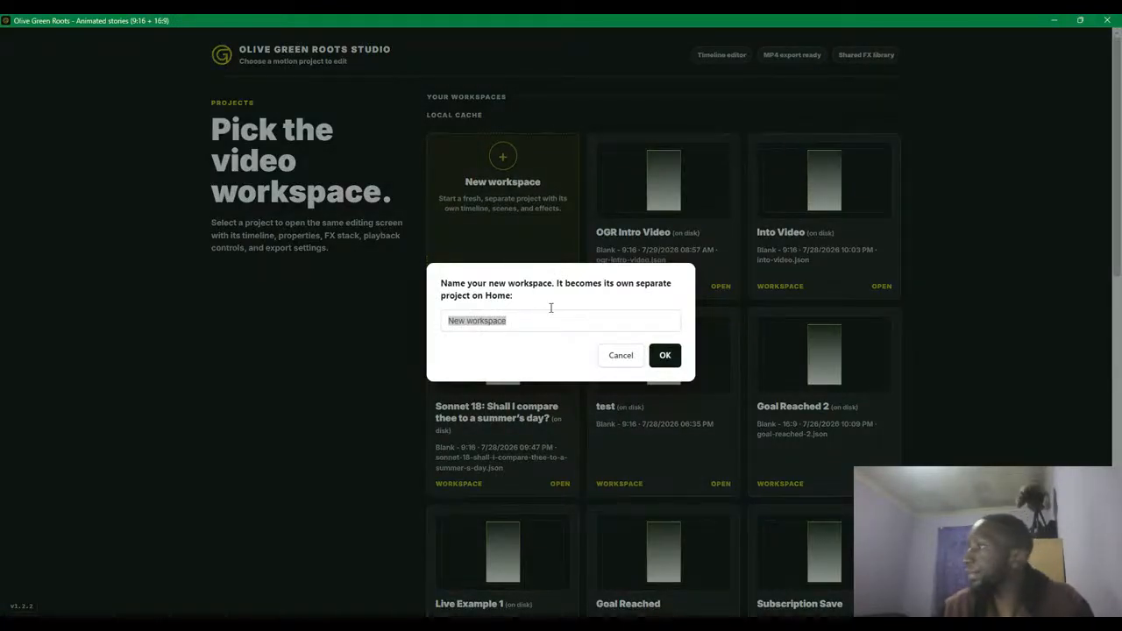
{"action": "left_click", "coordinate": [628, 355]}
- Create a new blank workspace named Safe to Spend
{"action": "left_click", "coordinate": [518, 256]}
{"action": "left_click", "coordinate": [524, 319]}
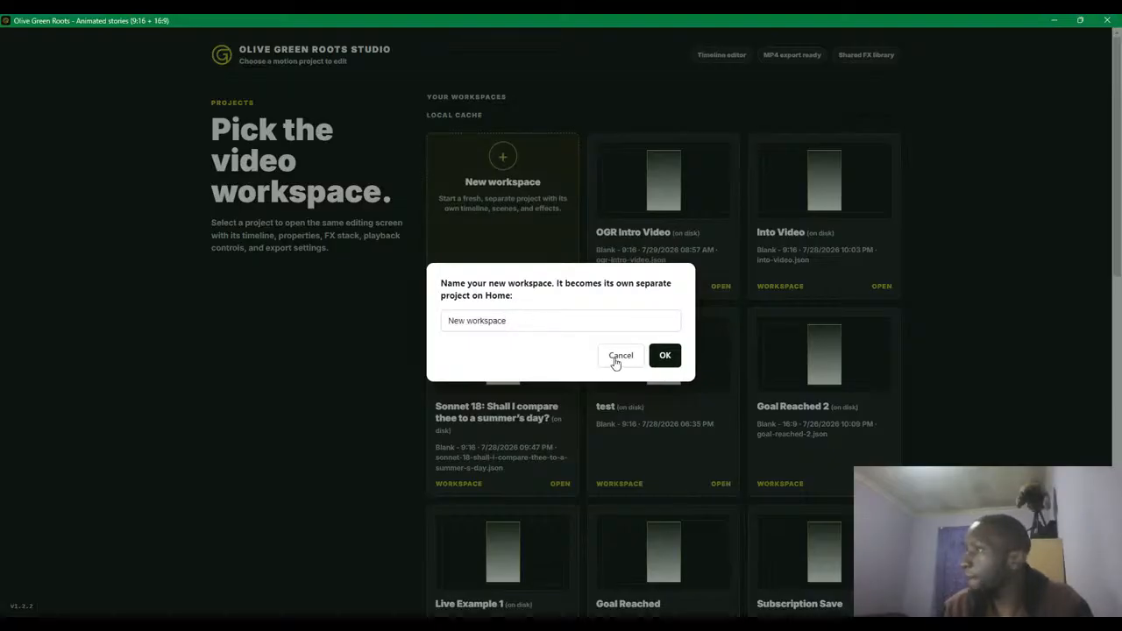
{"action": "left_click", "coordinate": [680, 591]}
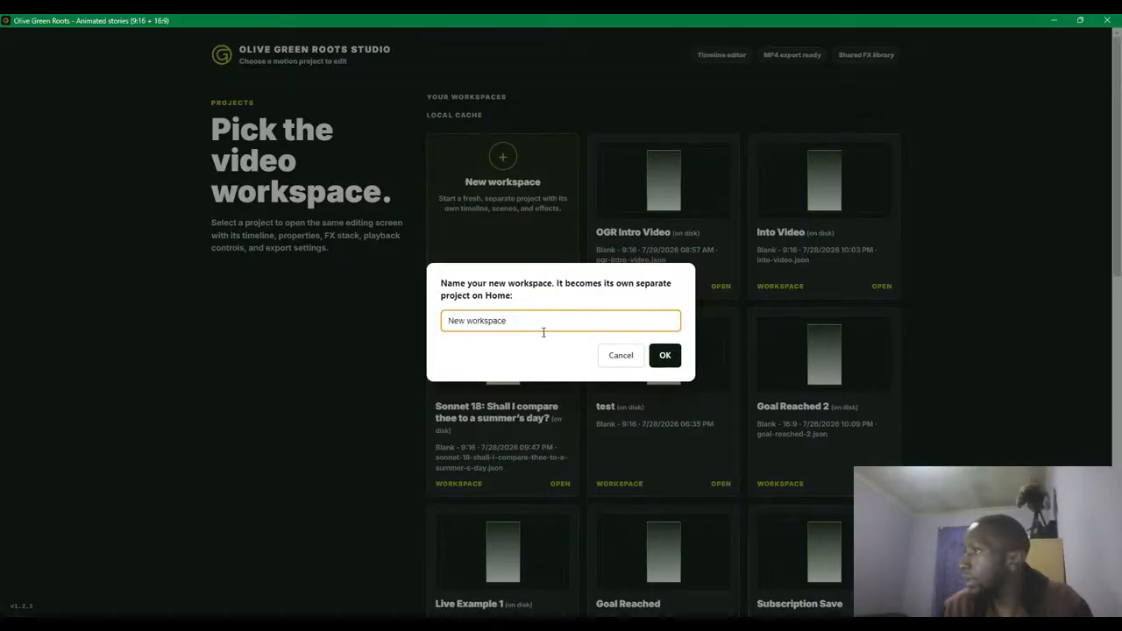
{"action": "key", "text": "ctrl+a"}
{"action": "type", "text": "t"}
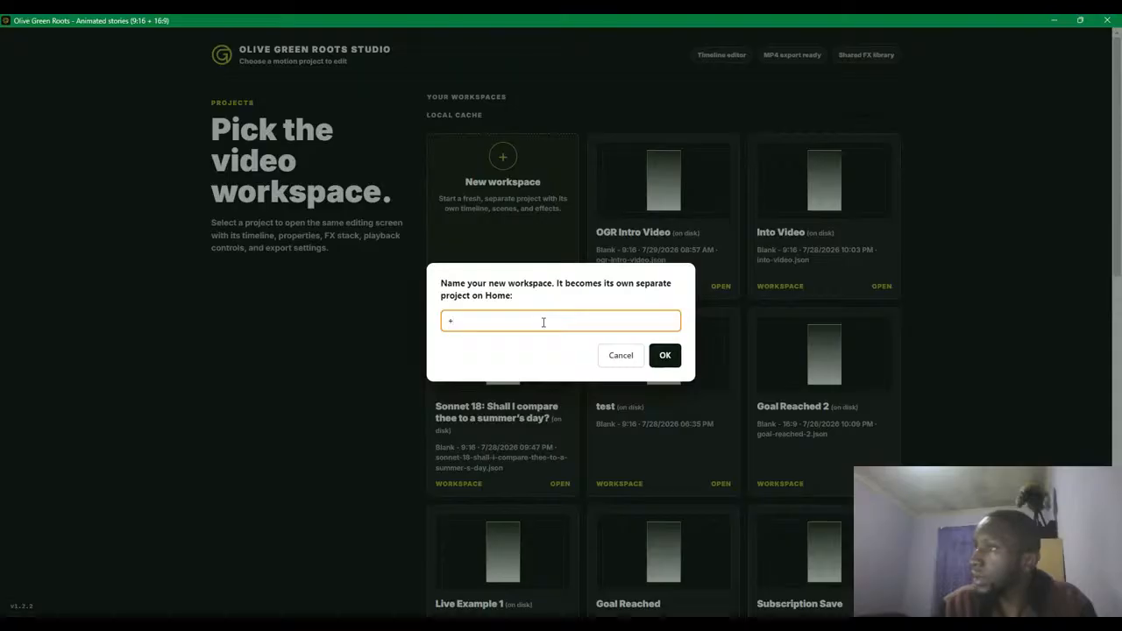
{"action": "type", "text": "Safe to Spend"}
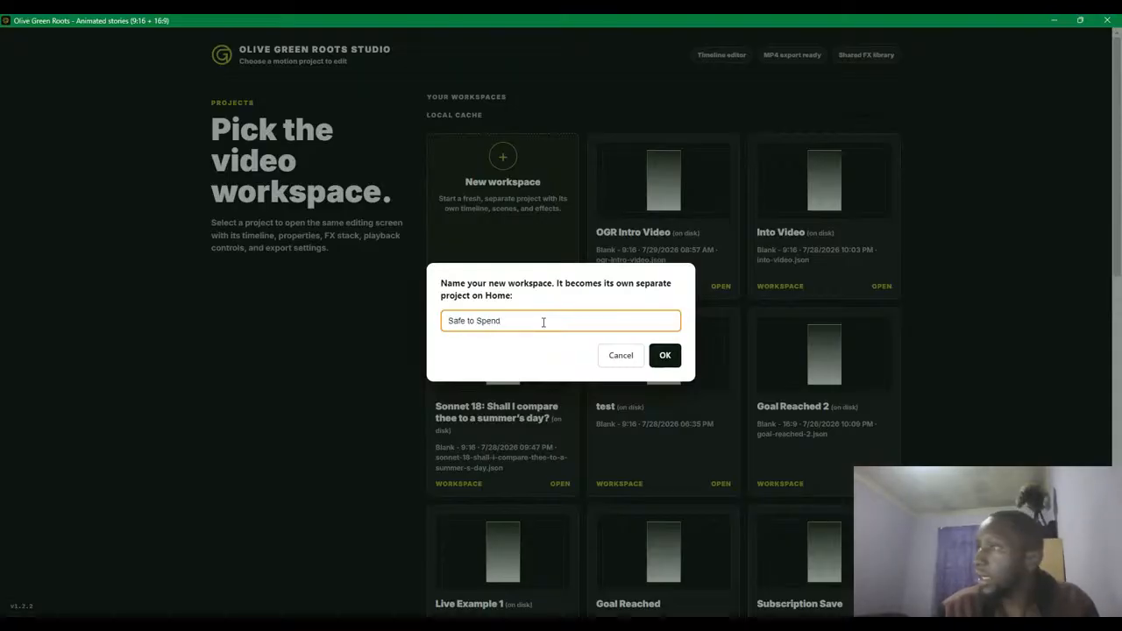
{"action": "left_click", "coordinate": [665, 355]}
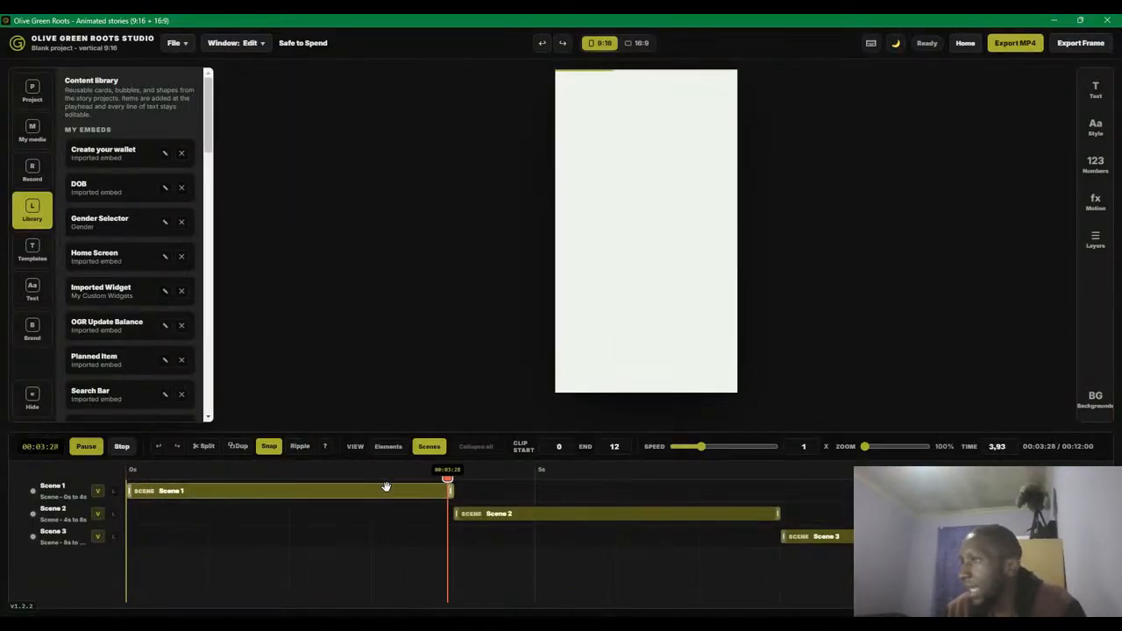
- Delete Scene 2 and Scene 3 from the timeline, keeping only Scene 1
{"action": "left_click", "coordinate": [605, 520]}
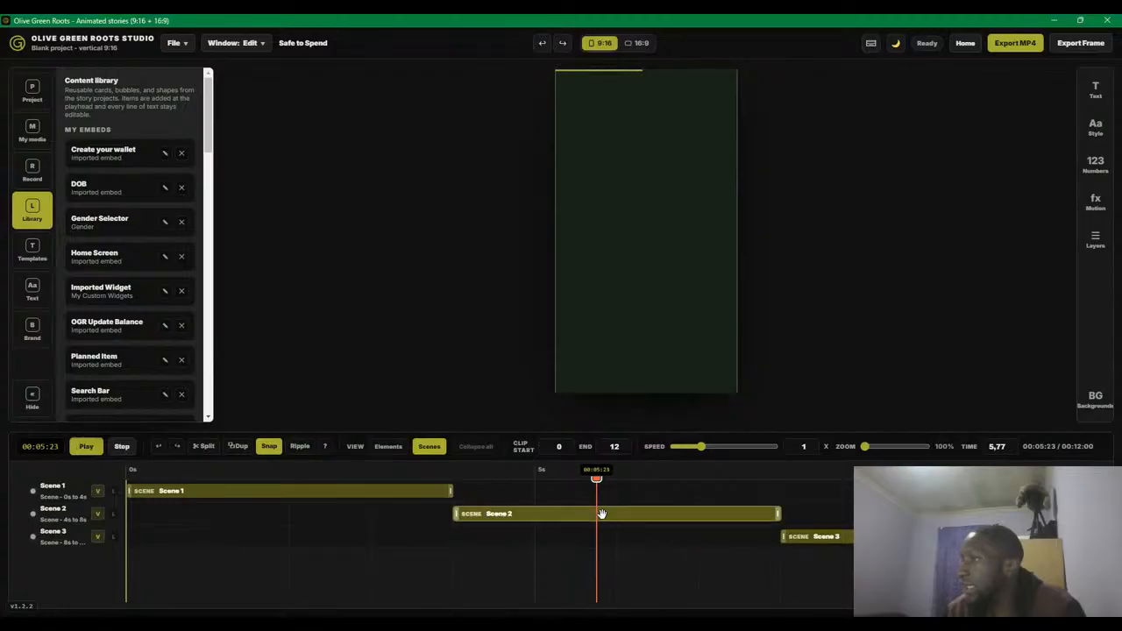
{"action": "key", "text": "Delete"}
{"action": "left_click", "coordinate": [828, 517]}
{"action": "key", "text": "Delete"}
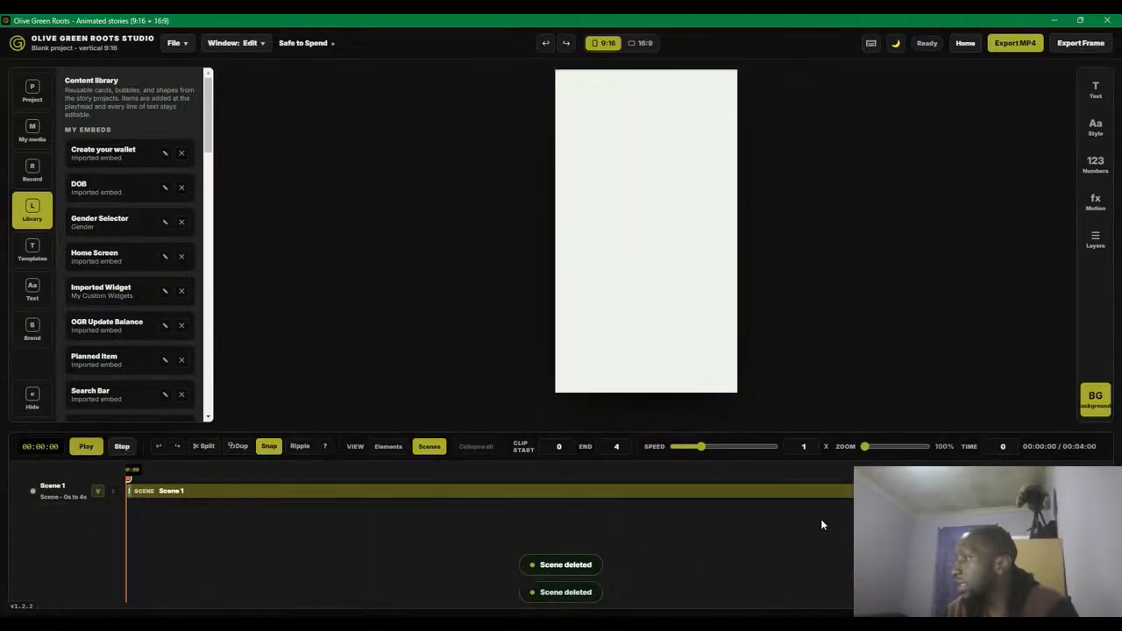
- Switch the project to the 16:9 landscape format and set Scene 1's background mode to Video
{"action": "left_click", "coordinate": [277, 495]}
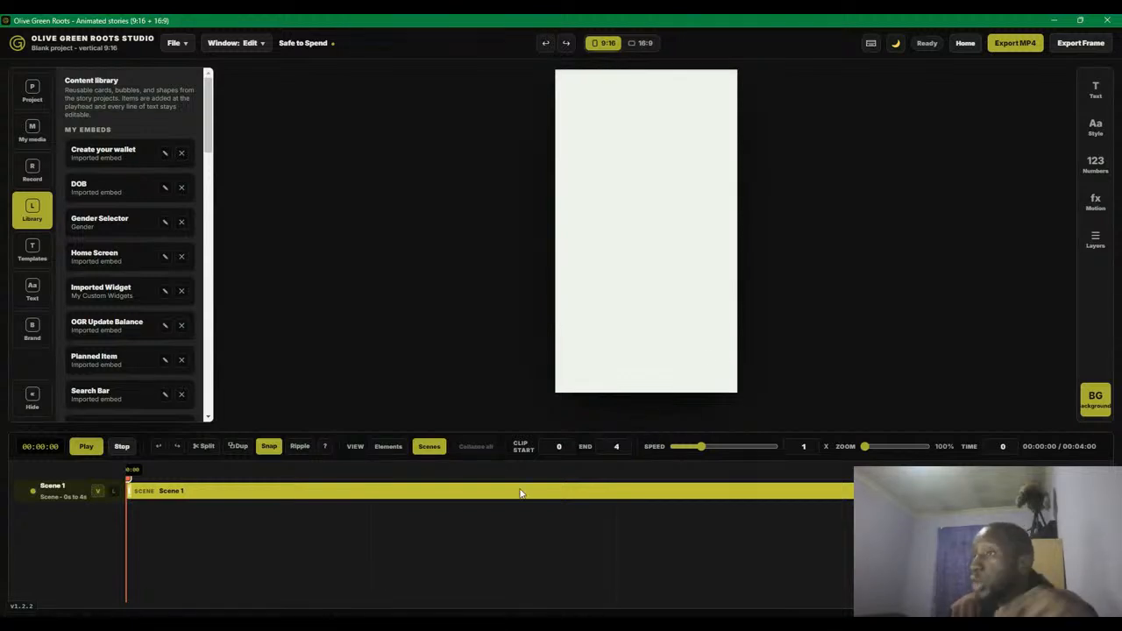
{"action": "left_click", "coordinate": [640, 44]}
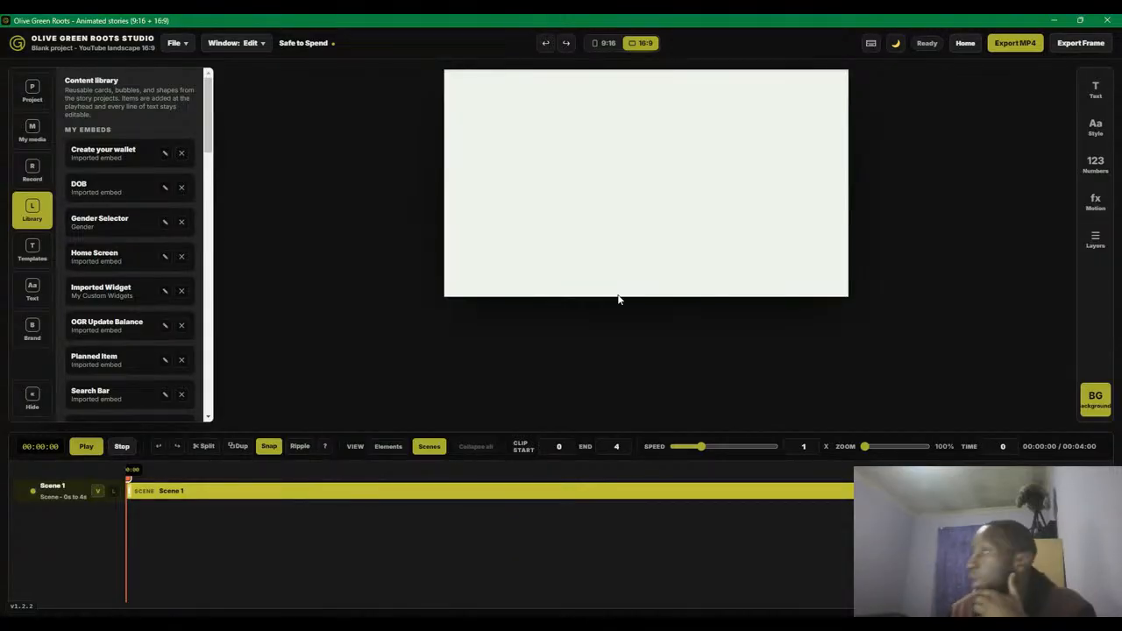
{"action": "left_click", "coordinate": [1095, 399]}
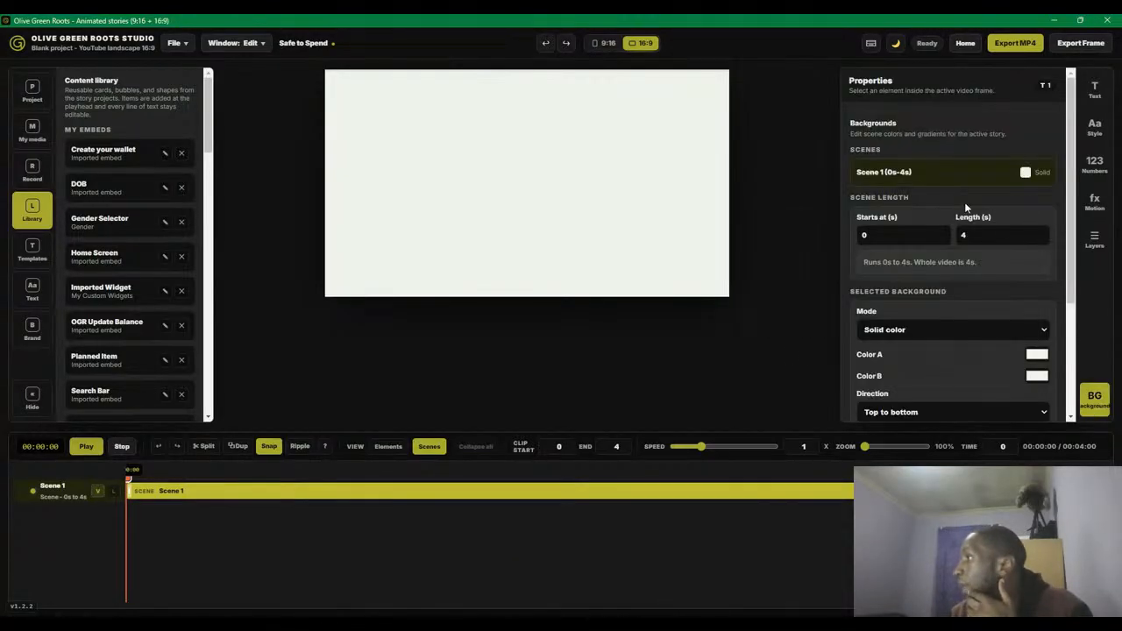
{"action": "scroll", "coordinate": [952, 271], "scroll_direction": "down", "scroll_amount": 2}
{"action": "scroll", "coordinate": [920, 140], "scroll_direction": "up", "scroll_amount": 1}
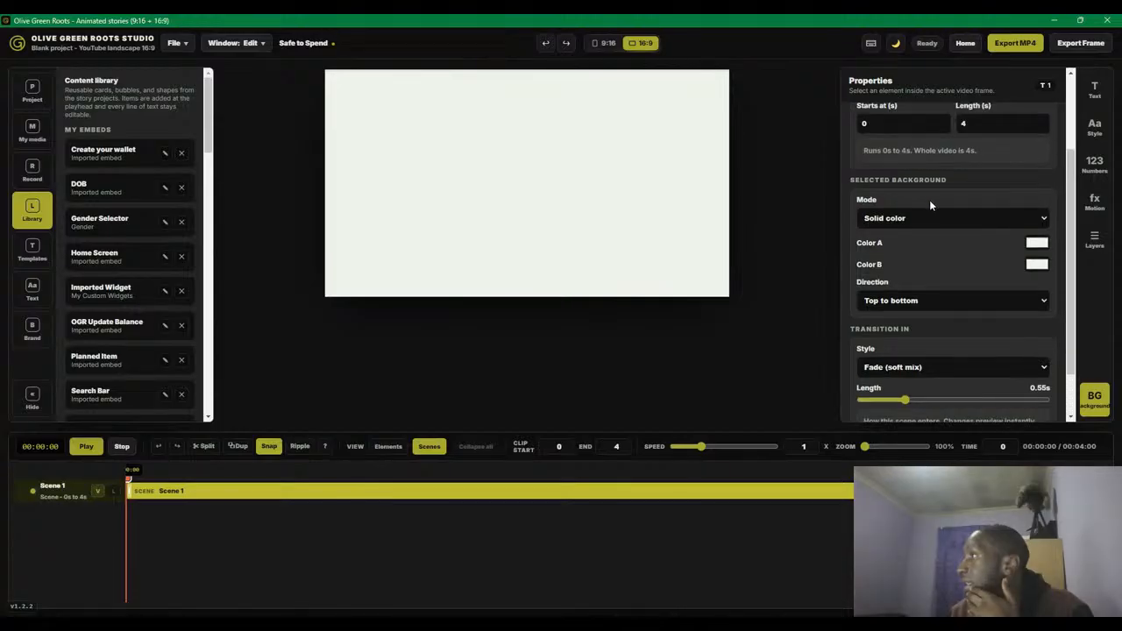
{"action": "left_click", "coordinate": [888, 257]}
{"action": "scroll", "coordinate": [903, 341], "scroll_direction": "down", "scroll_amount": 1}
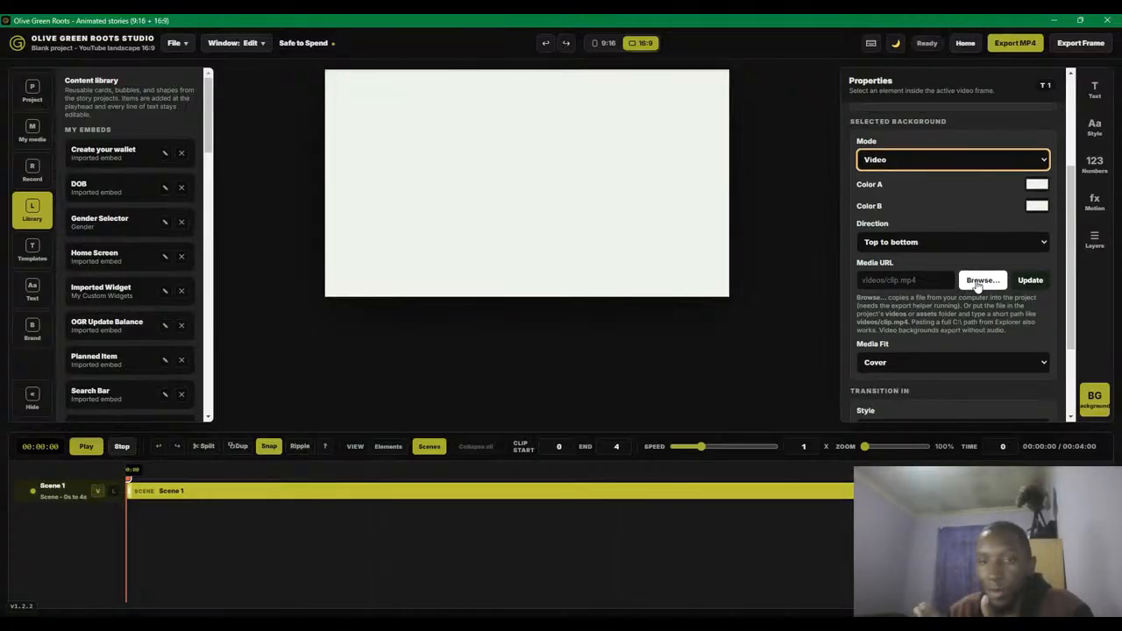
- Load the c0423 video file from the computer as Scene 1's background and make the scene length match the clip
{"action": "left_click", "coordinate": [914, 282]}
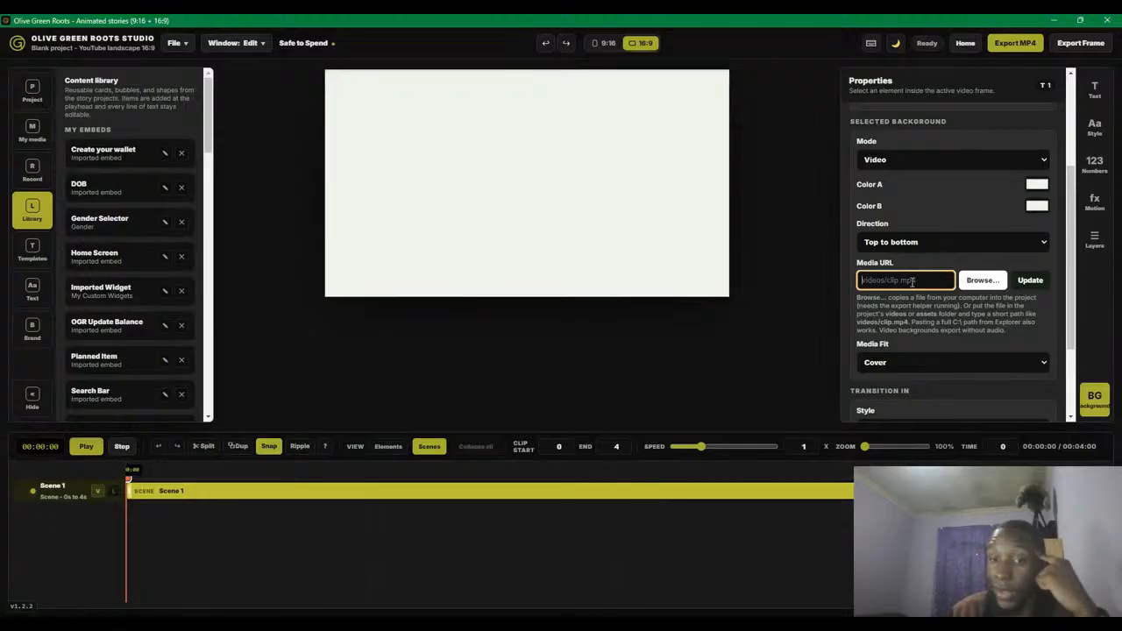
{"action": "left_click", "coordinate": [982, 280]}
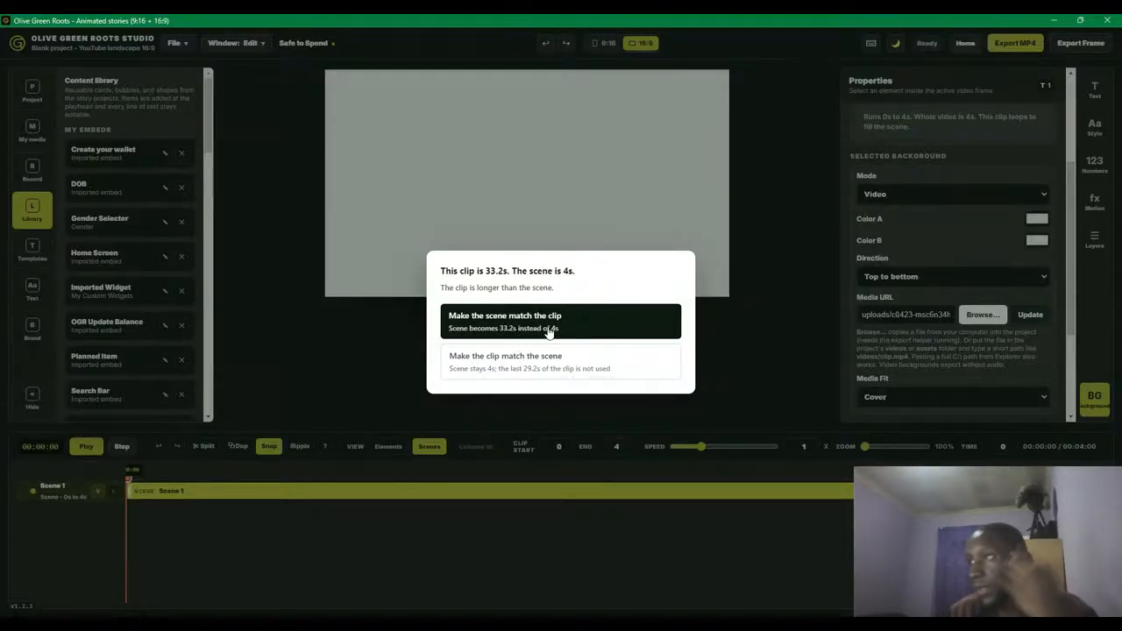
{"action": "left_click", "coordinate": [494, 330]}
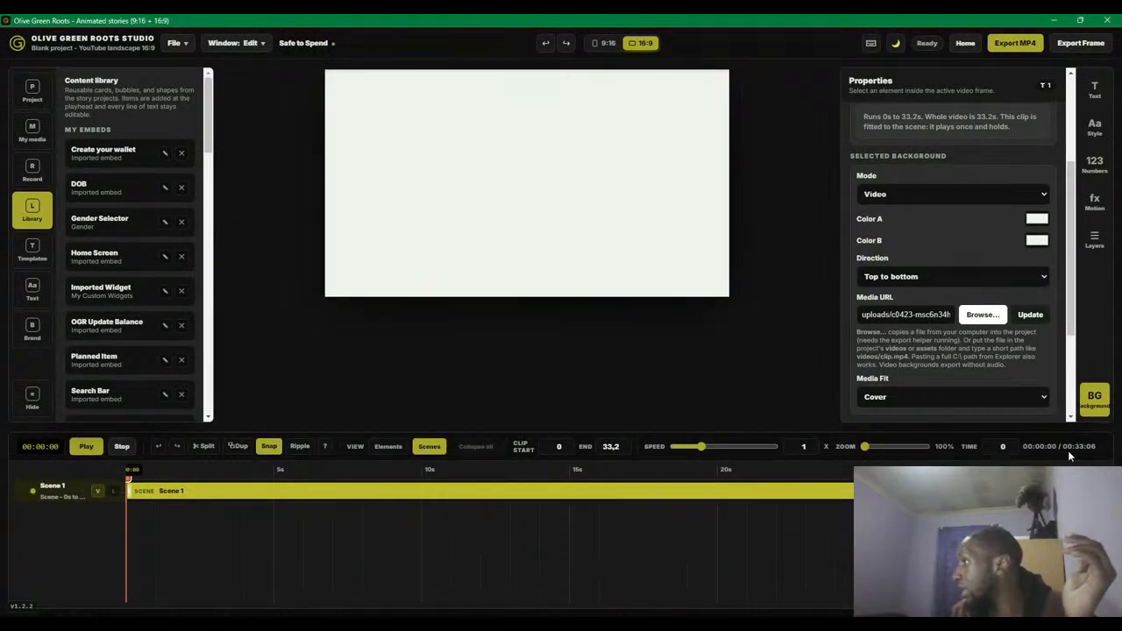
- Check the total video length and play Scene 1 from the start to review the video background
{"action": "left_click_drag", "start_coordinate": [1075, 447], "coordinate": [1097, 453]}
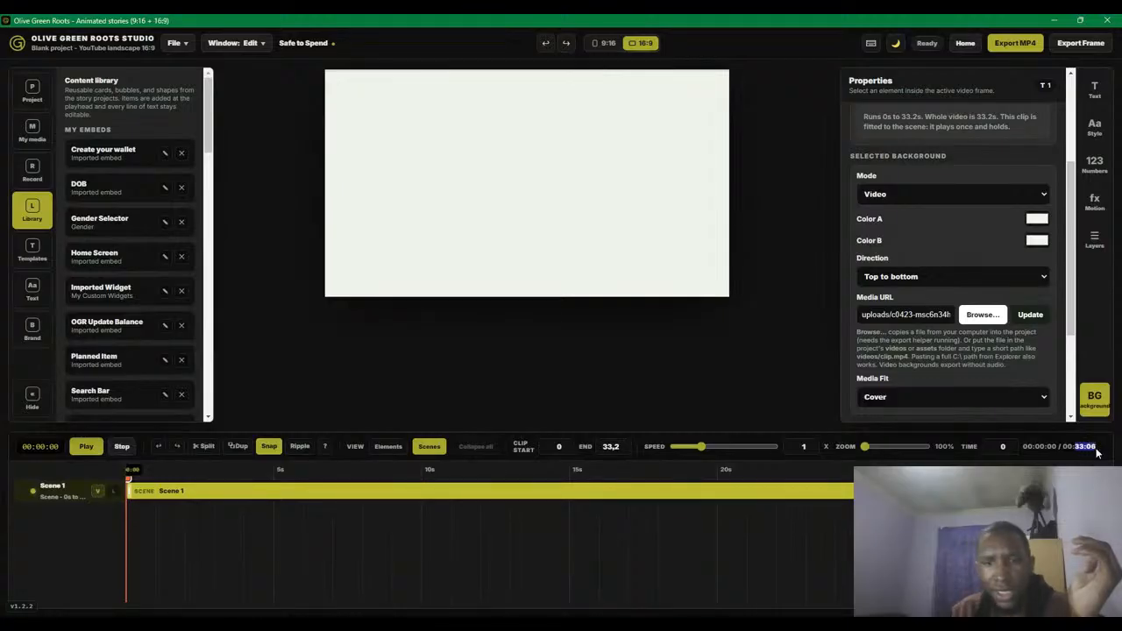
{"action": "left_click", "coordinate": [1088, 451]}
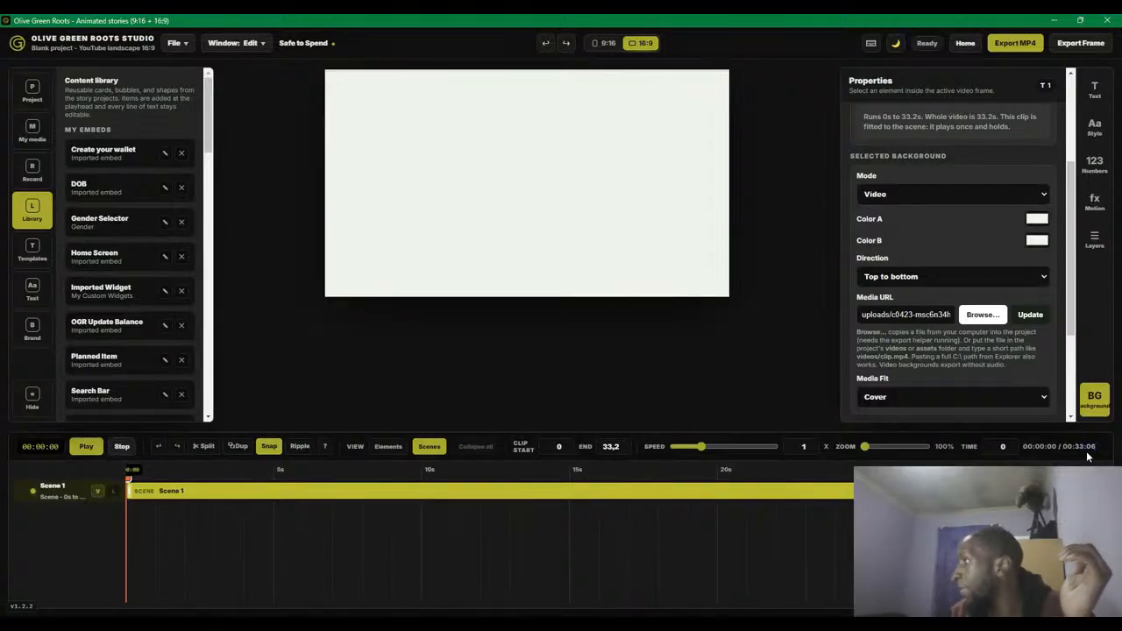
{"action": "left_click", "coordinate": [85, 447]}
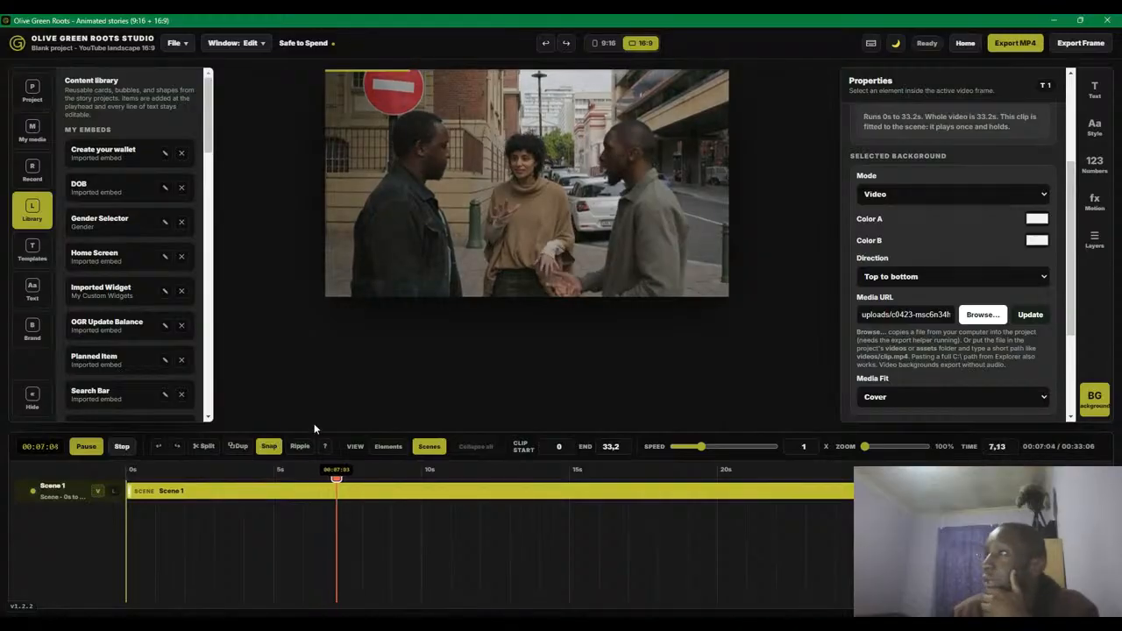
{"action": "left_click", "coordinate": [121, 449]}
{"action": "left_click", "coordinate": [88, 448]}
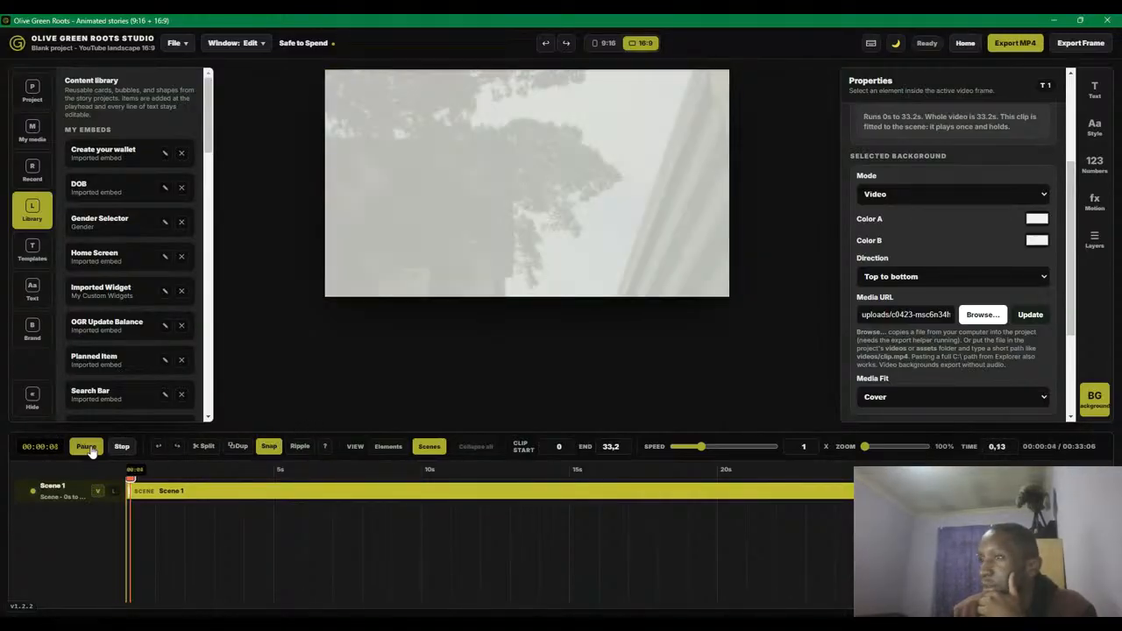
{"action": "left_click", "coordinate": [88, 448]}
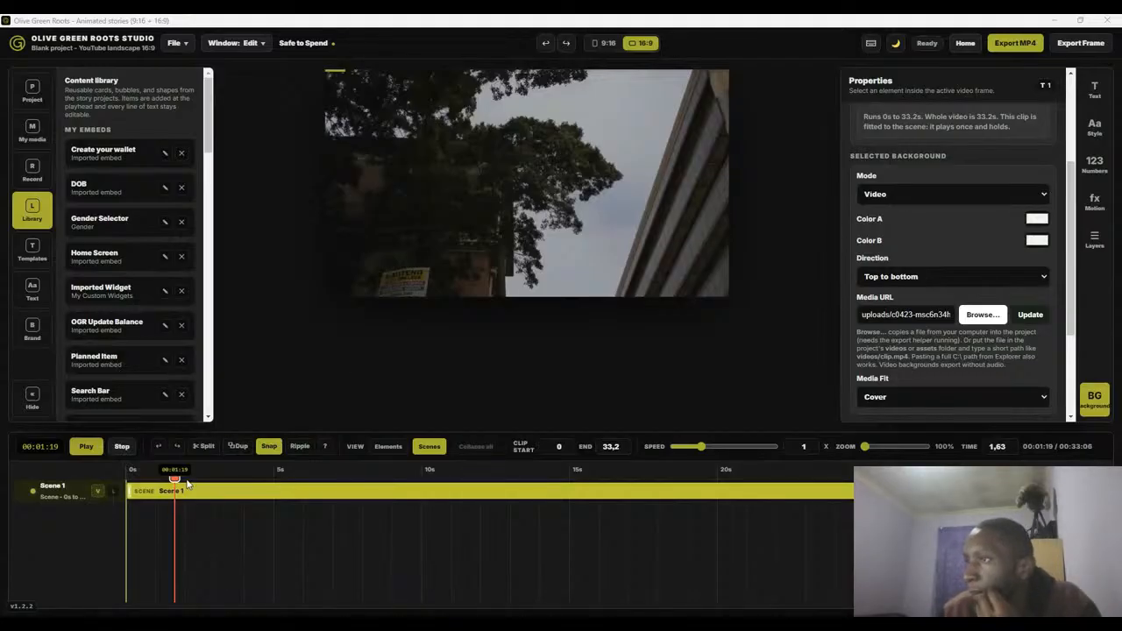
- Move the playhead to about 5.3 s and import the copied embed HTML into the library under the name Name Card
{"action": "left_click_drag", "start_coordinate": [174, 481], "coordinate": [281, 481]}
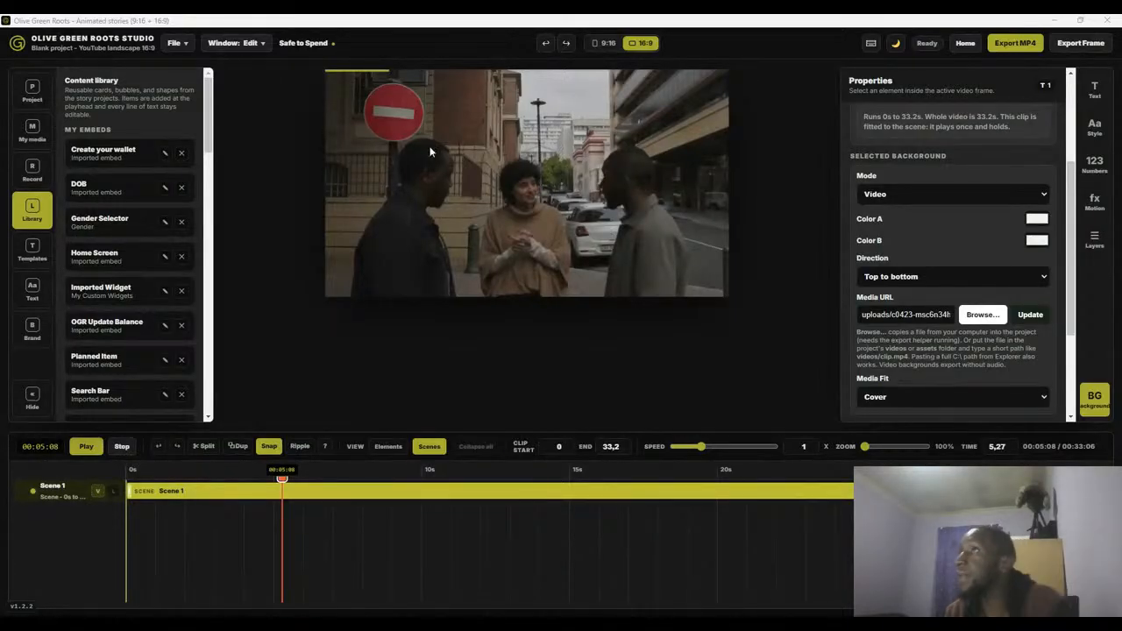
{"action": "scroll", "coordinate": [144, 243], "scroll_direction": "down", "scroll_amount": 5}
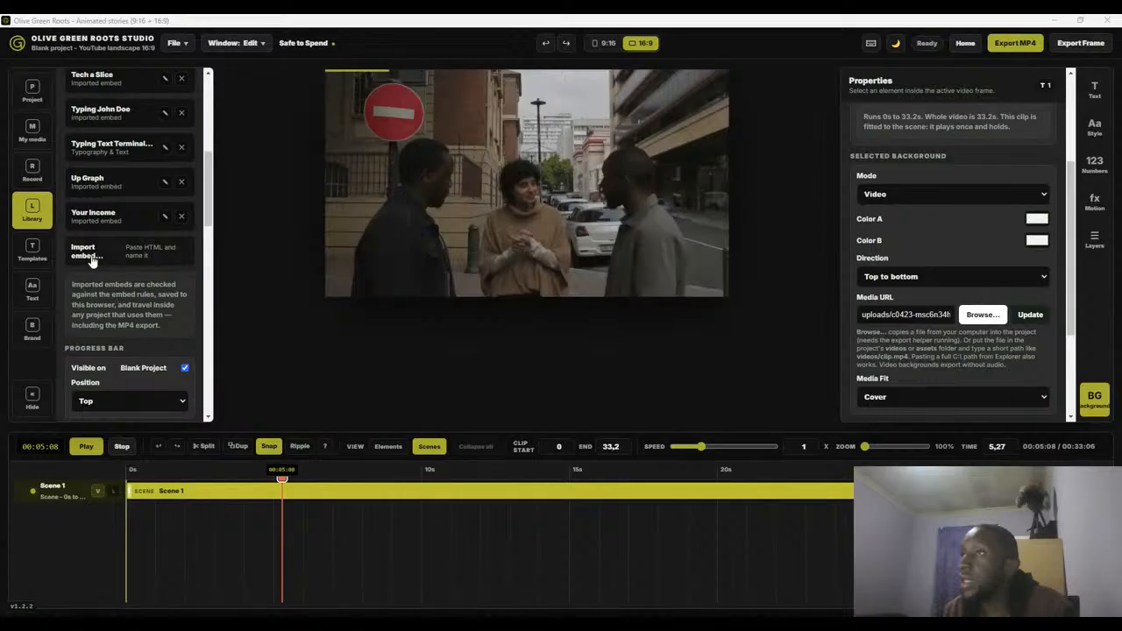
{"action": "left_click", "coordinate": [91, 259]}
{"action": "left_click", "coordinate": [428, 304]}
{"action": "key", "text": "ctrl+v"}
{"action": "left_click", "coordinate": [390, 198]}
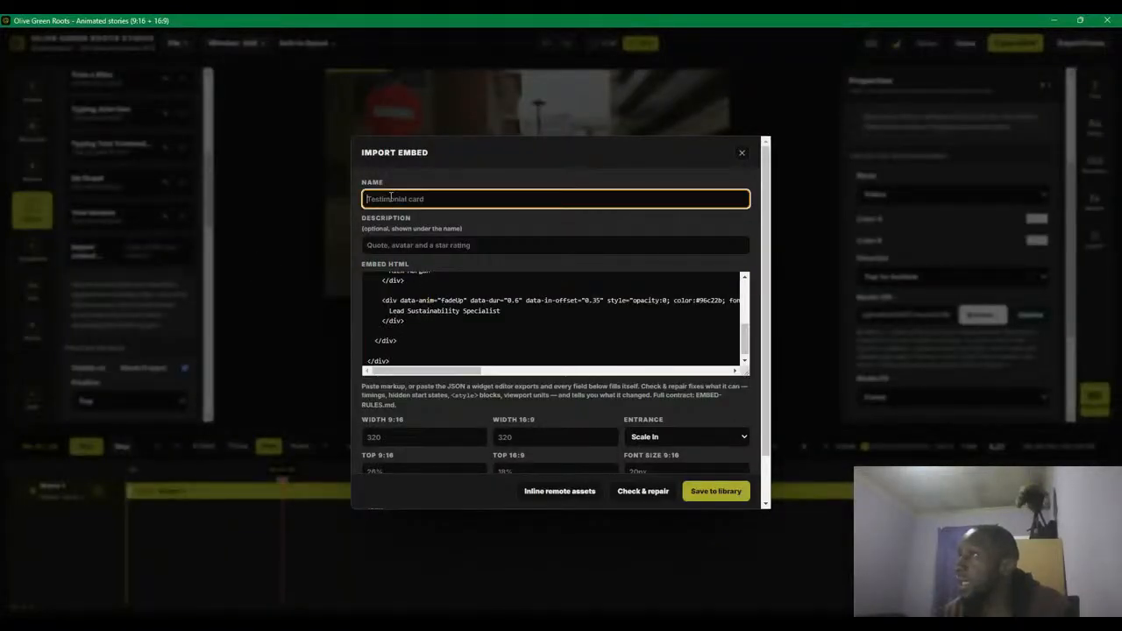
{"action": "type", "text": "Name Card"}
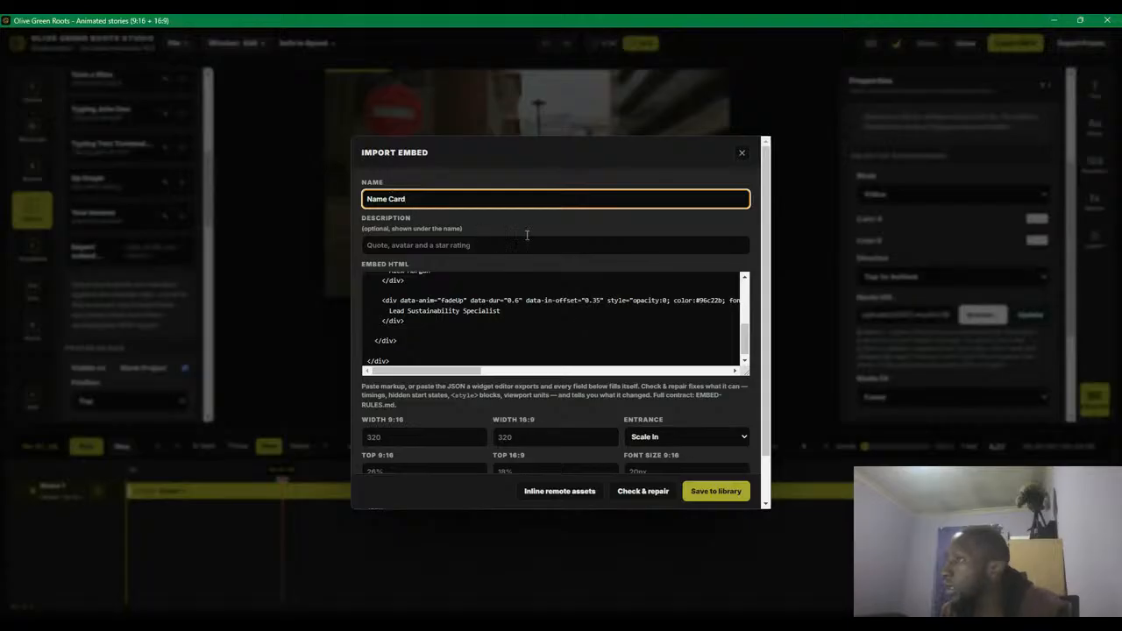
{"action": "scroll", "coordinate": [680, 443], "scroll_direction": "down", "scroll_amount": 2}
{"action": "left_click", "coordinate": [715, 491]}
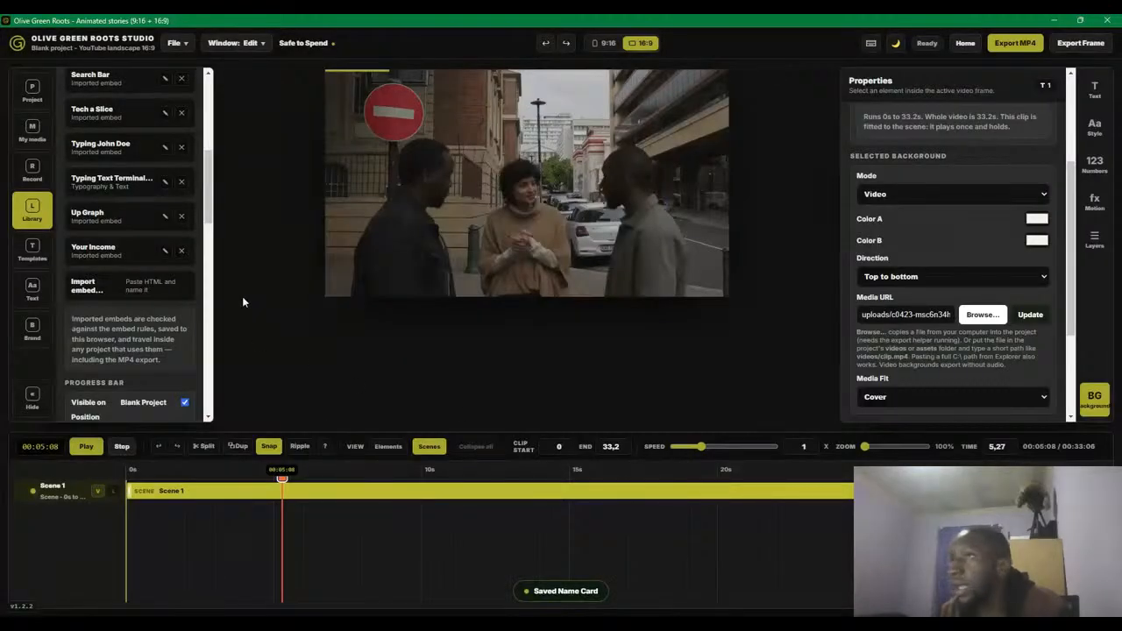
- Add the Name Card embed at the playhead and show it on the timeline as a collapsed element group
{"action": "scroll", "coordinate": [163, 308], "scroll_direction": "up", "scroll_amount": 5}
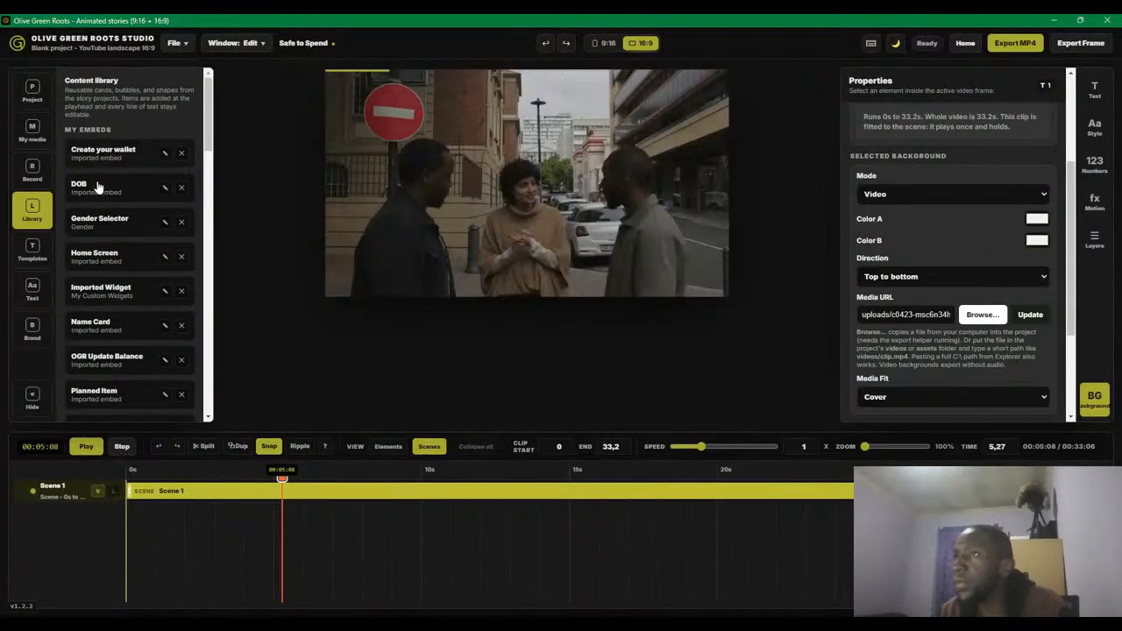
{"action": "left_click", "coordinate": [100, 334]}
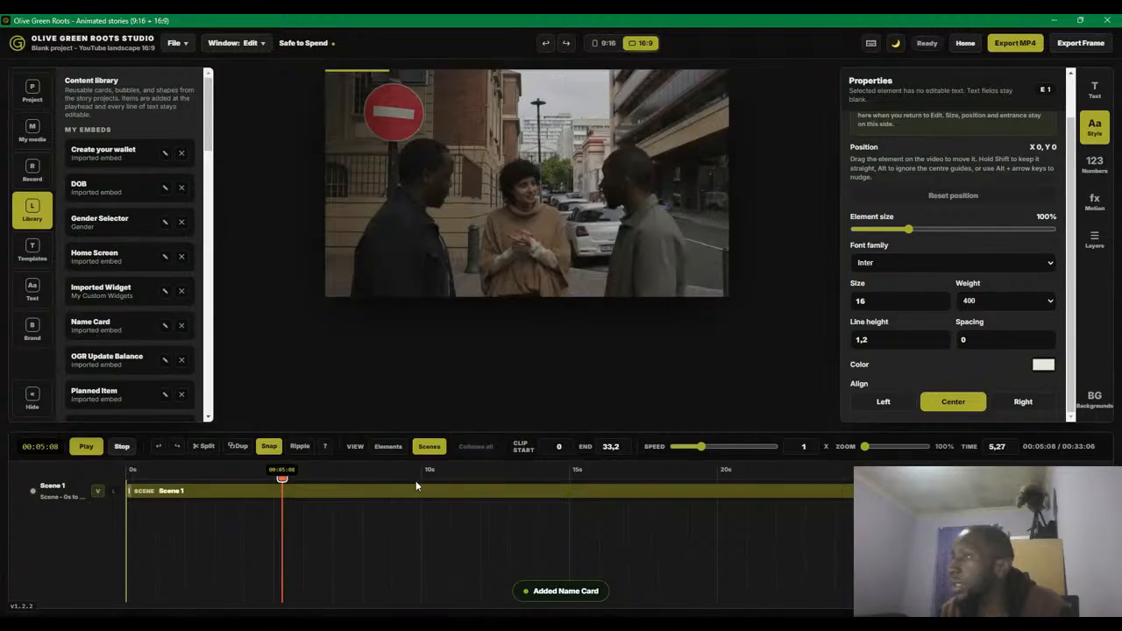
{"action": "left_click", "coordinate": [391, 447]}
{"action": "left_click", "coordinate": [463, 447]}
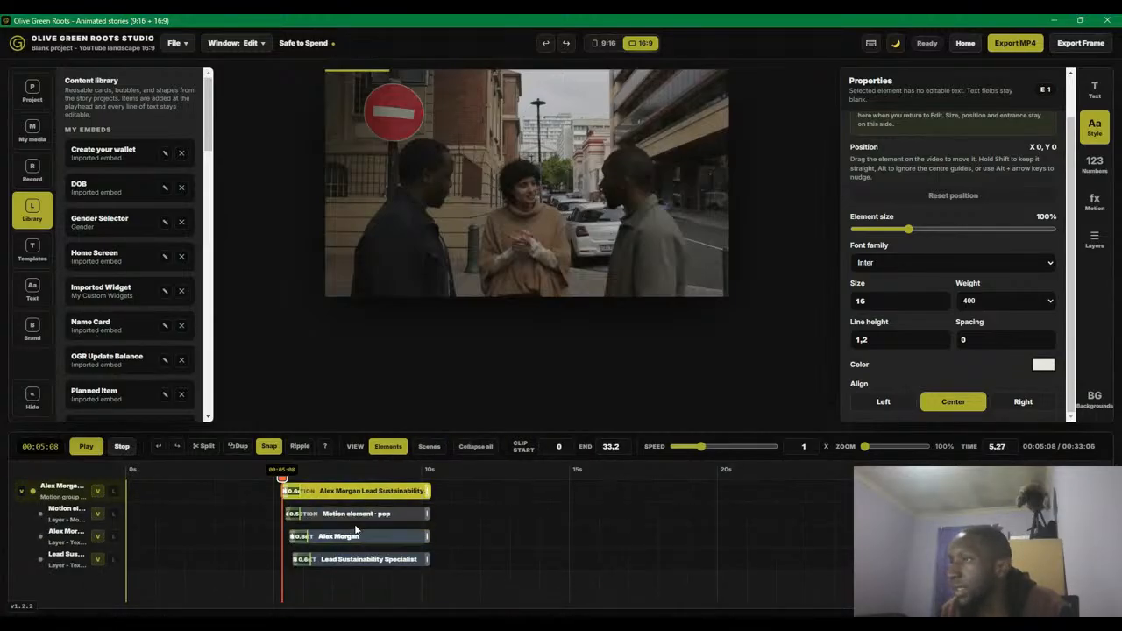
{"action": "left_click", "coordinate": [22, 492]}
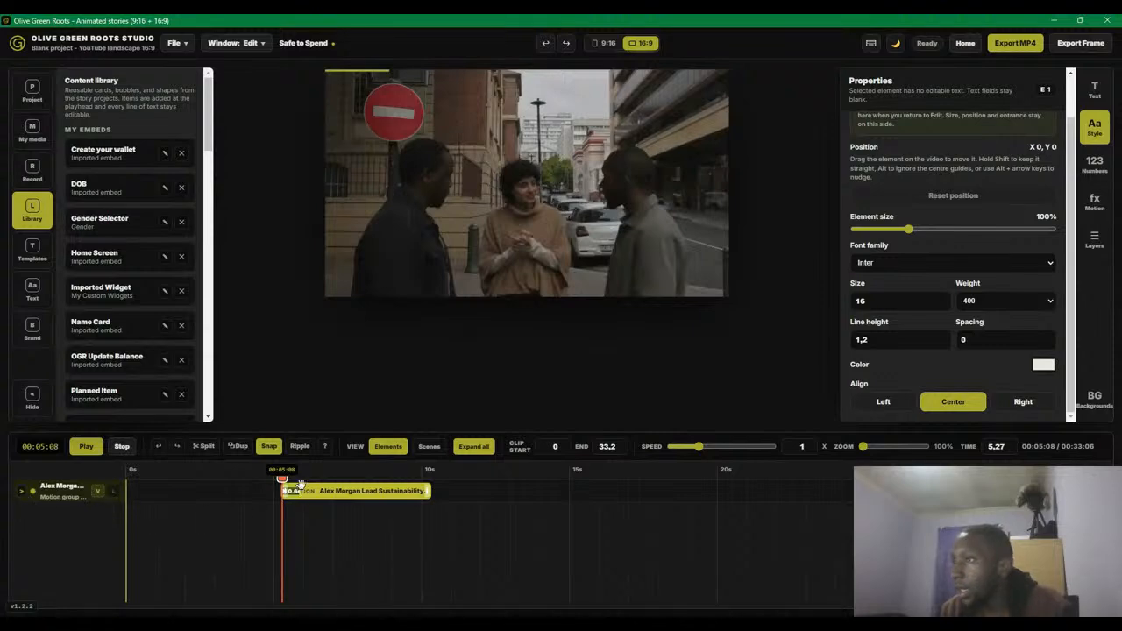
- Play the video from just before the Name Card clip to preview its entrance animation
{"action": "left_click_drag", "start_coordinate": [275, 480], "coordinate": [152, 478]}
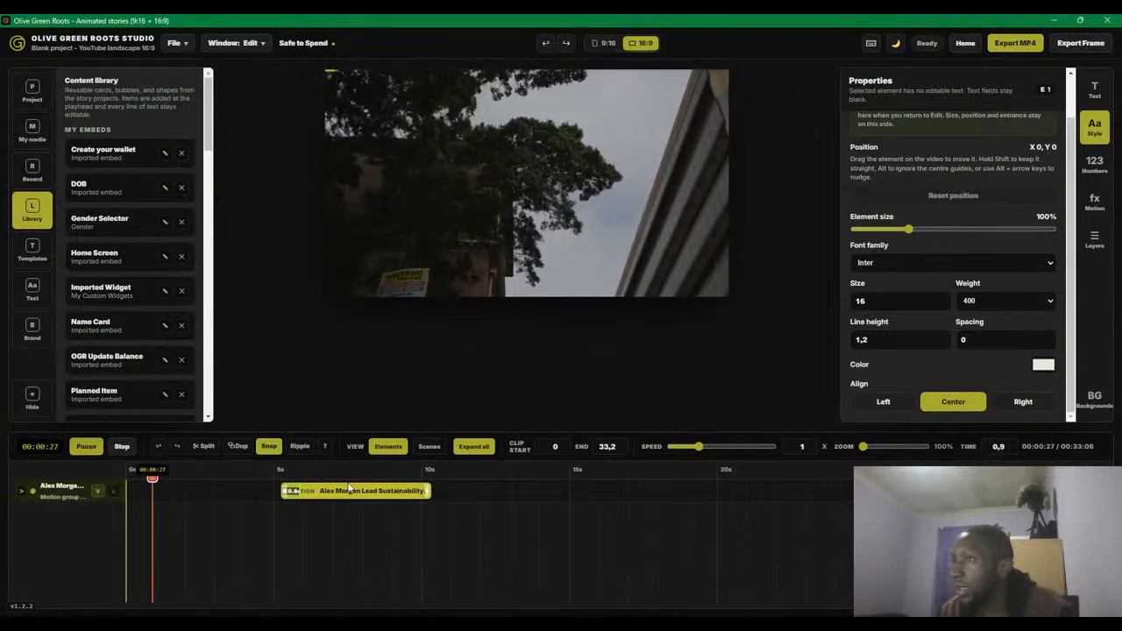
{"action": "left_click", "coordinate": [273, 472]}
{"action": "key", "text": "space"}
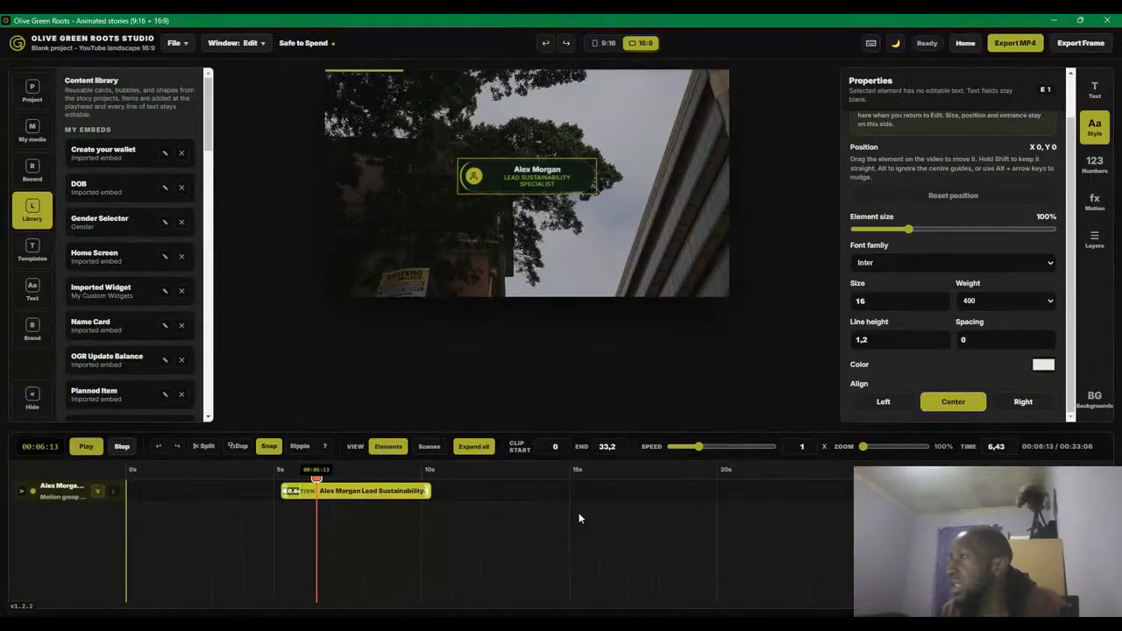
- Delete the job title text from the name card on the canvas
{"action": "left_click", "coordinate": [540, 182]}
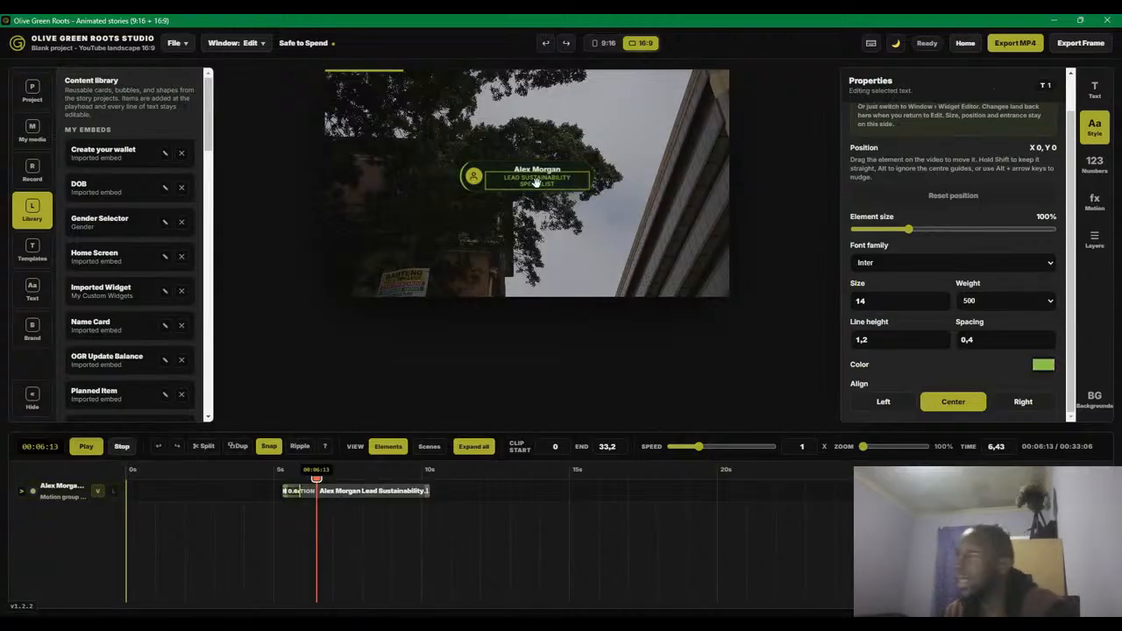
{"action": "key", "text": "Delete"}
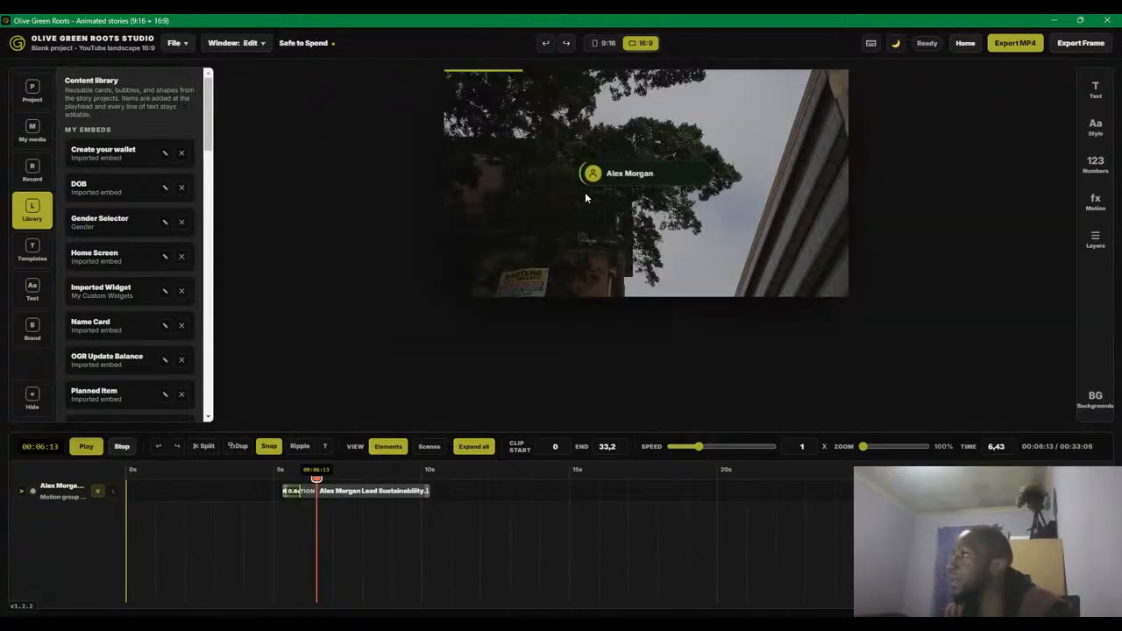
- Open the Name Card in the Widget Editor and play its animation
{"action": "left_click", "coordinate": [633, 182]}
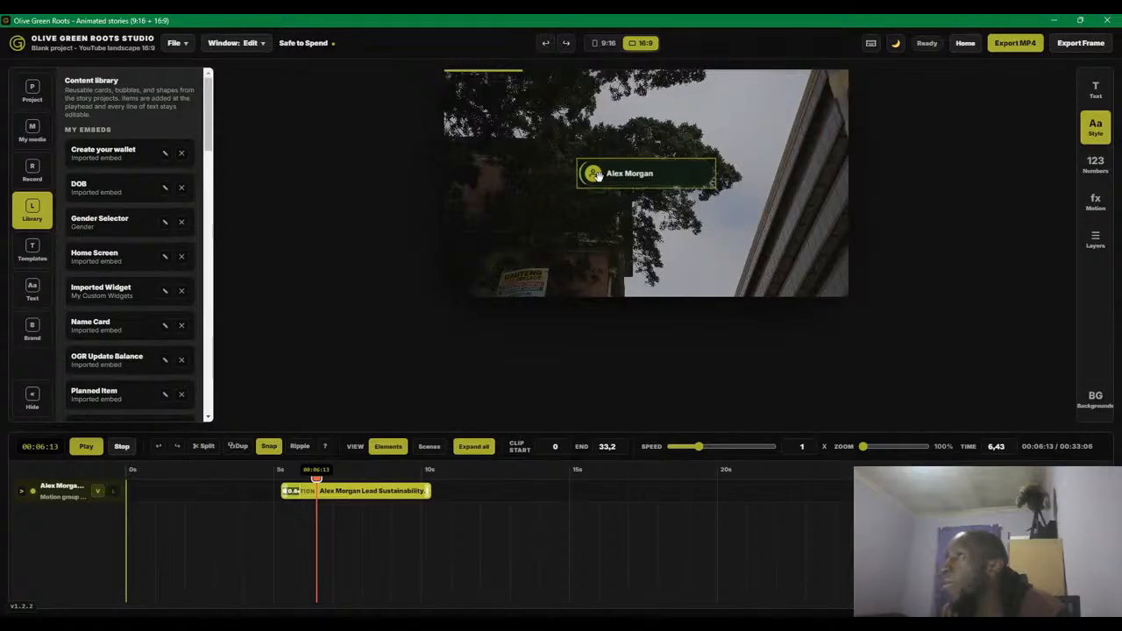
{"action": "left_click", "coordinate": [254, 43]}
{"action": "left_click", "coordinate": [269, 156]}
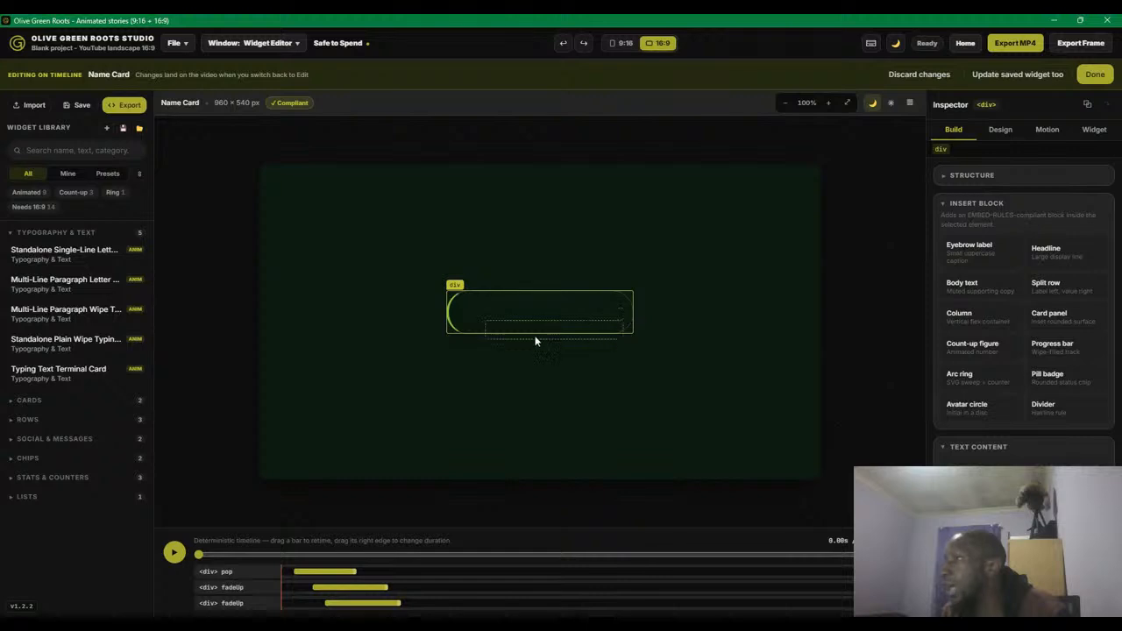
{"action": "left_click", "coordinate": [175, 554]}
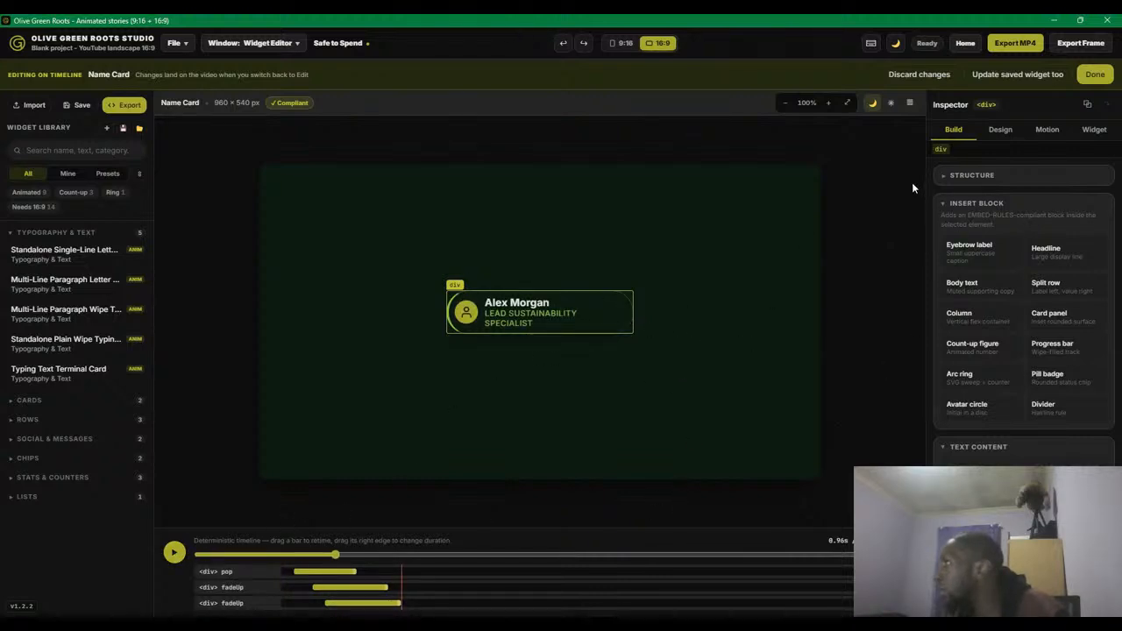
- Set the opacity of the card's outer container to 10 and replay the widget animation
{"action": "left_click", "coordinate": [1001, 130]}
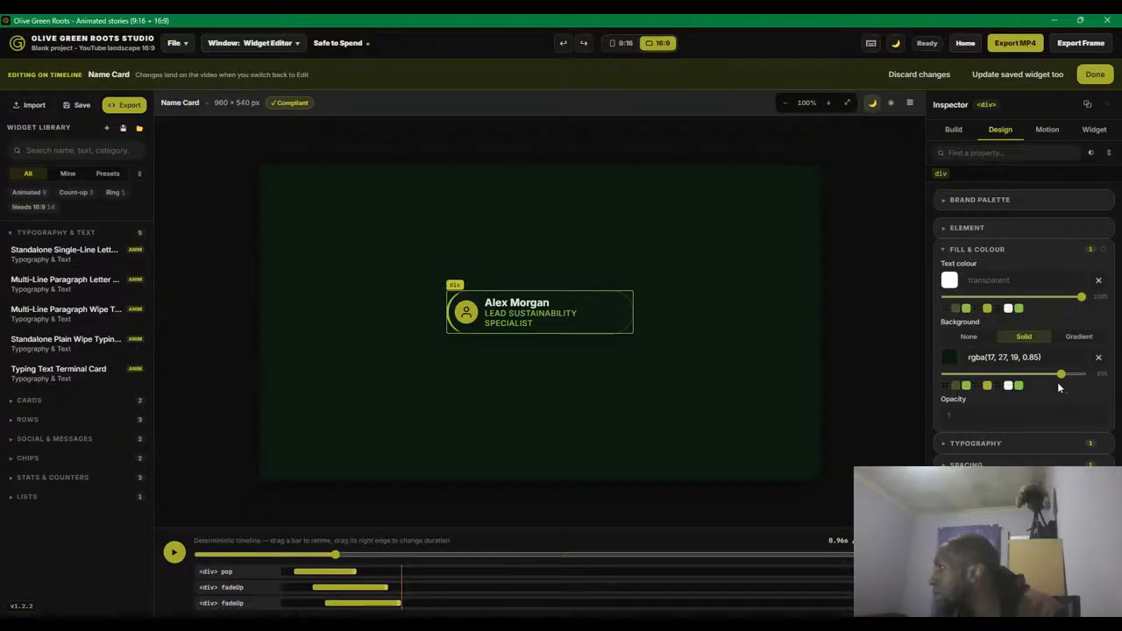
{"action": "left_click", "coordinate": [962, 418]}
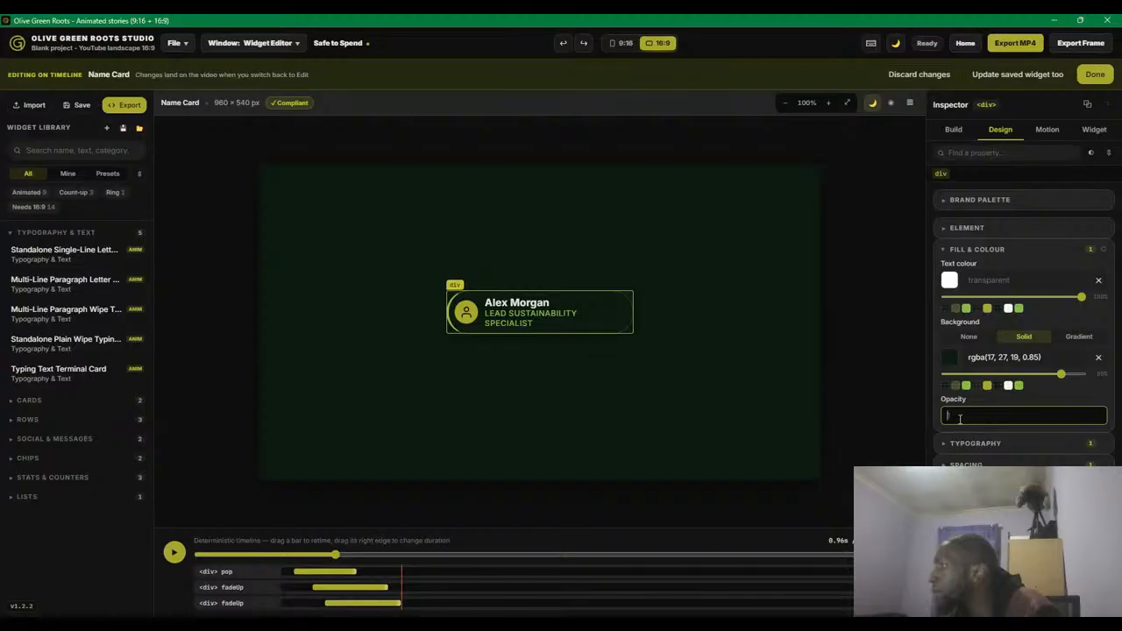
{"action": "type", "text": "10"}
{"action": "key", "text": "Return"}
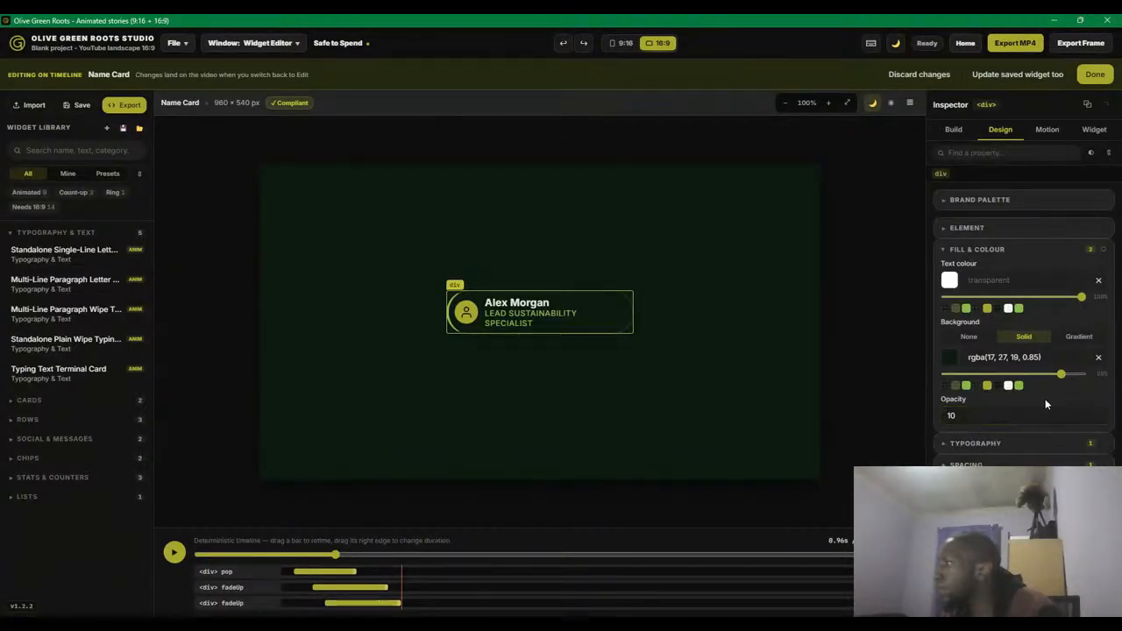
{"action": "left_click_drag", "start_coordinate": [260, 555], "coordinate": [307, 555]}
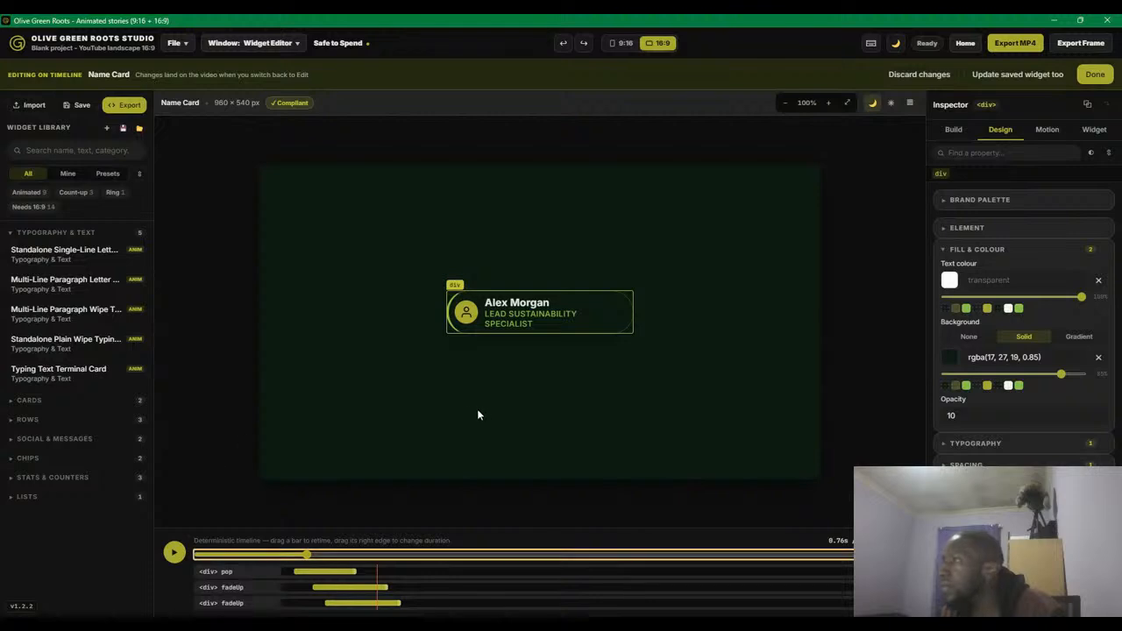
{"action": "left_click", "coordinate": [204, 555]}
{"action": "left_click", "coordinate": [175, 552]}
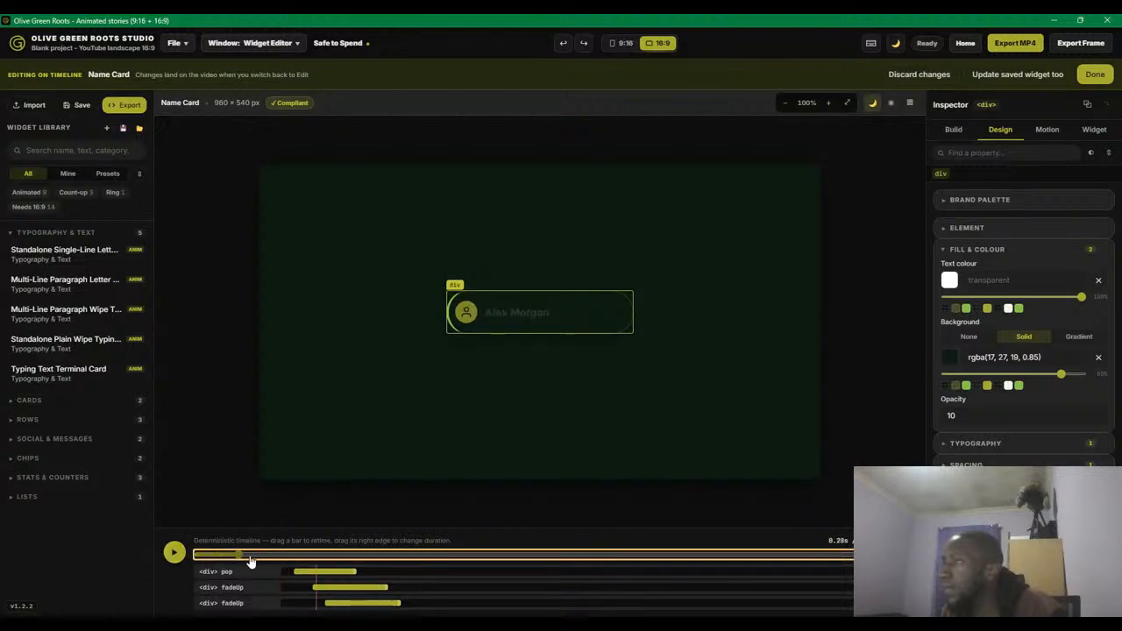
- Change the card container's solid background to black and return to the Edit window to update the video
{"action": "left_click", "coordinate": [622, 300]}
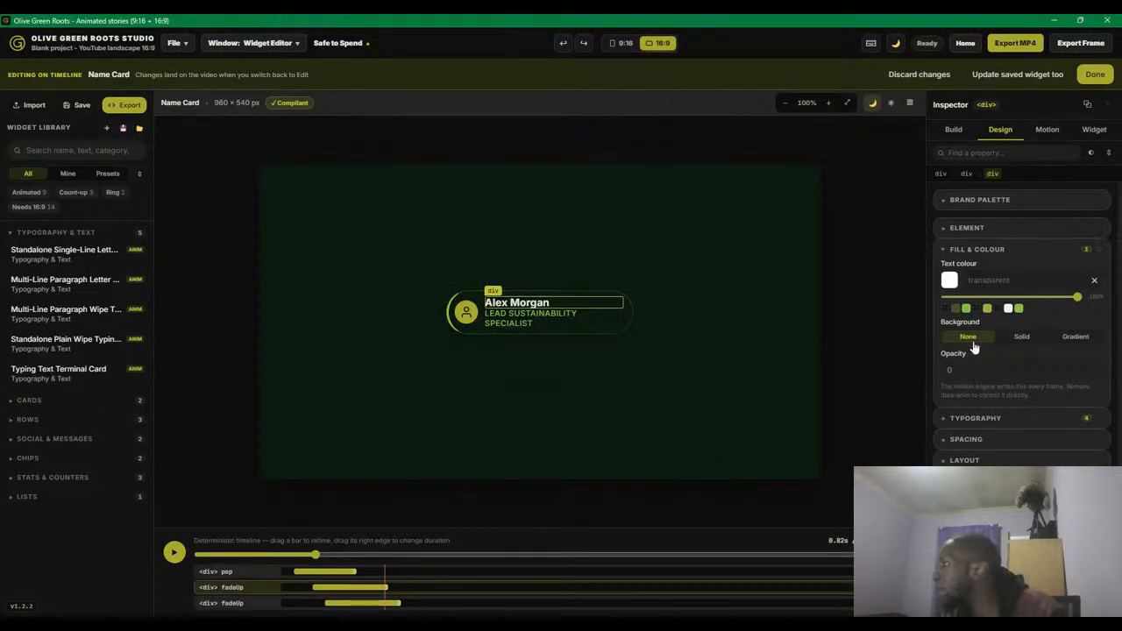
{"action": "left_click", "coordinate": [628, 323]}
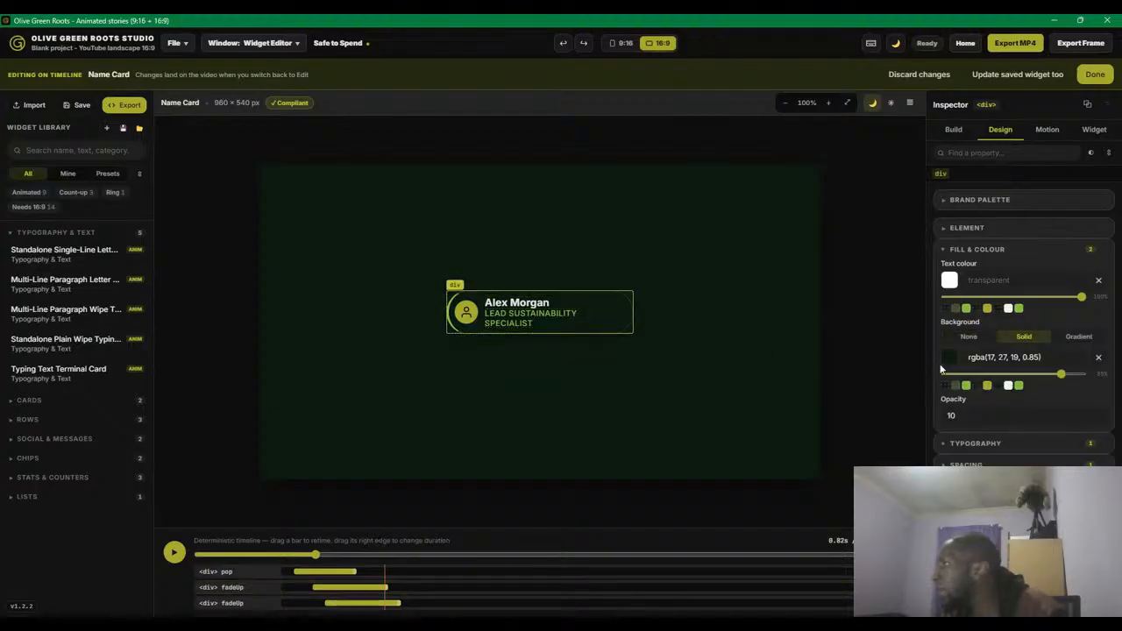
{"action": "left_click", "coordinate": [993, 446]}
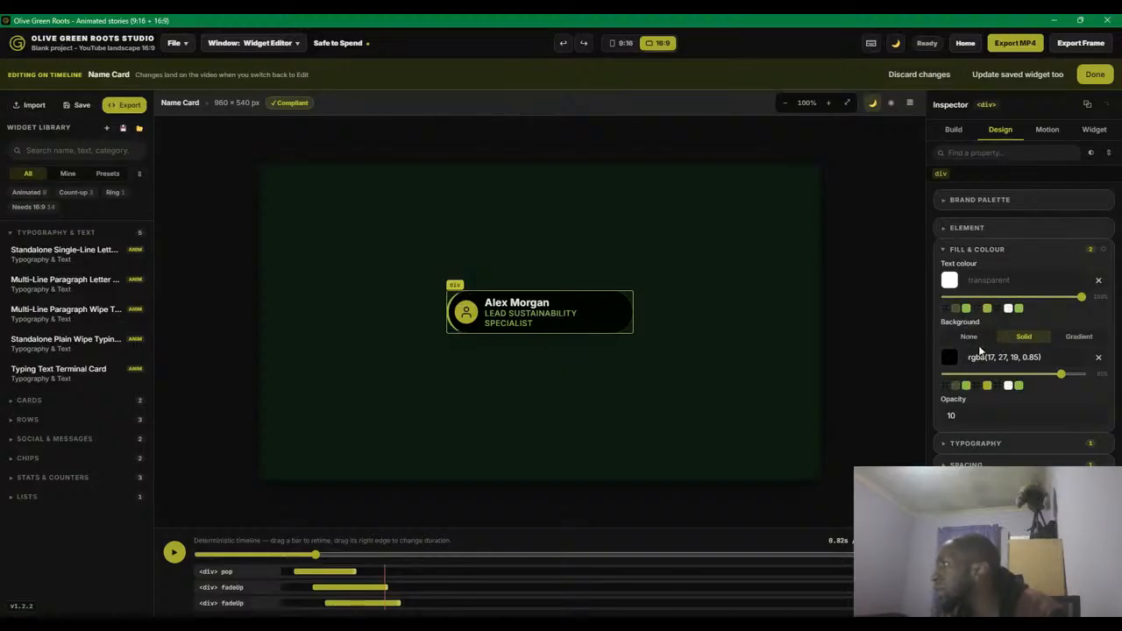
{"action": "left_click", "coordinate": [1015, 360]}
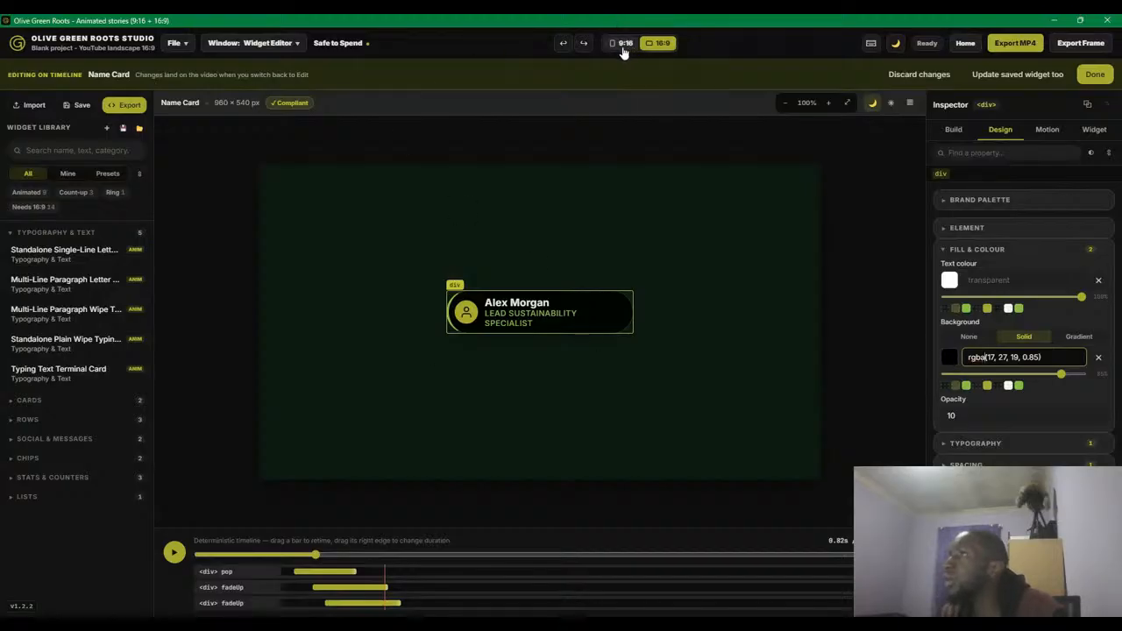
{"action": "left_click", "coordinate": [278, 44]}
{"action": "left_click", "coordinate": [270, 71]}
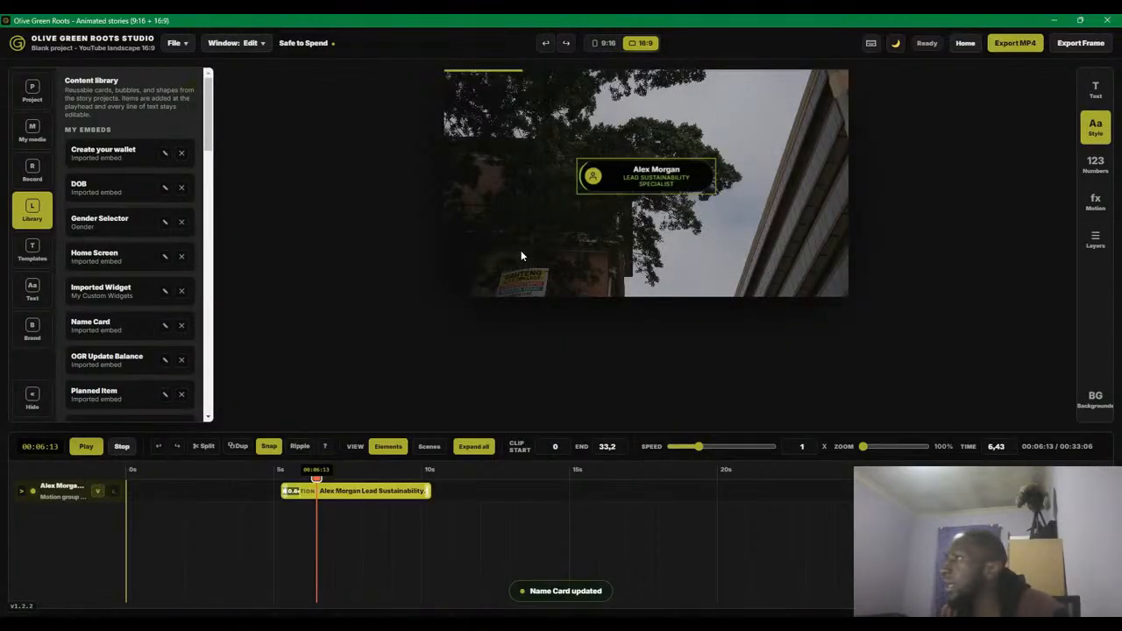
- Examine the name card's keyframe settings and its style properties
{"action": "left_click", "coordinate": [701, 176]}
{"action": "left_click", "coordinate": [709, 185]}
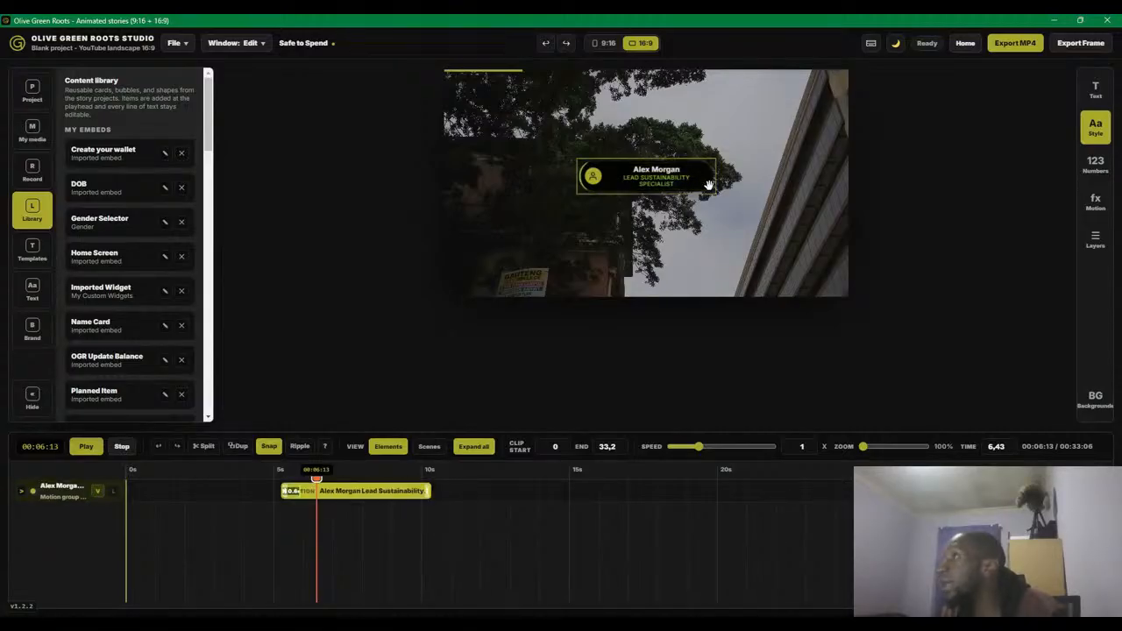
{"action": "left_click", "coordinate": [237, 45]}
{"action": "left_click", "coordinate": [244, 132]}
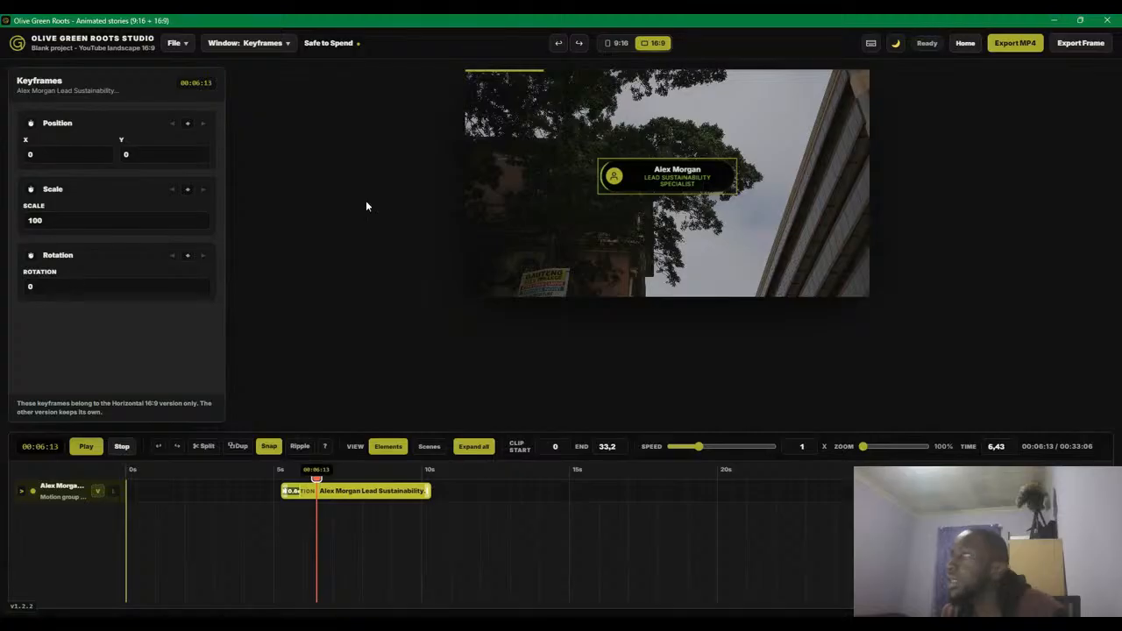
{"action": "left_click", "coordinate": [267, 50]}
{"action": "left_click", "coordinate": [290, 80]}
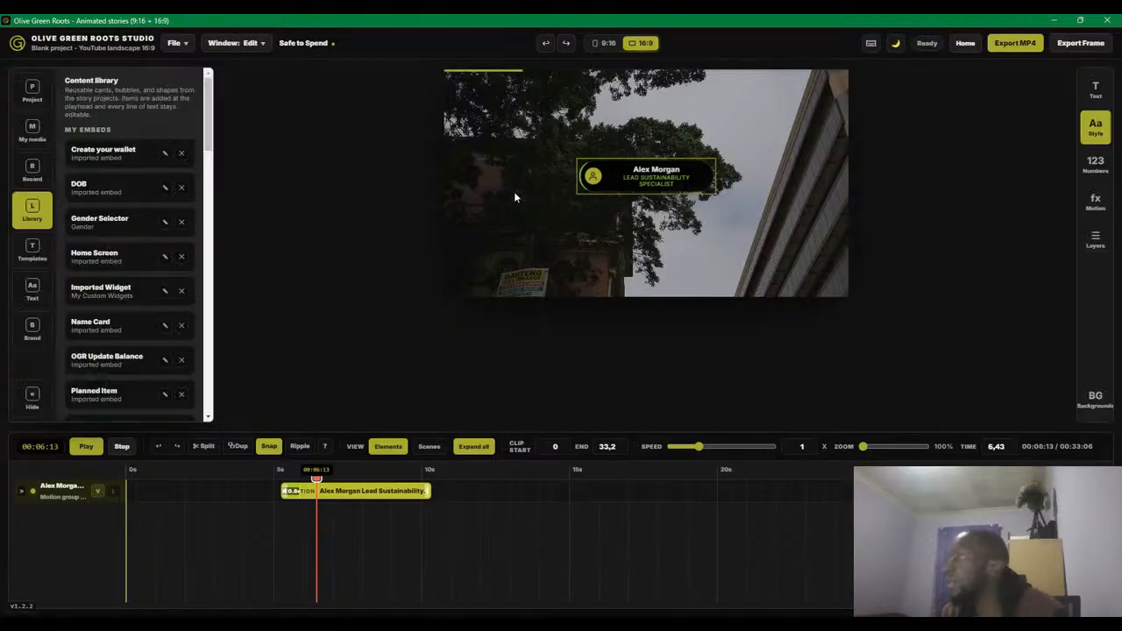
{"action": "left_click", "coordinate": [1101, 131]}
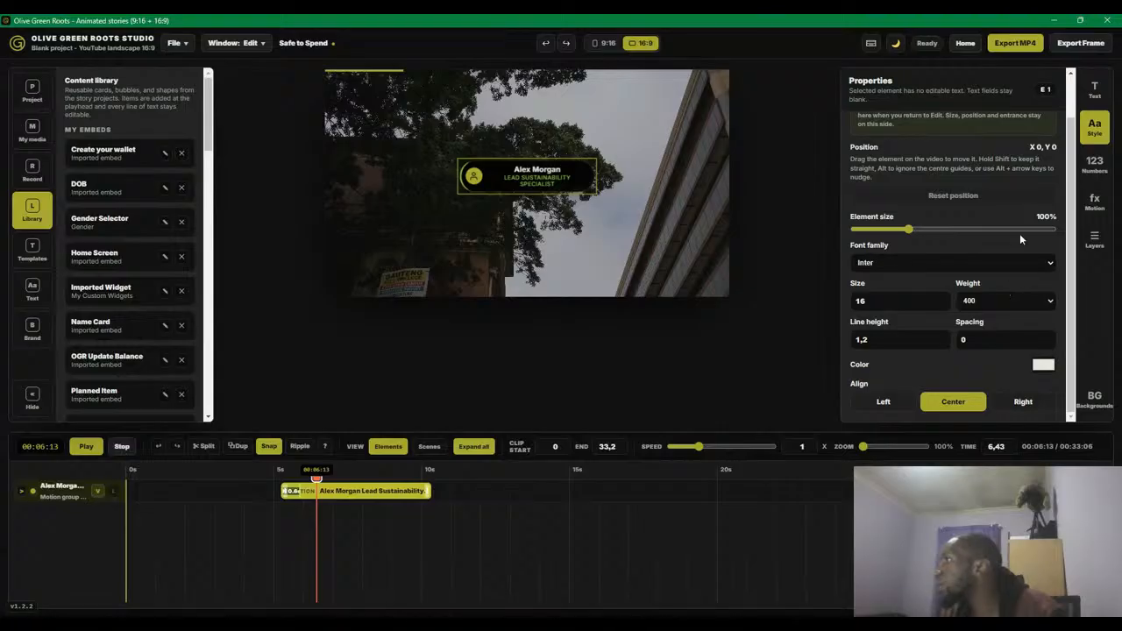
{"action": "left_click", "coordinate": [1098, 129]}
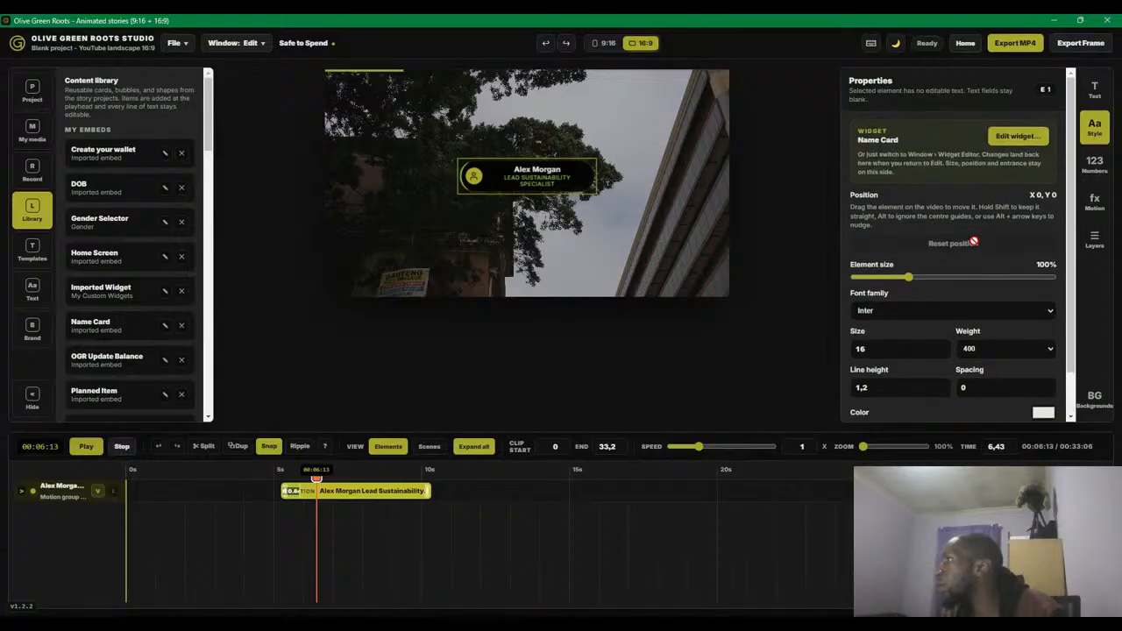
{"action": "left_click", "coordinate": [1097, 128]}
- Play the video from just before 5 s to preview the recoloured name card over the footage
{"action": "left_click_drag", "start_coordinate": [315, 474], "coordinate": [129, 473]}
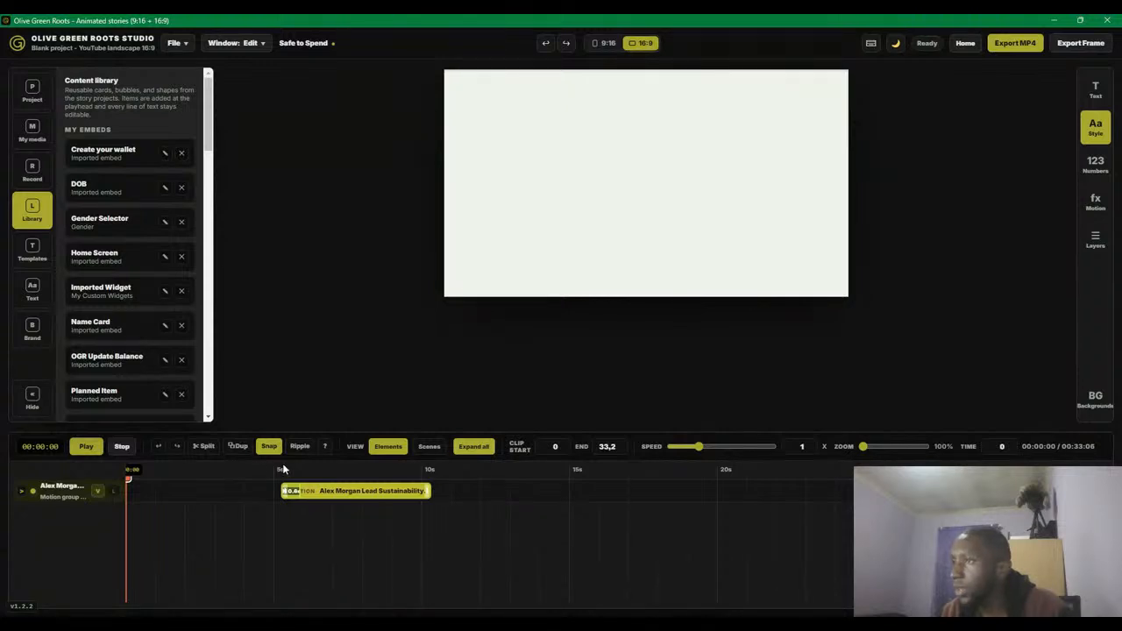
{"action": "left_click", "coordinate": [284, 468]}
{"action": "left_click", "coordinate": [272, 469]}
{"action": "key", "text": "space"}
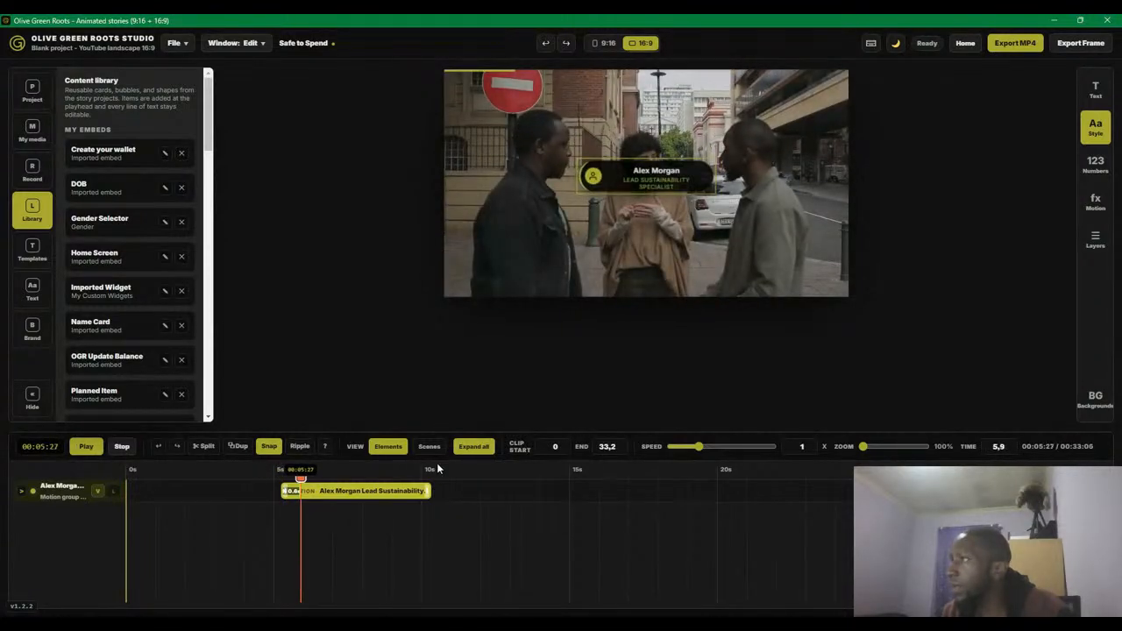
- Move the name card to the upper-right area of the video frame and play the video from the start
{"action": "left_click_drag", "start_coordinate": [643, 178], "coordinate": [745, 148]}
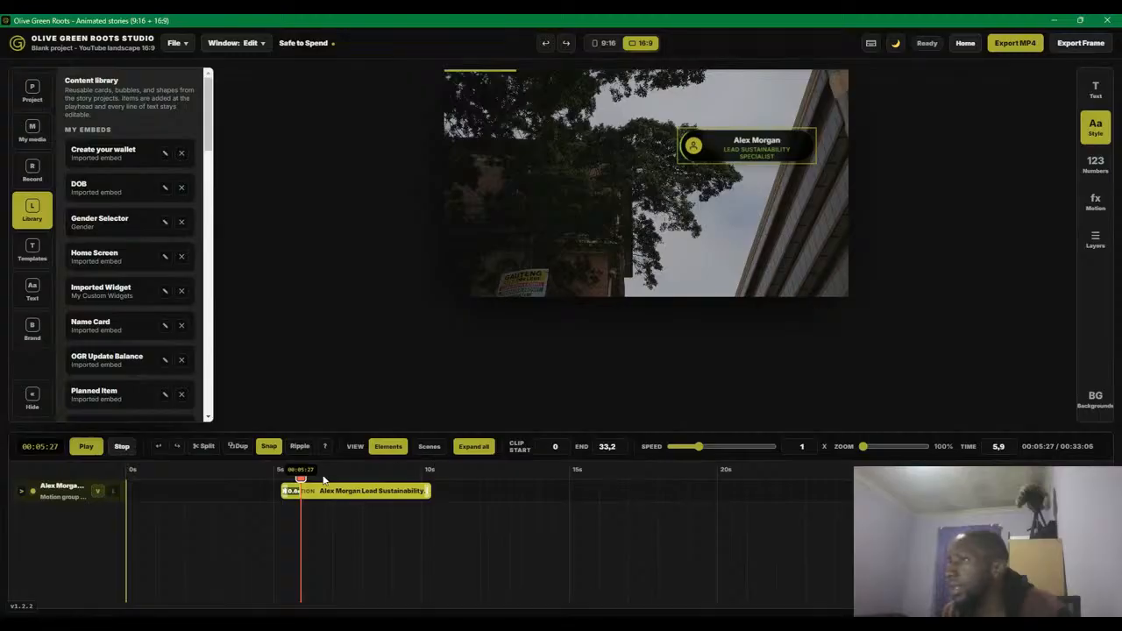
{"action": "left_click", "coordinate": [122, 448]}
{"action": "left_click", "coordinate": [87, 448]}
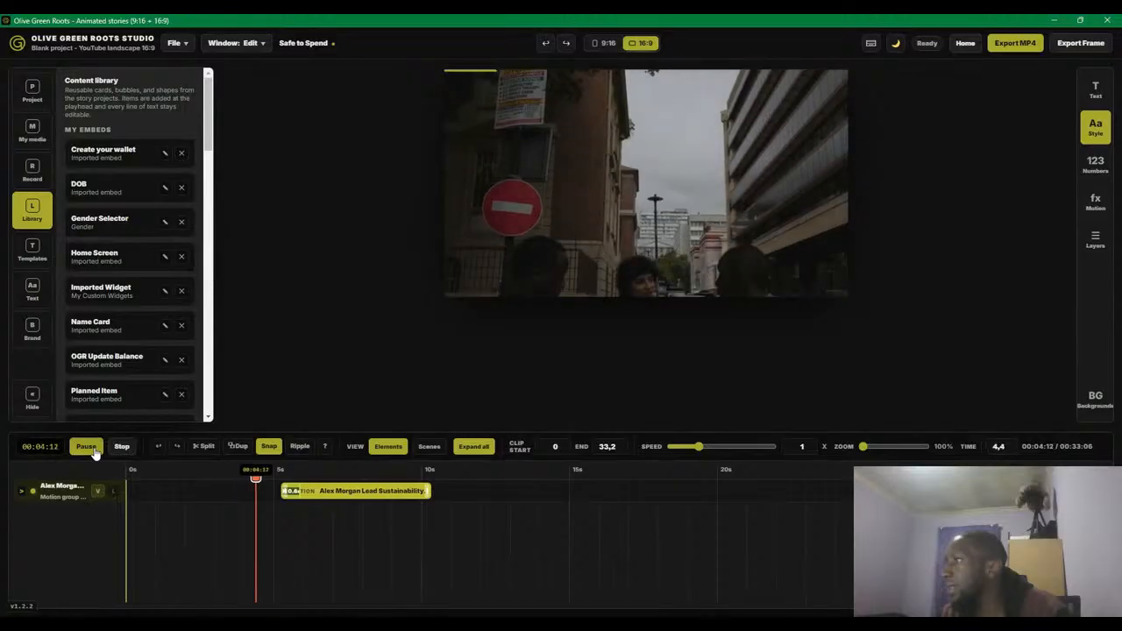
- Pause the video, move the name card to about X 275, Y 135 over the lower-right footage, and try deleting its job title text
{"action": "left_click", "coordinate": [88, 448]}
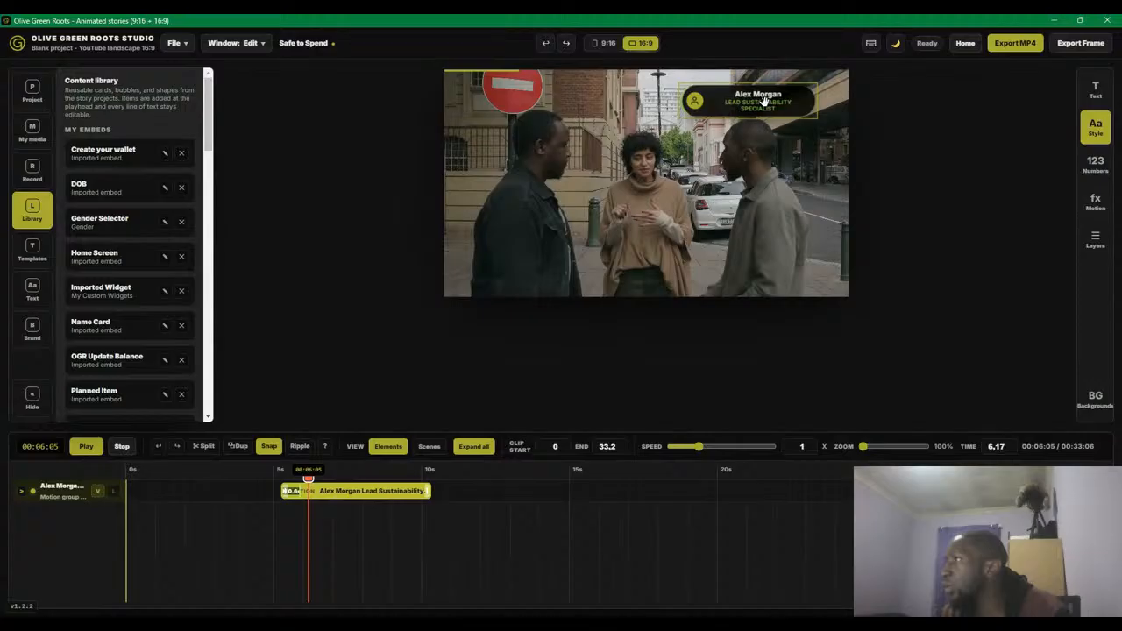
{"action": "left_click_drag", "start_coordinate": [765, 101], "coordinate": [777, 232]}
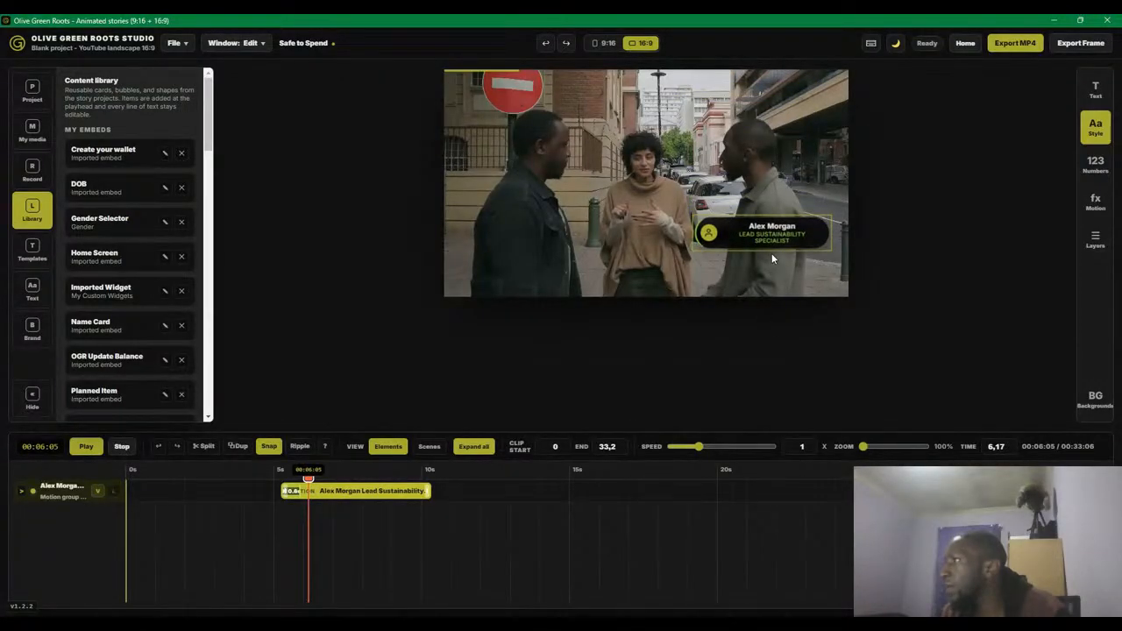
{"action": "double_click", "coordinate": [772, 227]}
{"action": "left_click", "coordinate": [774, 241]}
{"action": "double_click", "coordinate": [775, 236]}
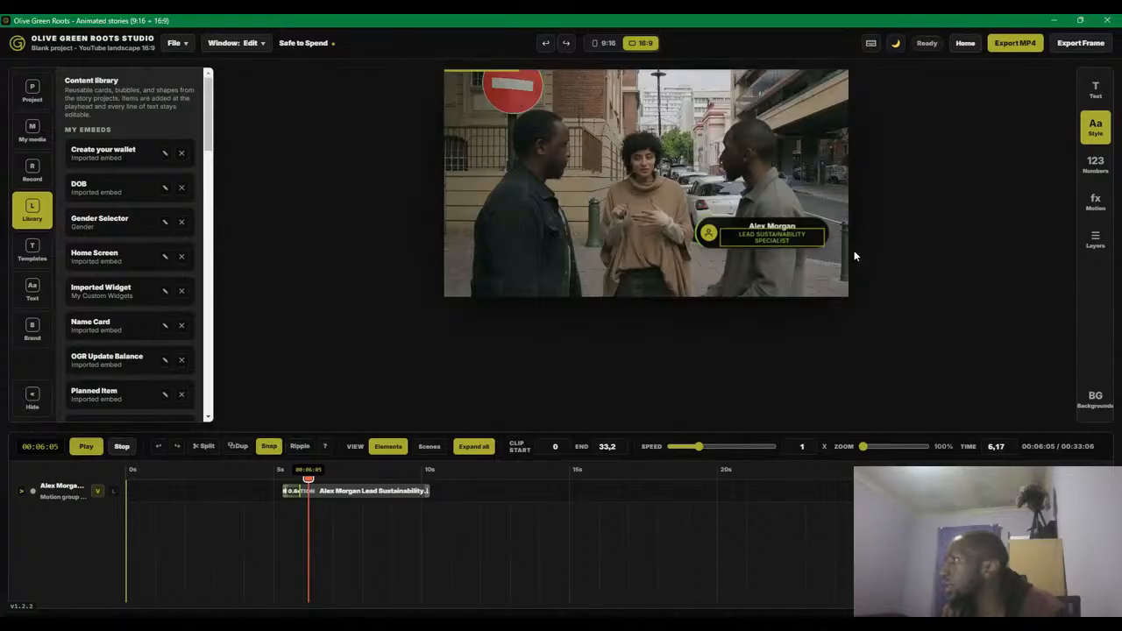
{"action": "key", "text": "Delete"}
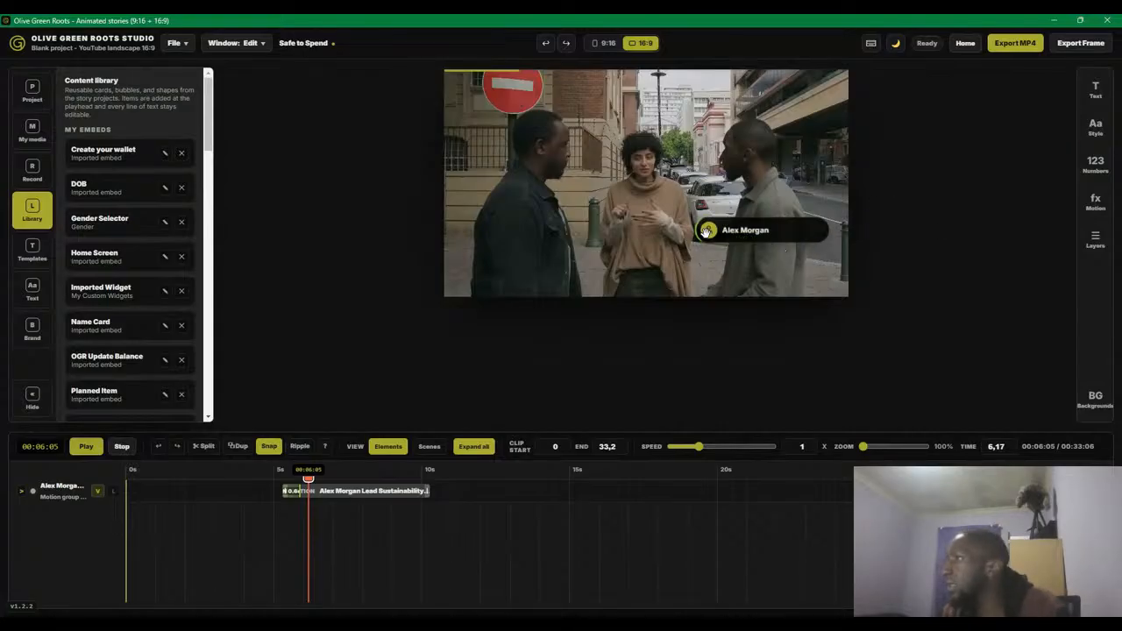
- Try replacing the name card's job title text with "This is"
{"action": "left_click", "coordinate": [746, 231]}
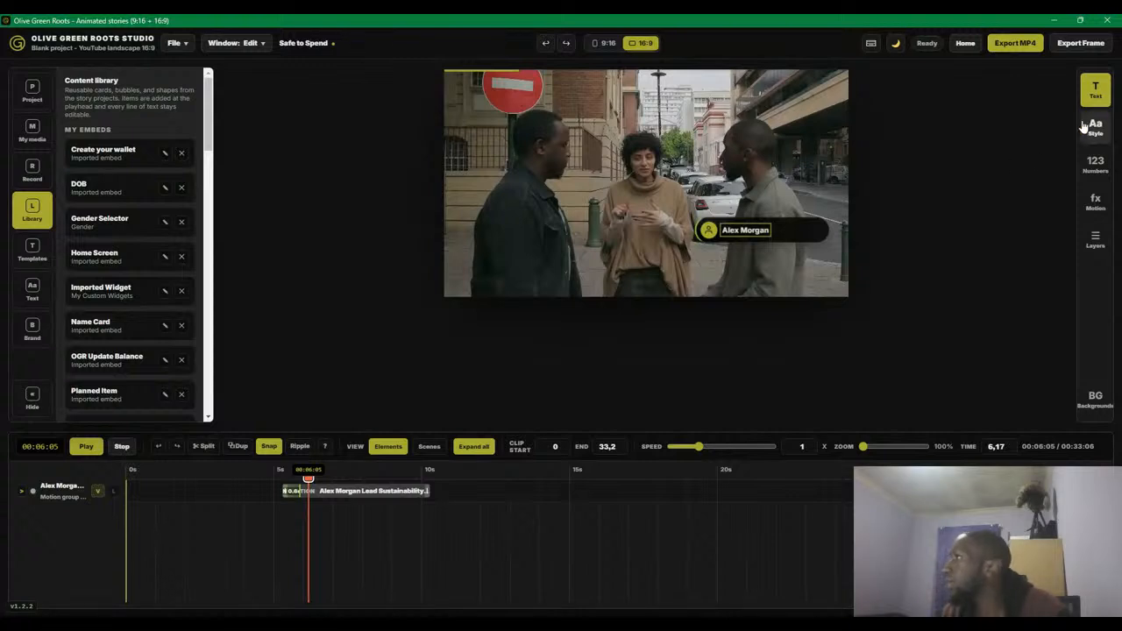
{"action": "left_click", "coordinate": [830, 239]}
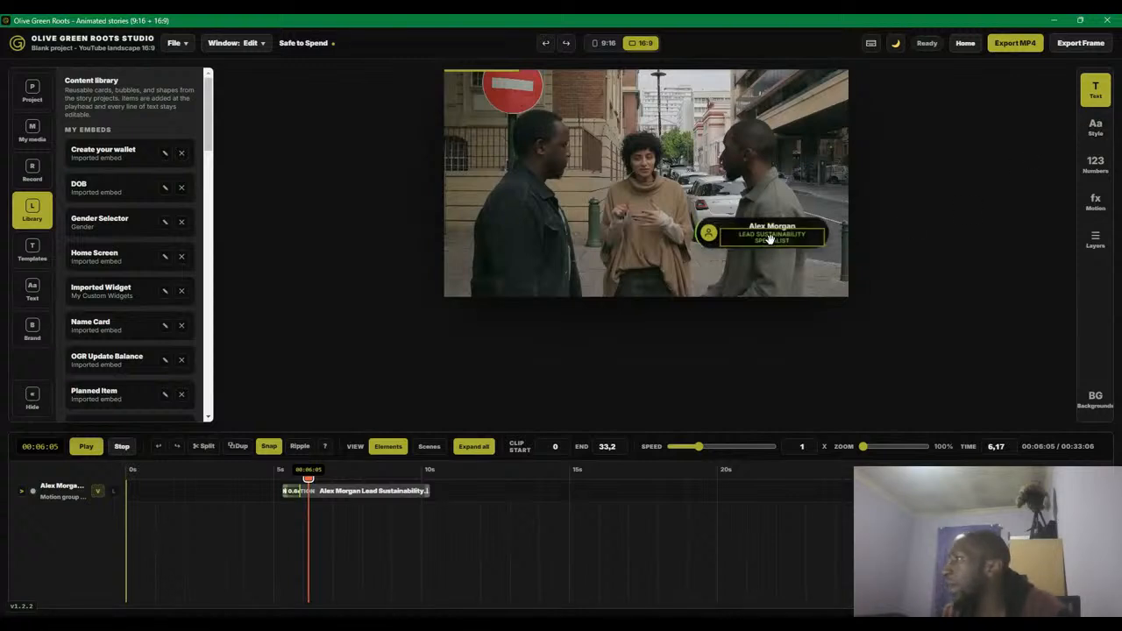
{"action": "left_click", "coordinate": [1091, 126]}
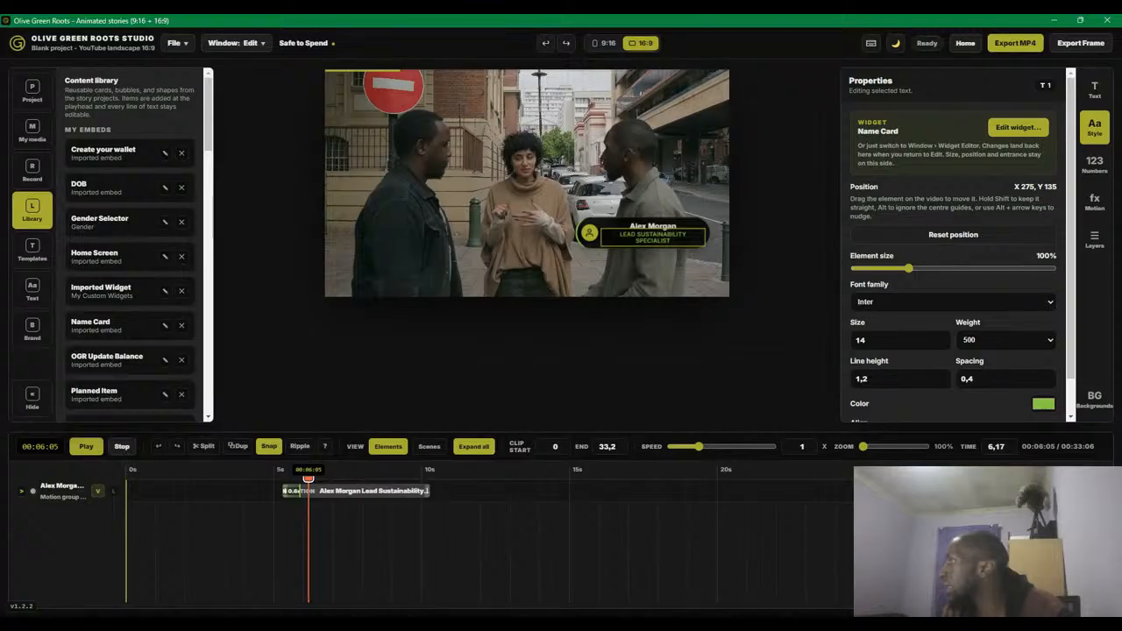
{"action": "left_click", "coordinate": [1095, 87]}
{"action": "triple_click", "coordinate": [982, 213]}
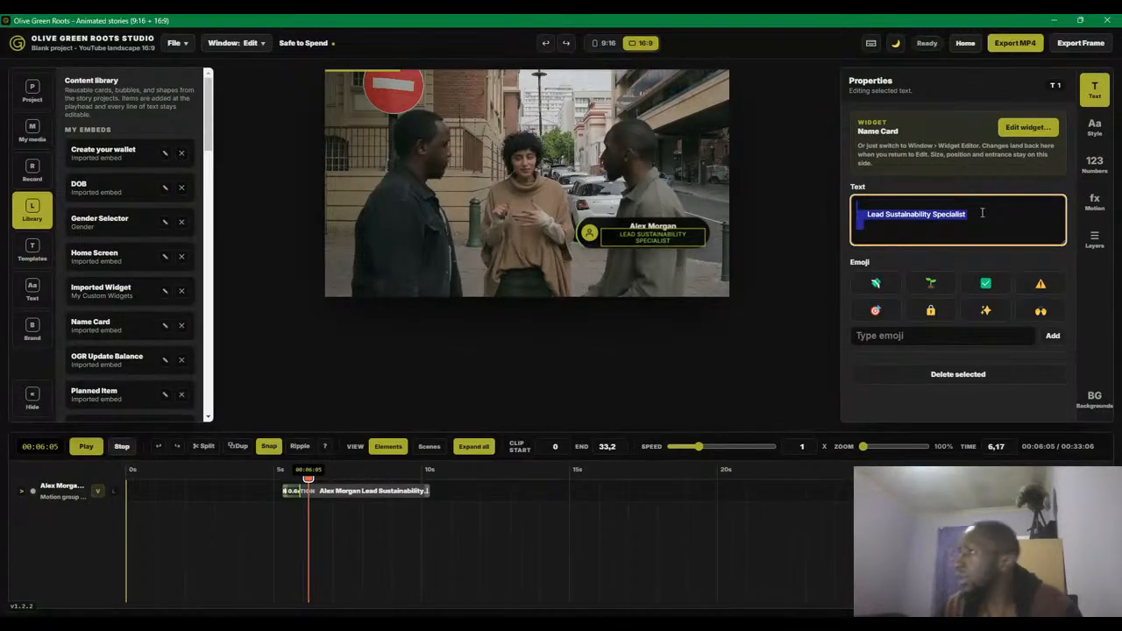
{"action": "key", "text": "Right"}
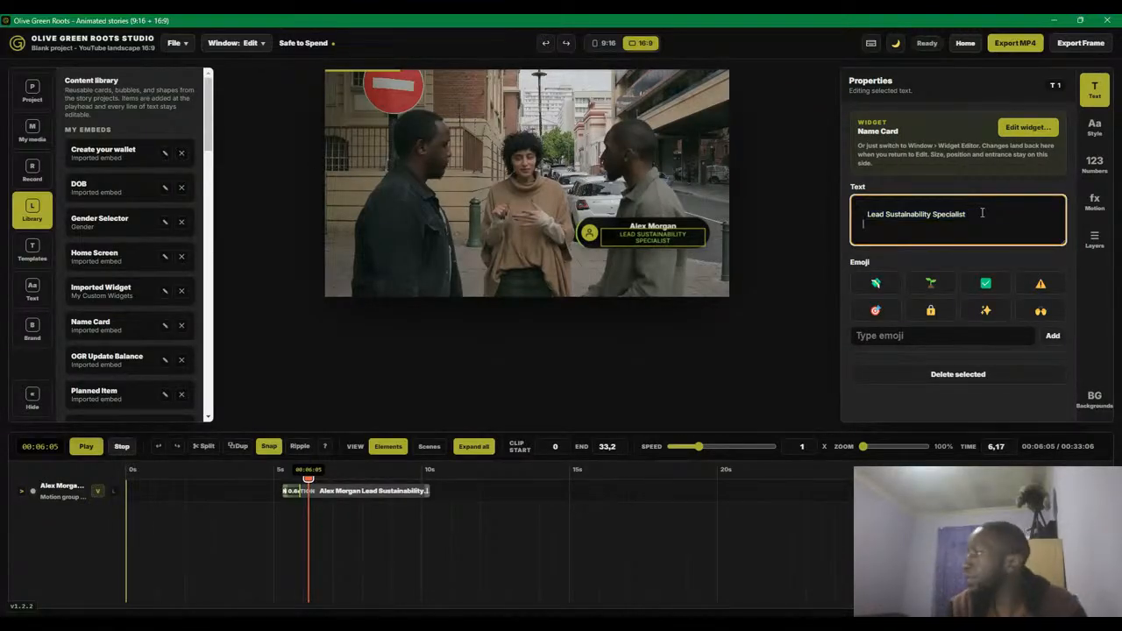
{"action": "key", "text": "ctrl+shift+Left"}
{"action": "key", "text": "ctrl+shift+Left"}
{"action": "key", "text": "ctrl+shift+Left"}
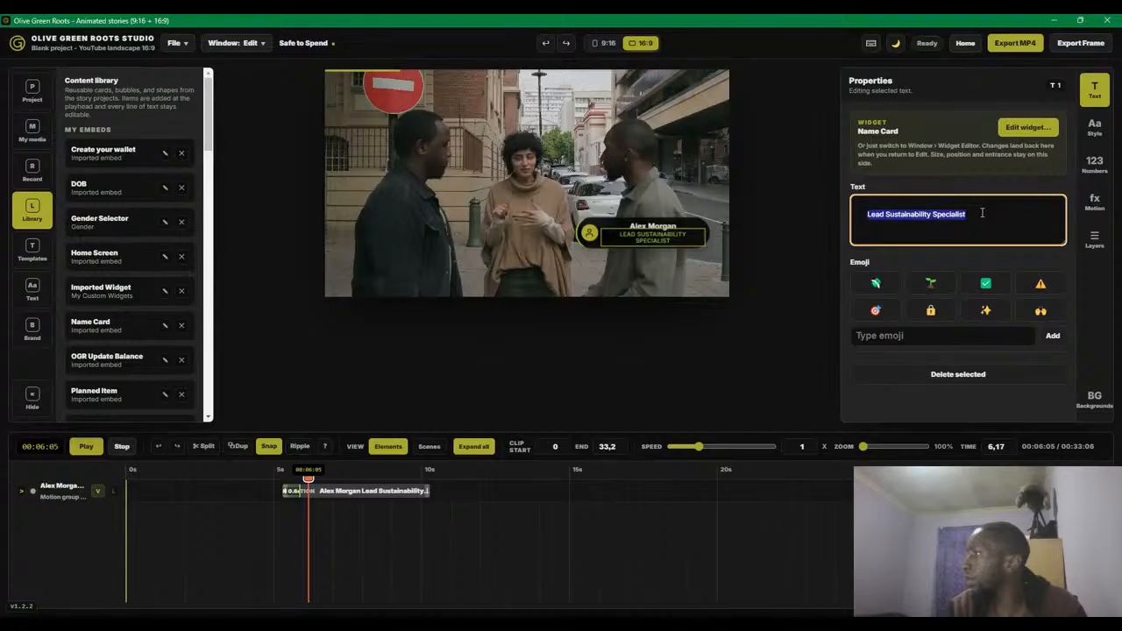
{"action": "type", "text": "This is"}
- Clear the name card's job title text, undo the last change and redo it
{"action": "key", "text": "ctrl+a"}
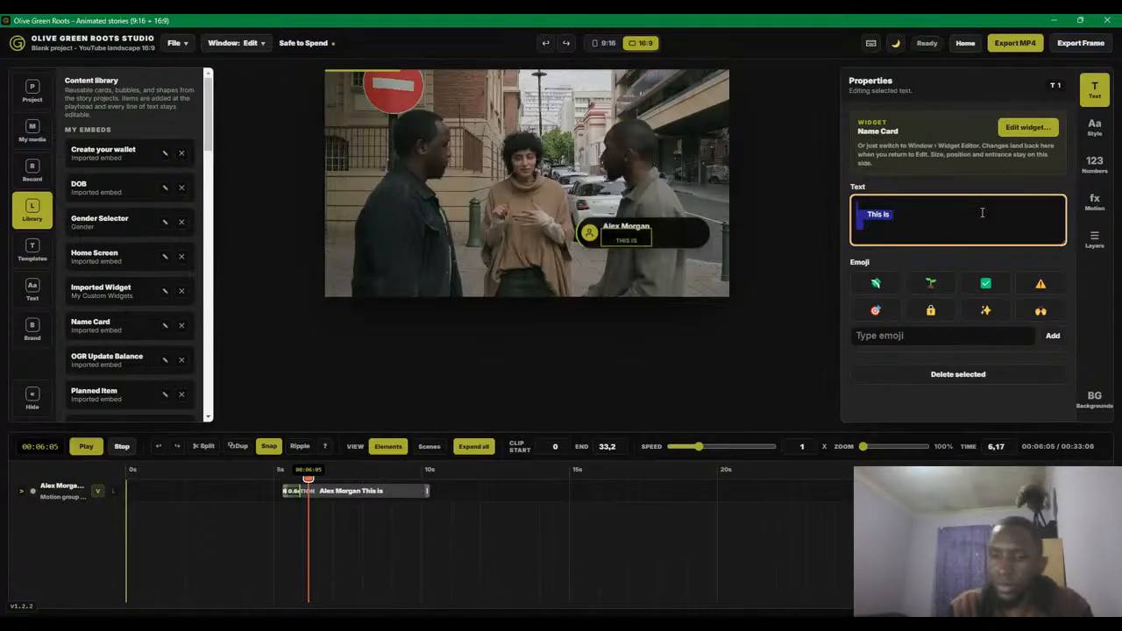
{"action": "key", "text": "BackSpace"}
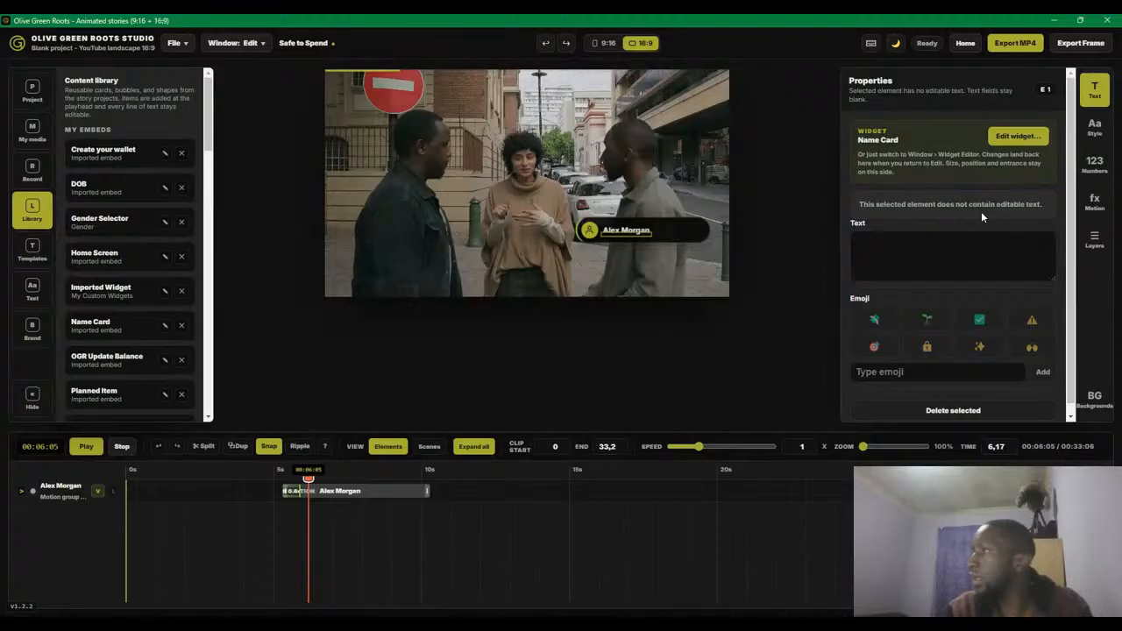
{"action": "key", "text": "ctrl+z"}
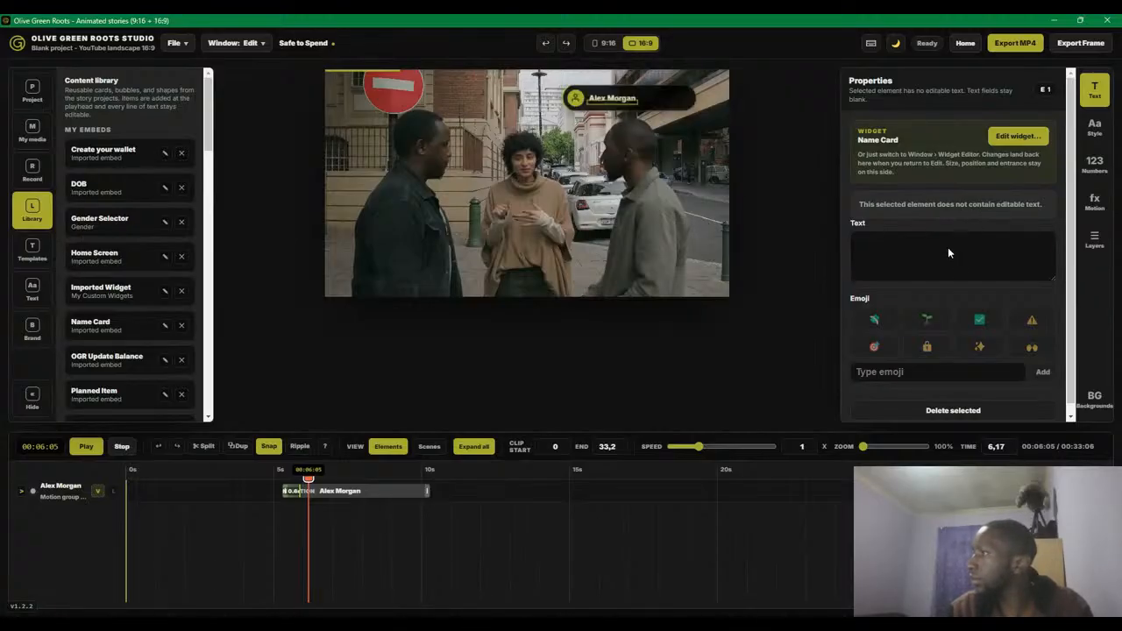
{"action": "key", "text": "ctrl+y"}
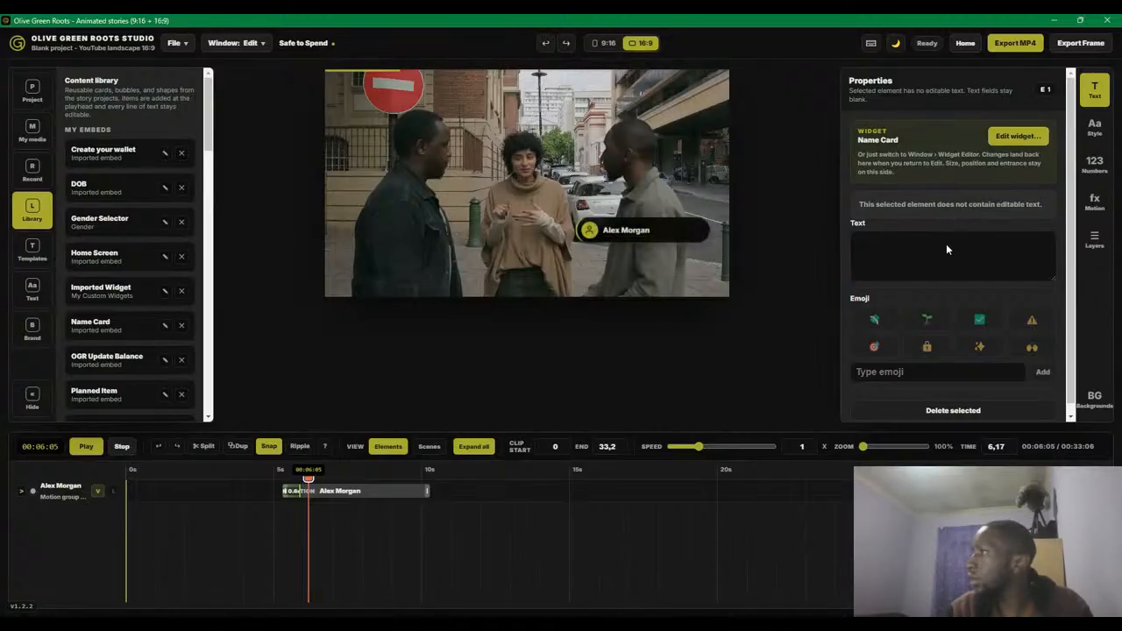
- Delete the edited name card and add a fresh Name Card embed from the library at about 5.27 s
{"action": "left_click", "coordinate": [281, 470]}
{"action": "left_click", "coordinate": [306, 489]}
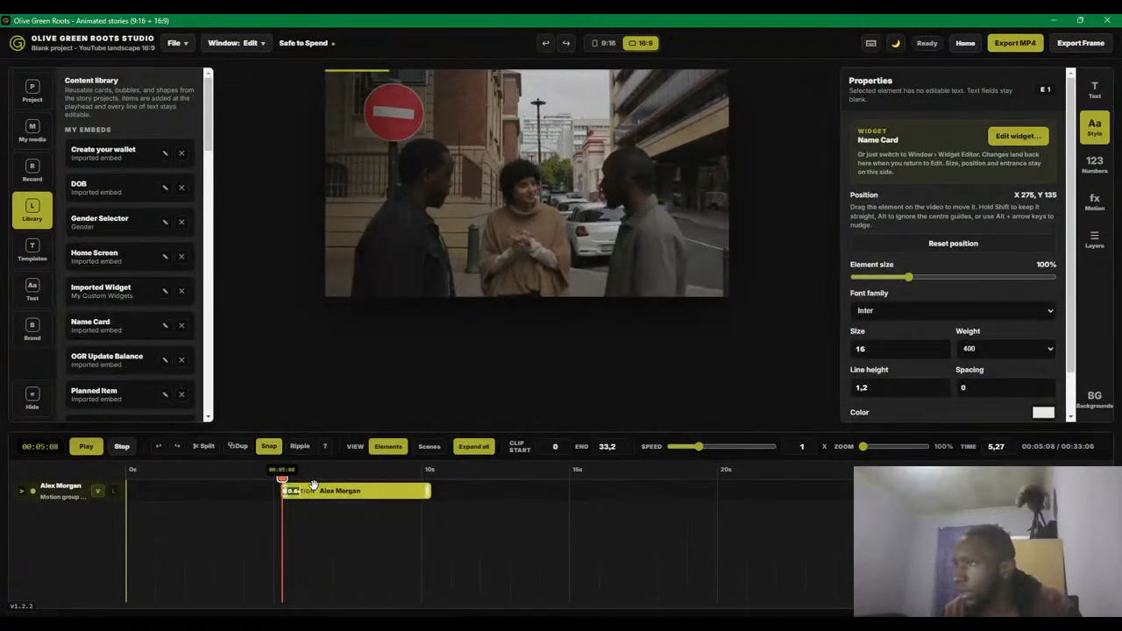
{"action": "key", "text": "Delete"}
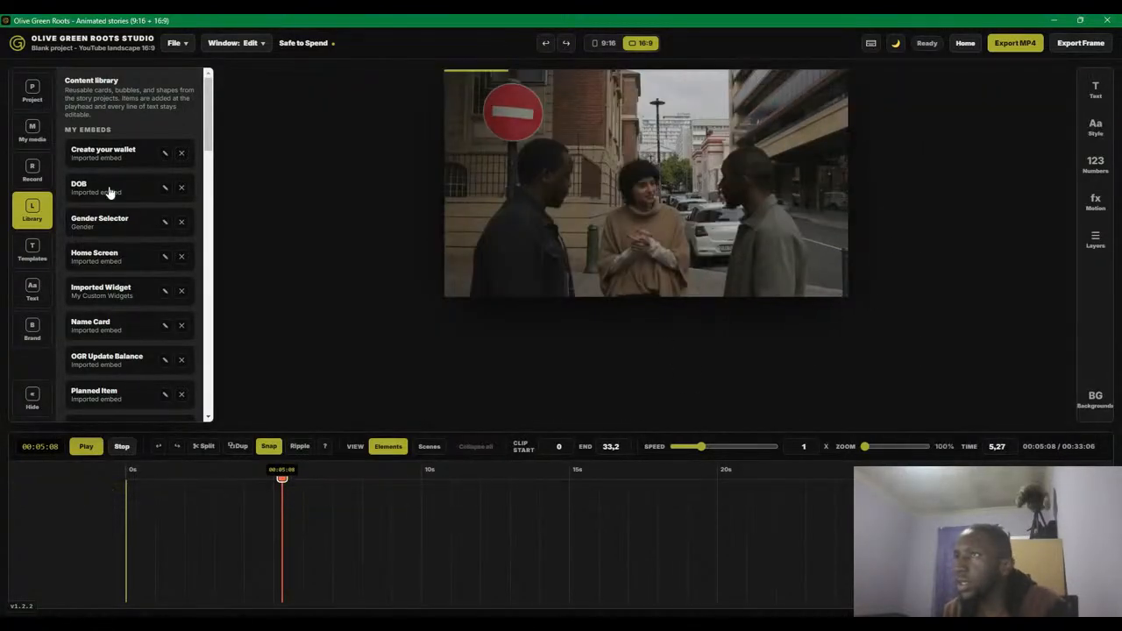
{"action": "left_click", "coordinate": [108, 330]}
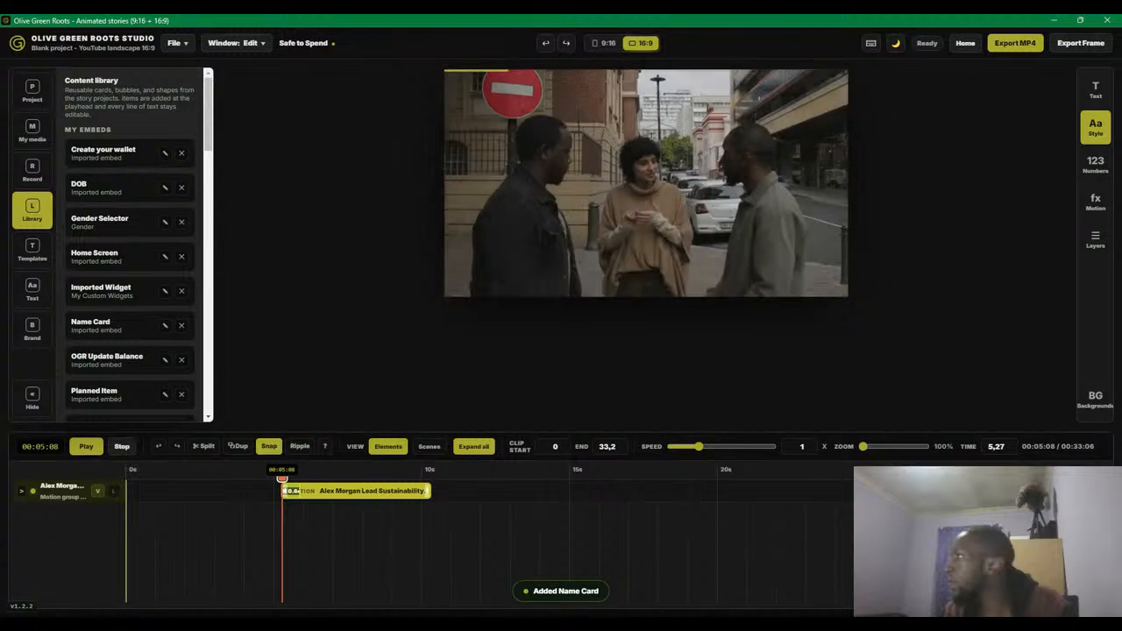
- Play to about 6 s and replace the new name card's job title with a short sentence introducing the person by initials
{"action": "left_click", "coordinate": [1095, 89]}
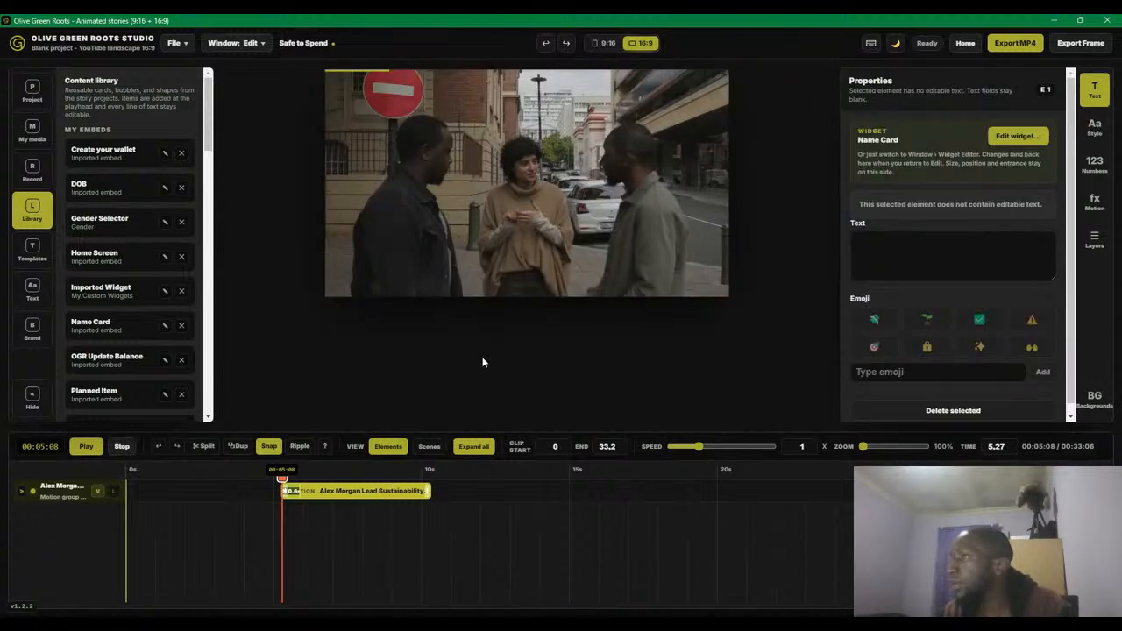
{"action": "key", "text": "space"}
{"action": "key", "text": "space"}
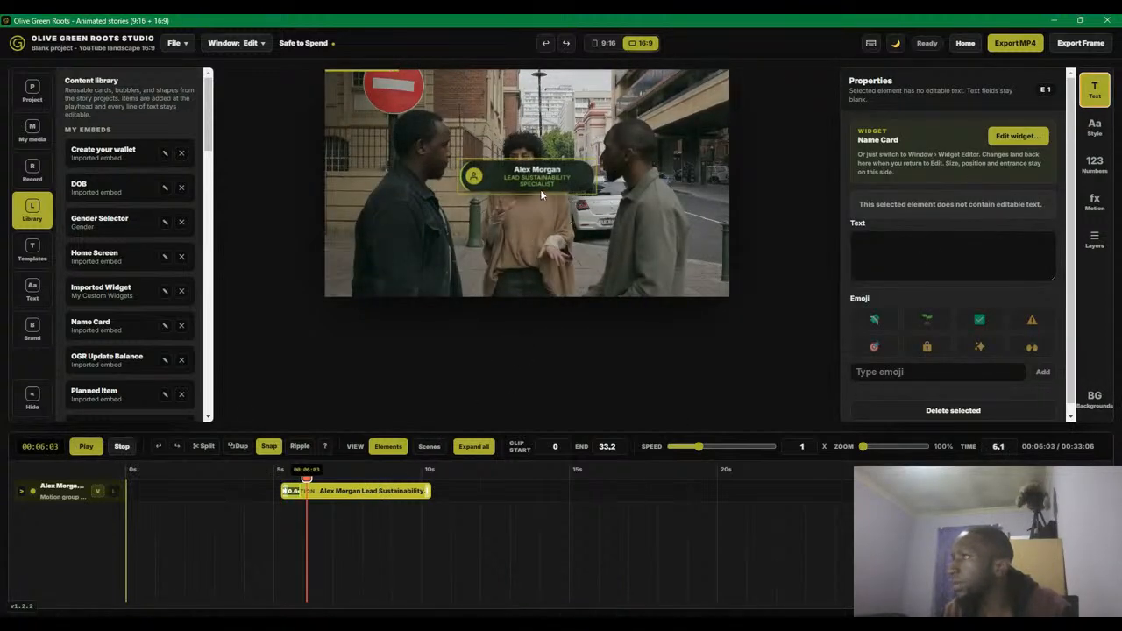
{"action": "left_click", "coordinate": [534, 178]}
{"action": "left_click", "coordinate": [956, 215]}
{"action": "left_click_drag", "start_coordinate": [974, 212], "coordinate": [907, 213]}
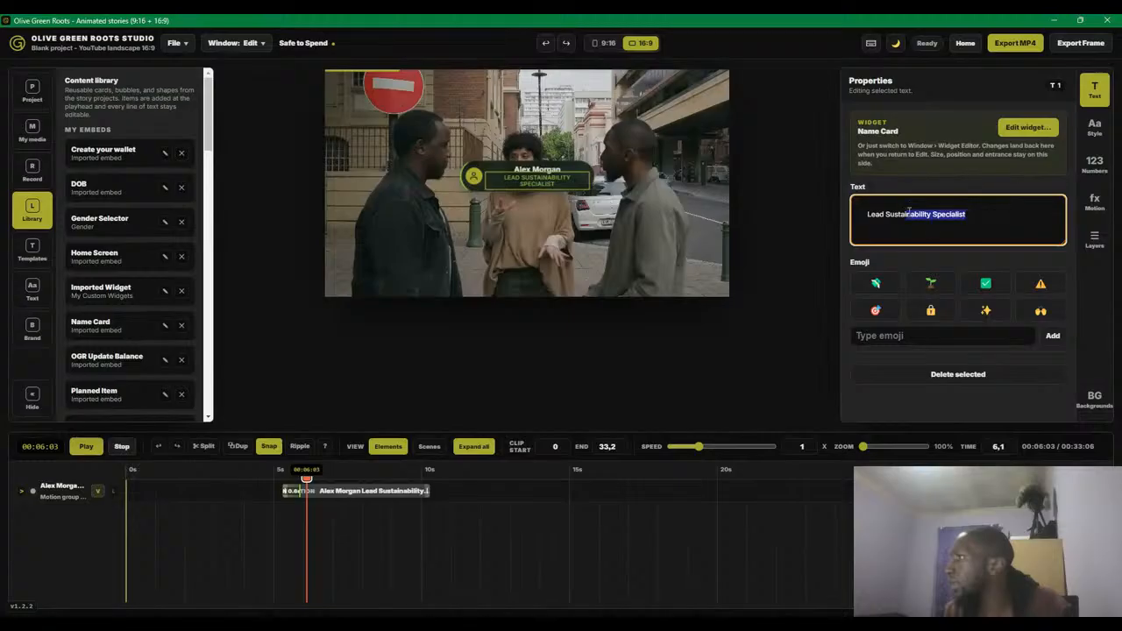
{"action": "key", "text": "ctrl+a"}
{"action": "key", "text": "BackSpace"}
{"action": "type", "text": "Y"}
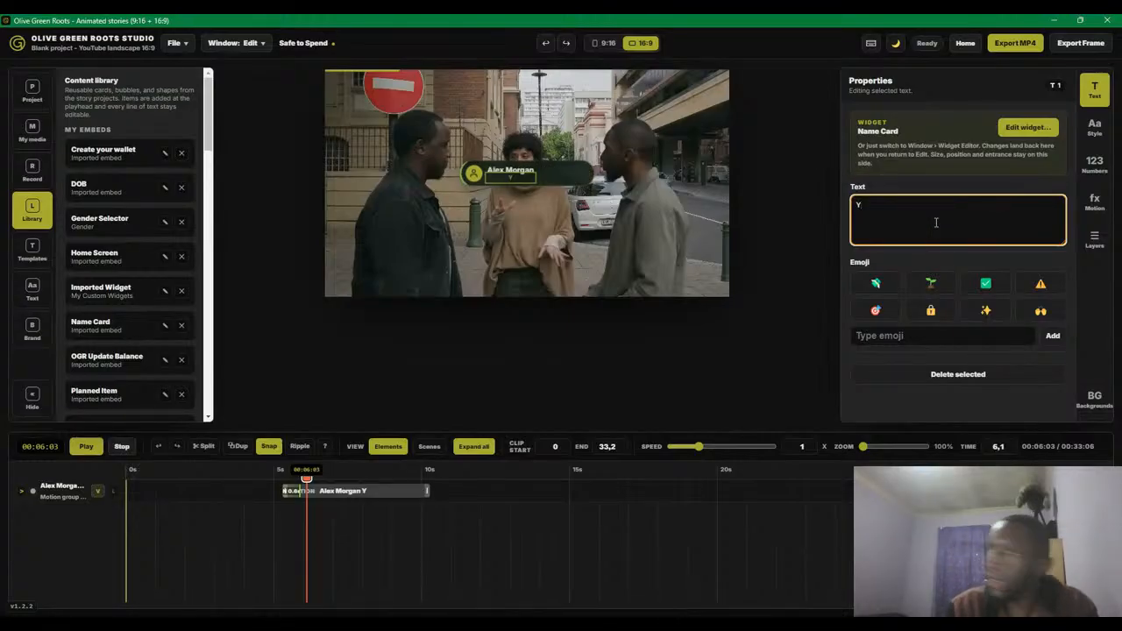
{"action": "type", "text": "This is NK"}
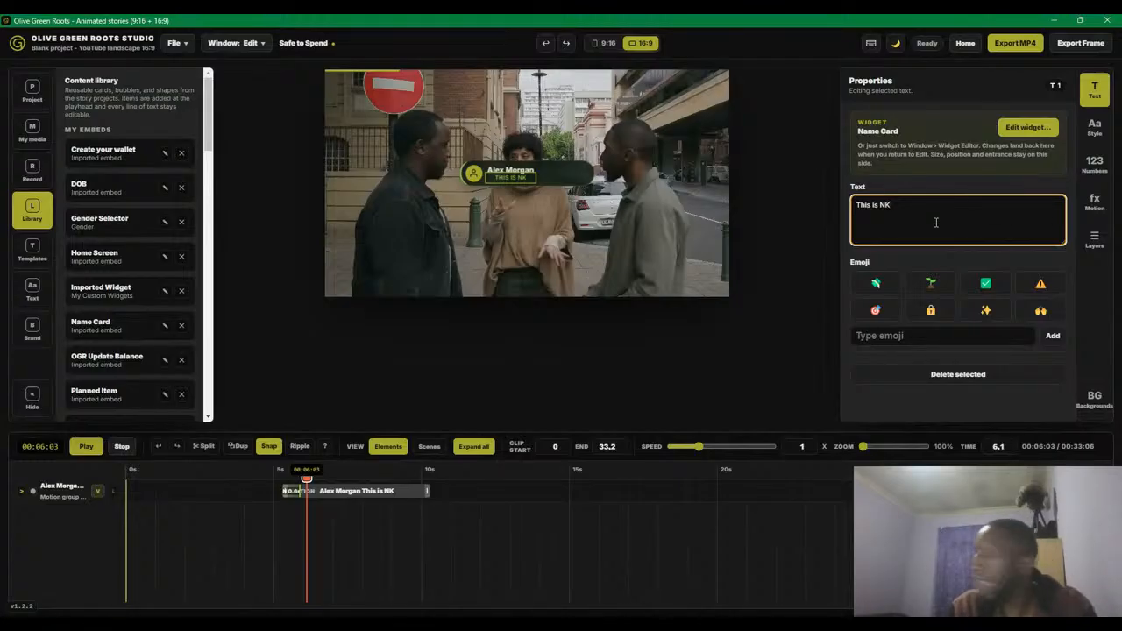
{"action": "type", "text": ", Just NK, Nk is fine."}
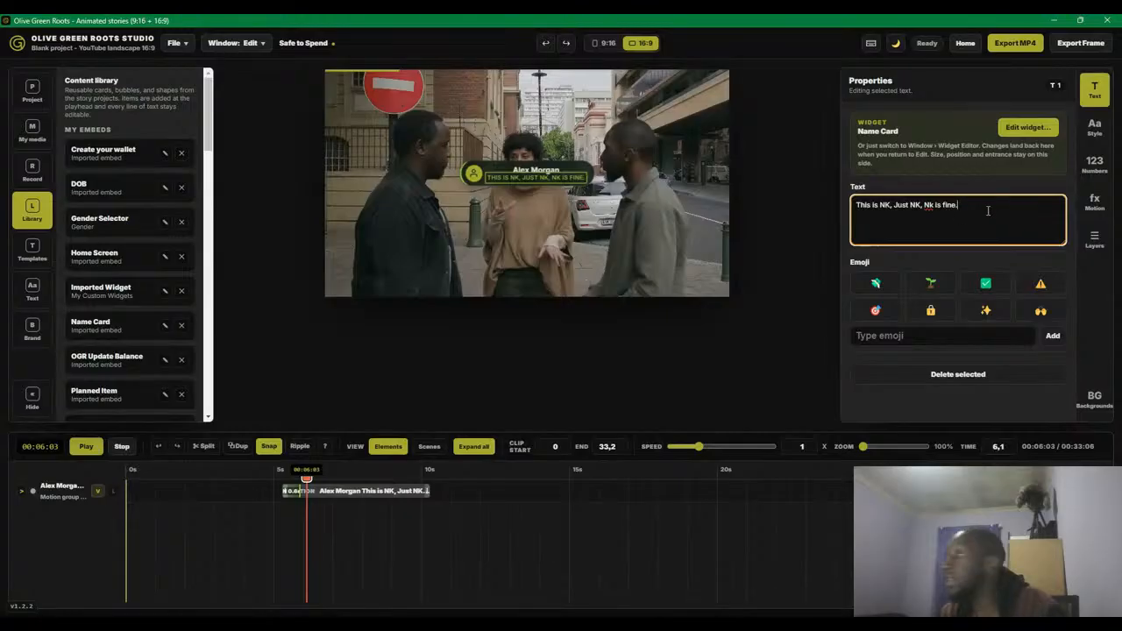
- Replace the name line on the card with the person's initials and remove the blank space before them
{"action": "left_click", "coordinate": [537, 170]}
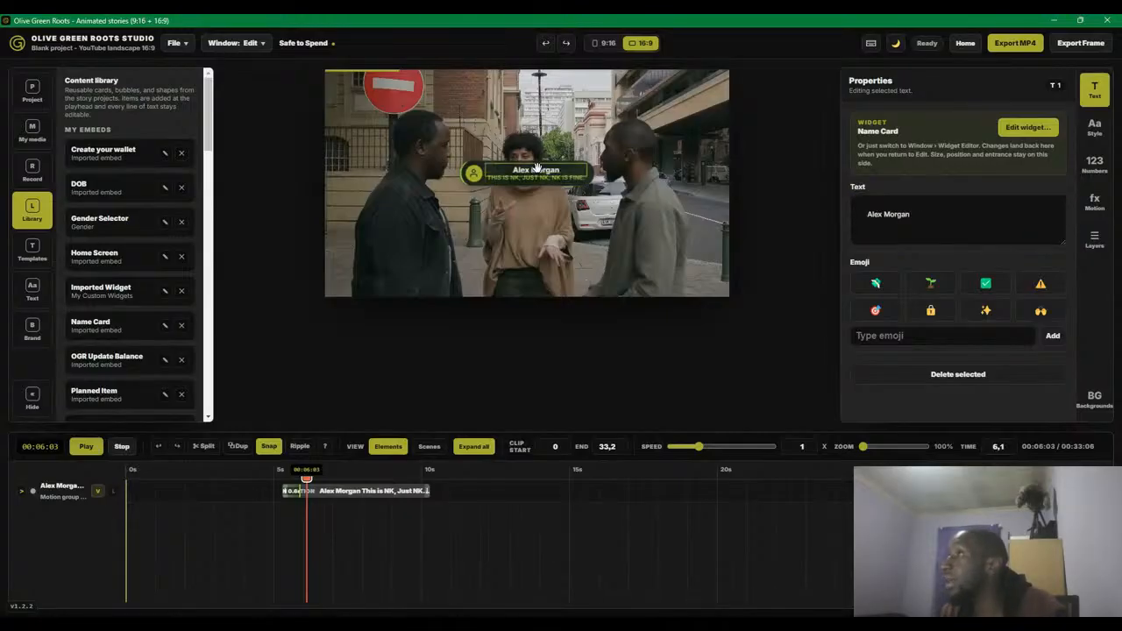
{"action": "left_click_drag", "start_coordinate": [908, 217], "coordinate": [875, 214]}
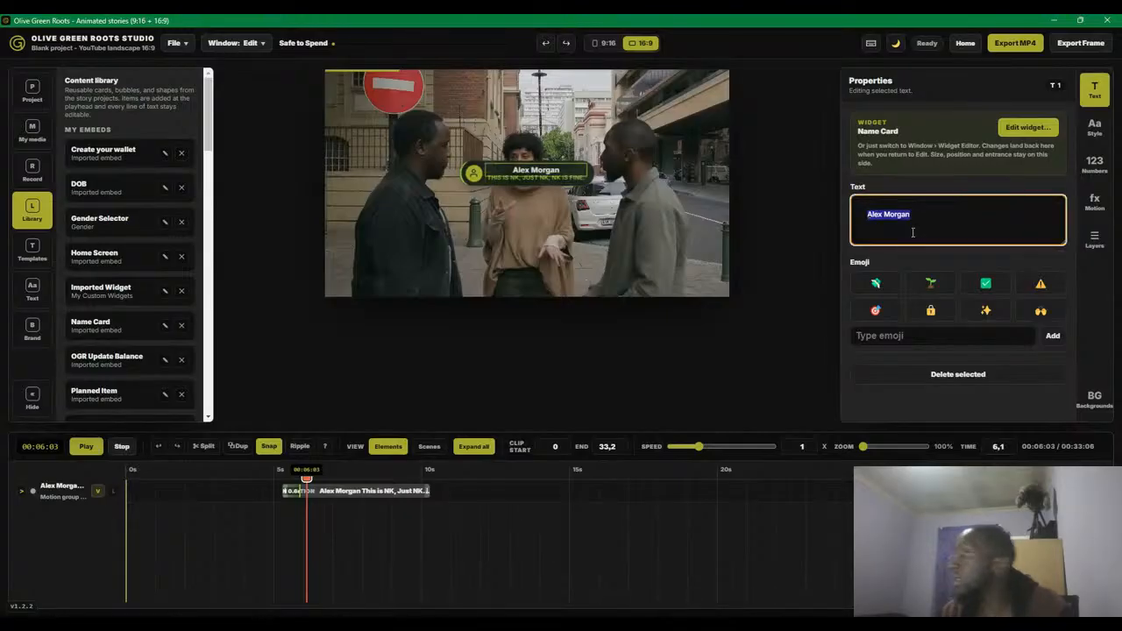
{"action": "type", "text": "NK"}
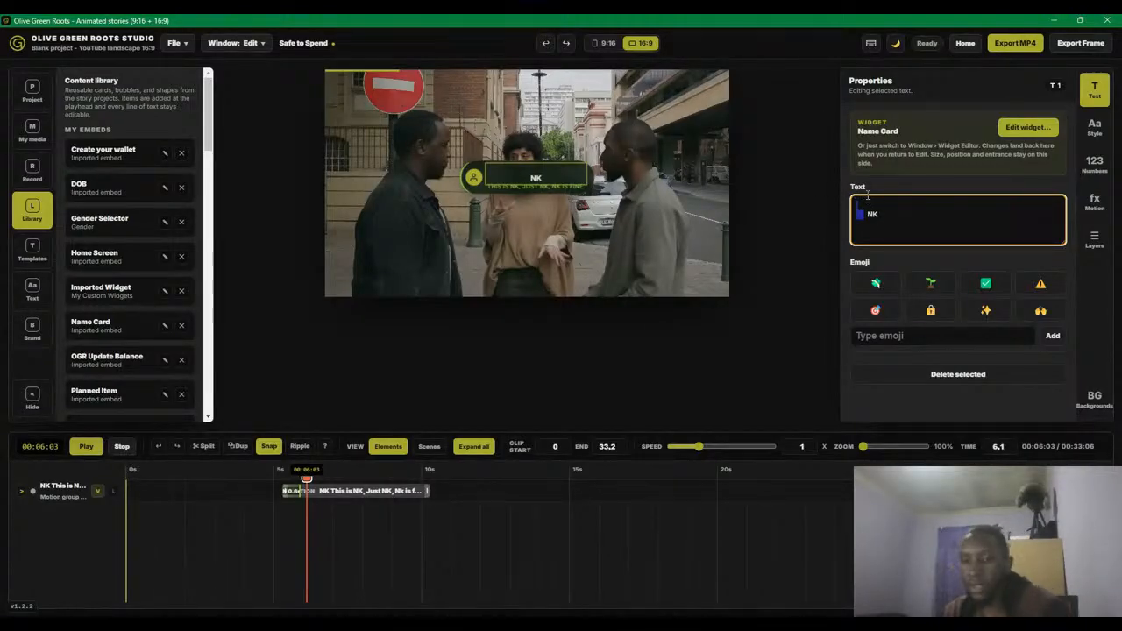
{"action": "key", "text": "BackSpace"}
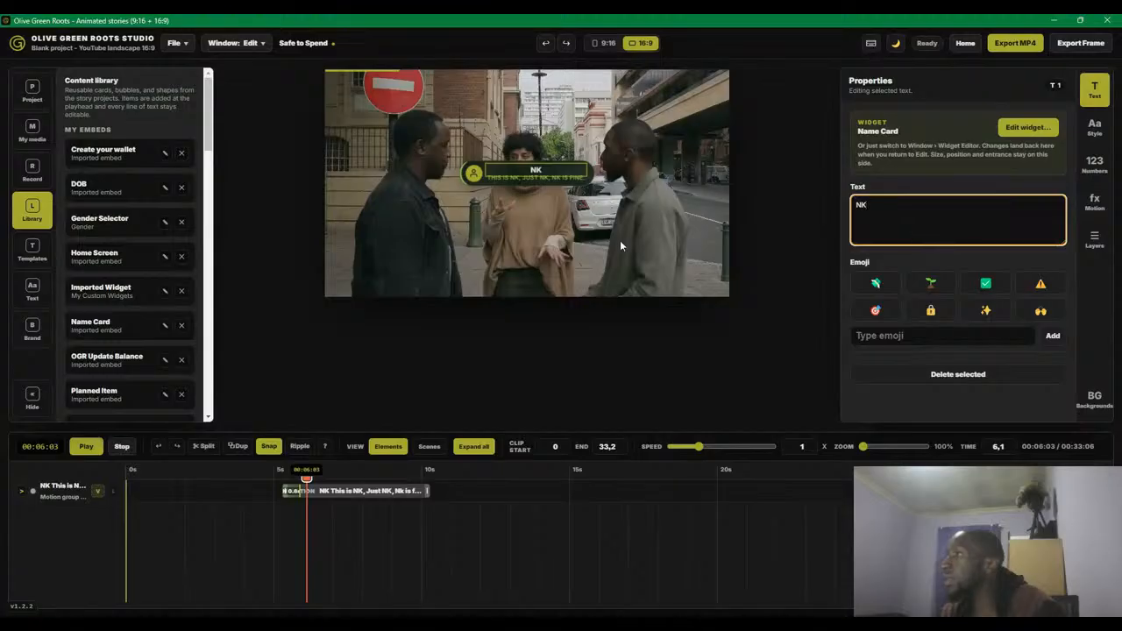
- Expand the name card's group in the timeline and examine its motion and text layers with their style properties
{"action": "left_click", "coordinate": [476, 172]}
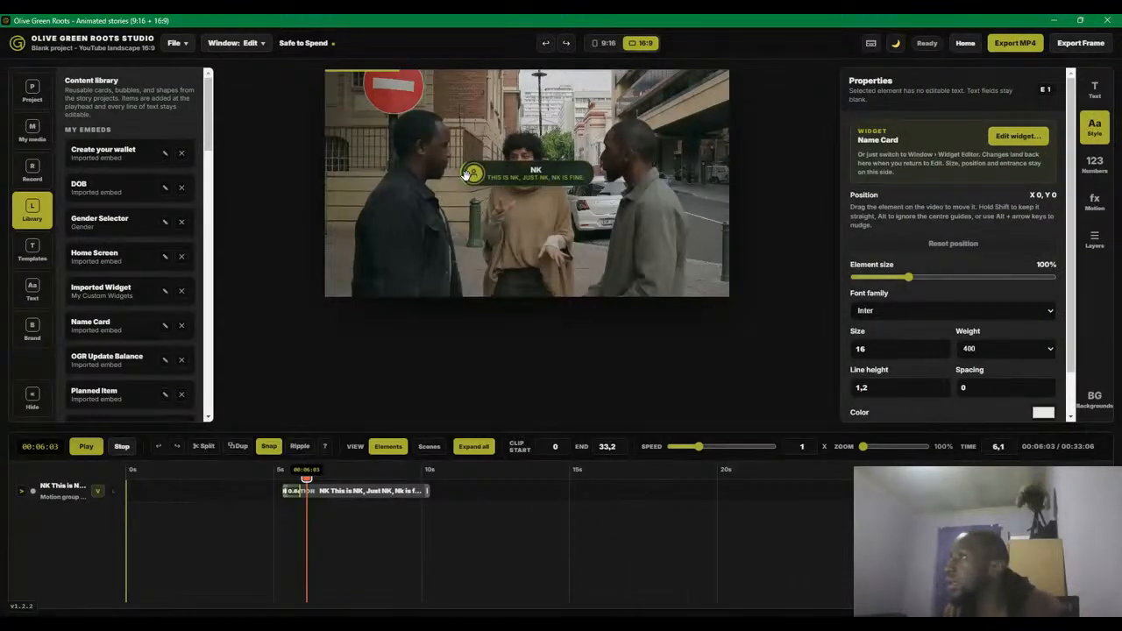
{"action": "left_click", "coordinate": [505, 170]}
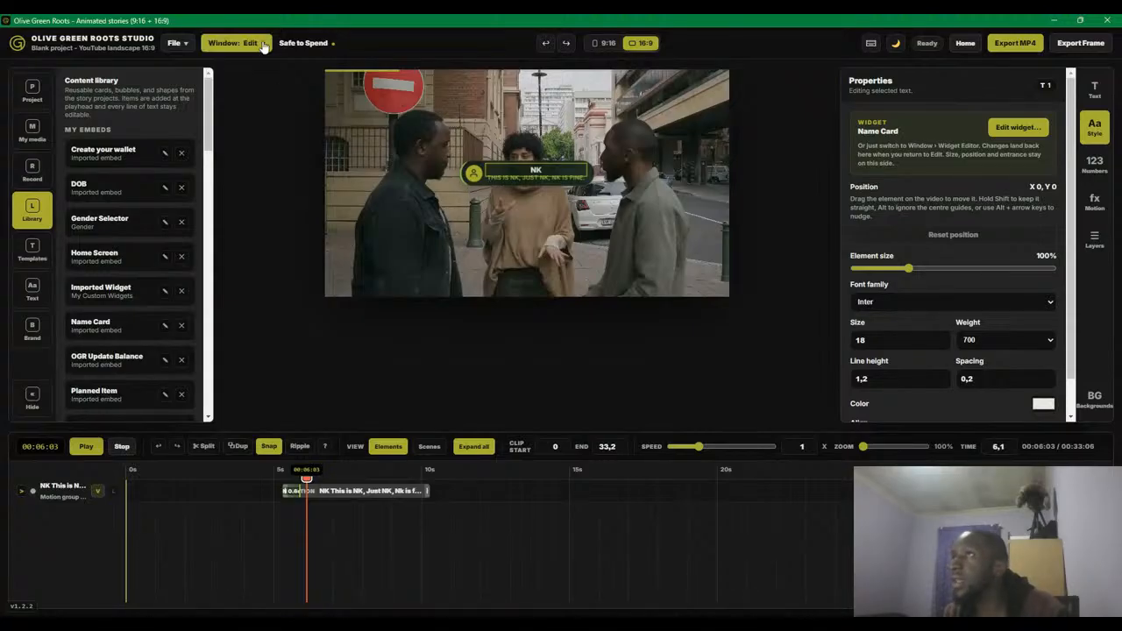
{"action": "left_click", "coordinate": [24, 493]}
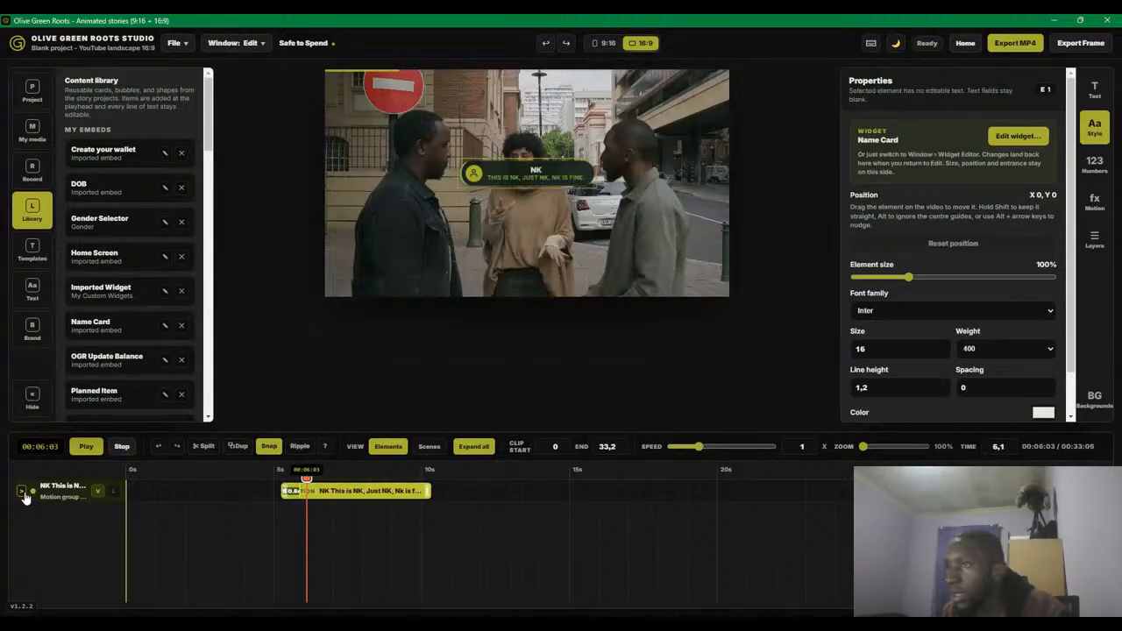
{"action": "left_click", "coordinate": [24, 493]}
{"action": "left_click", "coordinate": [345, 513]}
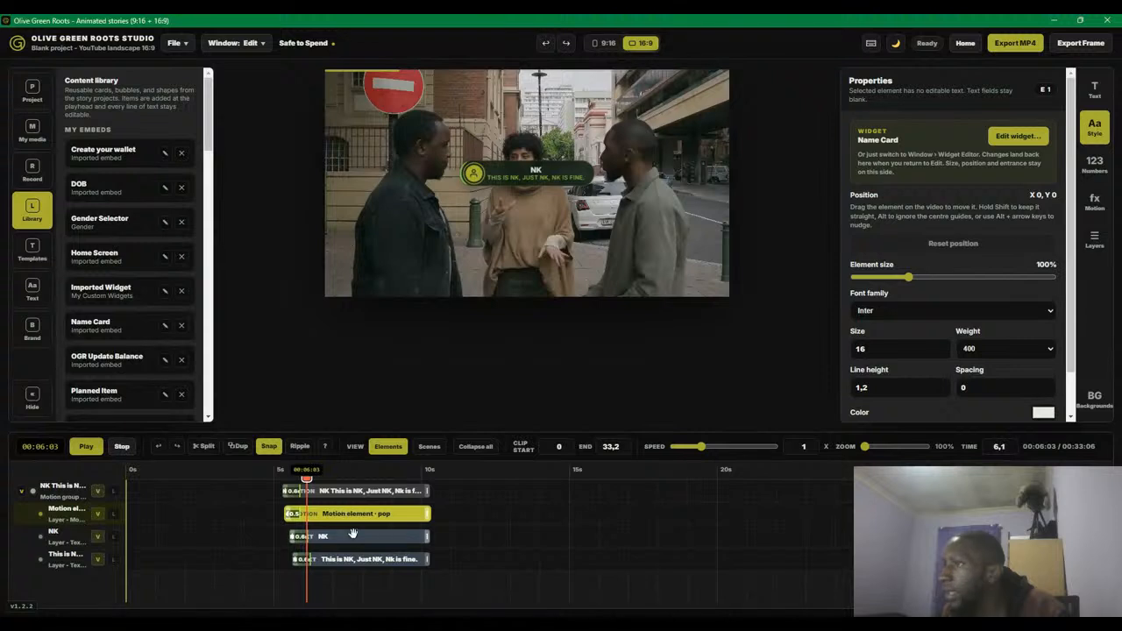
{"action": "left_click", "coordinate": [352, 535]}
{"action": "left_click", "coordinate": [351, 560]}
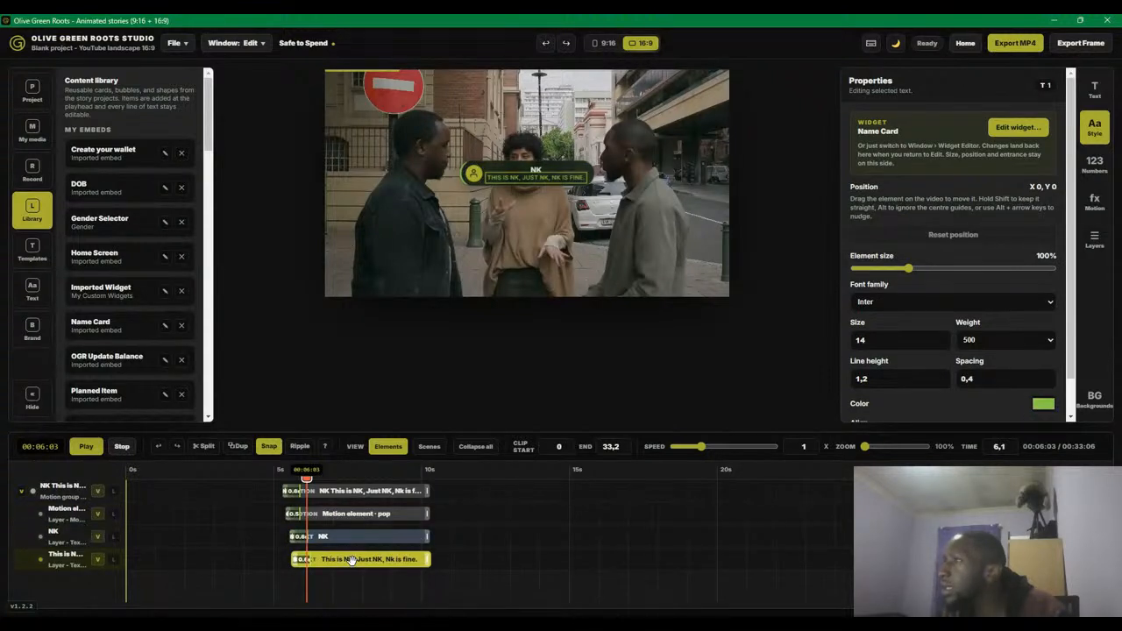
{"action": "left_click", "coordinate": [352, 536]}
{"action": "left_click", "coordinate": [353, 515]}
{"action": "left_click", "coordinate": [354, 500]}
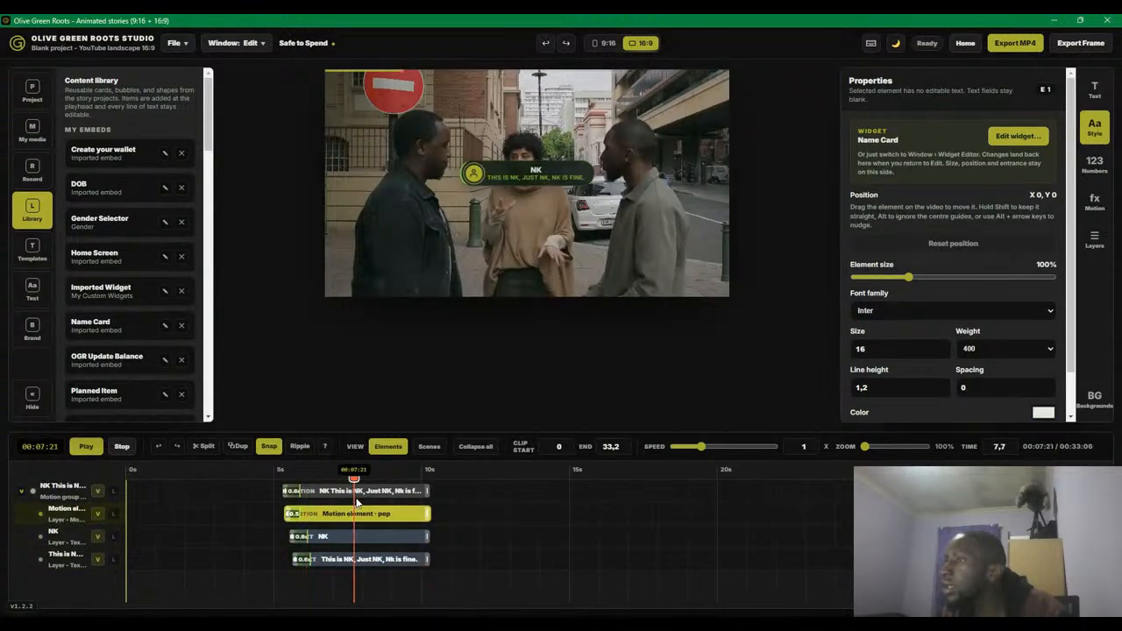
- Select the whole name card group and move it to about X 289, Y 154 in the lower-right area at about 6.43 s
{"action": "left_click", "coordinate": [326, 491]}
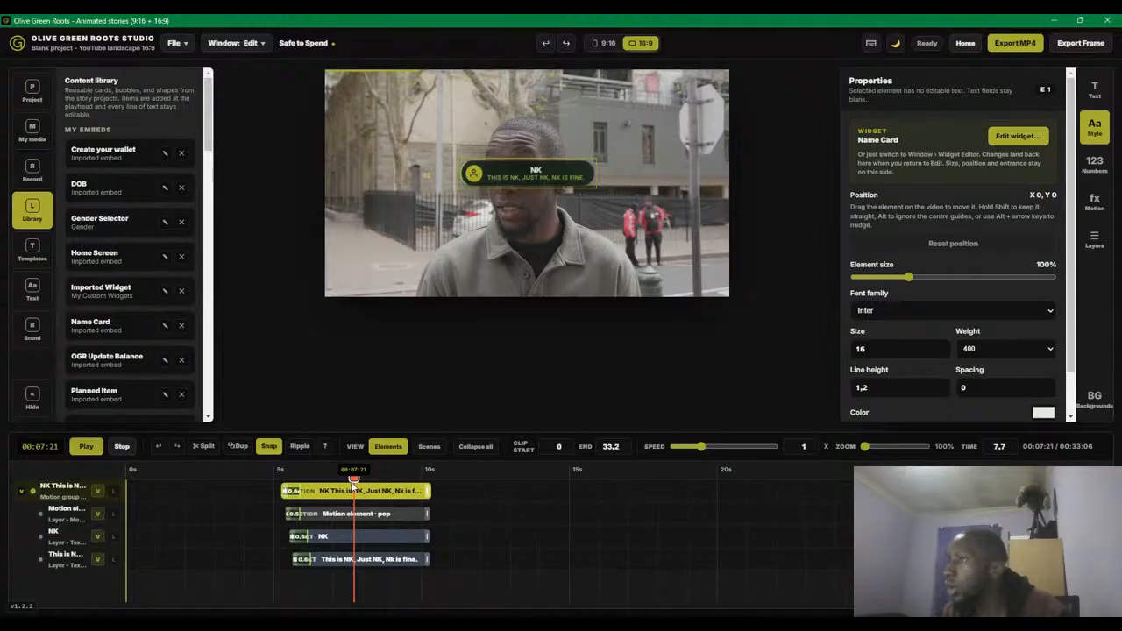
{"action": "left_click_drag", "start_coordinate": [353, 480], "coordinate": [319, 480]}
{"action": "left_click_drag", "start_coordinate": [521, 168], "coordinate": [643, 234]}
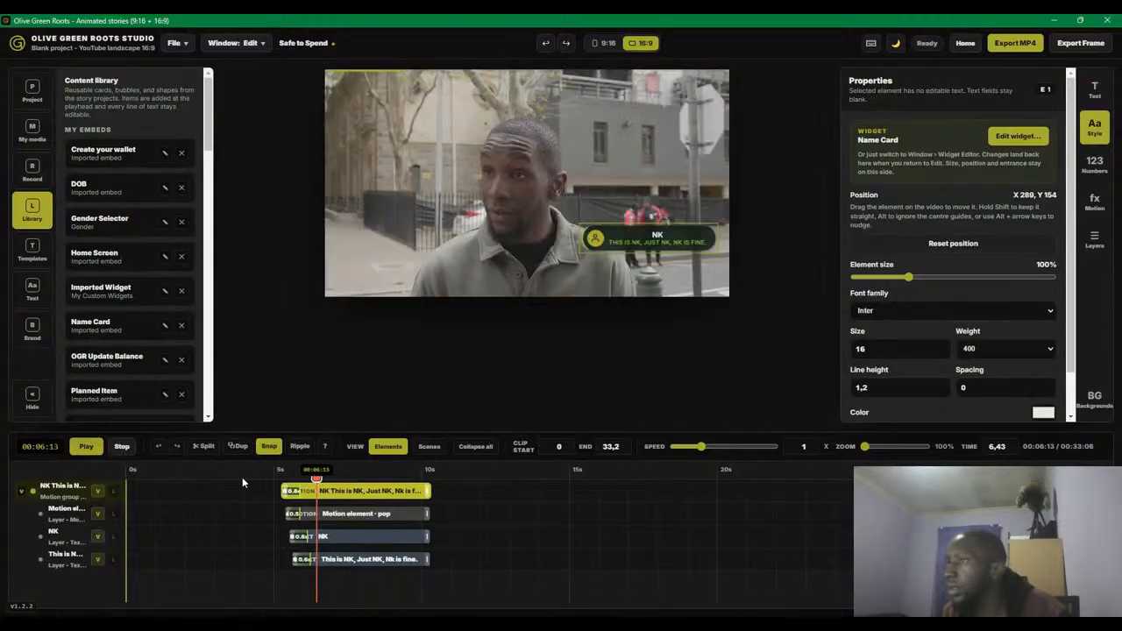
- Play the video from the start and check the name card's timing between about 7 s and 9 s
{"action": "left_click", "coordinate": [119, 450]}
{"action": "left_click", "coordinate": [100, 449]}
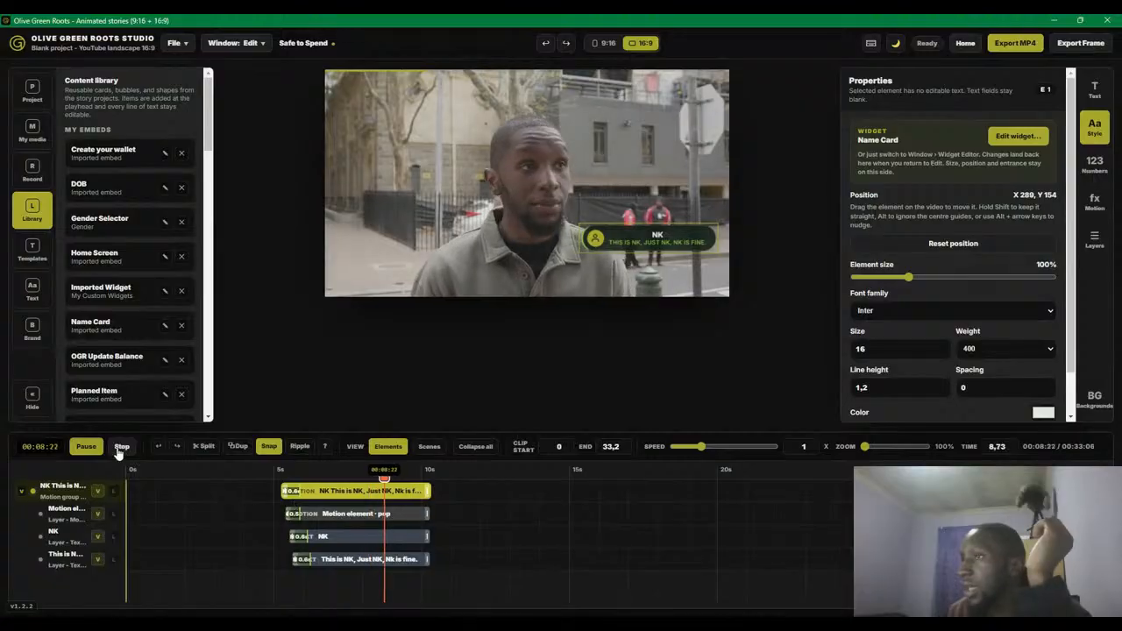
{"action": "left_click", "coordinate": [91, 448]}
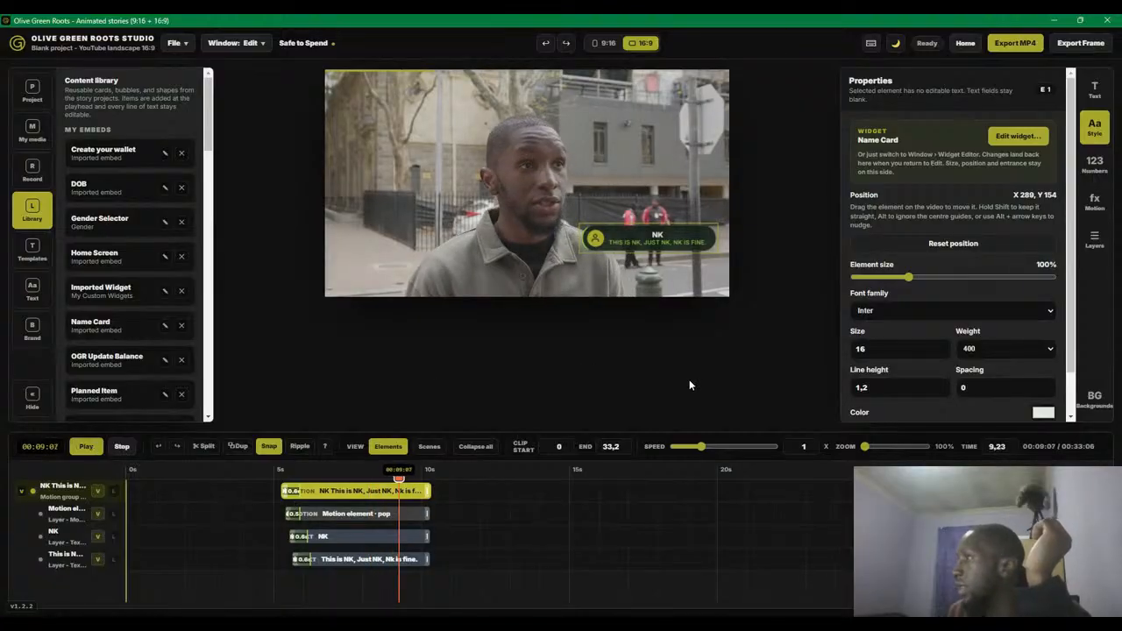
{"action": "left_click", "coordinate": [429, 479]}
{"action": "left_click_drag", "start_coordinate": [429, 479], "coordinate": [341, 481]}
{"action": "key", "text": "space"}
{"action": "key", "text": "space"}
{"action": "left_click", "coordinate": [121, 449]}
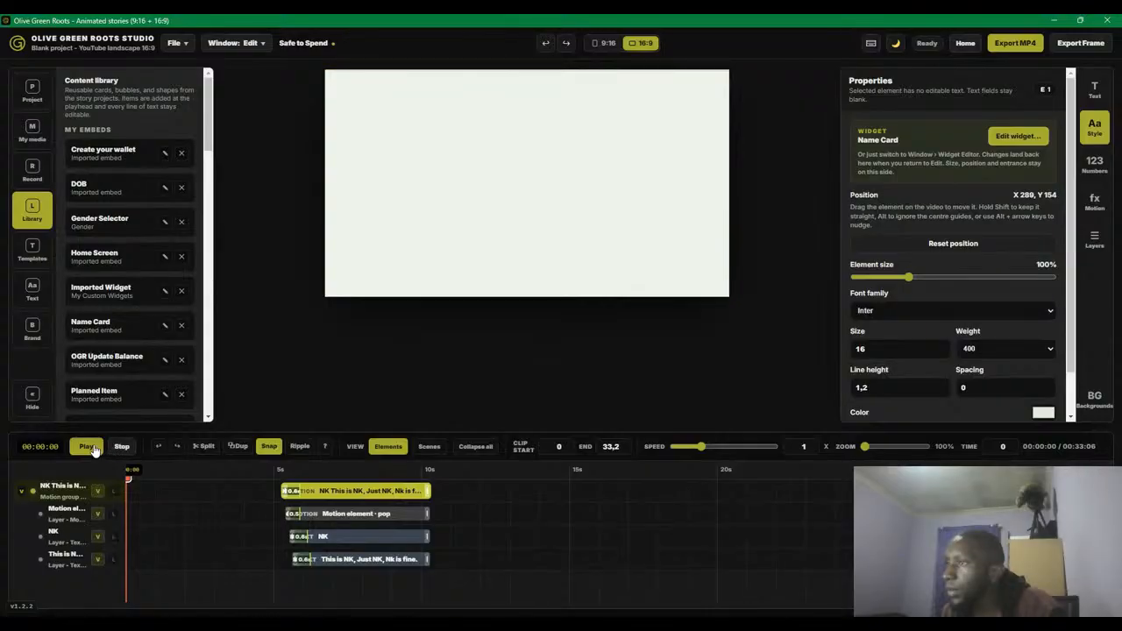
- Trim the end of the name card's group to about 7.27 s and play the video from the start to check it
{"action": "left_click_drag", "start_coordinate": [299, 479], "coordinate": [340, 471]}
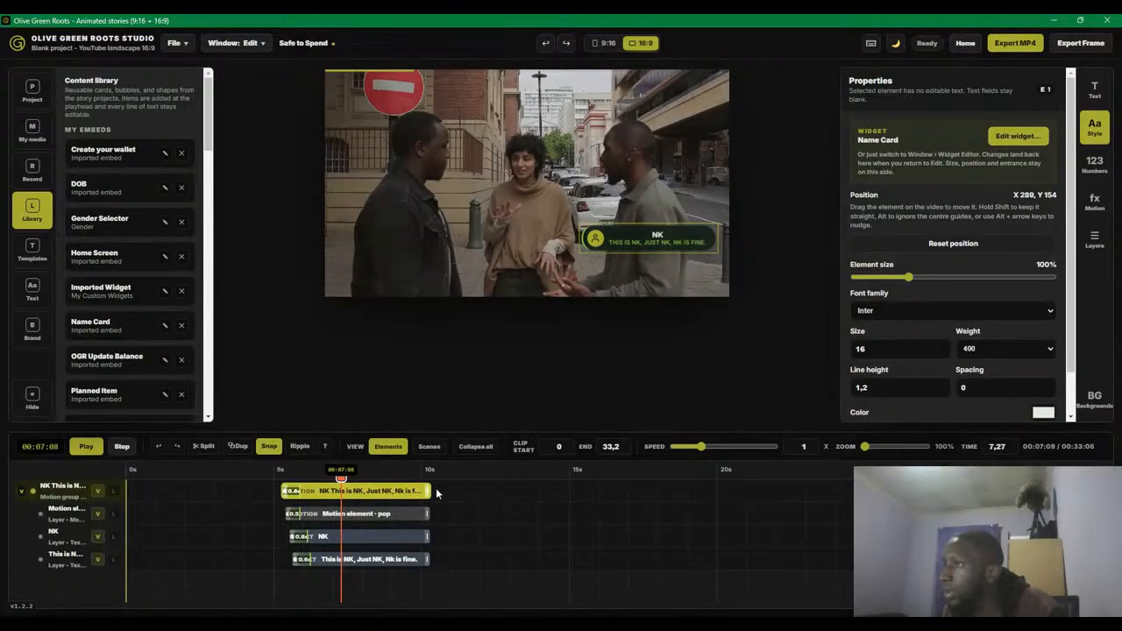
{"action": "left_click_drag", "start_coordinate": [430, 494], "coordinate": [345, 496]}
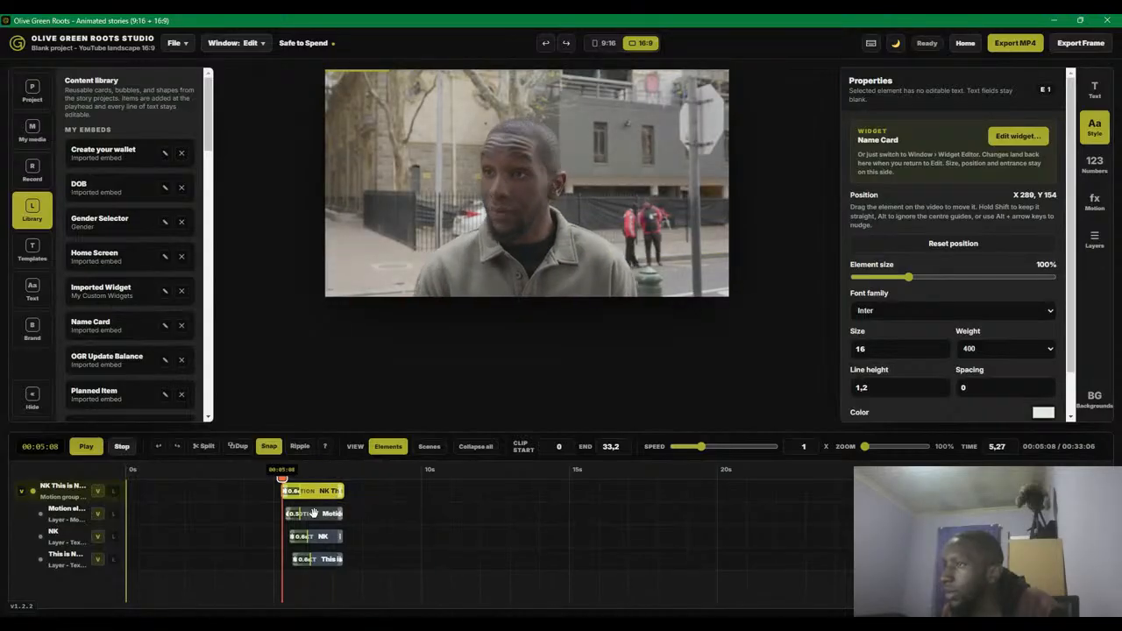
{"action": "left_click", "coordinate": [119, 449]}
{"action": "left_click", "coordinate": [86, 448]}
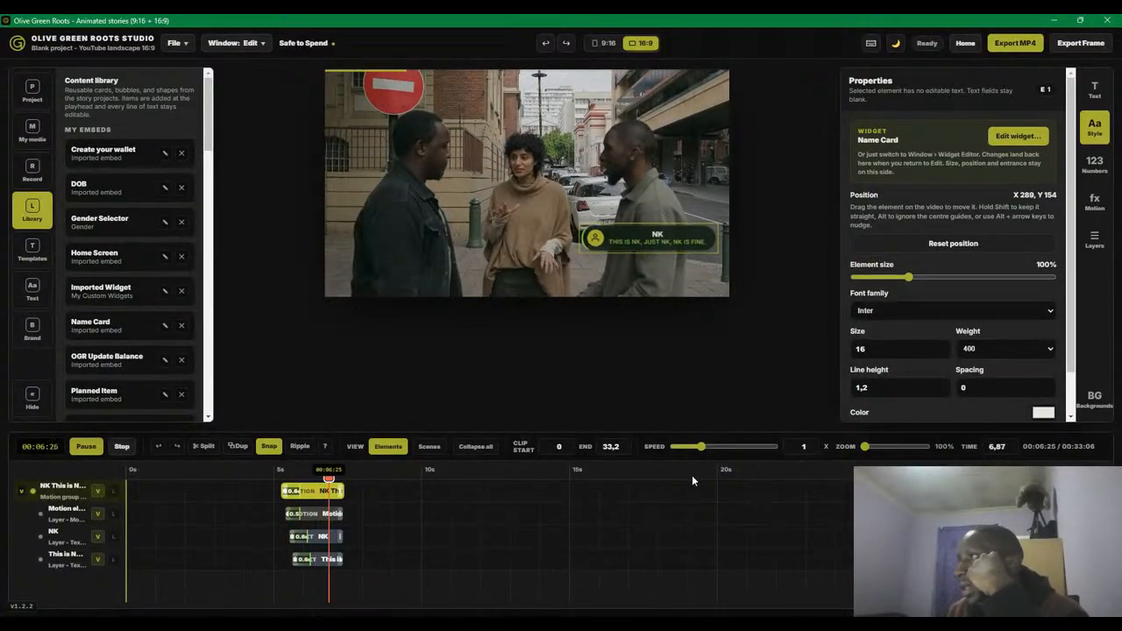
{"action": "key", "text": "space"}
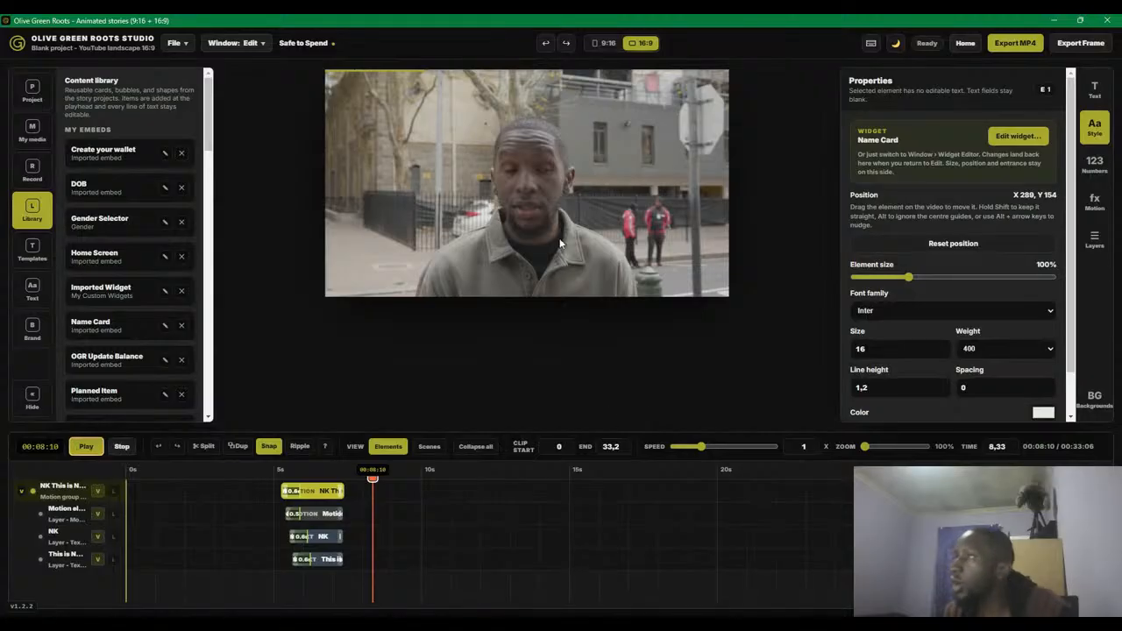
- Shift the name card's group along the timeline so it starts at about 7.33 s, and preview it to 8 s
{"action": "left_click_drag", "start_coordinate": [318, 491], "coordinate": [378, 492]}
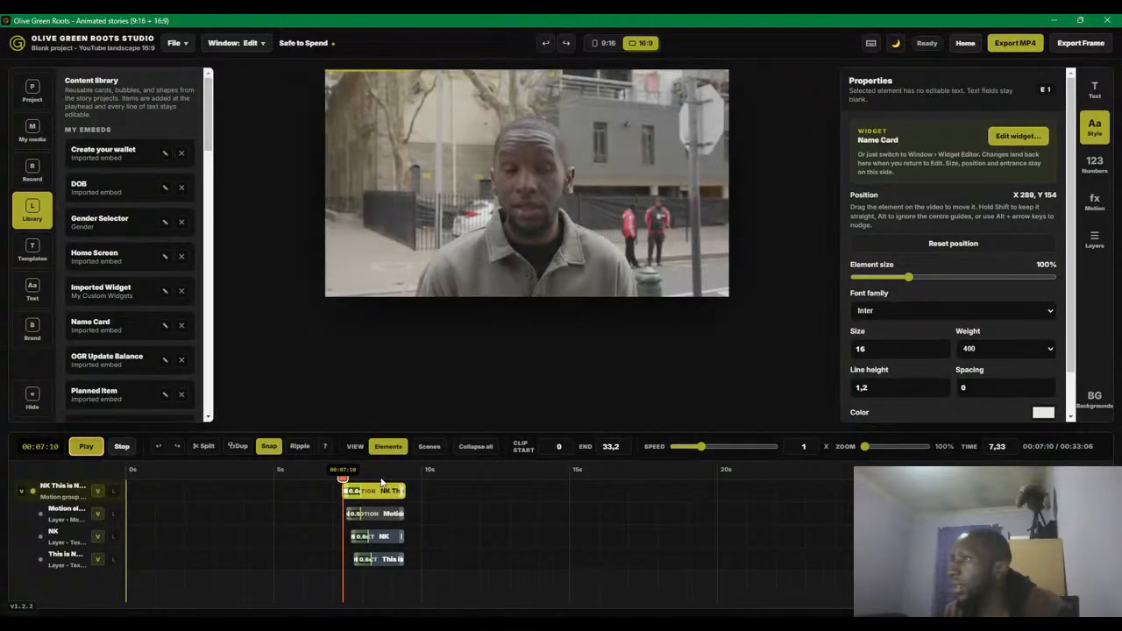
{"action": "key", "text": "space"}
{"action": "key", "text": "space"}
- Move the card to the upper centre at about X 11, Y -189, scale it to 75%, and replay from the start
{"action": "left_click_drag", "start_coordinate": [636, 241], "coordinate": [522, 99]}
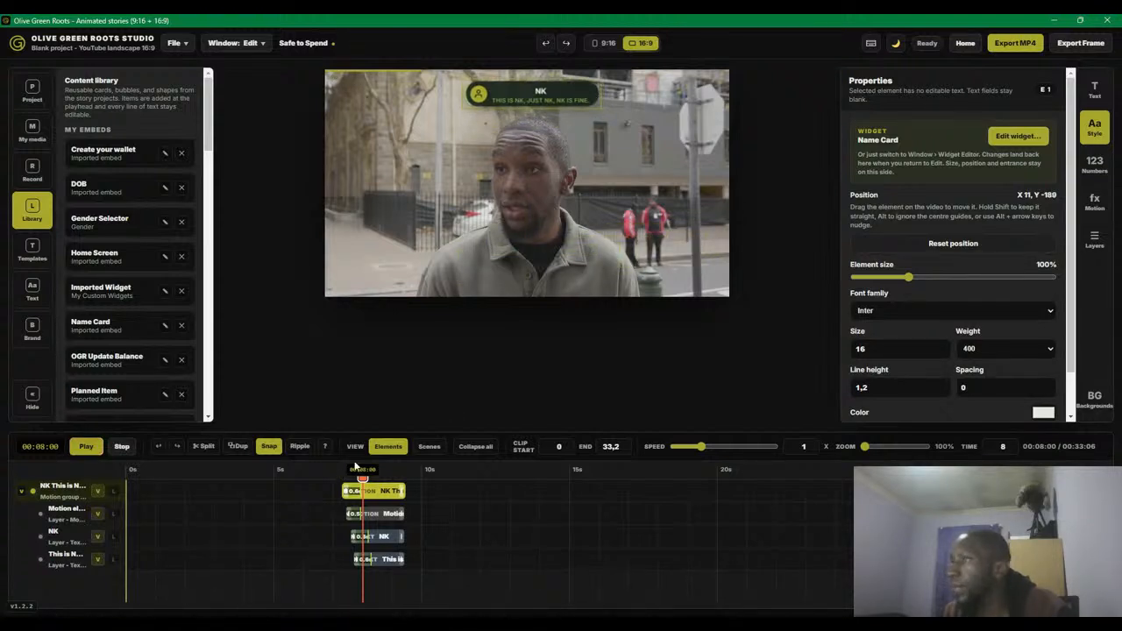
{"action": "left_click_drag", "start_coordinate": [909, 276], "coordinate": [889, 269]}
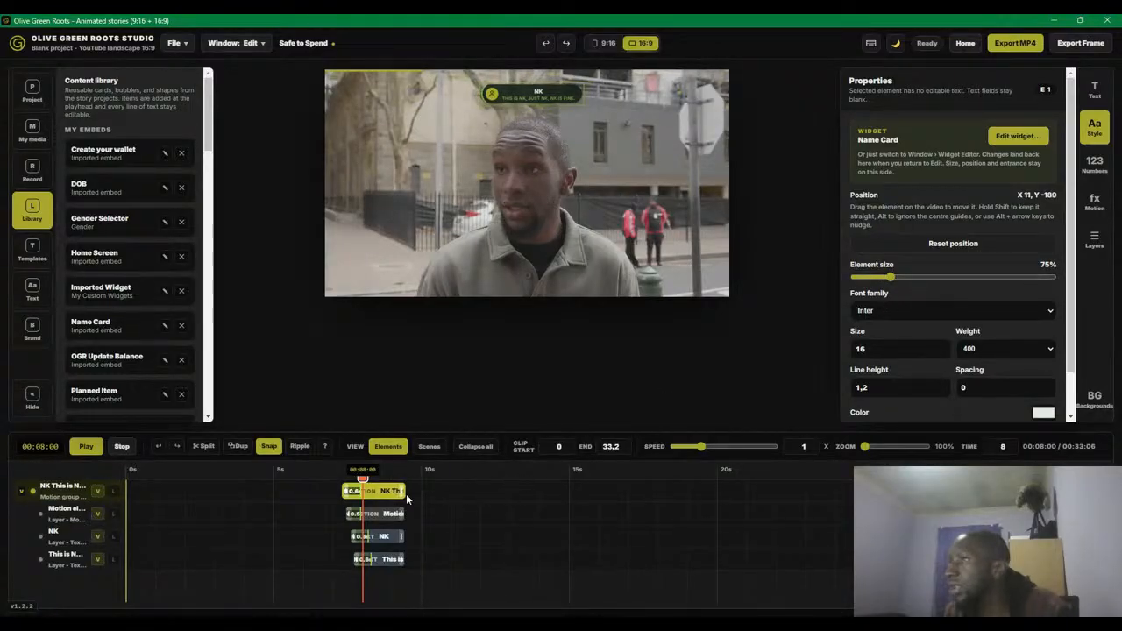
{"action": "left_click_drag", "start_coordinate": [365, 481], "coordinate": [125, 480]}
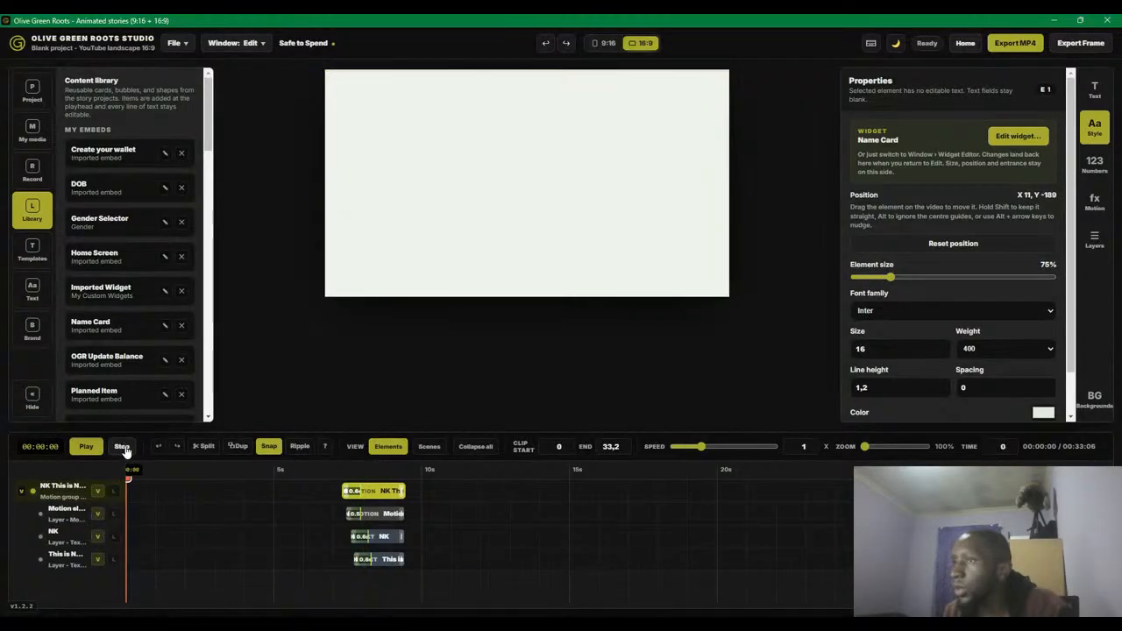
{"action": "left_click", "coordinate": [85, 447]}
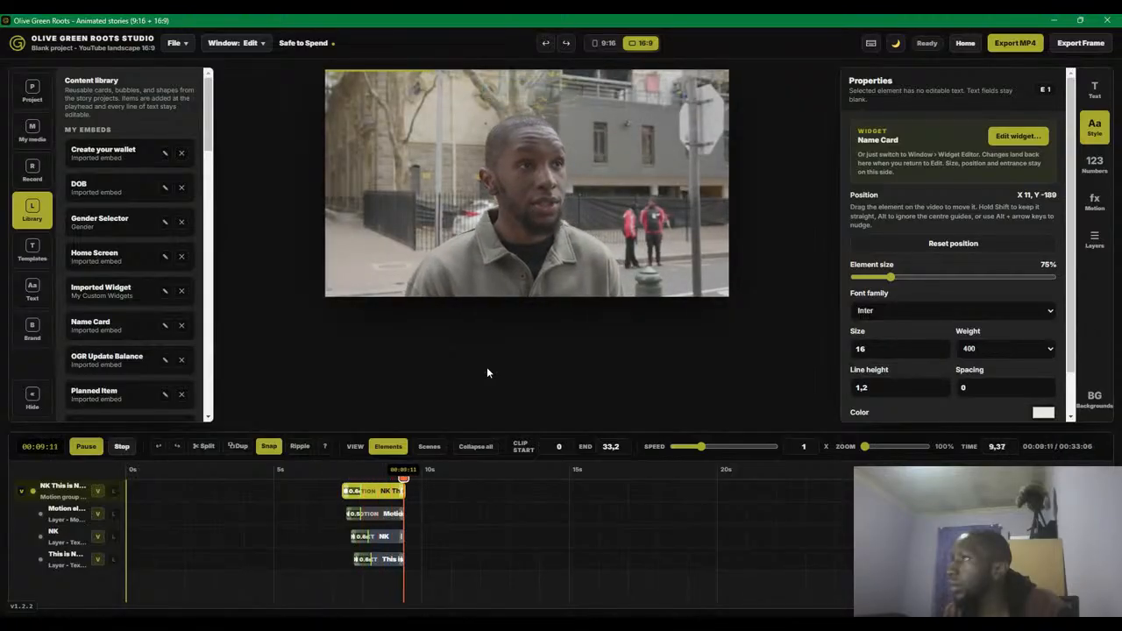
{"action": "key", "text": "space"}
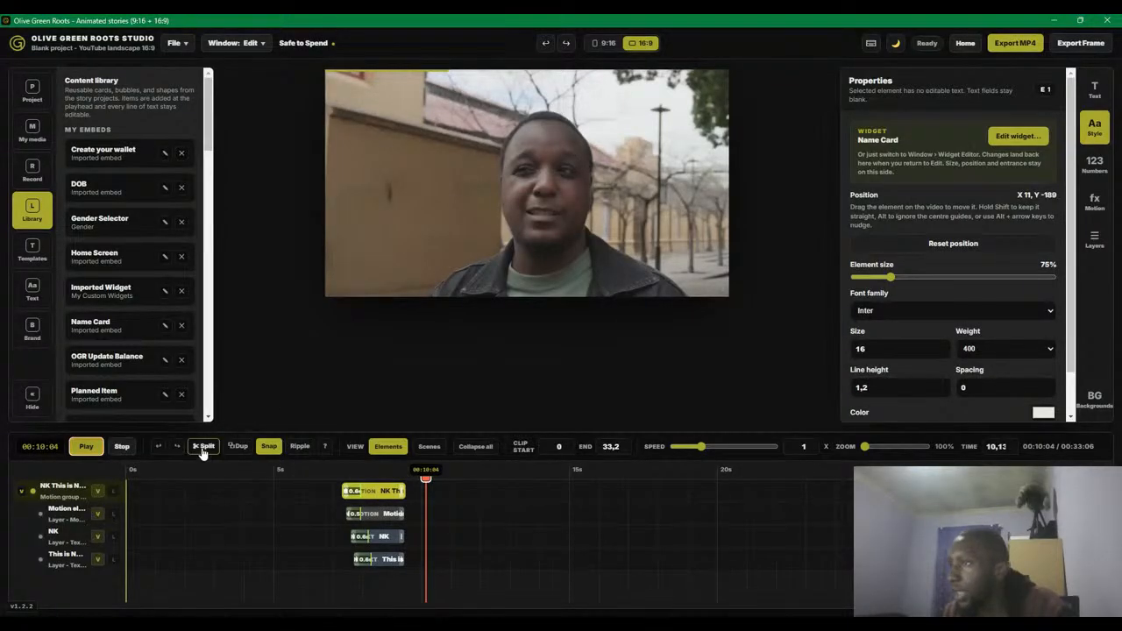
- Split the timeline at 8.77 s and again at 8.33 s with the name card selected
{"action": "left_click", "coordinate": [384, 464]}
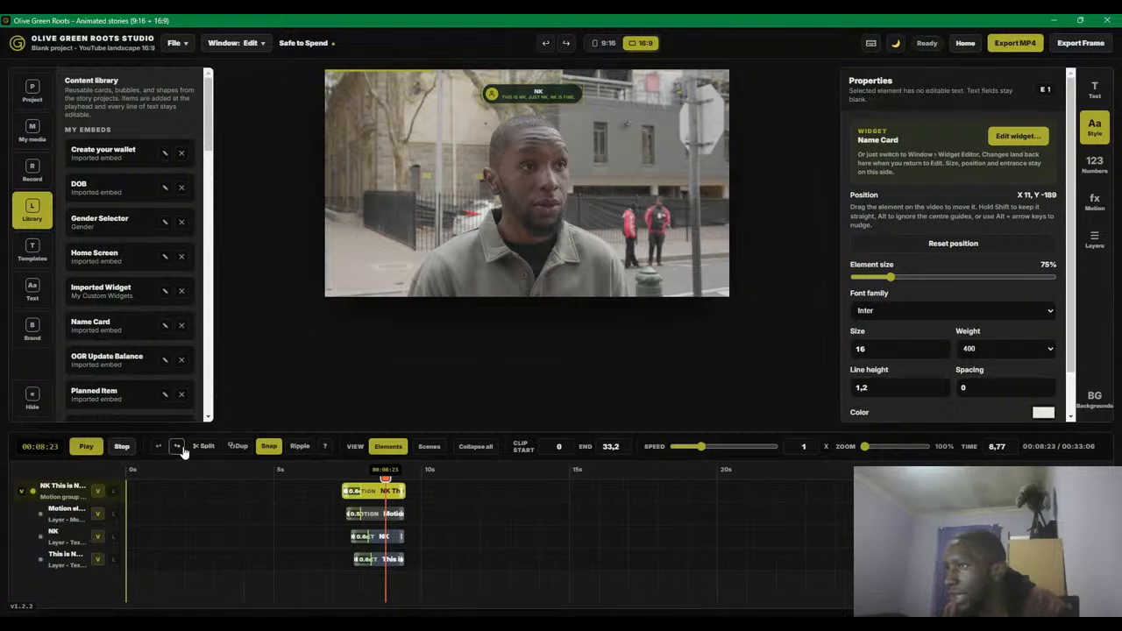
{"action": "left_click", "coordinate": [201, 447]}
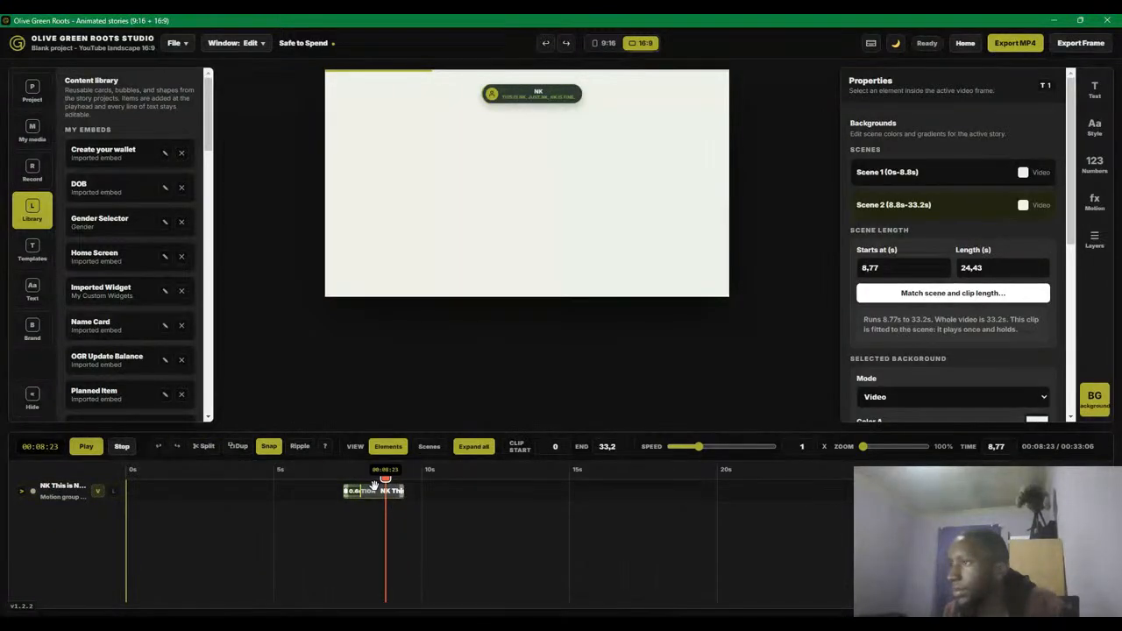
{"action": "mouse_move", "coordinate": [365, 475]}
{"action": "left_mouse_down"}
{"action": "mouse_move", "coordinate": [345, 472]}
{"action": "mouse_move", "coordinate": [394, 476]}
{"action": "mouse_move", "coordinate": [373, 474]}
{"action": "left_mouse_up"}
{"action": "left_click", "coordinate": [369, 489]}
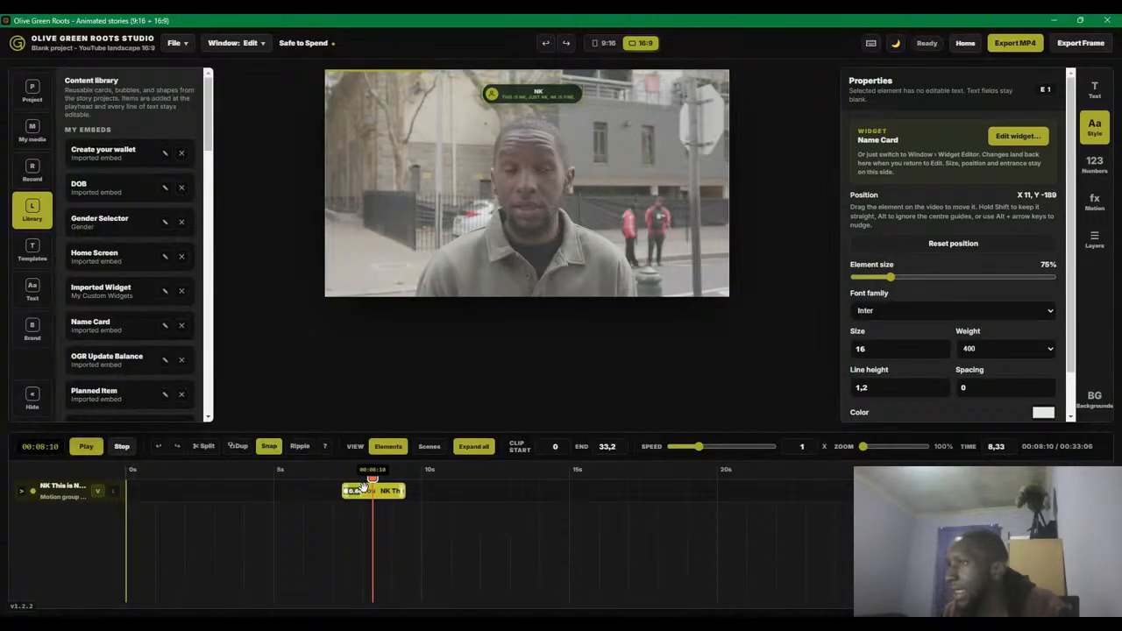
{"action": "left_click", "coordinate": [211, 449]}
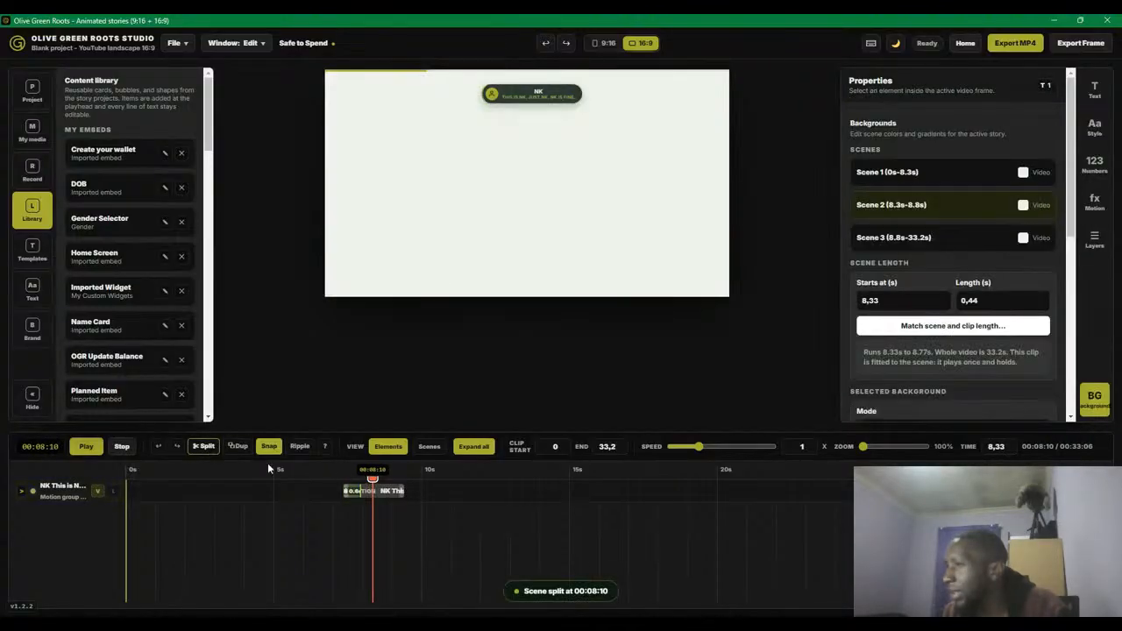
- Play across the split points and replay from the start to check the background clip
{"action": "left_click_drag", "start_coordinate": [375, 480], "coordinate": [313, 477]}
{"action": "key", "text": "space"}
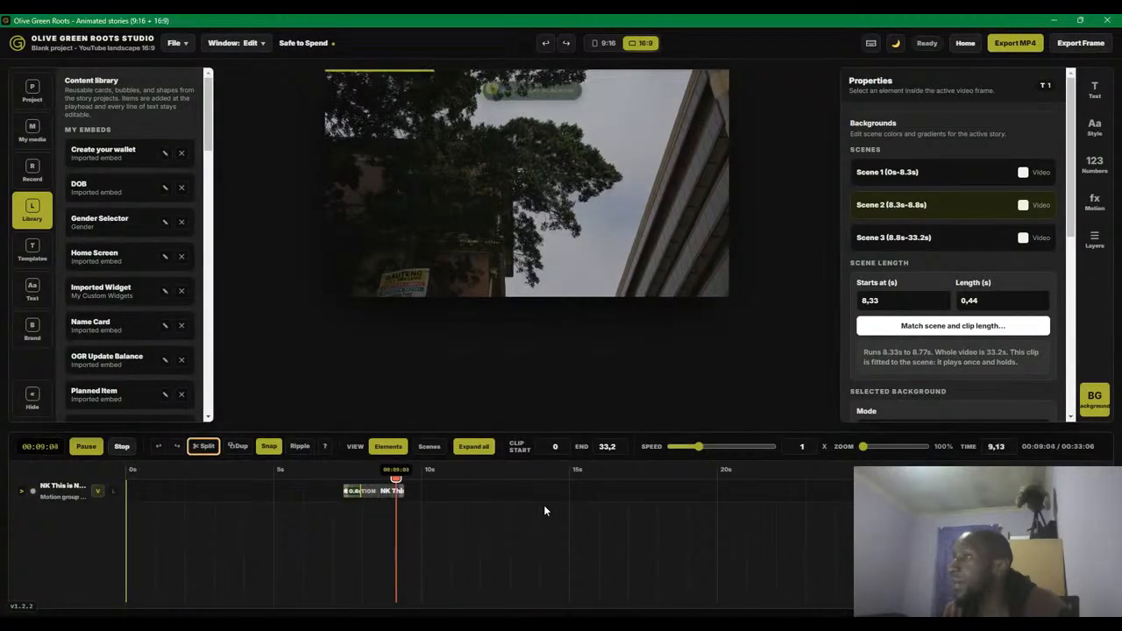
{"action": "key", "text": "space"}
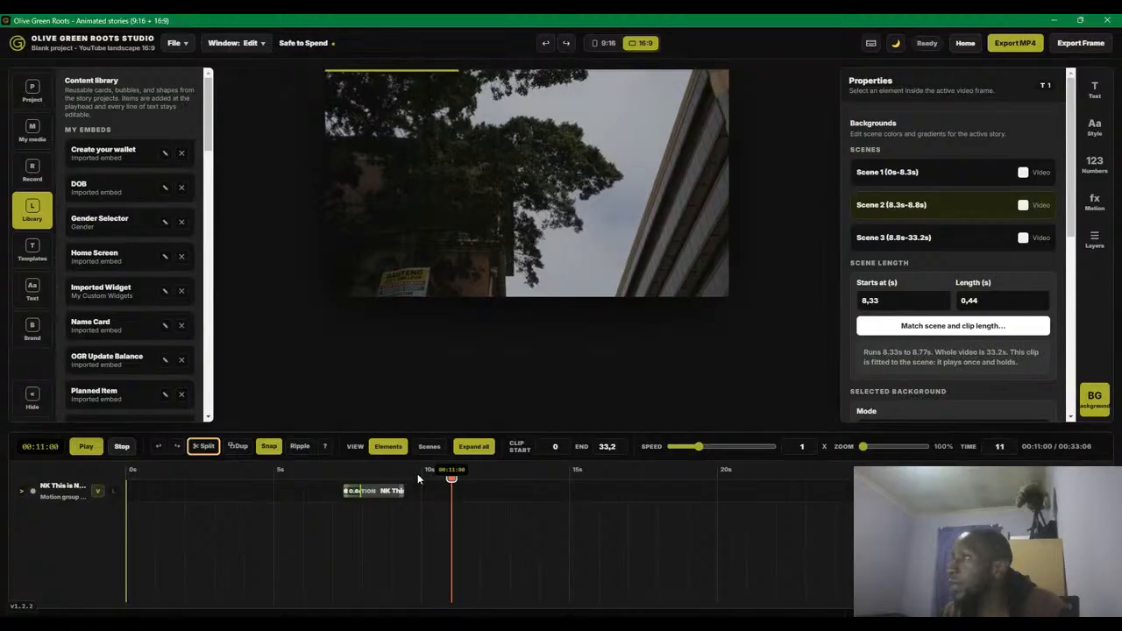
{"action": "left_click", "coordinate": [122, 447]}
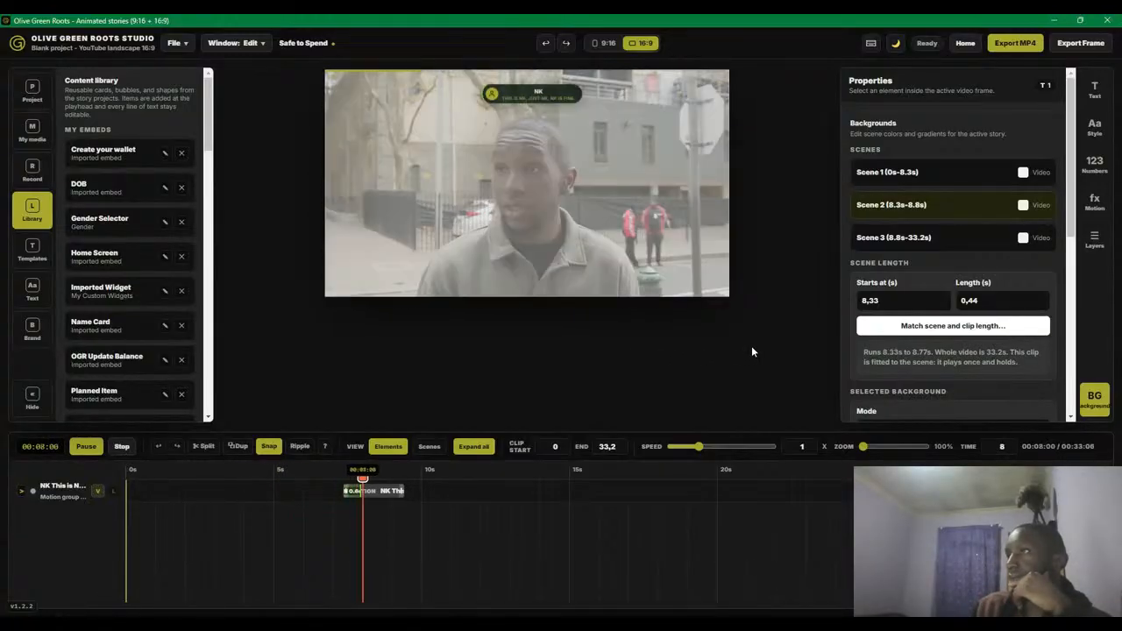
- Show the scenes in the timeline, delete the two split-off scenes and extend Scene 1 to 33.73 s
{"action": "left_click", "coordinate": [425, 479]}
{"action": "left_click", "coordinate": [430, 447]}
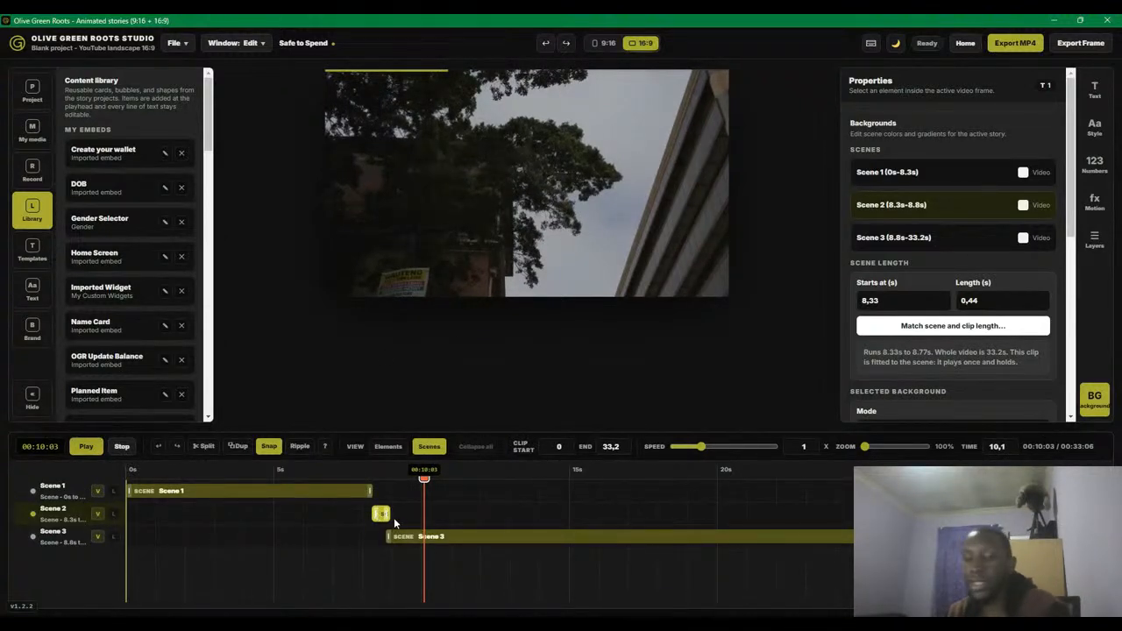
{"action": "key", "text": "Delete"}
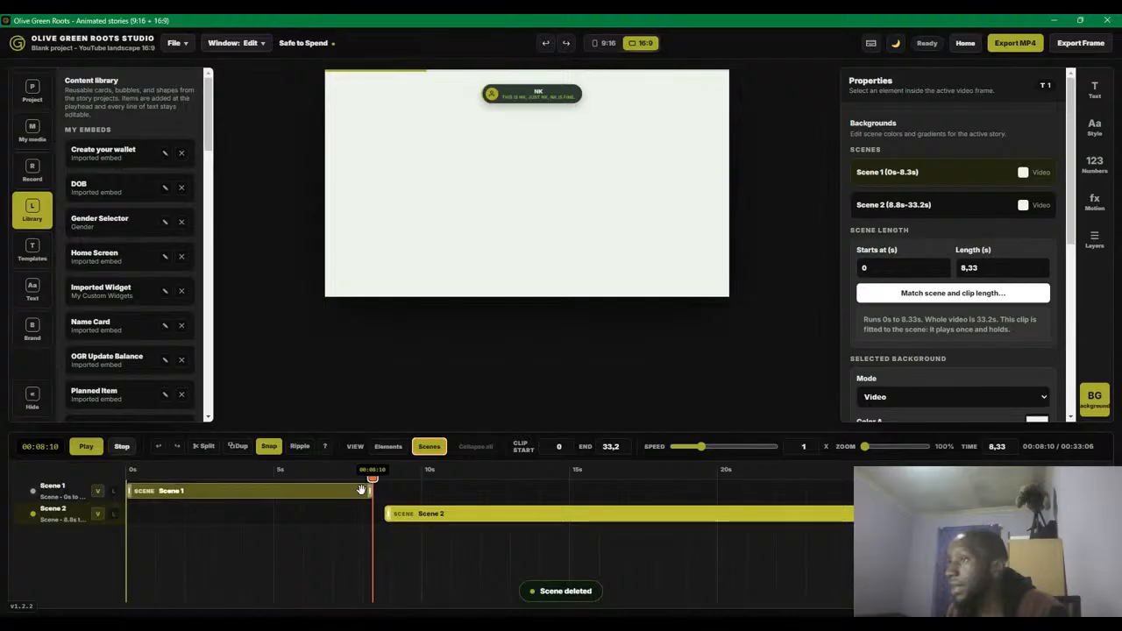
{"action": "left_click_drag", "start_coordinate": [370, 492], "coordinate": [1121, 492]}
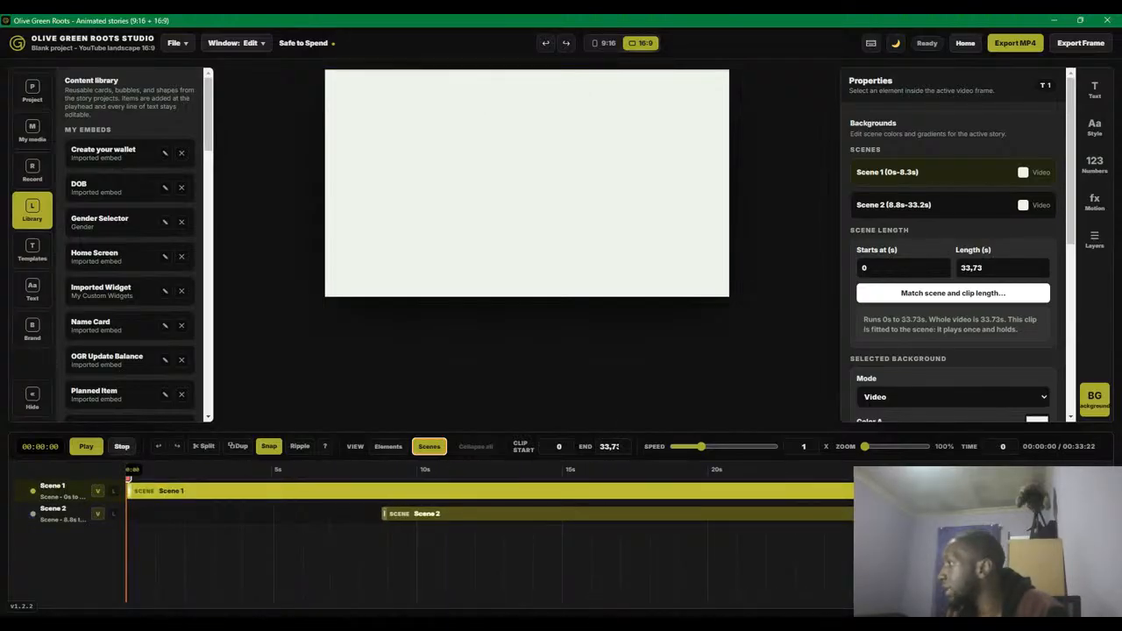
{"action": "left_click", "coordinate": [385, 514]}
{"action": "key", "text": "Delete"}
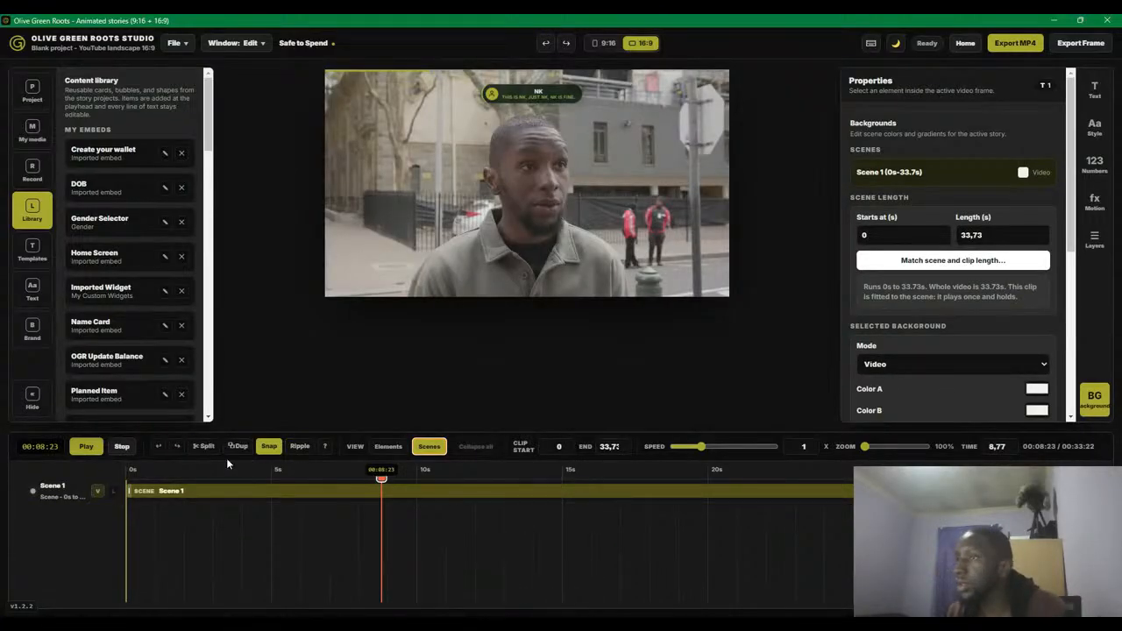
- Replay the restored single scene from the start with the elements shown and the name card's group collapsed
{"action": "left_click", "coordinate": [121, 447]}
{"action": "left_click", "coordinate": [86, 447]}
{"action": "left_click", "coordinate": [389, 446]}
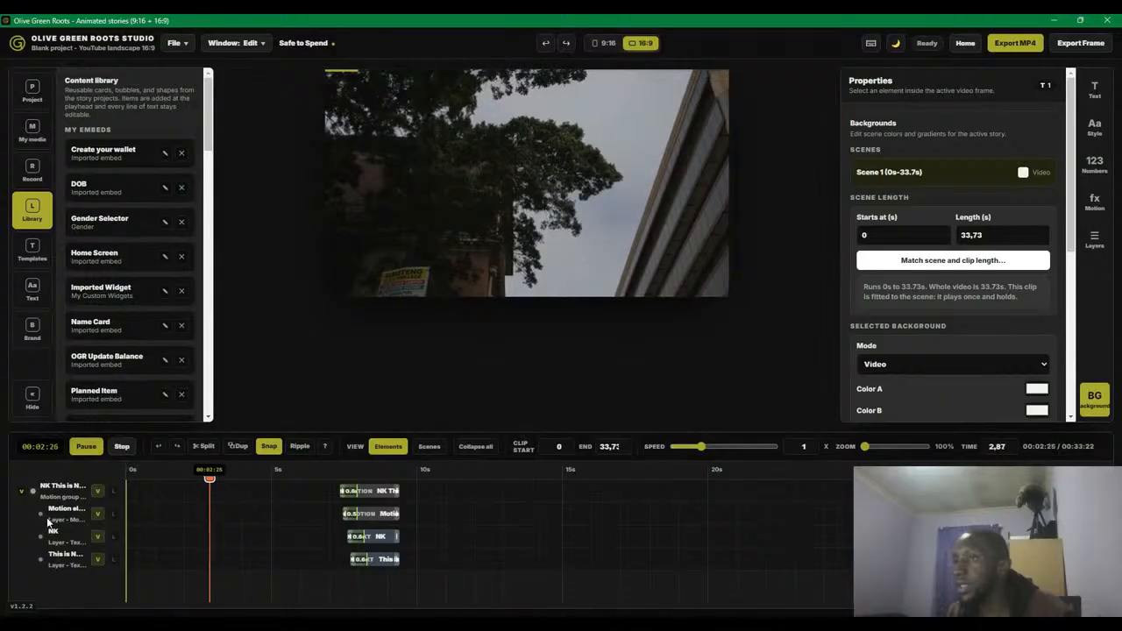
{"action": "left_click", "coordinate": [21, 493]}
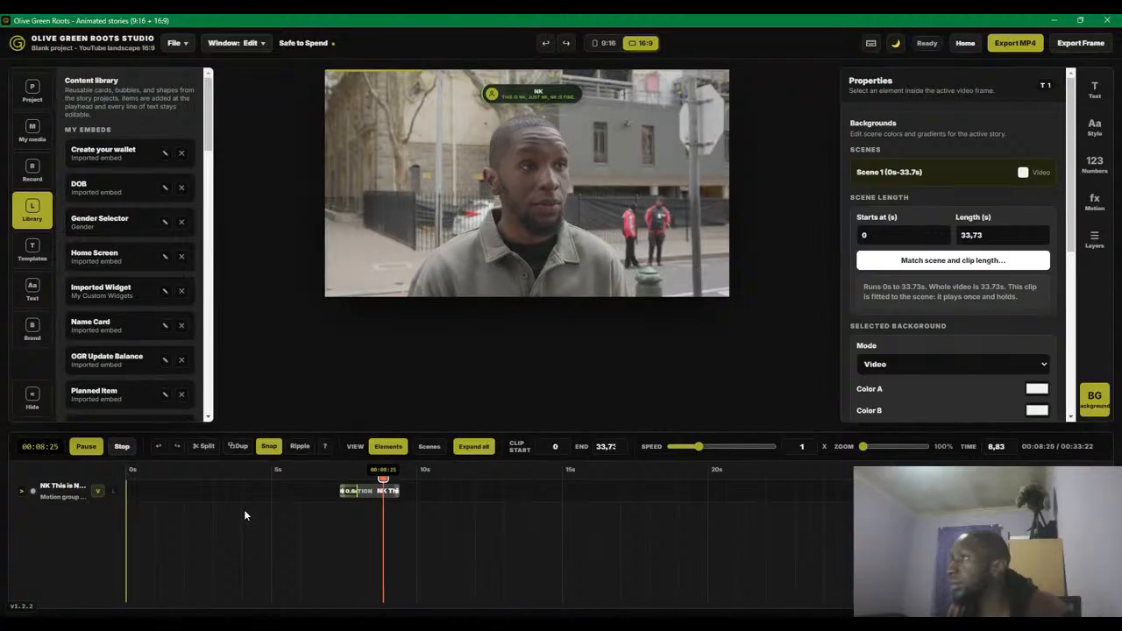
- Pause at about 10.73 s, add a second Name Card, shorten it to about 2 s and move its start to 10 s
{"action": "key", "text": "space"}
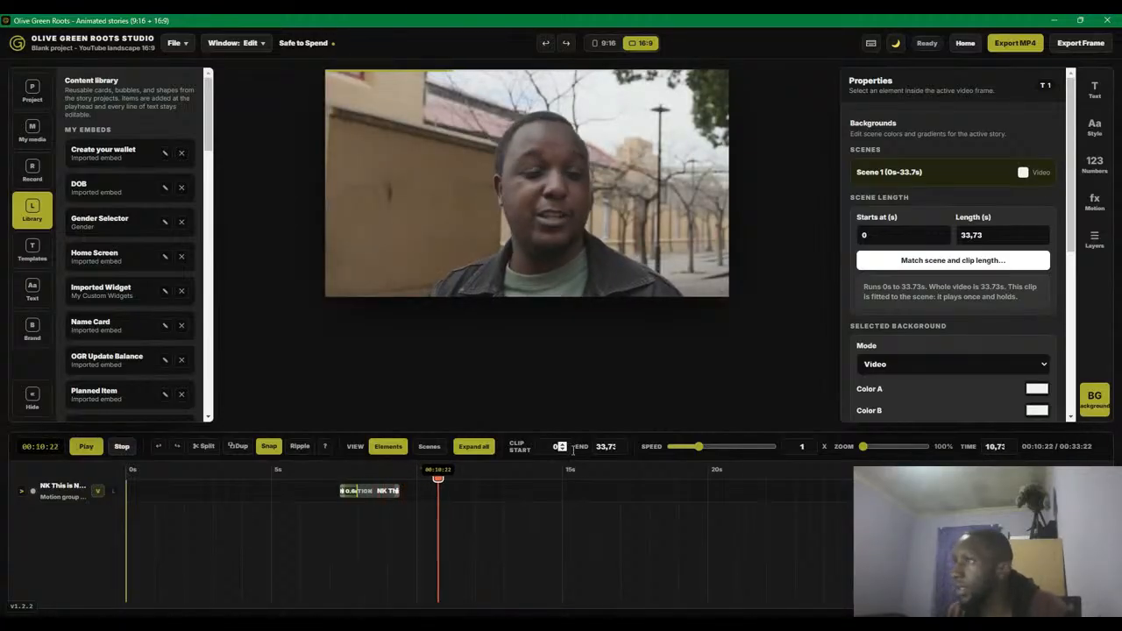
{"action": "left_click", "coordinate": [97, 324]}
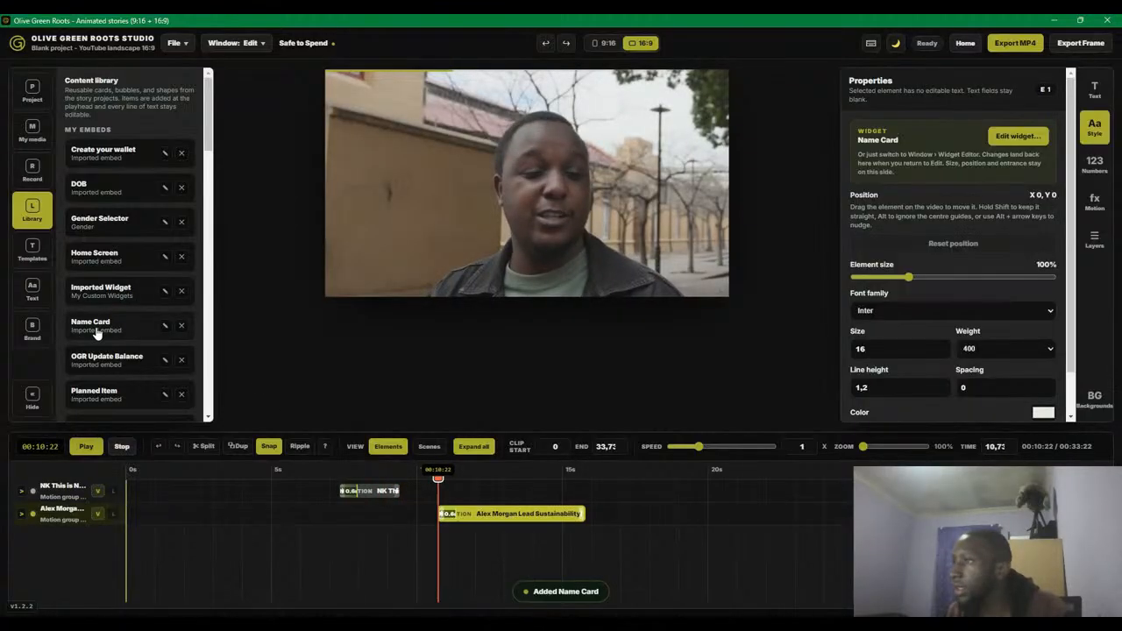
{"action": "left_click_drag", "start_coordinate": [510, 515], "coordinate": [449, 514]}
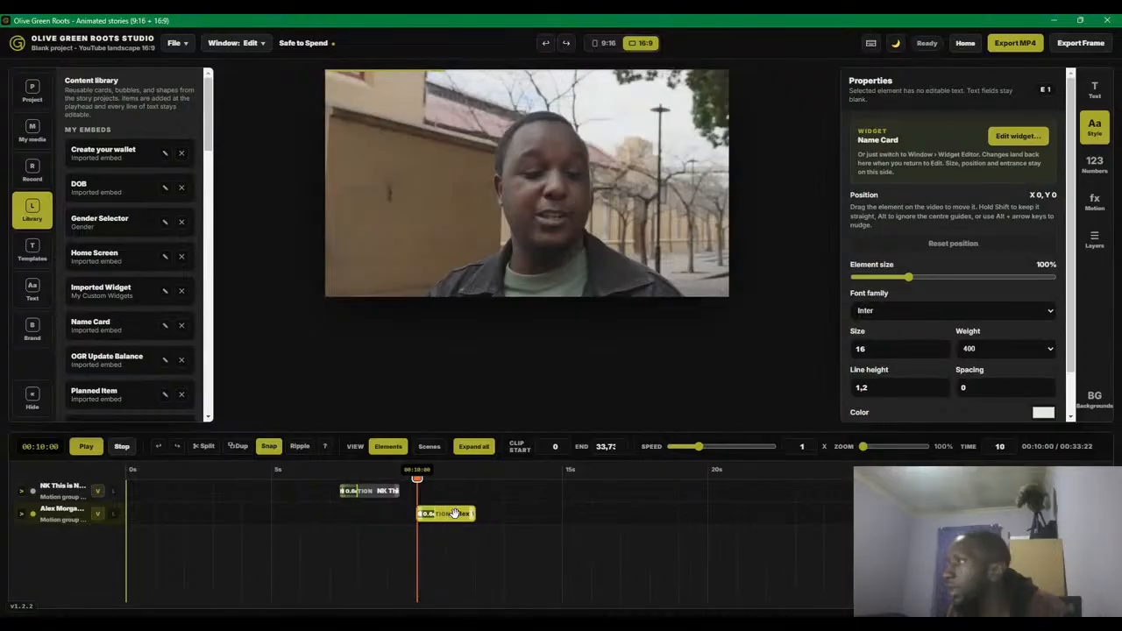
- Expand the second name card's group and replace its name text with the second person's initials
{"action": "left_click", "coordinate": [1094, 89]}
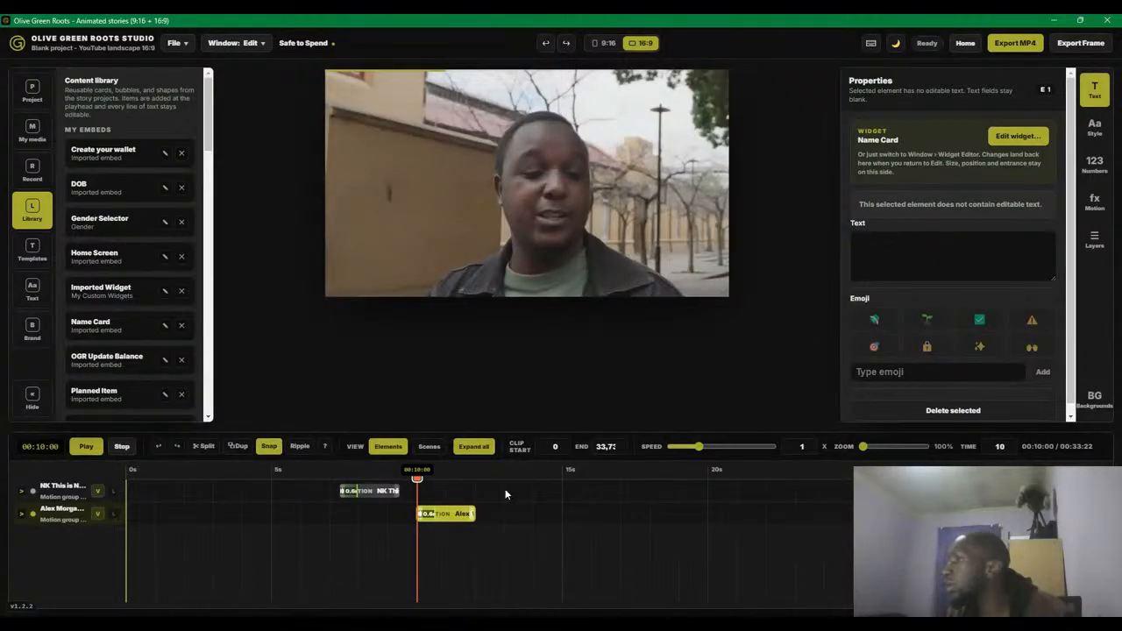
{"action": "left_click", "coordinate": [22, 515]}
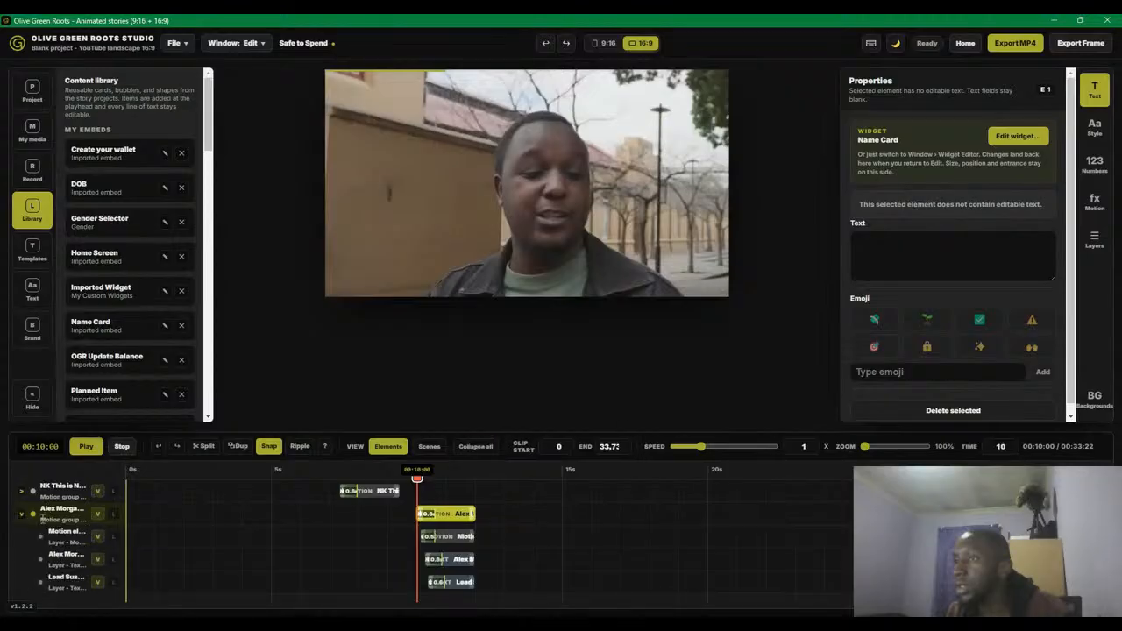
{"action": "left_click", "coordinate": [459, 559]}
{"action": "left_click", "coordinate": [923, 226]}
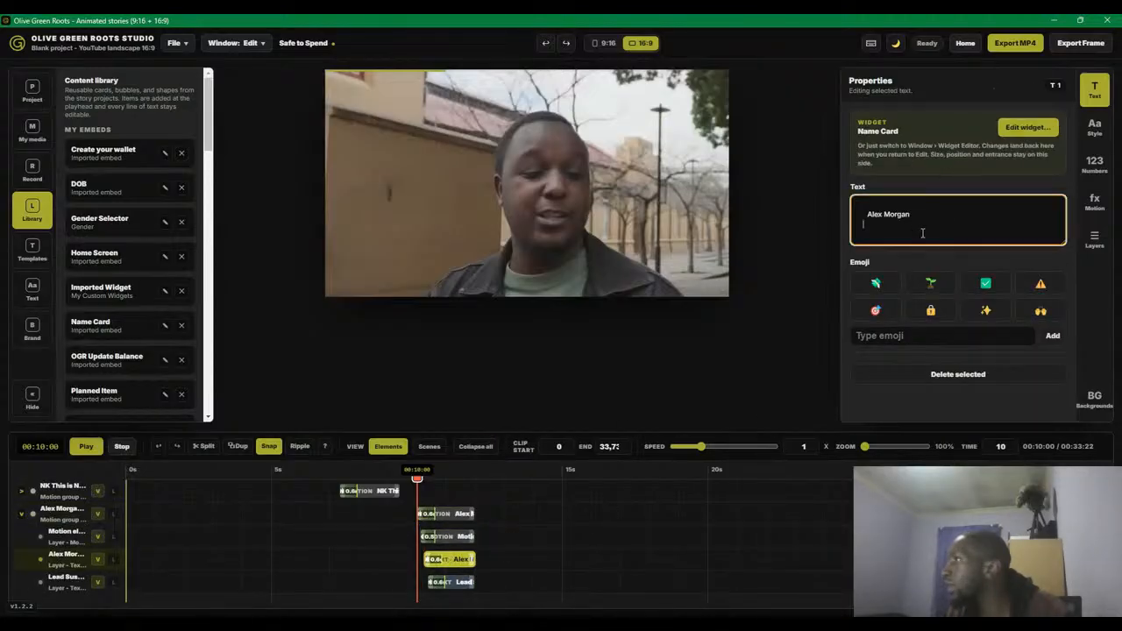
{"action": "key", "text": "ctrl+a"}
{"action": "type", "text": "TK"}
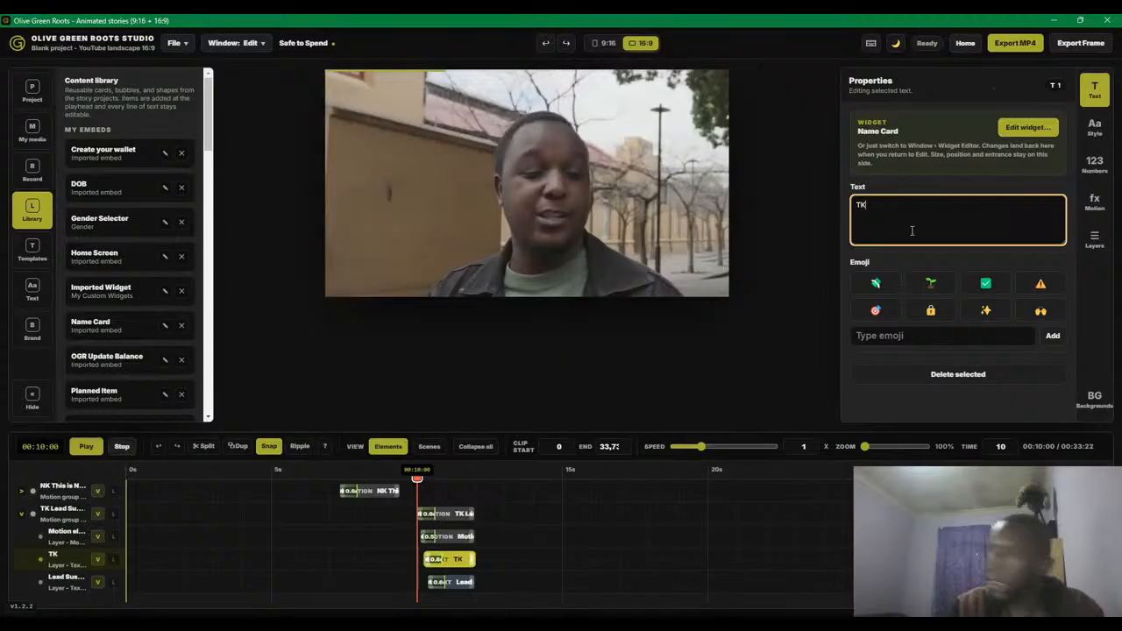
- Replace the second card's job title with "Also just" followed by the person's initials
{"action": "left_click", "coordinate": [462, 582]}
{"action": "left_click", "coordinate": [987, 222]}
{"action": "key", "text": "ctrl+a"}
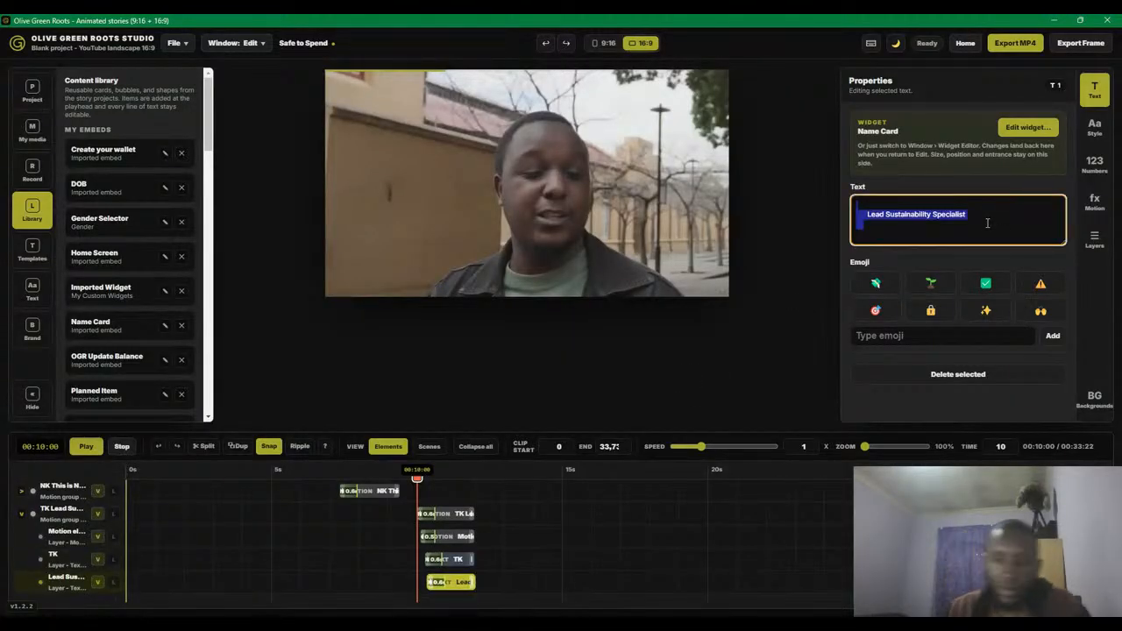
{"action": "type", "text": "Also just TK"}
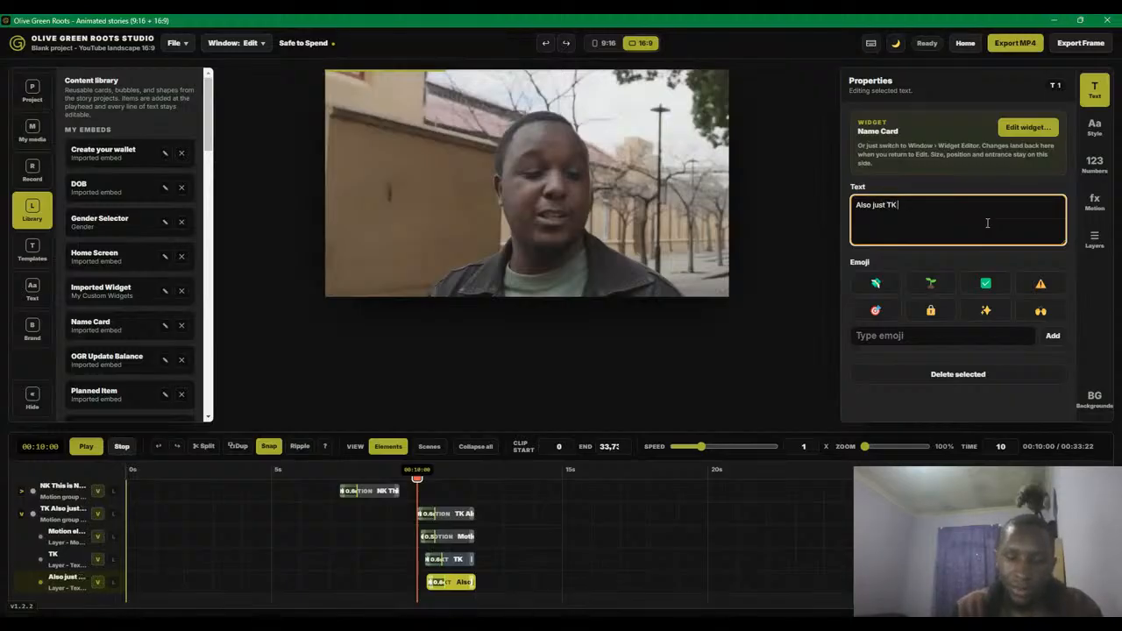
- Complete the second card's job title with ", Yes... Just" followed by the person's initials, and replay the video from the start
{"action": "type", "text": ", nothing"}
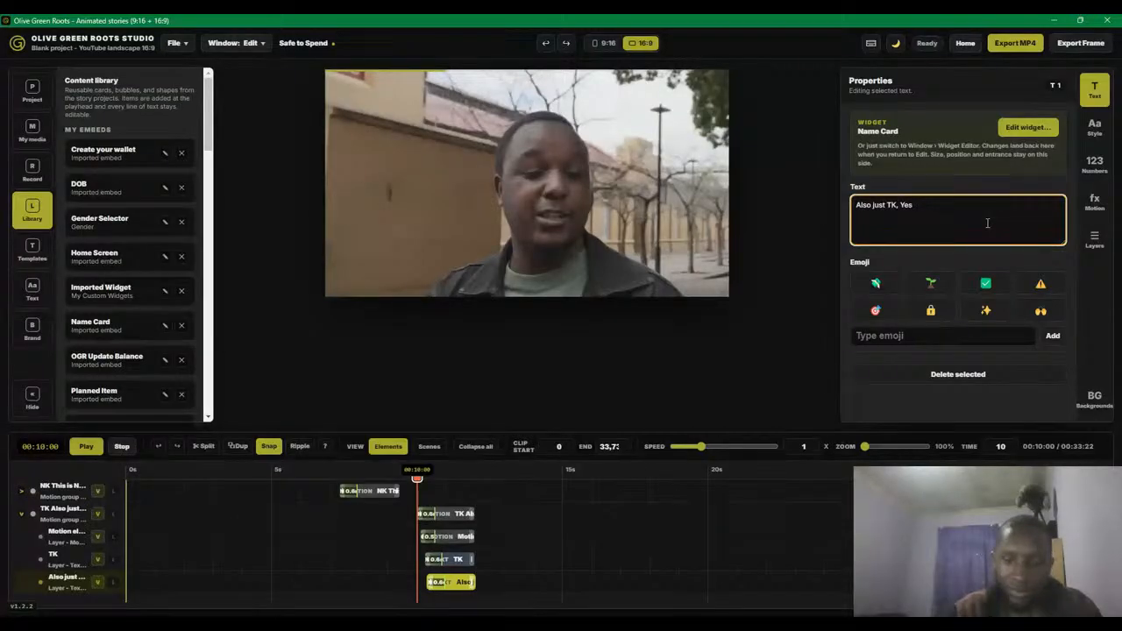
{"action": "type", "text": "K"}
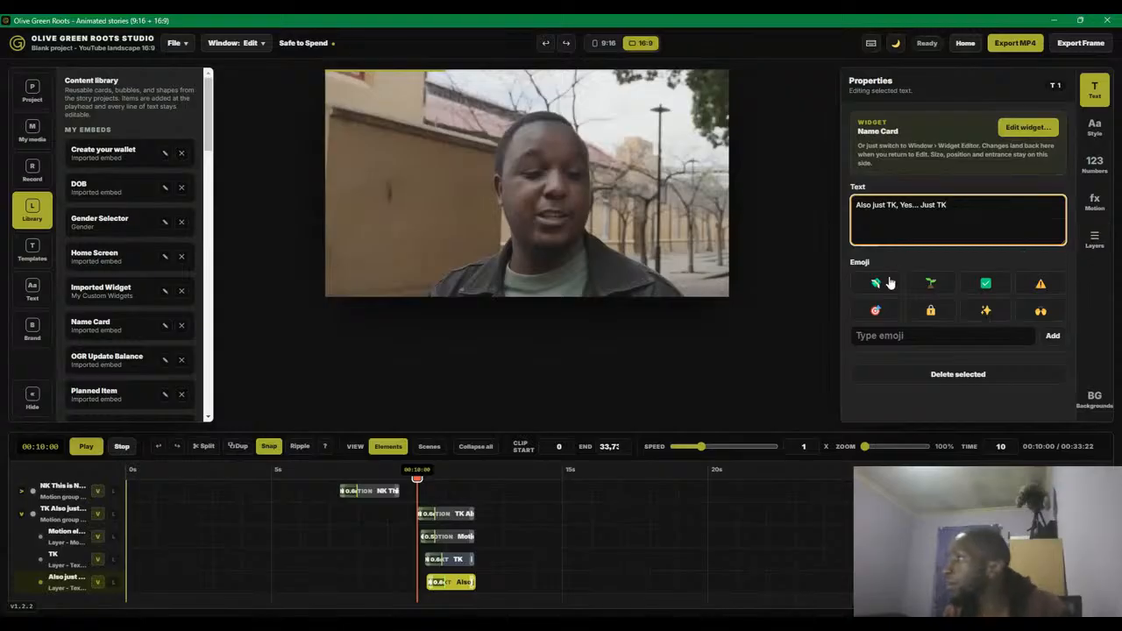
{"action": "left_click", "coordinate": [121, 448]}
{"action": "left_click", "coordinate": [86, 446]}
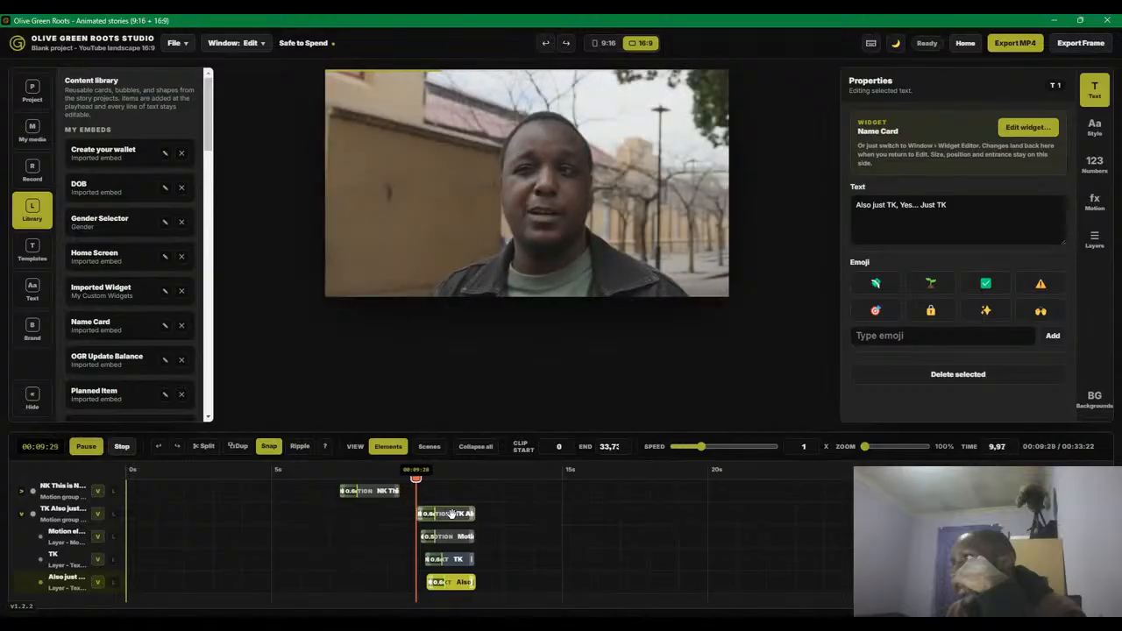
- Move the second name card to start at 9.4 s, where the first name card ends, and play that section briefly
{"action": "key", "text": "space"}
{"action": "left_click", "coordinate": [410, 474]}
{"action": "left_click_drag", "start_coordinate": [409, 473], "coordinate": [406, 478]}
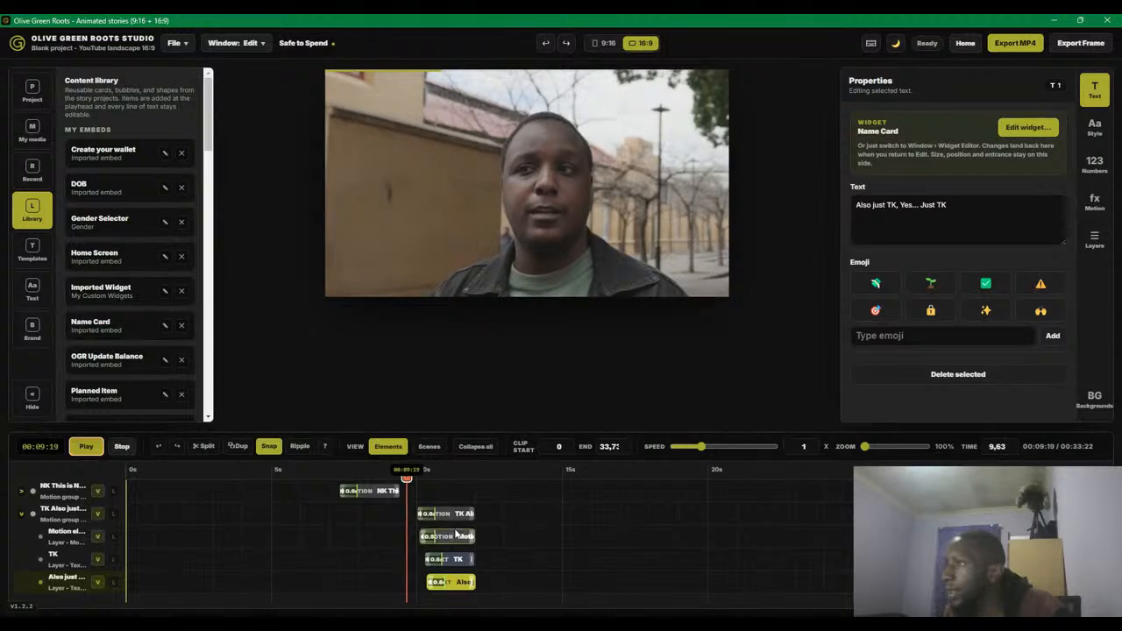
{"action": "left_click", "coordinate": [403, 478]}
{"action": "left_click_drag", "start_coordinate": [453, 515], "coordinate": [436, 517]}
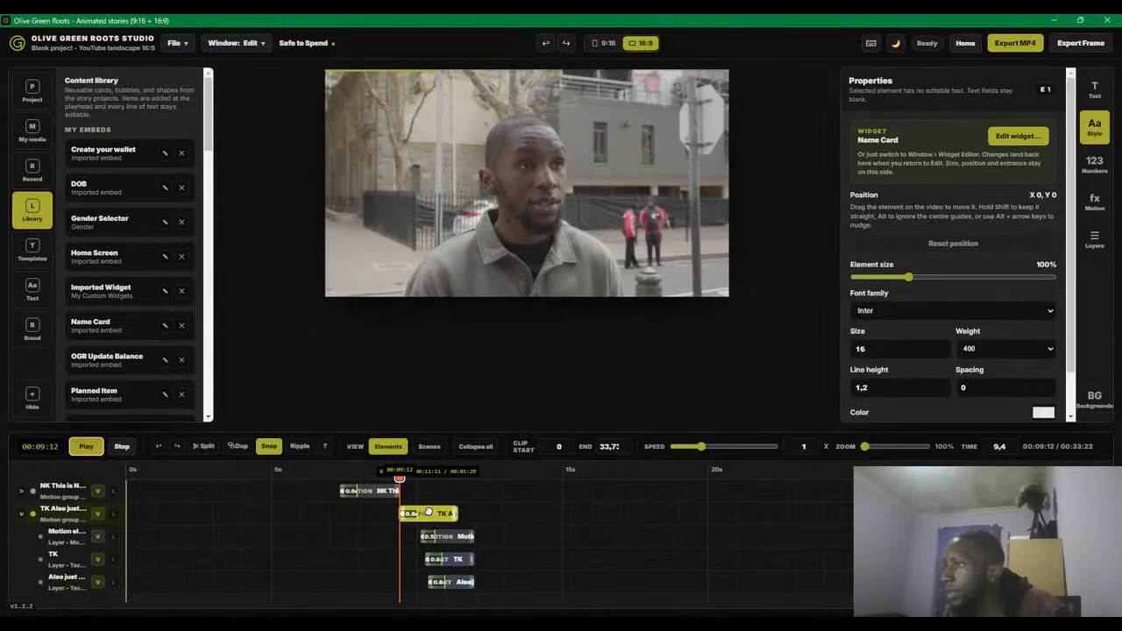
{"action": "key", "text": "space"}
{"action": "key", "text": "space"}
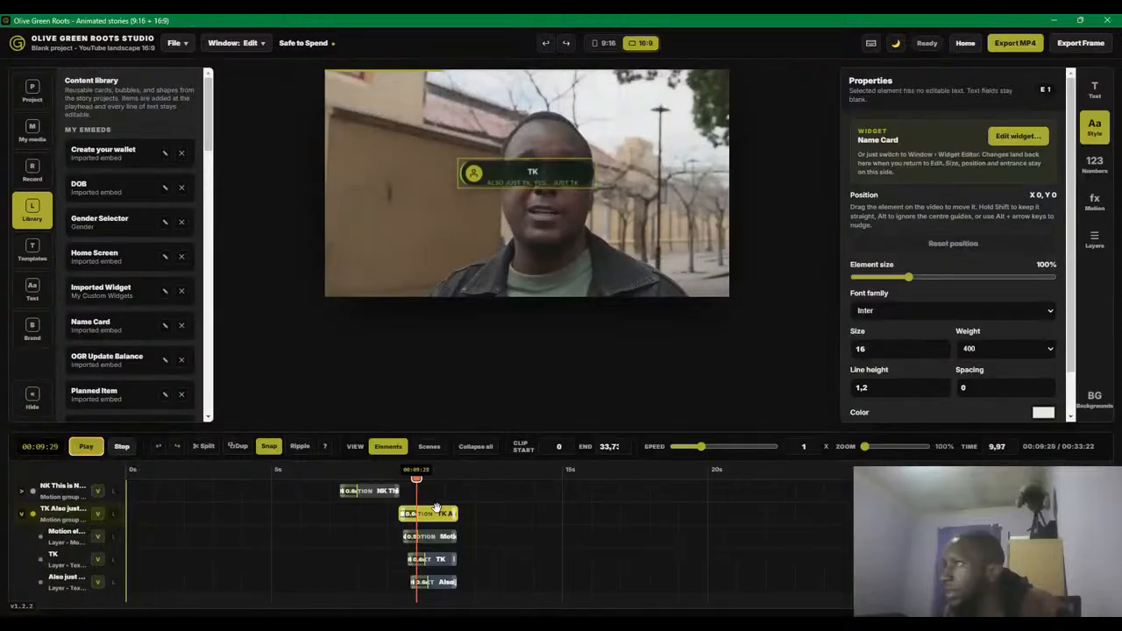
- Move the second name card above the speaker's head and set its element size to 75%, matching the first card
{"action": "left_click_drag", "start_coordinate": [520, 173], "coordinate": [542, 116]}
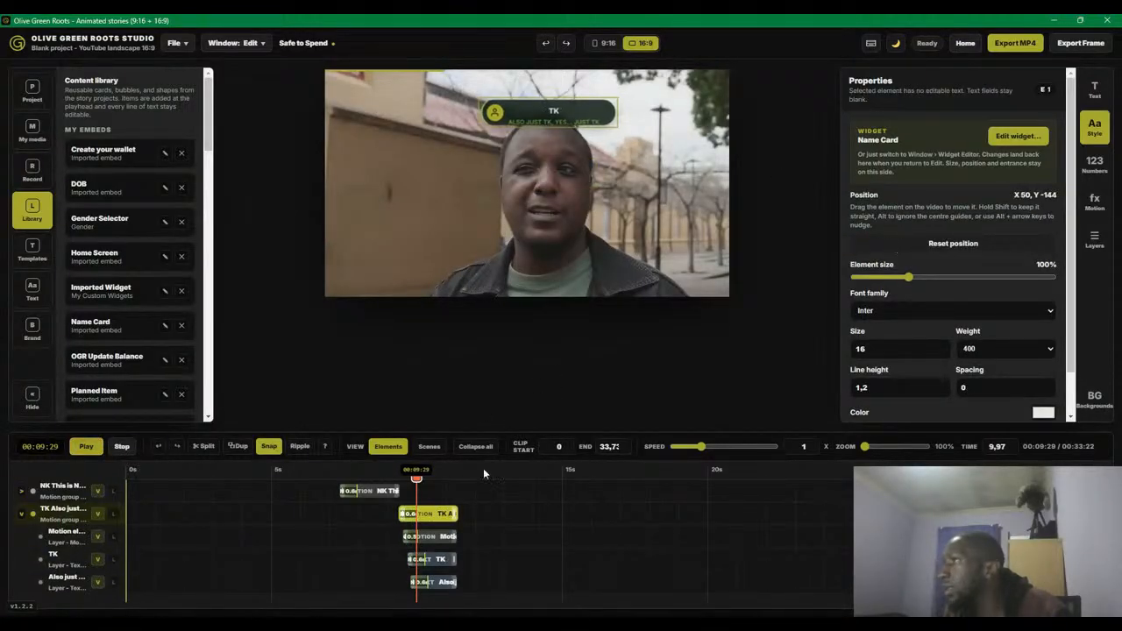
{"action": "left_click", "coordinate": [377, 476]}
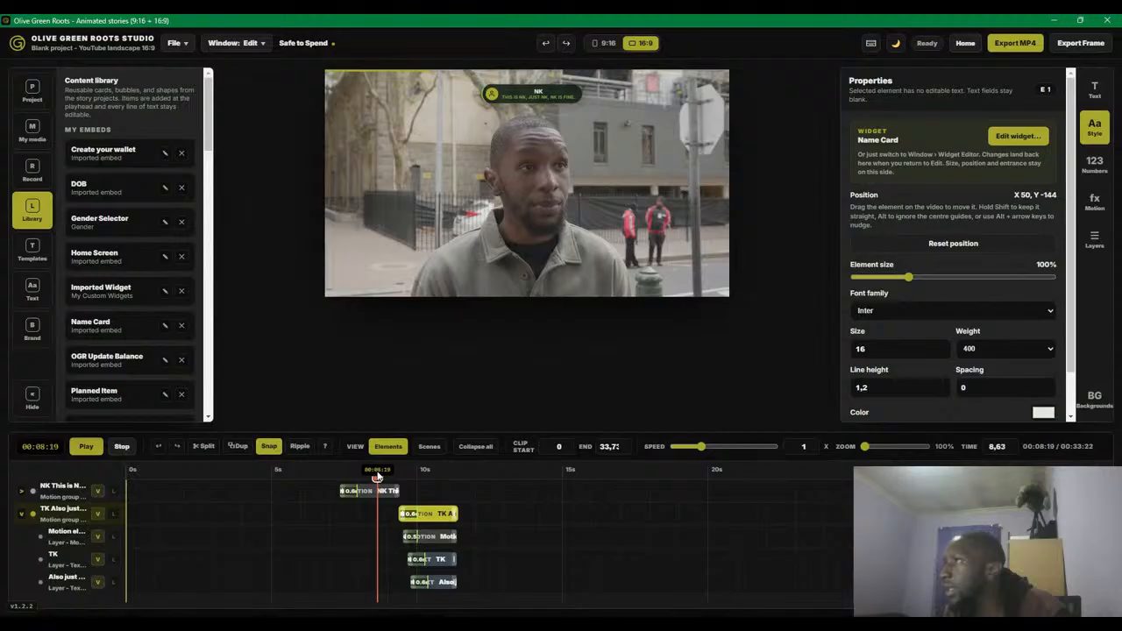
{"action": "left_click", "coordinate": [377, 491]}
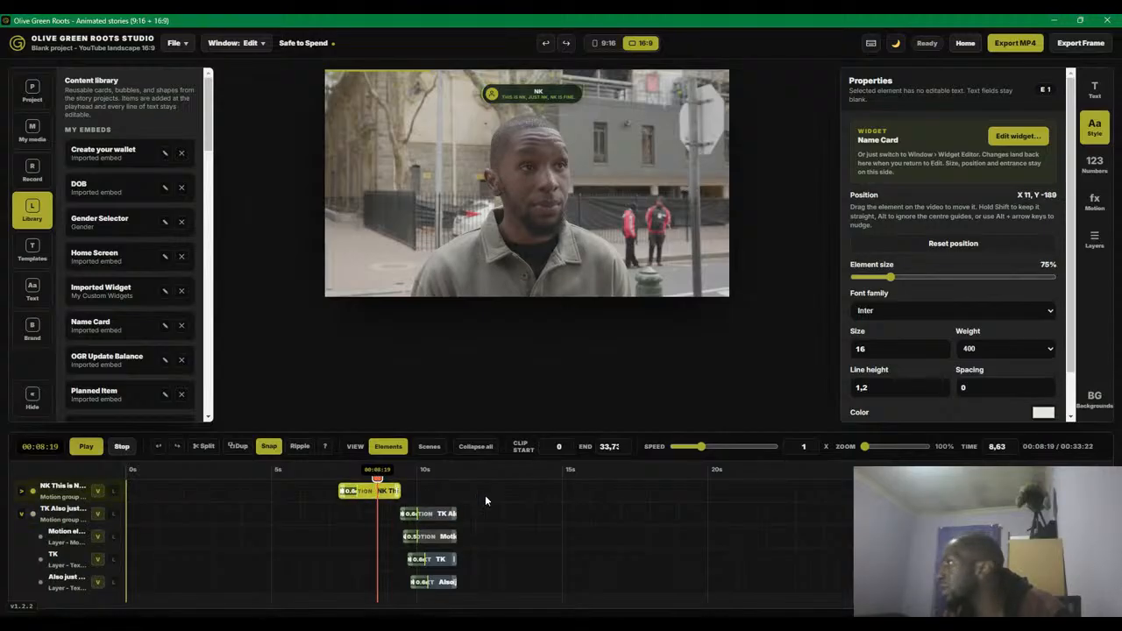
{"action": "left_click", "coordinate": [448, 515]}
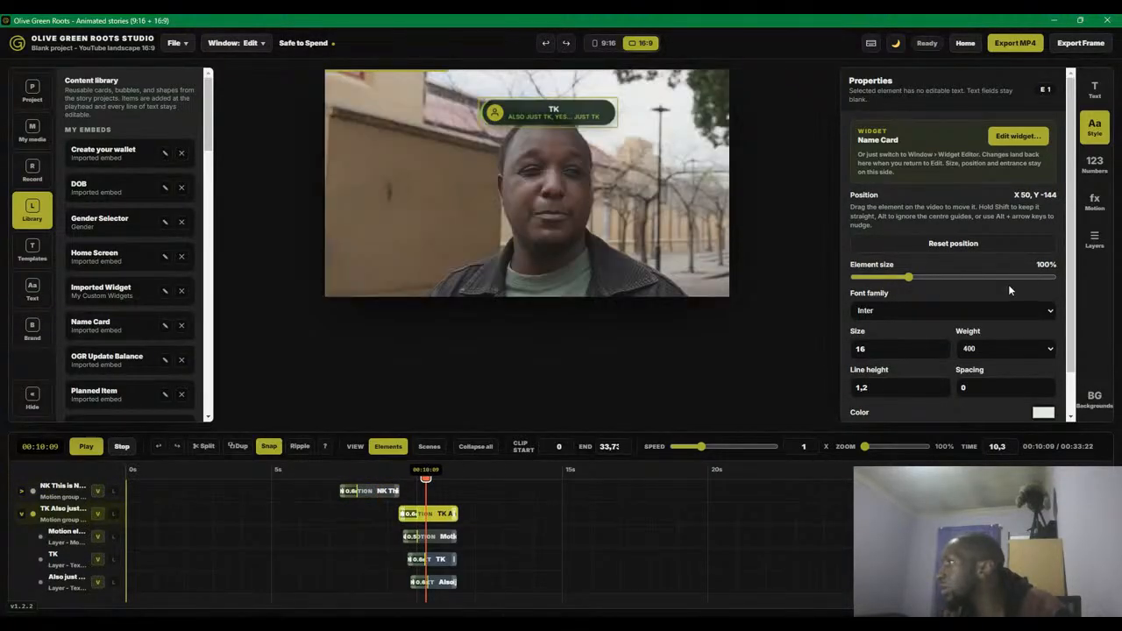
{"action": "left_click_drag", "start_coordinate": [909, 278], "coordinate": [891, 279]}
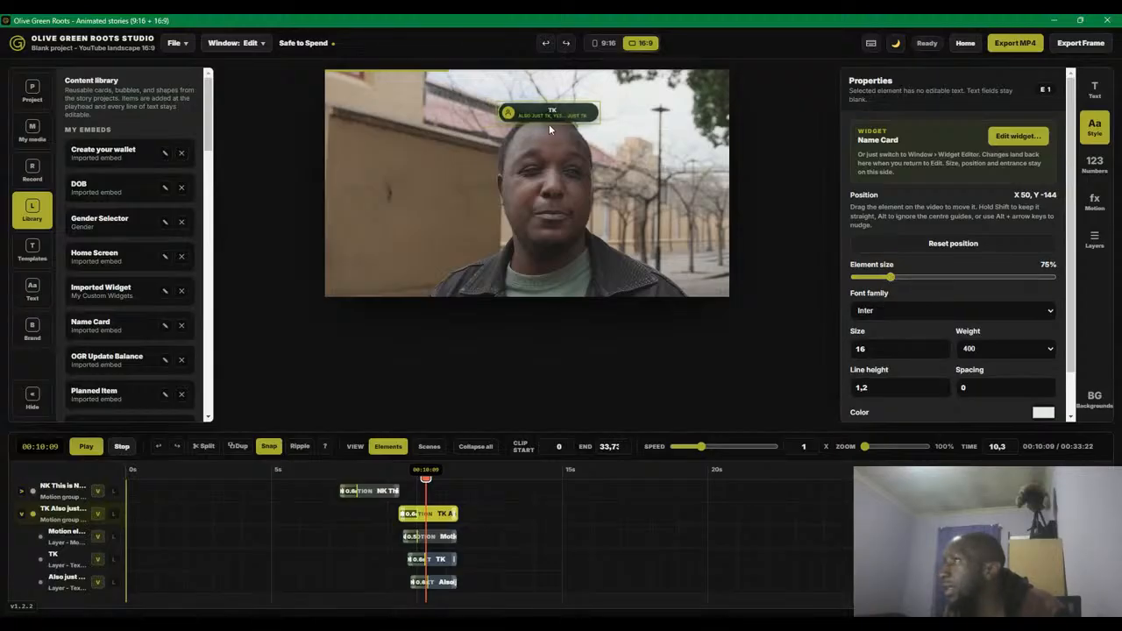
- Compare with the first card's placement and move the second name card to about X 14, Y -189
{"action": "left_click", "coordinate": [377, 474]}
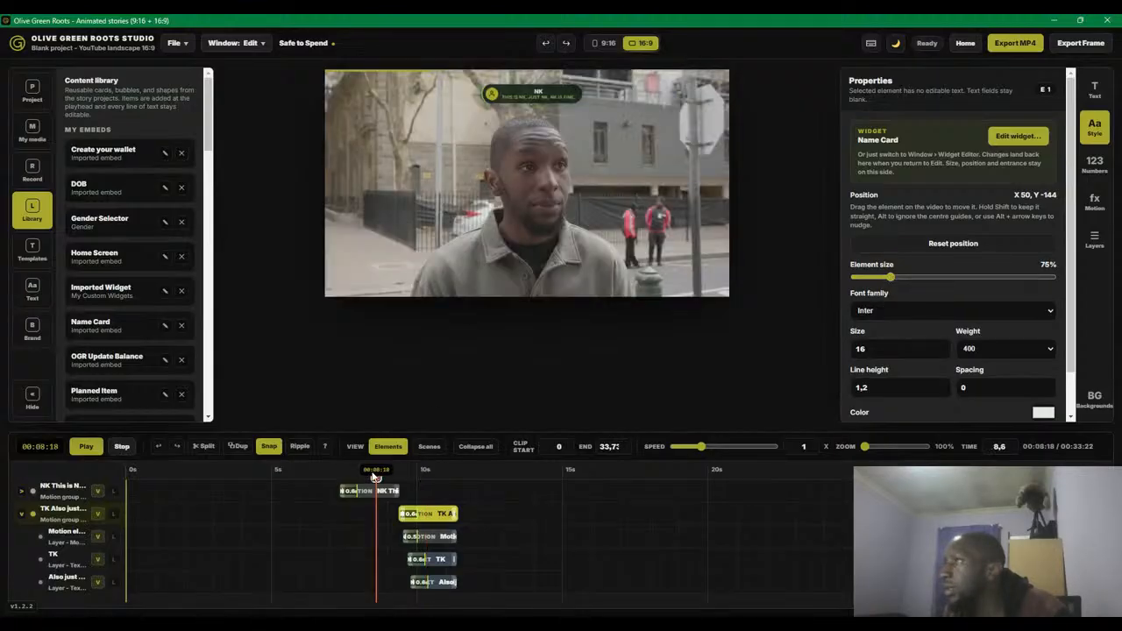
{"action": "left_click", "coordinate": [533, 93]}
{"action": "left_click", "coordinate": [431, 470]}
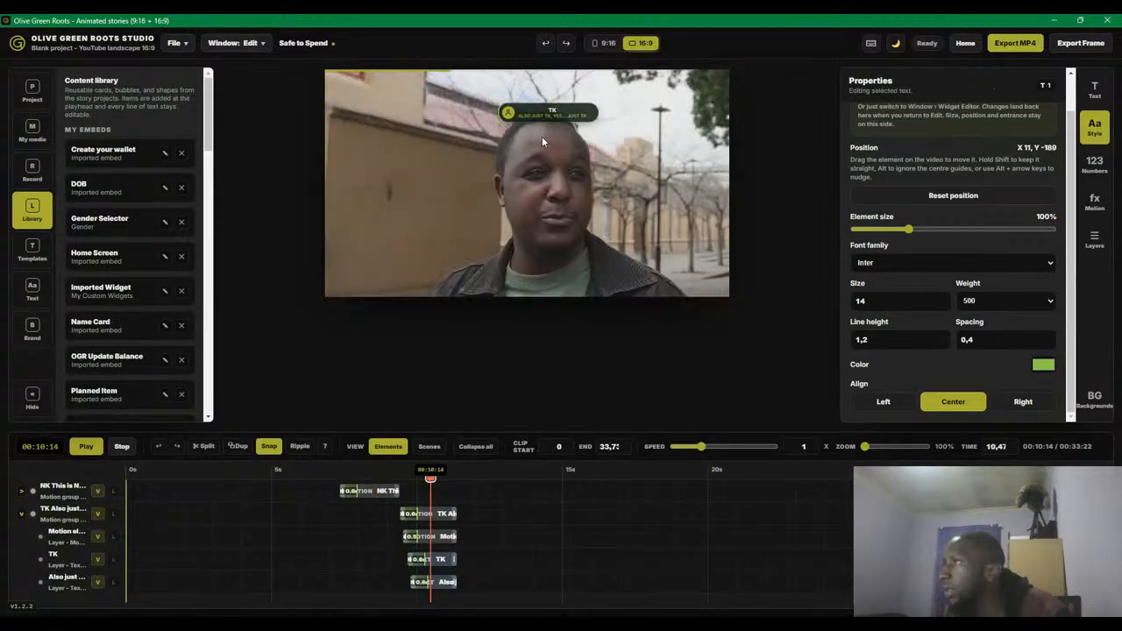
{"action": "left_click", "coordinate": [547, 96]}
{"action": "mouse_move", "coordinate": [548, 95]}
{"action": "left_mouse_down"}
{"action": "mouse_move", "coordinate": [534, 90]}
{"action": "mouse_move", "coordinate": [545, 93]}
{"action": "left_mouse_up"}
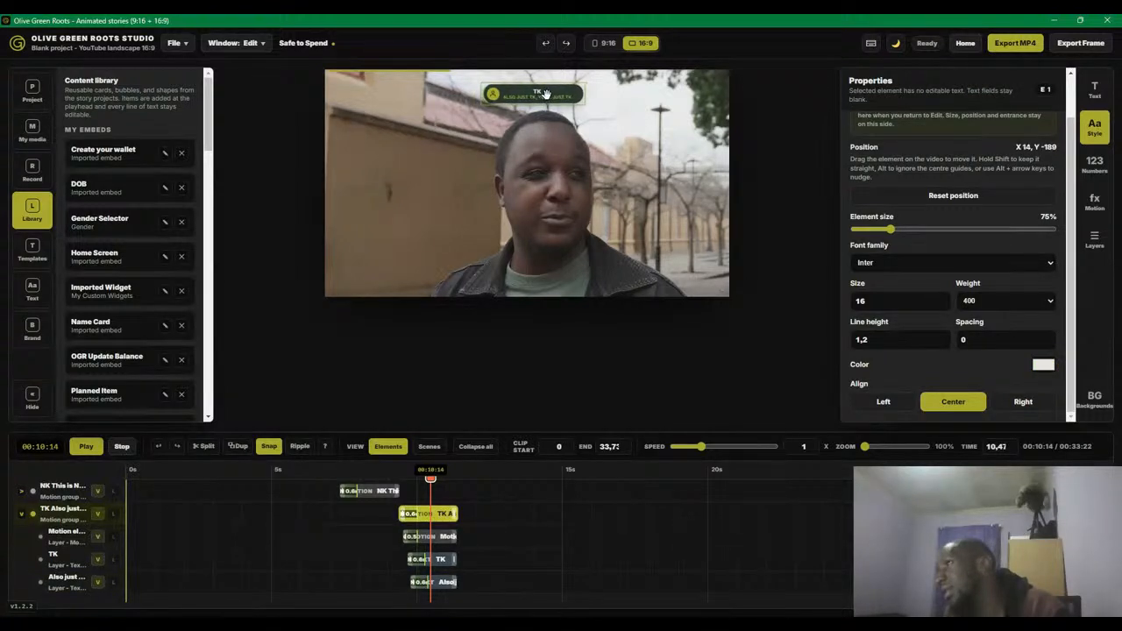
- Replay from the start, pause at about 13.27 s to add a third Name Card, and collapse all timeline groups
{"action": "left_click", "coordinate": [123, 447]}
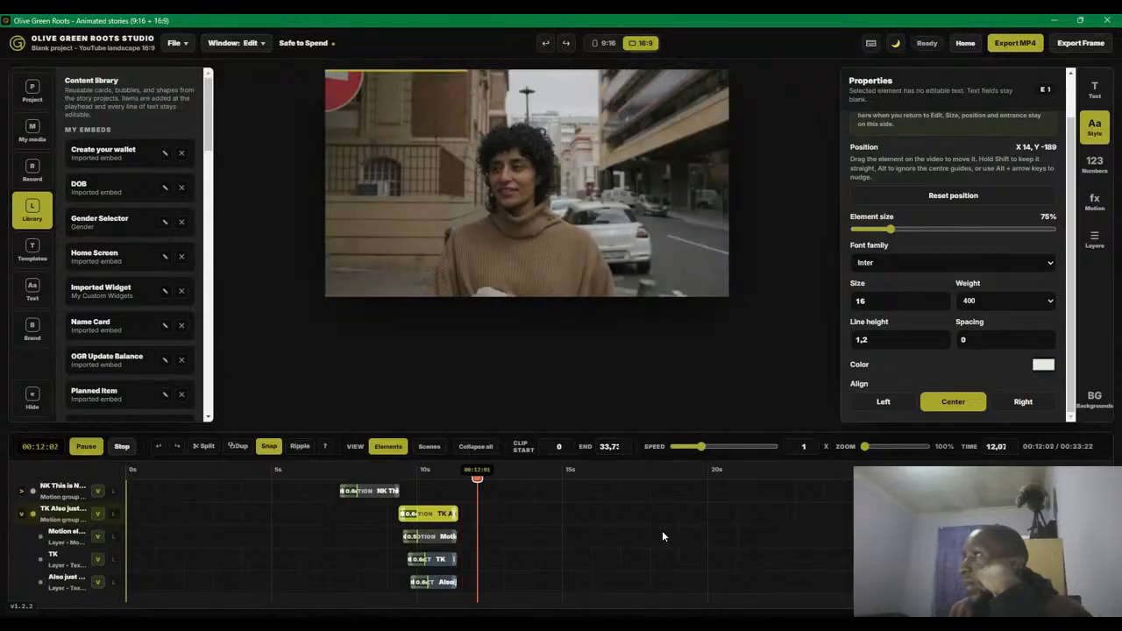
{"action": "left_click", "coordinate": [91, 448]}
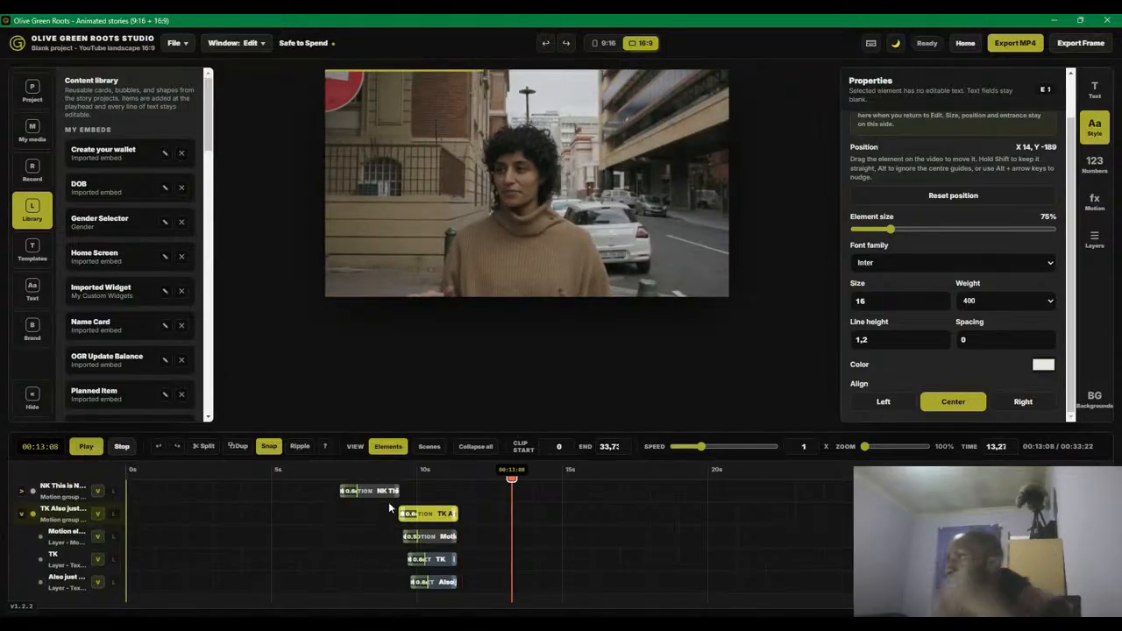
{"action": "left_click", "coordinate": [114, 326]}
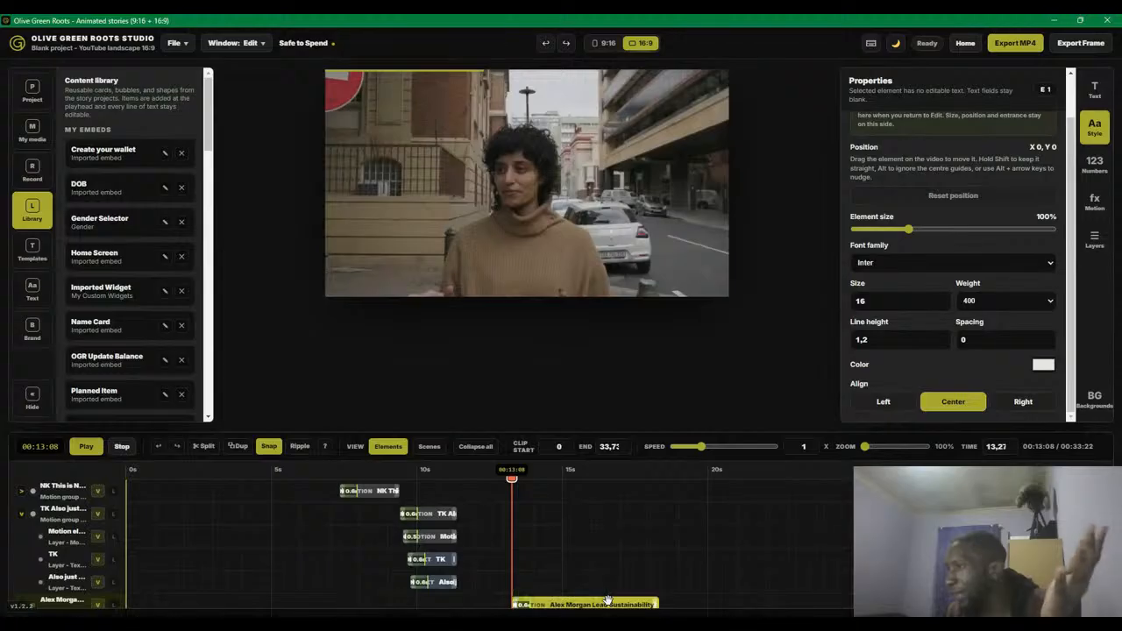
{"action": "left_click", "coordinate": [21, 517]}
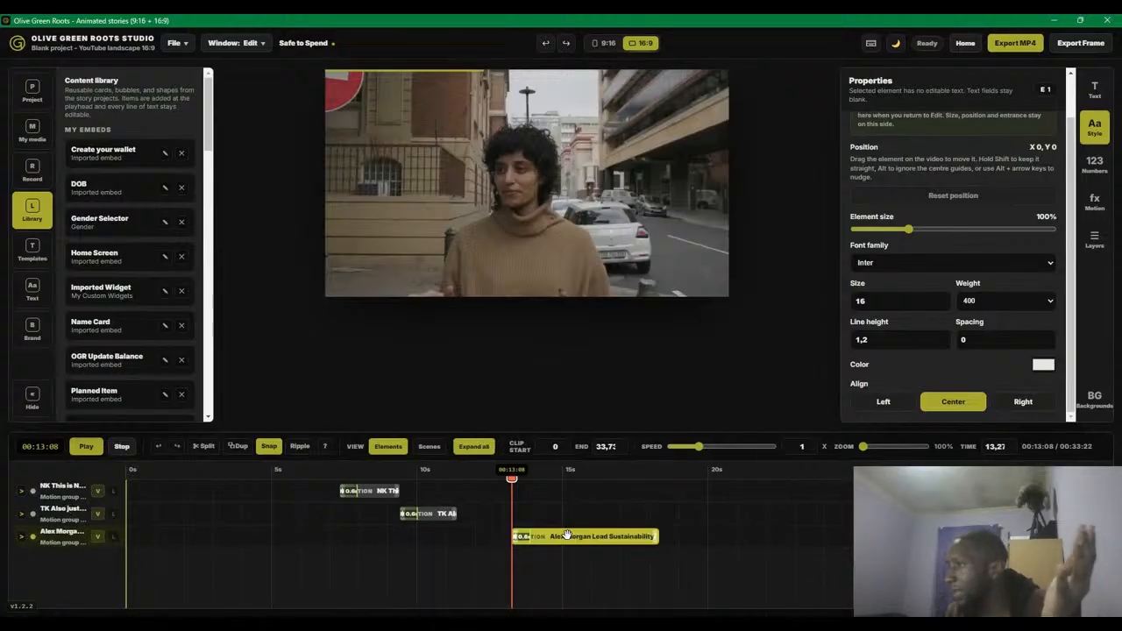
- Show the third name card at 15 s and replace its name text with the third speaker's first name
{"action": "left_click", "coordinate": [1097, 97]}
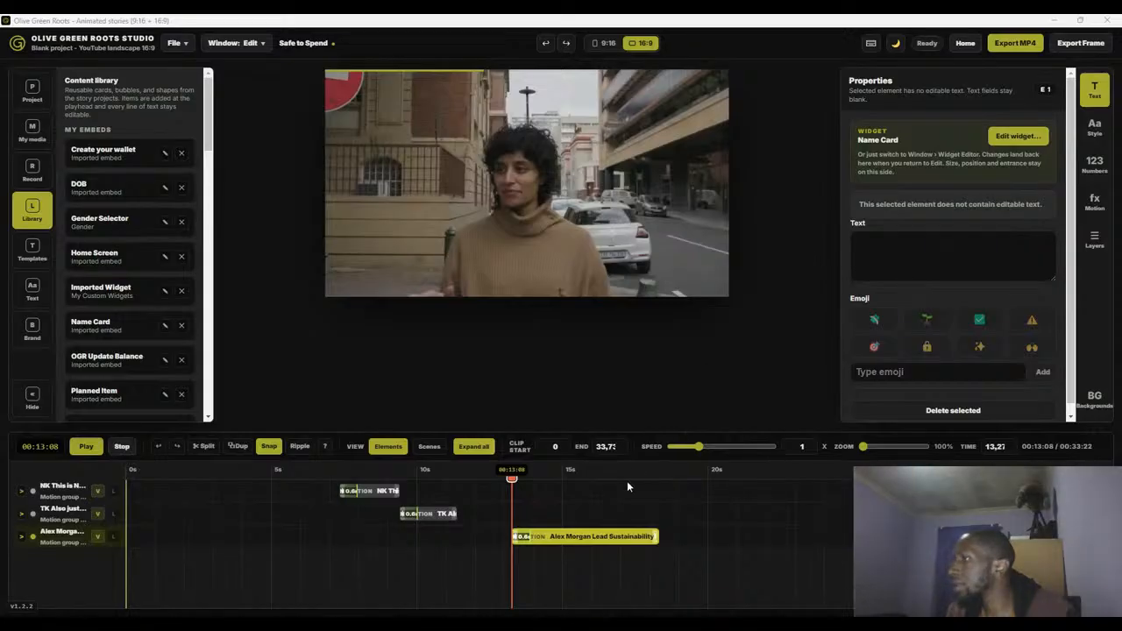
{"action": "left_click_drag", "start_coordinate": [552, 481], "coordinate": [564, 476]}
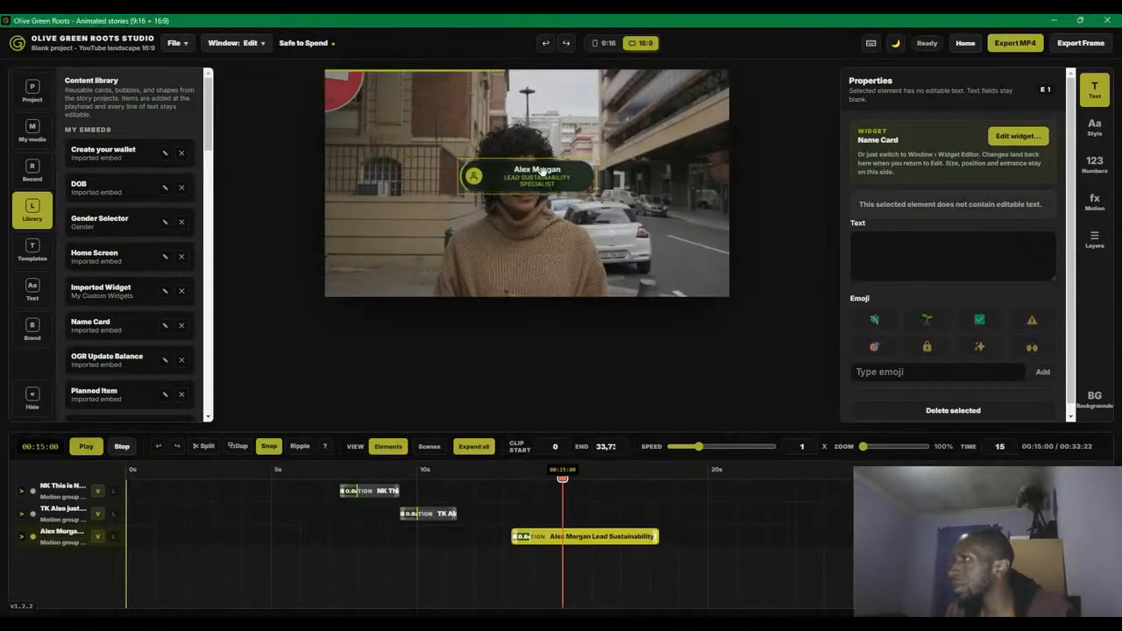
{"action": "left_click", "coordinate": [544, 176]}
{"action": "left_click", "coordinate": [945, 219]}
{"action": "key", "text": "ctrl+a"}
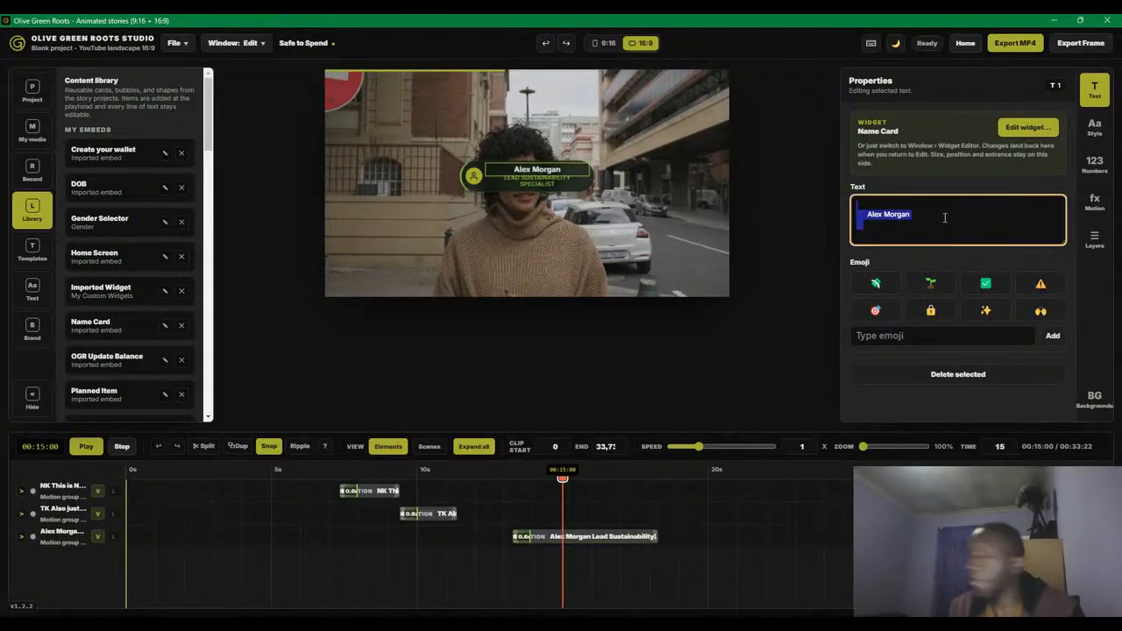
{"action": "type", "text": "B"}
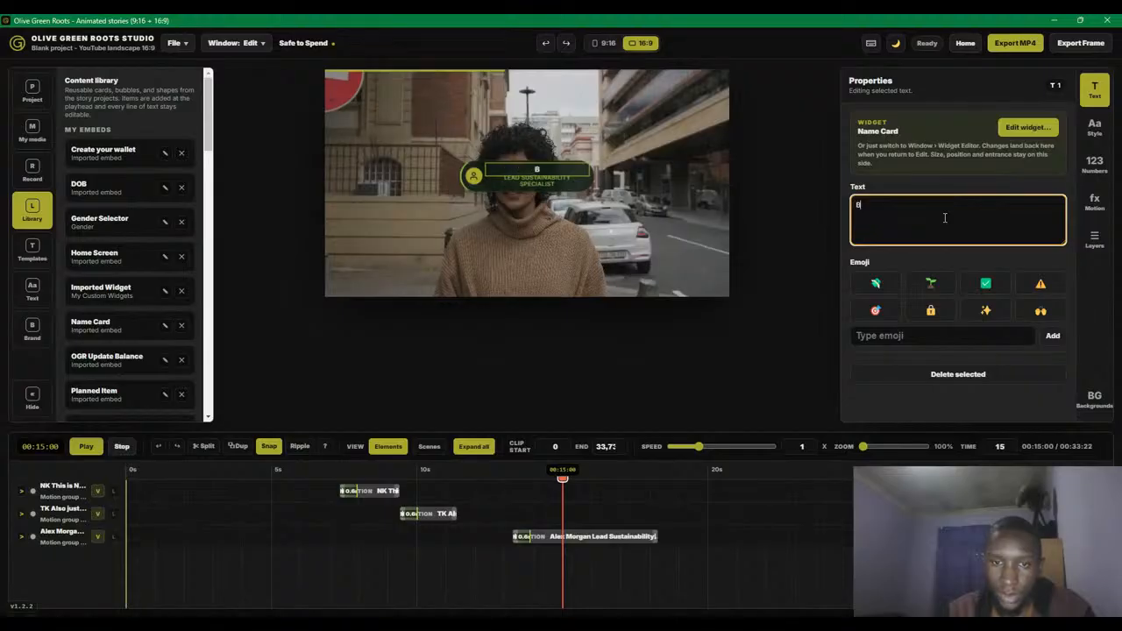
{"action": "type", "text": "rittany"}
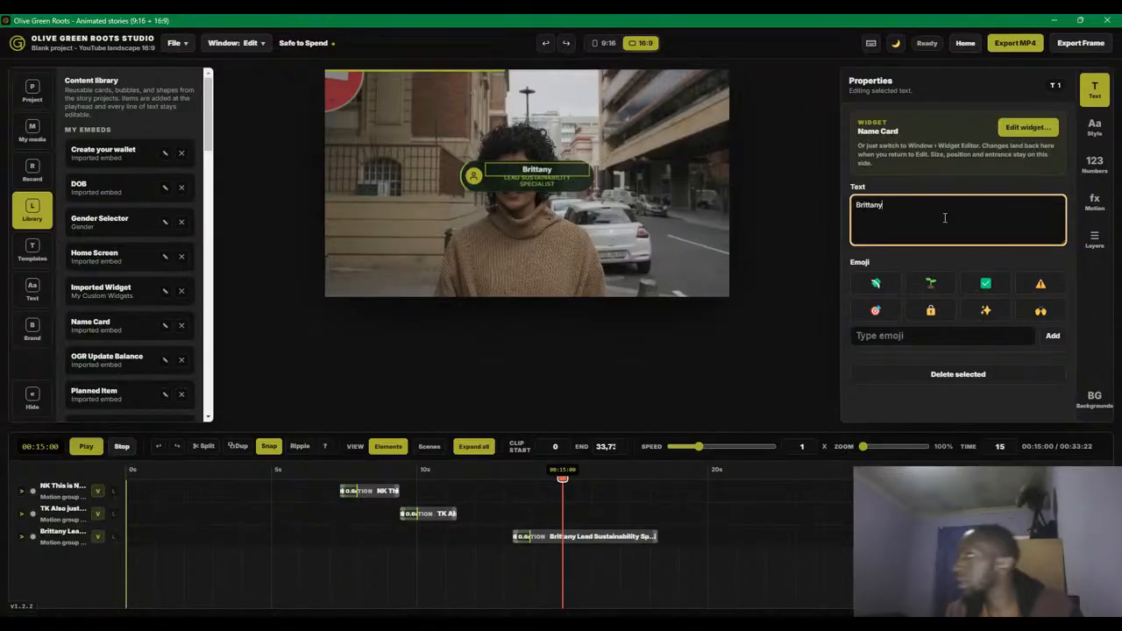
- Replace the third card's job title with "Are you surprised? Thought it would be" followed by the person's initials and a question mark
{"action": "left_click", "coordinate": [530, 183]}
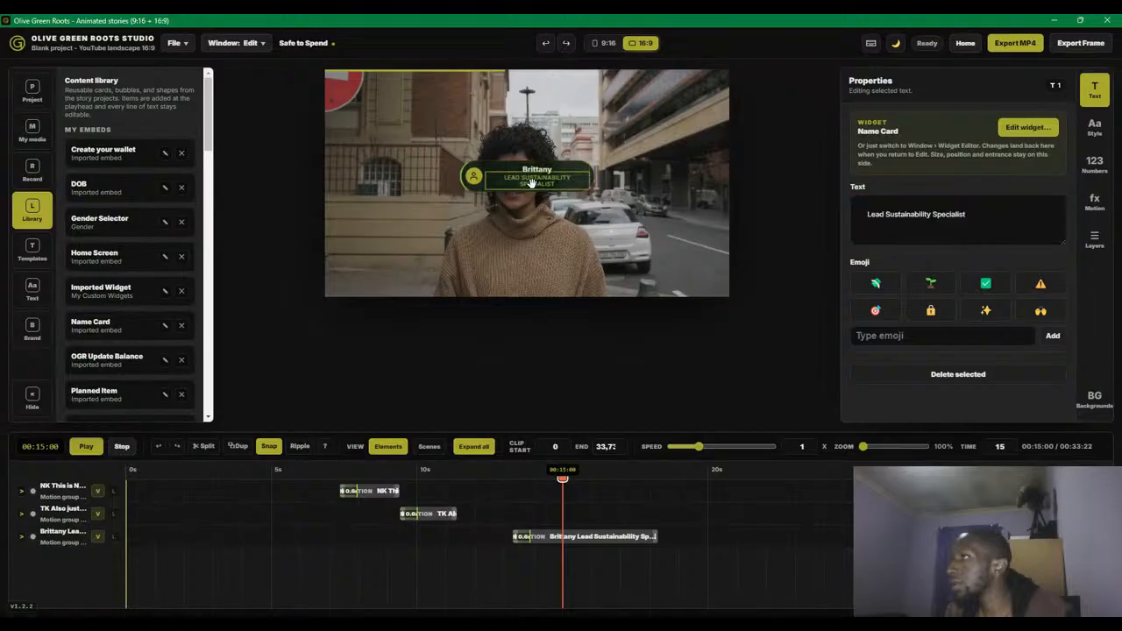
{"action": "triple_click", "coordinate": [992, 219]}
{"action": "type", "text": "Are"}
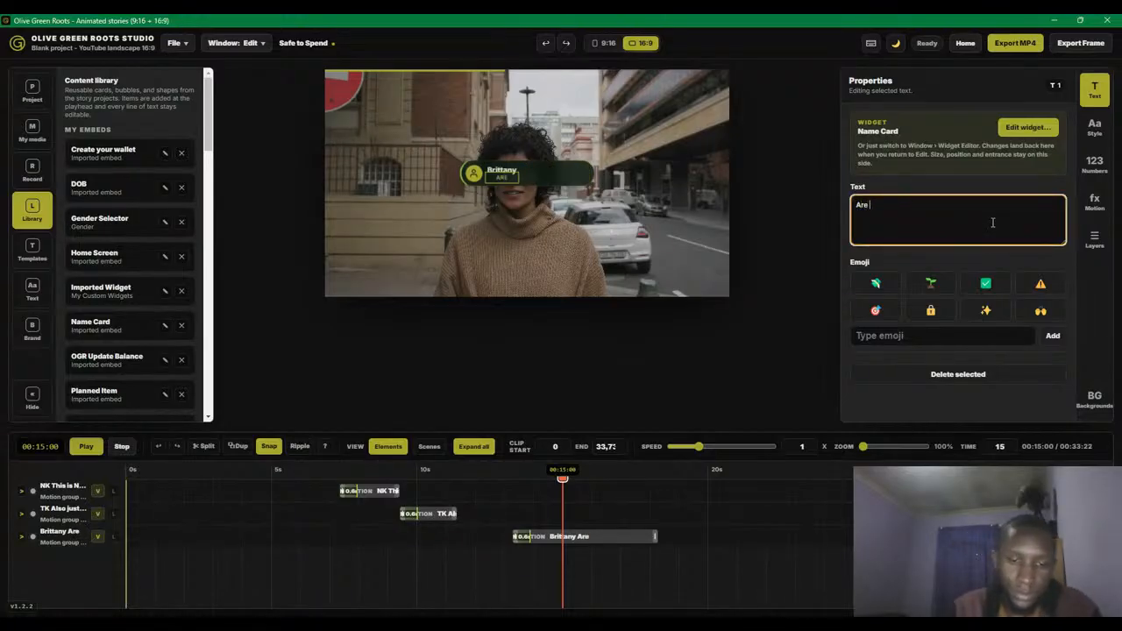
{"action": "type", "text": " you surprised?"}
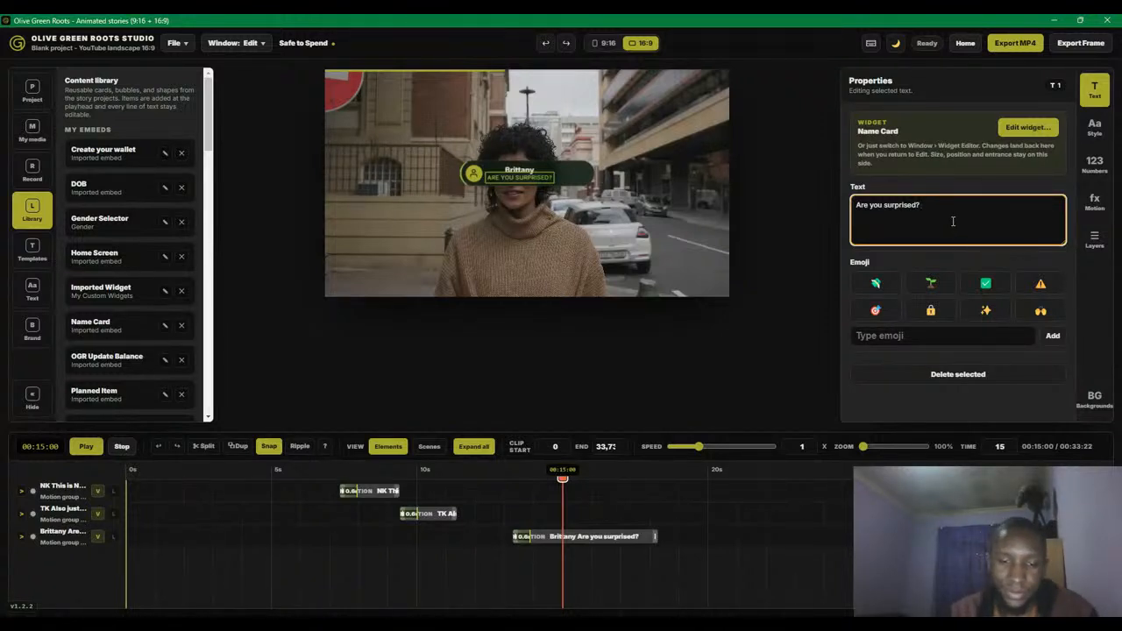
{"action": "type", "text": "hought it would be"}
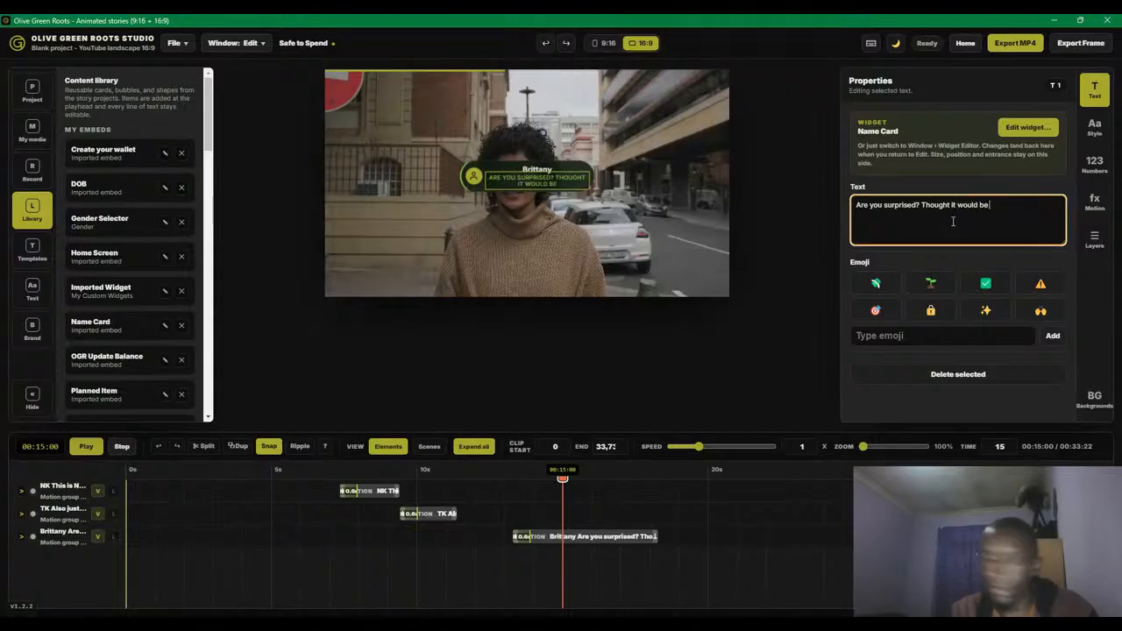
{"action": "type", "text": " BK?"}
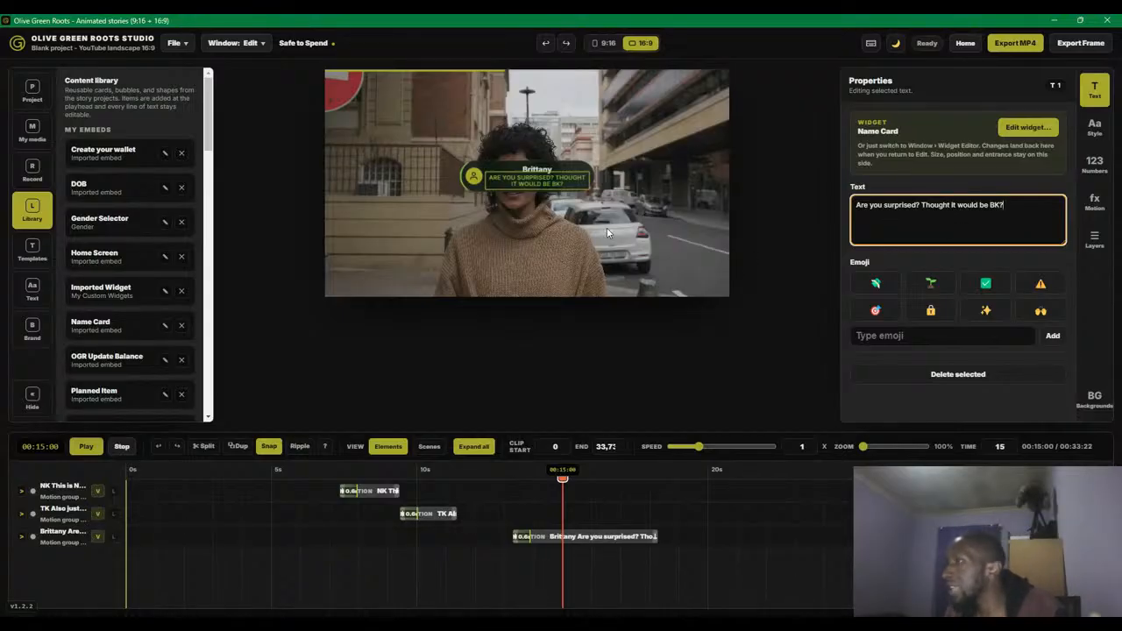
- Set the whole third name card's element size to 75% and move it above the speaker's head to about X -24, Y -178
{"action": "left_click", "coordinate": [485, 171]}
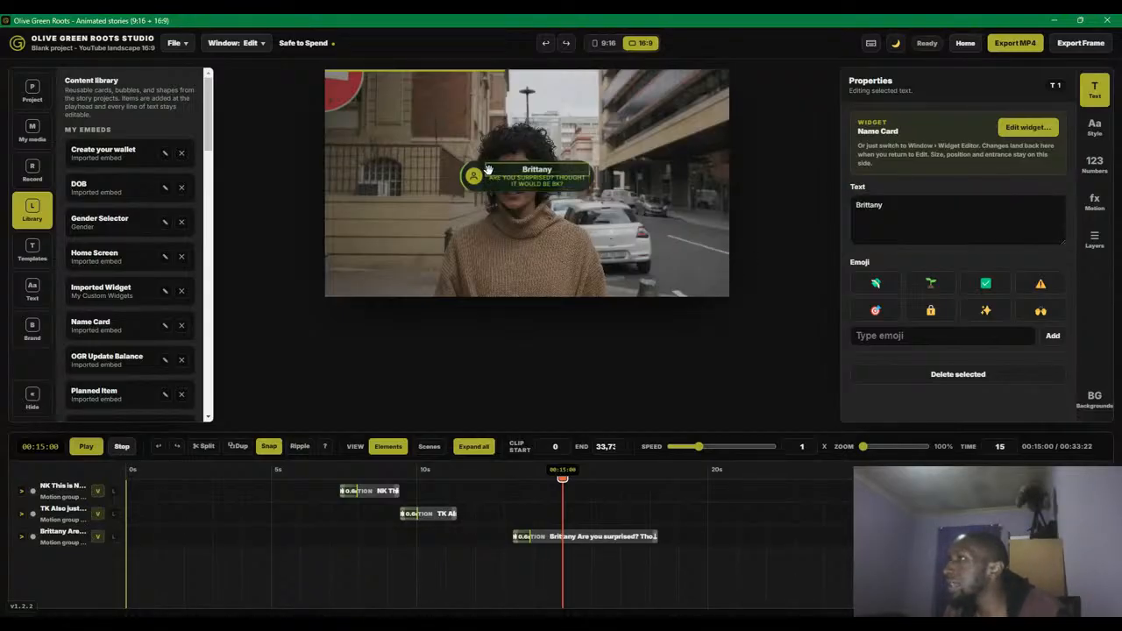
{"action": "left_click", "coordinate": [583, 536]}
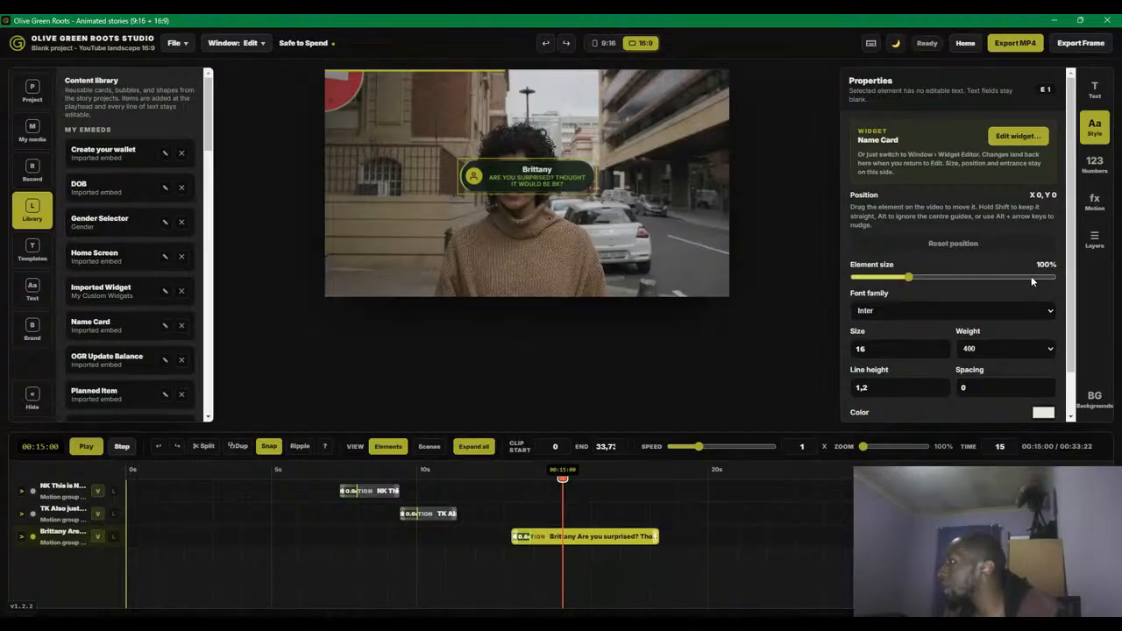
{"action": "left_click_drag", "start_coordinate": [909, 278], "coordinate": [891, 276]}
{"action": "left_click_drag", "start_coordinate": [524, 171], "coordinate": [525, 99]}
- Move the third name card's clip earlier so it starts where the second card ends, and play that transition
{"action": "left_click_drag", "start_coordinate": [500, 474], "coordinate": [466, 471]}
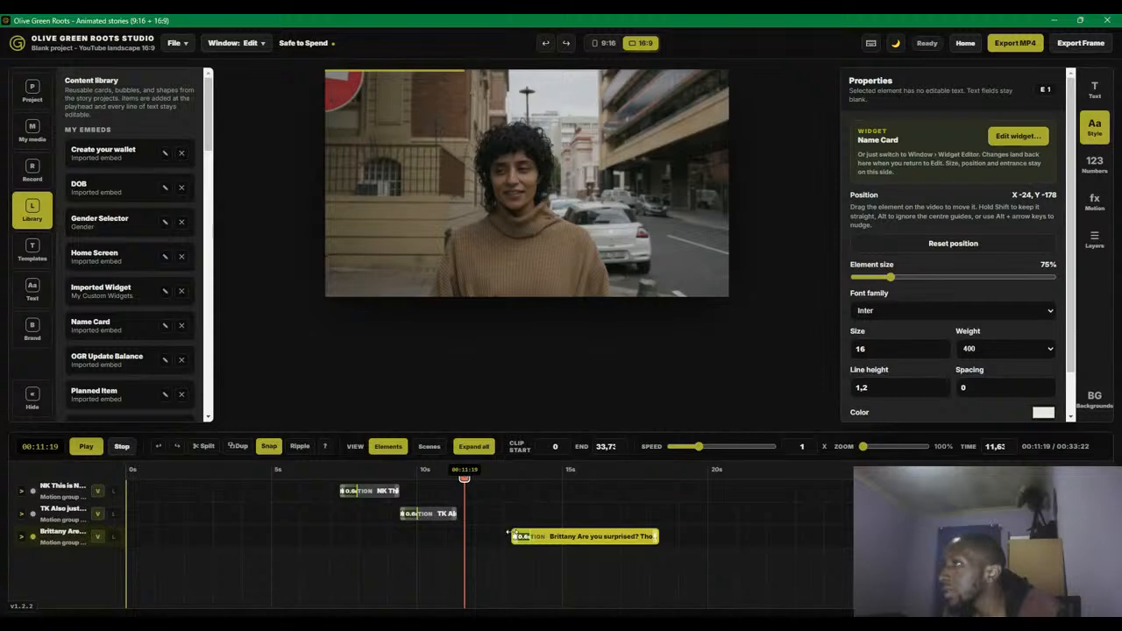
{"action": "left_click_drag", "start_coordinate": [525, 535], "coordinate": [470, 534]}
{"action": "left_click_drag", "start_coordinate": [464, 471], "coordinate": [449, 477]}
{"action": "key", "text": "space"}
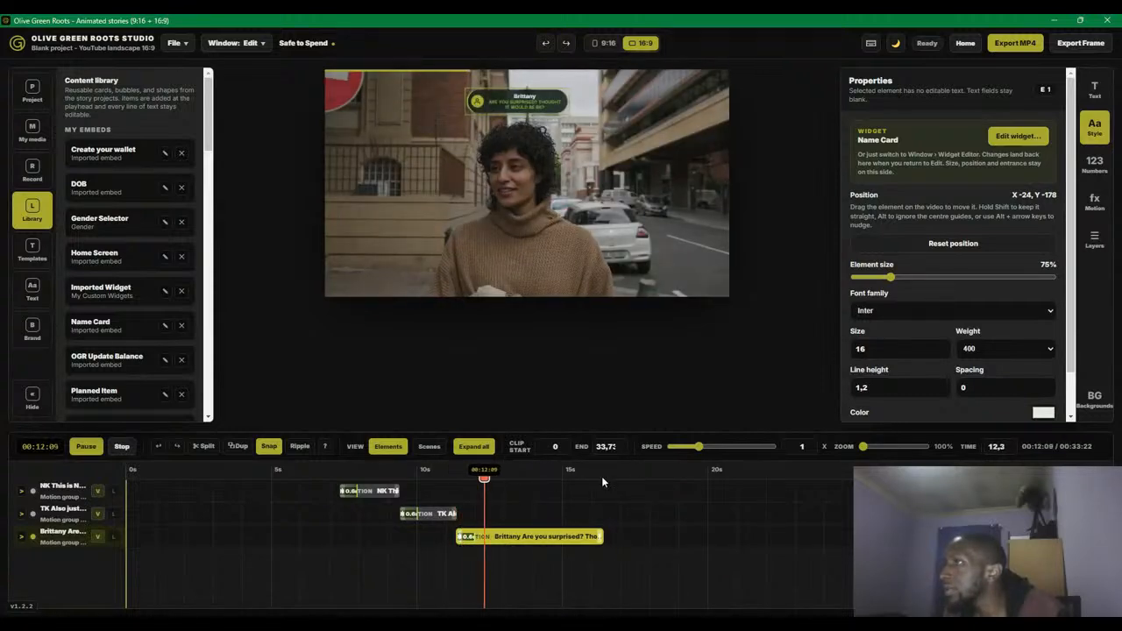
- Play the video back from about 6 s to check how the three name cards follow each speaker
{"action": "left_click", "coordinate": [293, 473]}
{"action": "left_click", "coordinate": [123, 448]}
{"action": "left_click", "coordinate": [84, 450]}
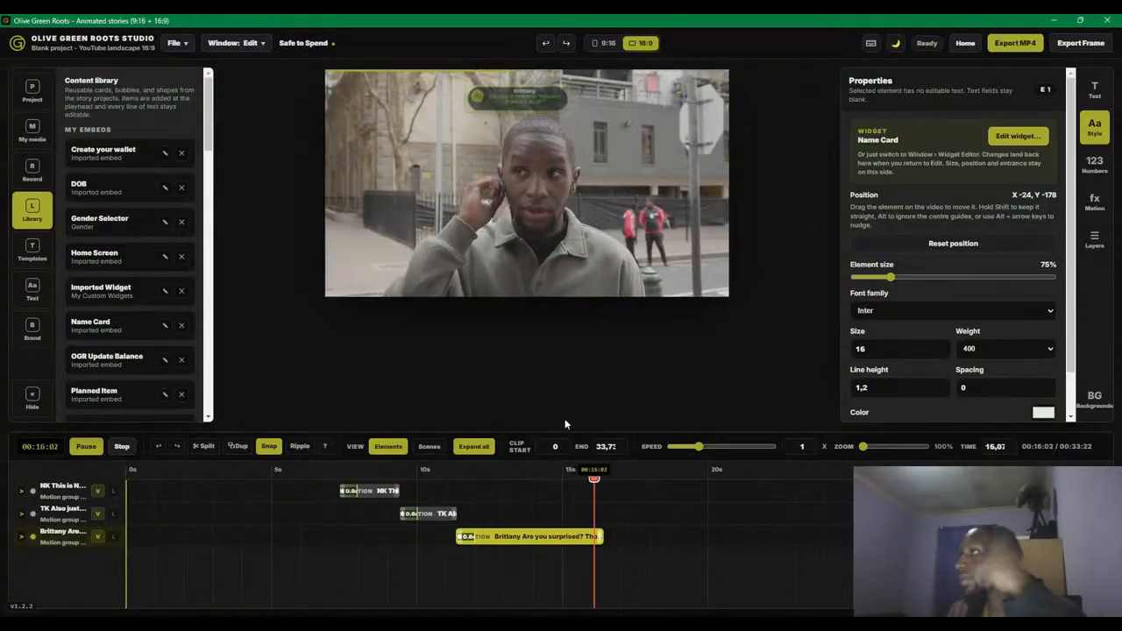
- Trim the end of the third name card's clip to 15 s, where the shot changes, and play the section back
{"action": "left_click", "coordinate": [559, 473]}
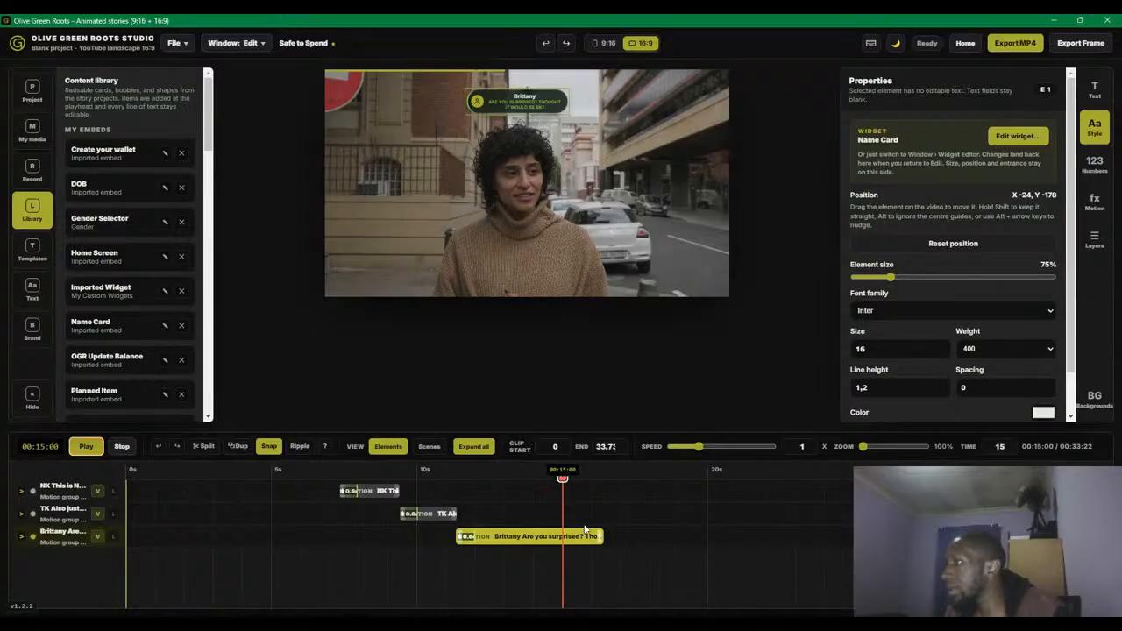
{"action": "left_click", "coordinate": [582, 475]}
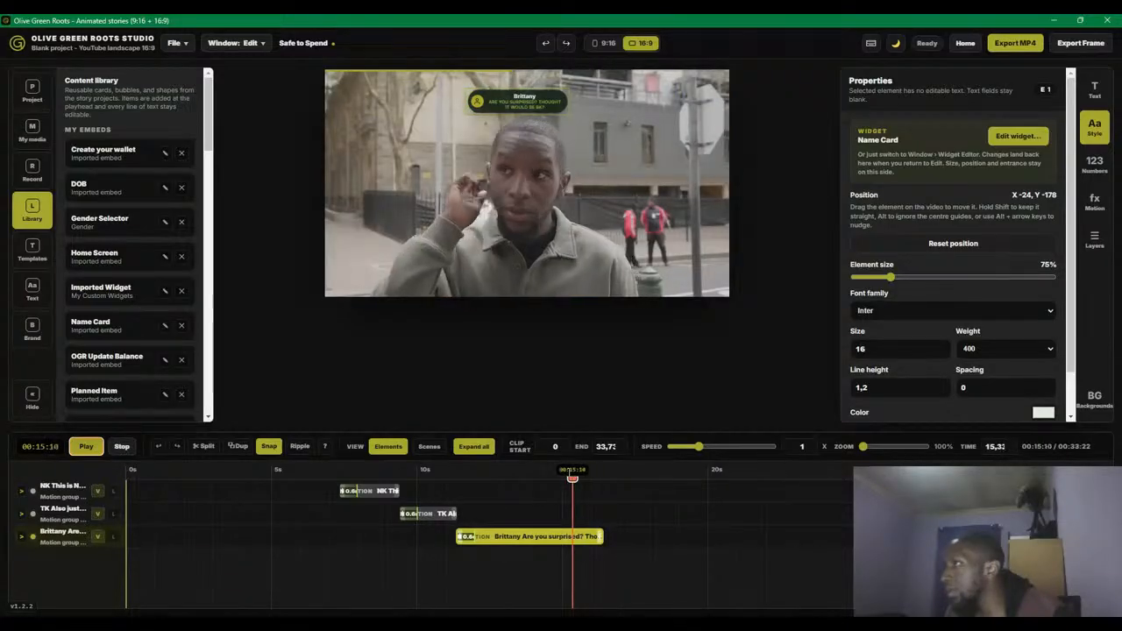
{"action": "left_click", "coordinate": [562, 475]}
{"action": "left_click_drag", "start_coordinate": [597, 540], "coordinate": [562, 548]}
{"action": "key", "text": "space"}
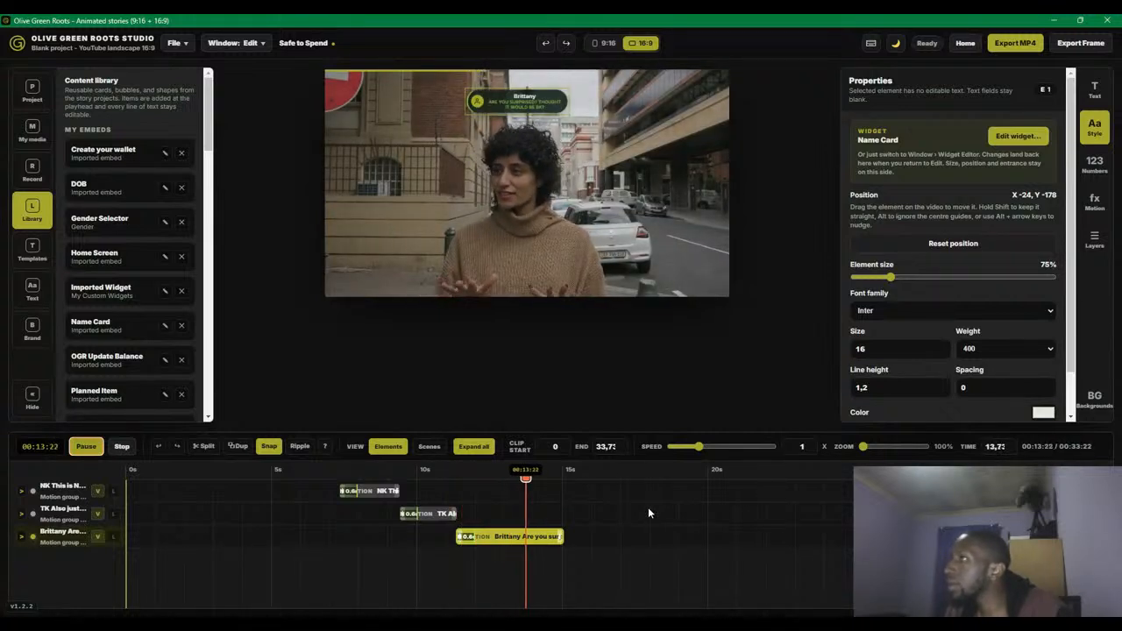
{"action": "key", "text": "space"}
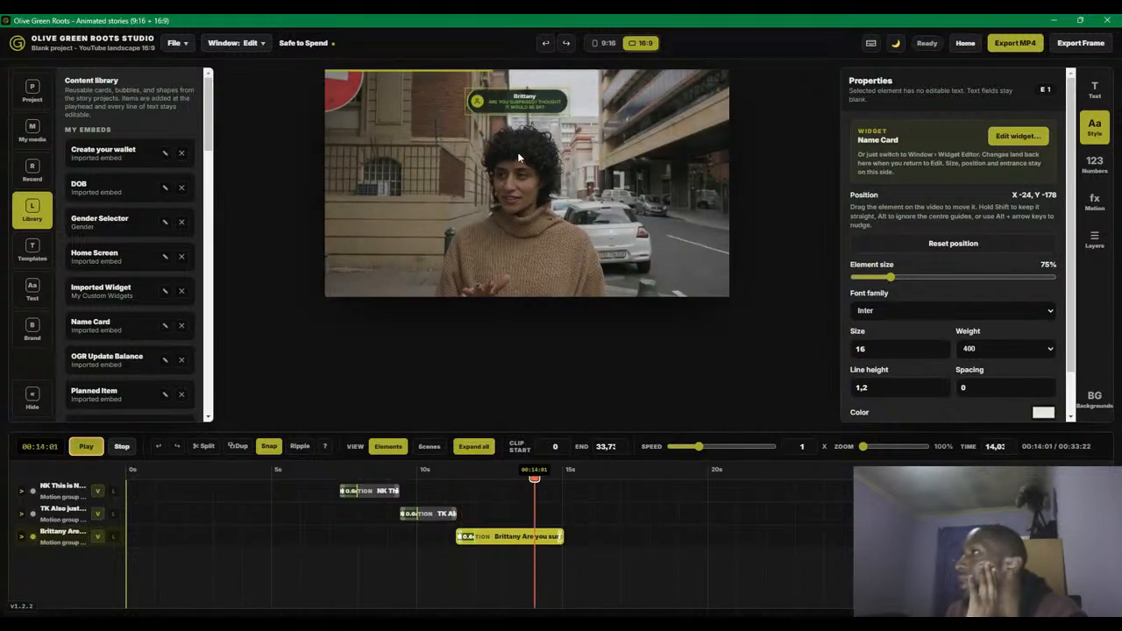
- Select the whole third name card in the preview and open it in the Widget Editor
{"action": "left_click", "coordinate": [496, 94]}
{"action": "left_click", "coordinate": [495, 90]}
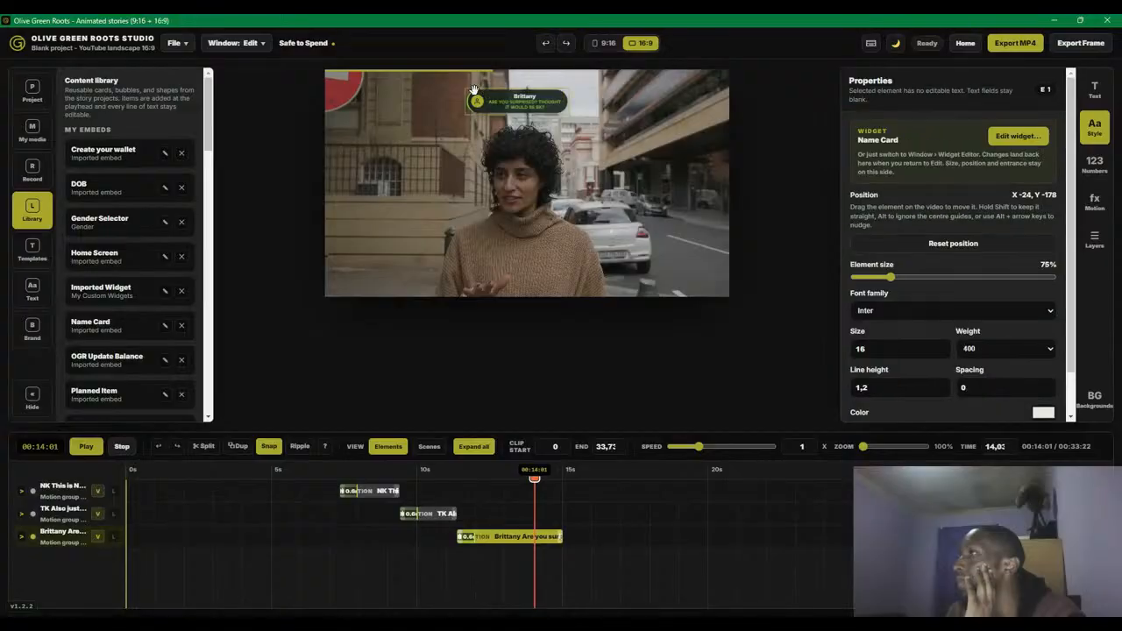
{"action": "left_click", "coordinate": [245, 43]}
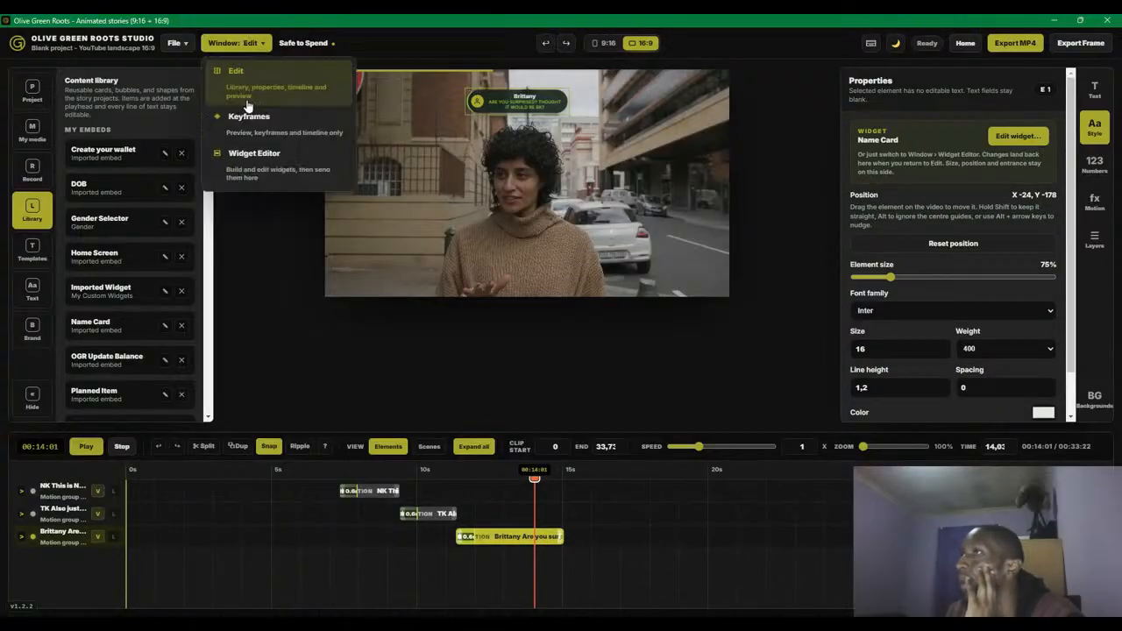
{"action": "left_click", "coordinate": [283, 171]}
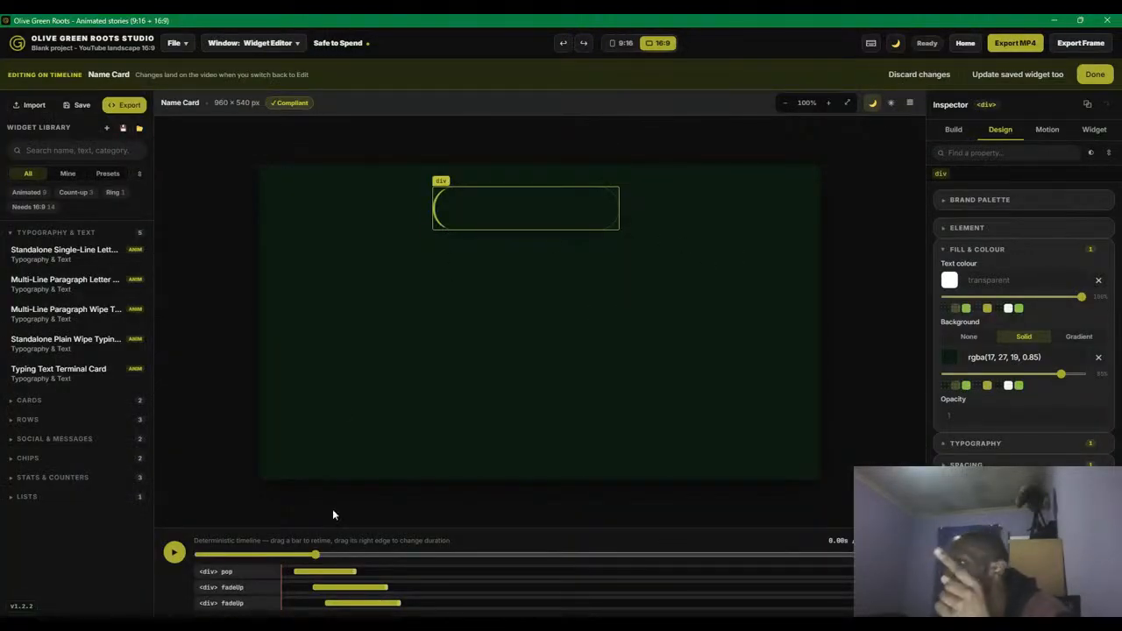
- Examine the Name Card's element structure by selecting each nested part, from the job title line up to the outer container
{"action": "left_click", "coordinate": [954, 130]}
{"action": "left_click", "coordinate": [964, 175]}
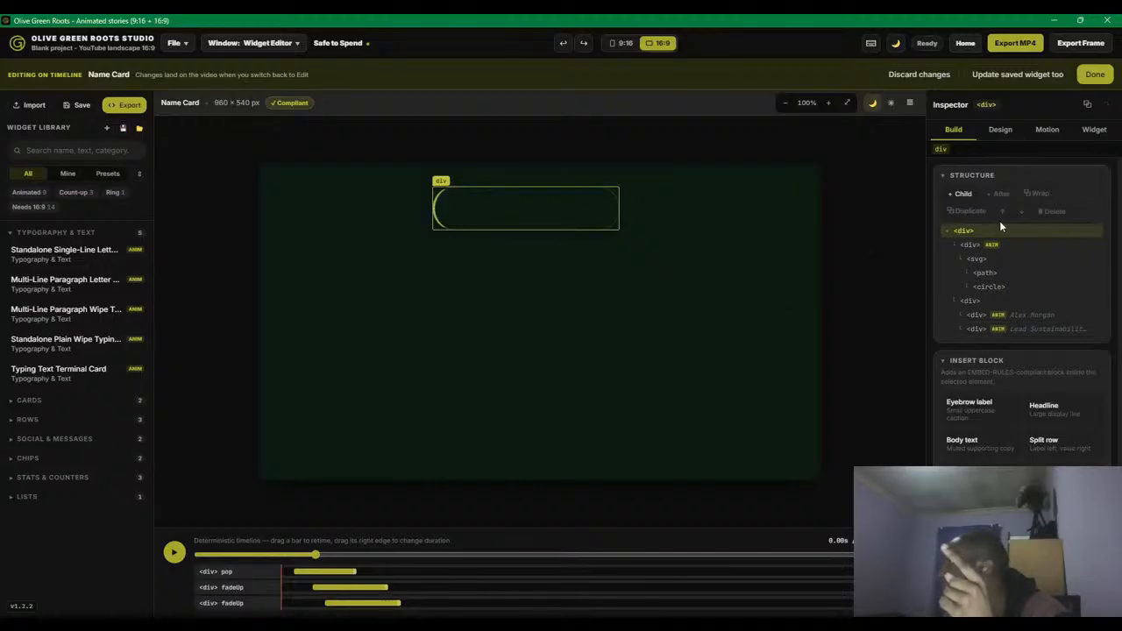
{"action": "scroll", "coordinate": [1010, 328], "scroll_direction": "down", "scroll_amount": 1}
{"action": "scroll", "coordinate": [1008, 293], "scroll_direction": "up", "scroll_amount": 1}
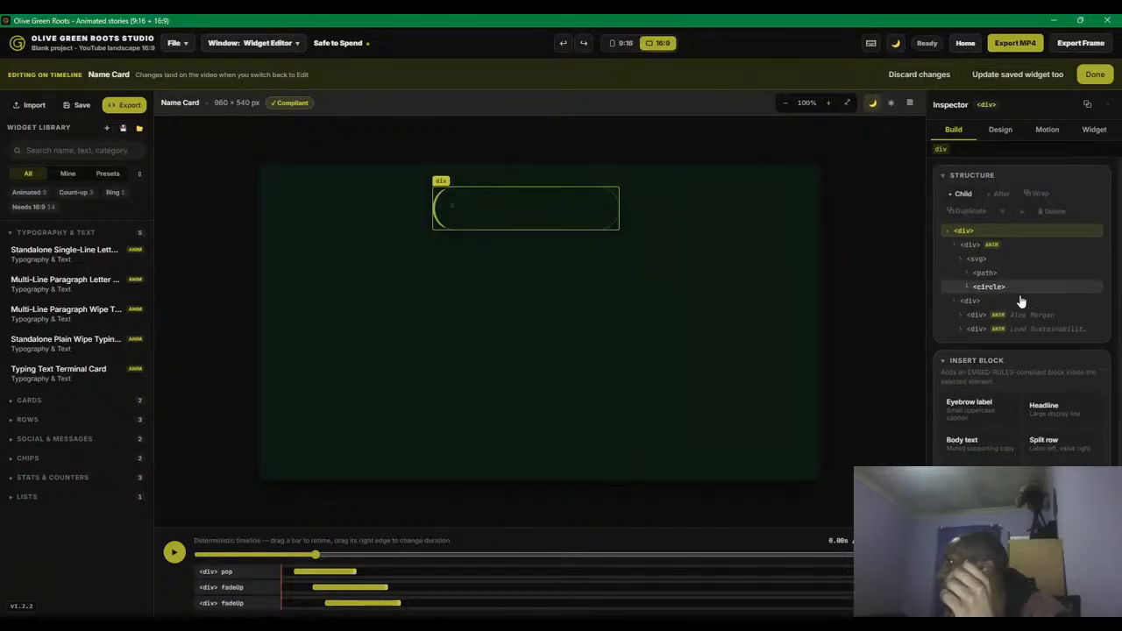
{"action": "left_click", "coordinate": [1013, 329]}
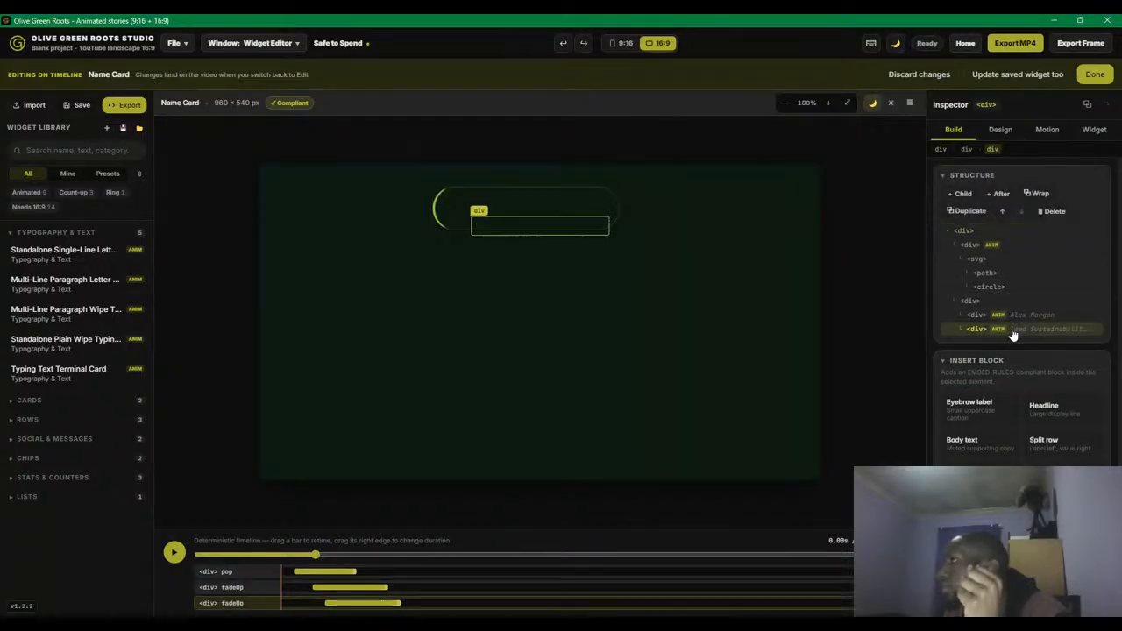
{"action": "left_click", "coordinate": [1011, 315]}
{"action": "left_click", "coordinate": [1011, 301]}
{"action": "left_click", "coordinate": [1010, 286]}
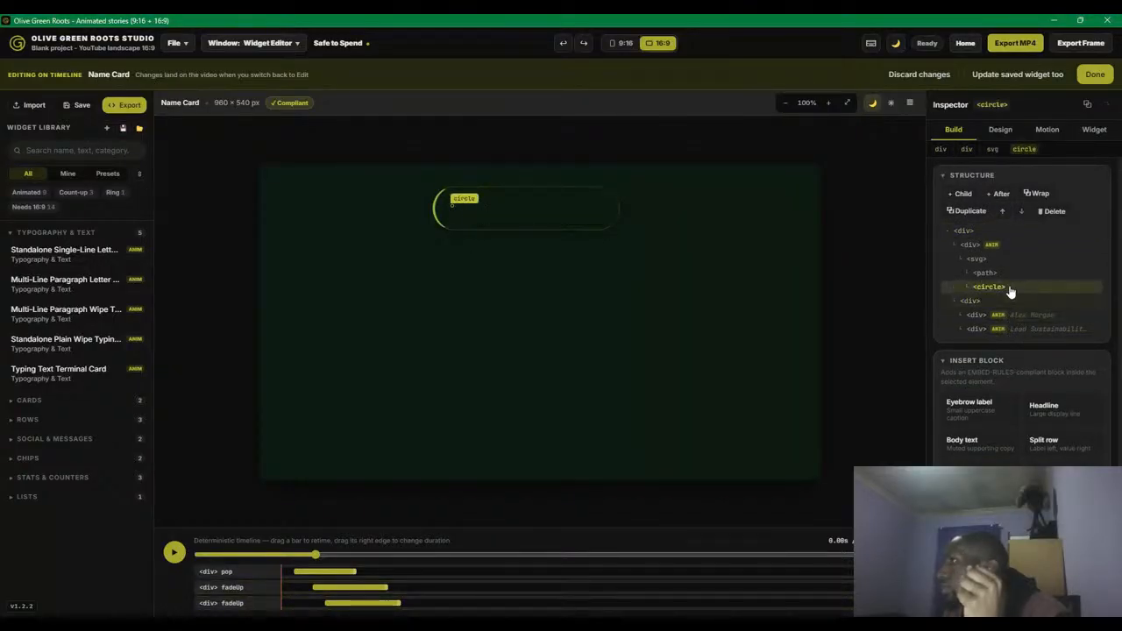
{"action": "left_click", "coordinate": [1008, 273]}
{"action": "left_click", "coordinate": [1007, 259]}
{"action": "left_click", "coordinate": [1005, 246]}
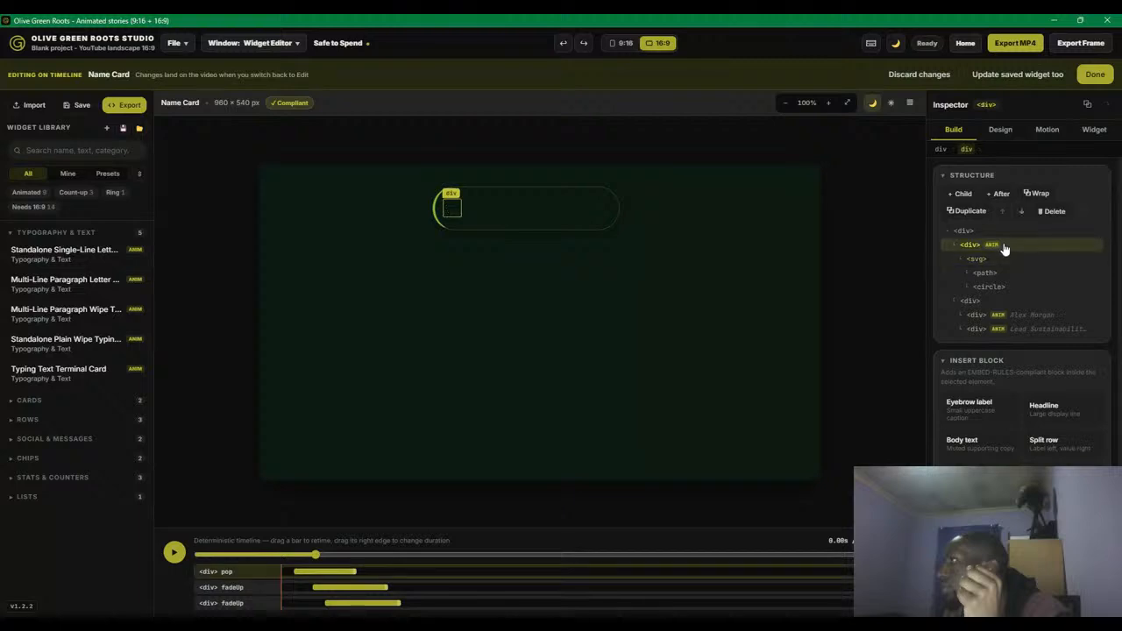
{"action": "left_click", "coordinate": [1005, 233]}
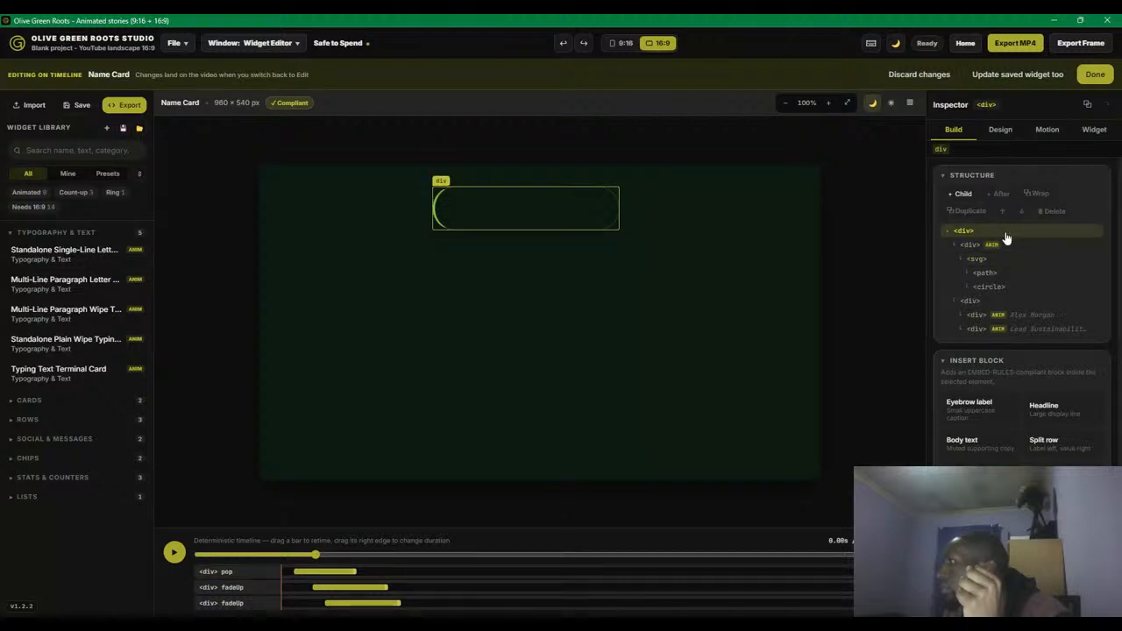
{"action": "scroll", "coordinate": [1008, 219], "scroll_direction": "down", "scroll_amount": 2}
- Give the card's outer container a solid dark purple background with opacity 10 and return to the Edit window
{"action": "left_click", "coordinate": [999, 131]}
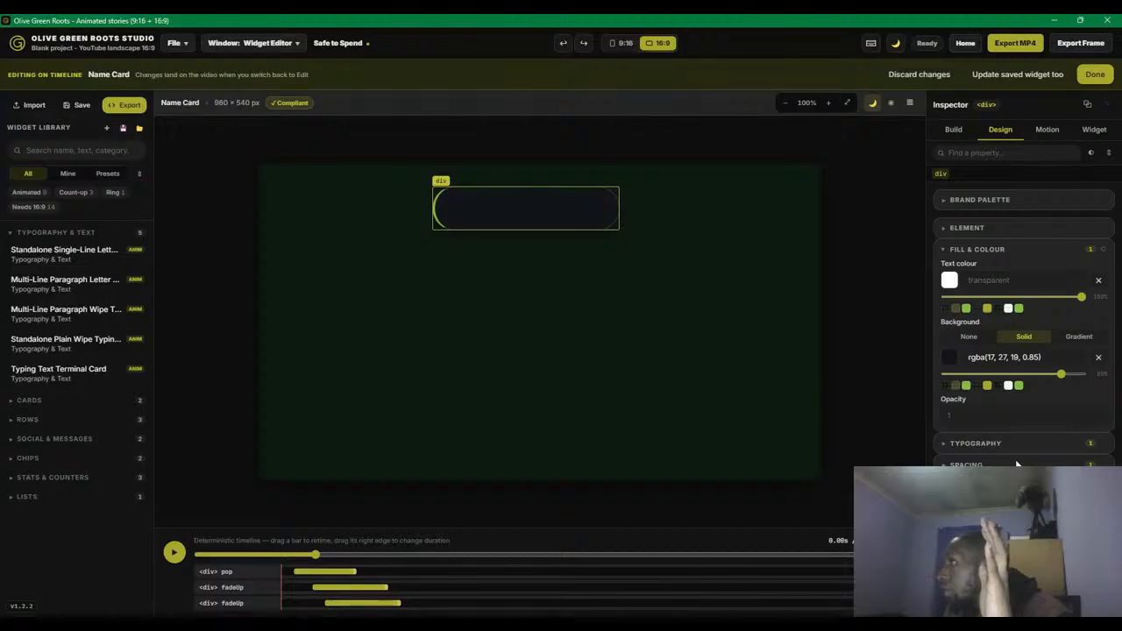
{"action": "left_click", "coordinate": [1069, 401]}
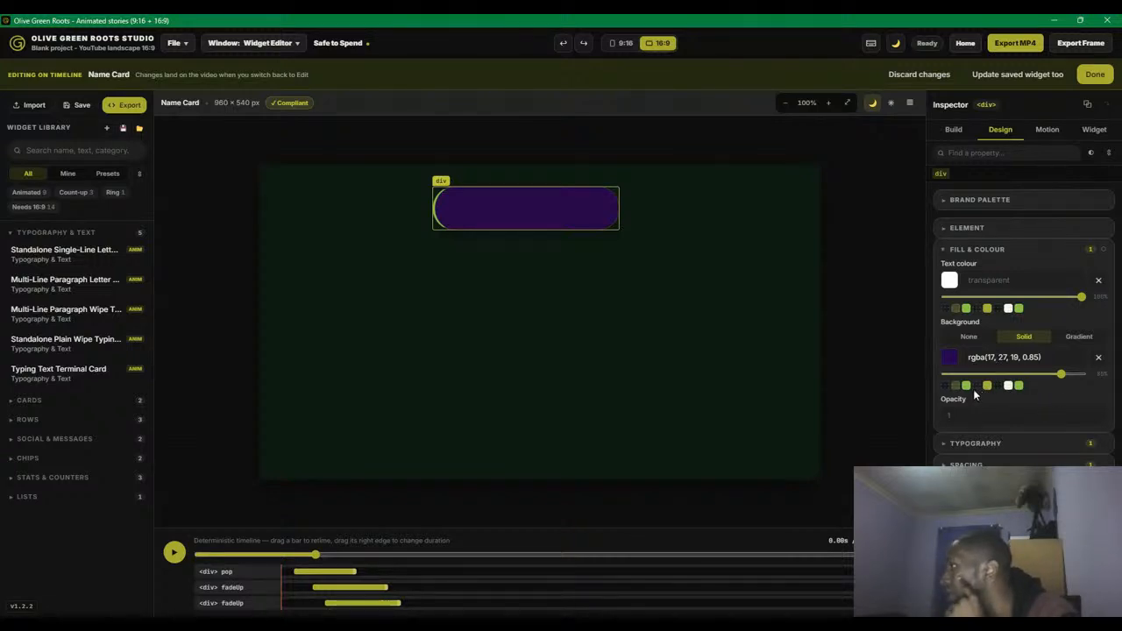
{"action": "left_click", "coordinate": [967, 415]}
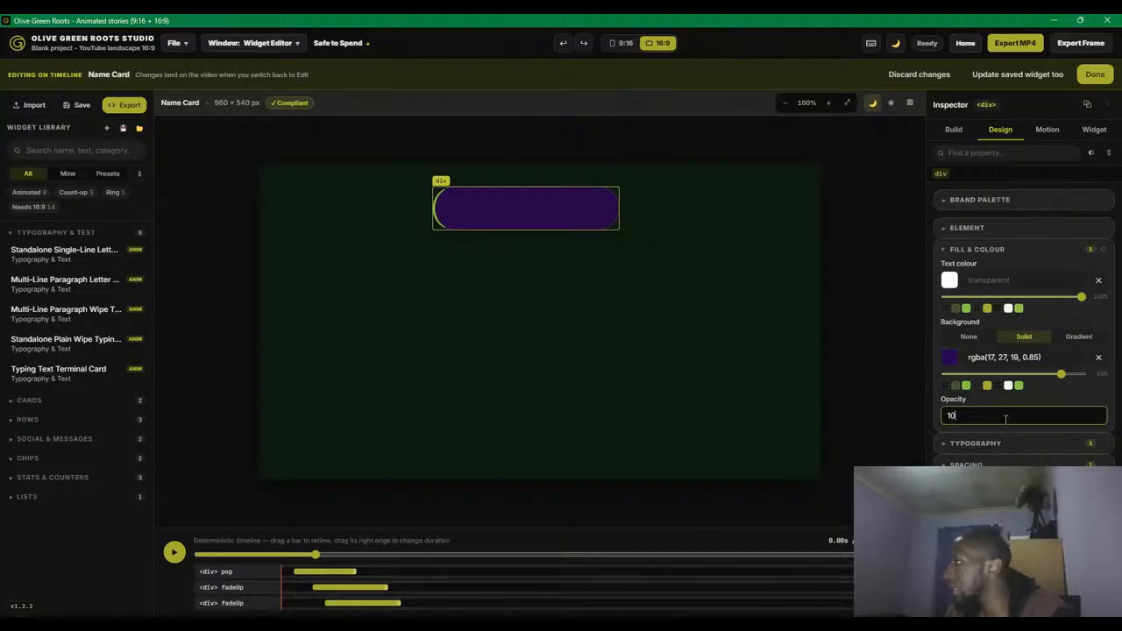
{"action": "key", "text": "Return"}
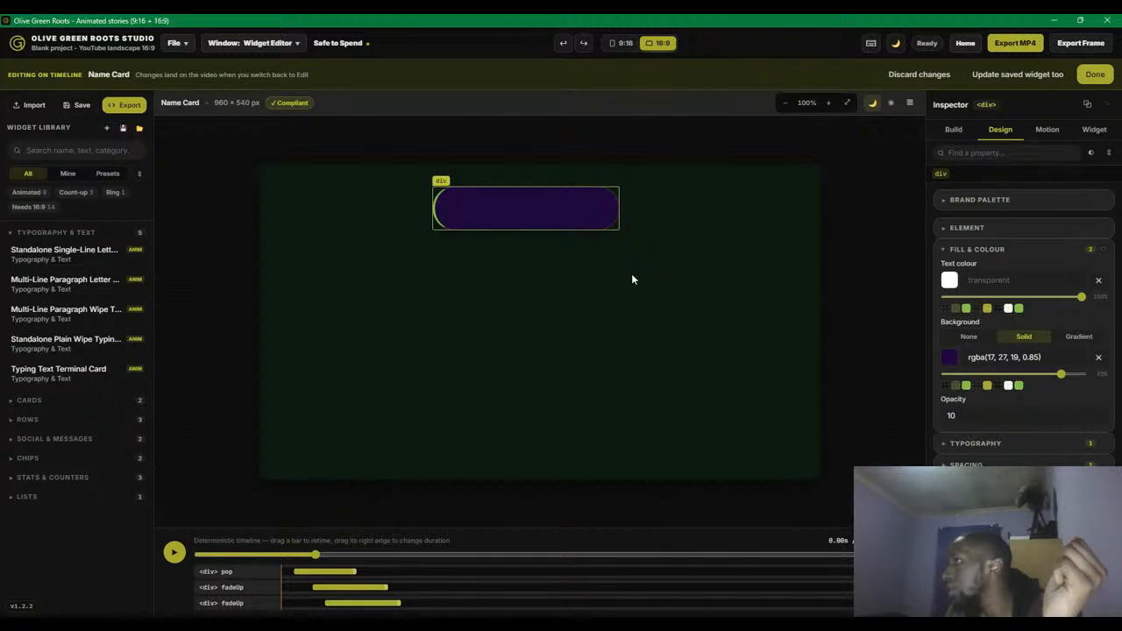
{"action": "left_click", "coordinate": [253, 42]}
{"action": "left_click", "coordinate": [263, 77]}
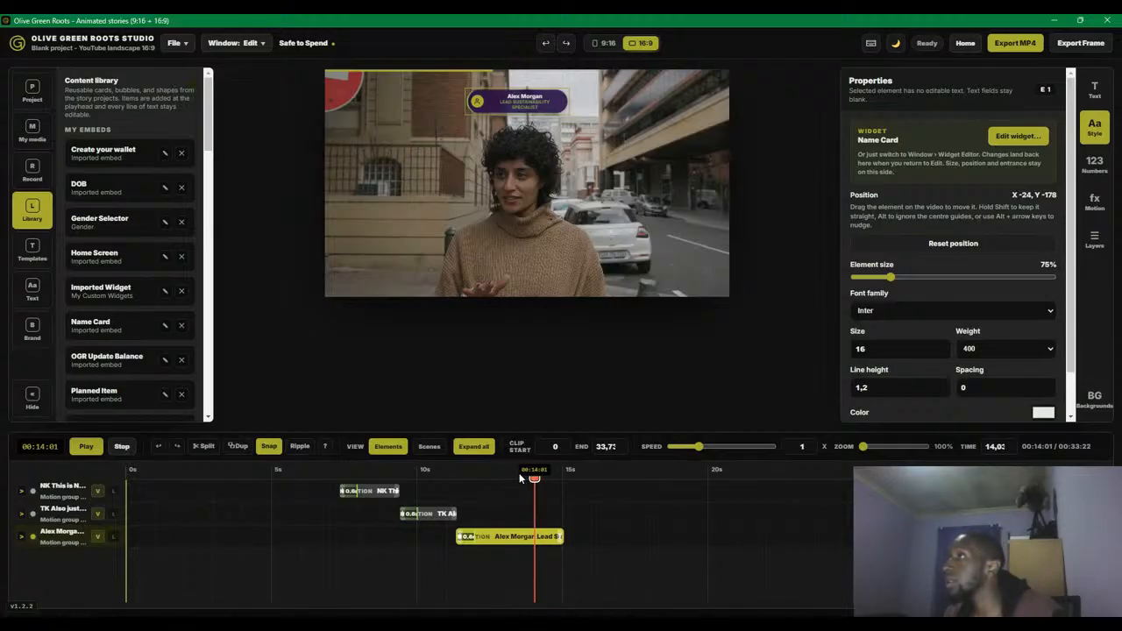
- Change the text colour of the third card's job title line to white
{"action": "left_click", "coordinate": [528, 107]}
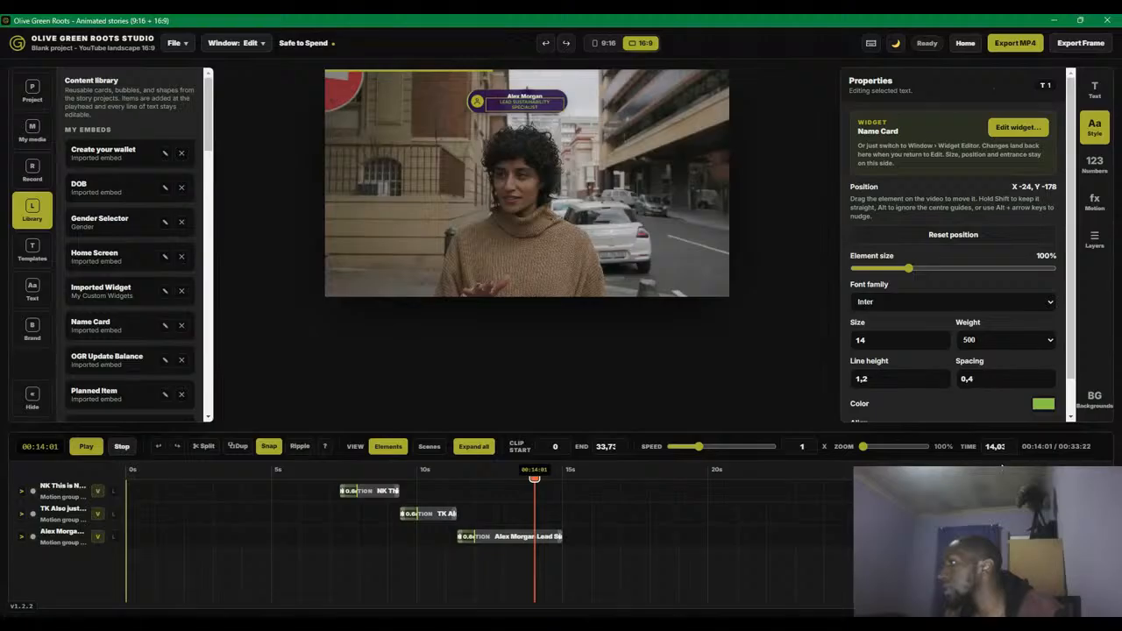
{"action": "left_click", "coordinate": [1009, 518]}
{"action": "left_click", "coordinate": [1012, 517]}
{"action": "left_click_drag", "start_coordinate": [1012, 517], "coordinate": [1047, 517]}
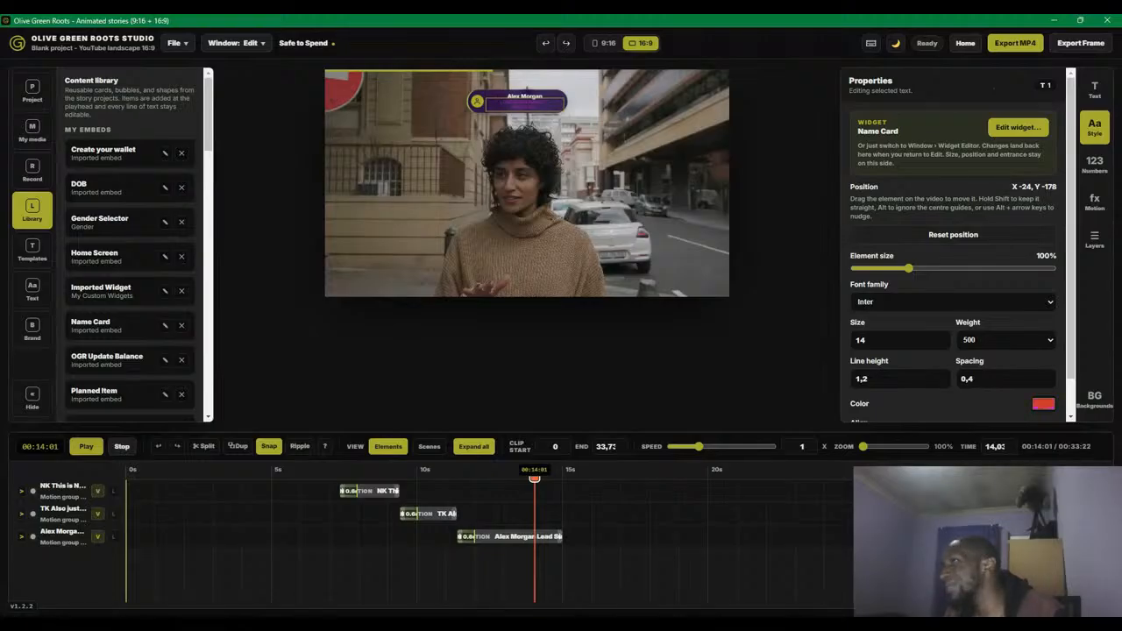
{"action": "left_click_drag", "start_coordinate": [999, 443], "coordinate": [874, 404]}
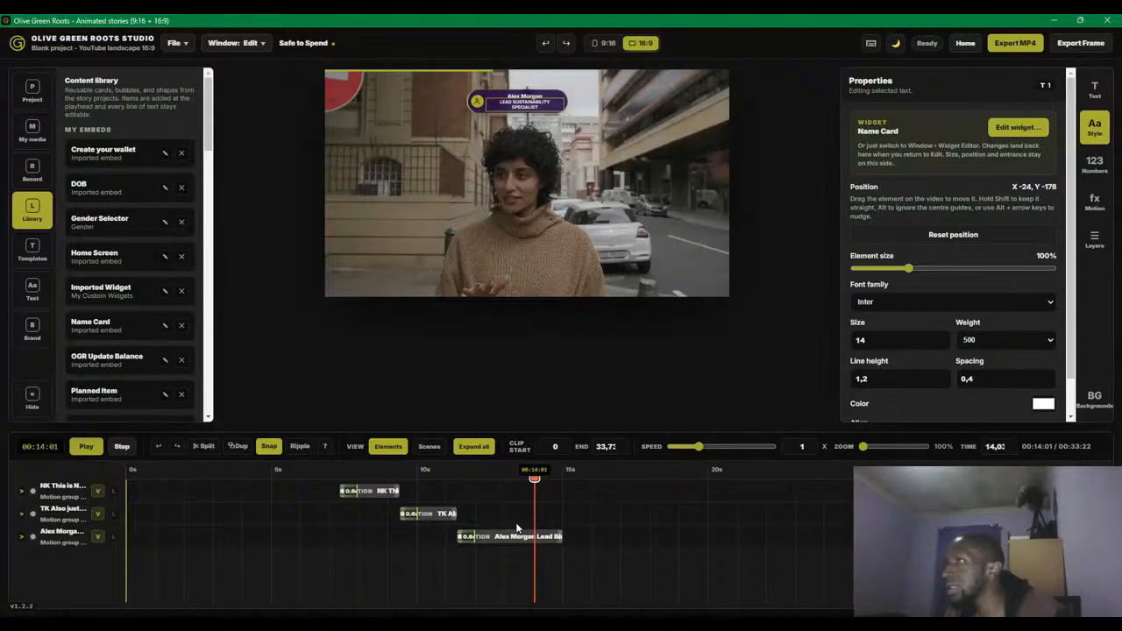
- Replace the third card's placeholder name with the third speaker's first name in capital letters
{"action": "mouse_move", "coordinate": [508, 473]}
{"action": "left_mouse_down"}
{"action": "mouse_move", "coordinate": [348, 480]}
{"action": "mouse_move", "coordinate": [497, 493]}
{"action": "left_mouse_up"}
{"action": "left_click", "coordinate": [519, 97]}
{"action": "left_click", "coordinate": [1099, 93]}
{"action": "left_click", "coordinate": [939, 224]}
{"action": "type", "text": "a"}
{"action": "key", "text": "ctrl+a"}
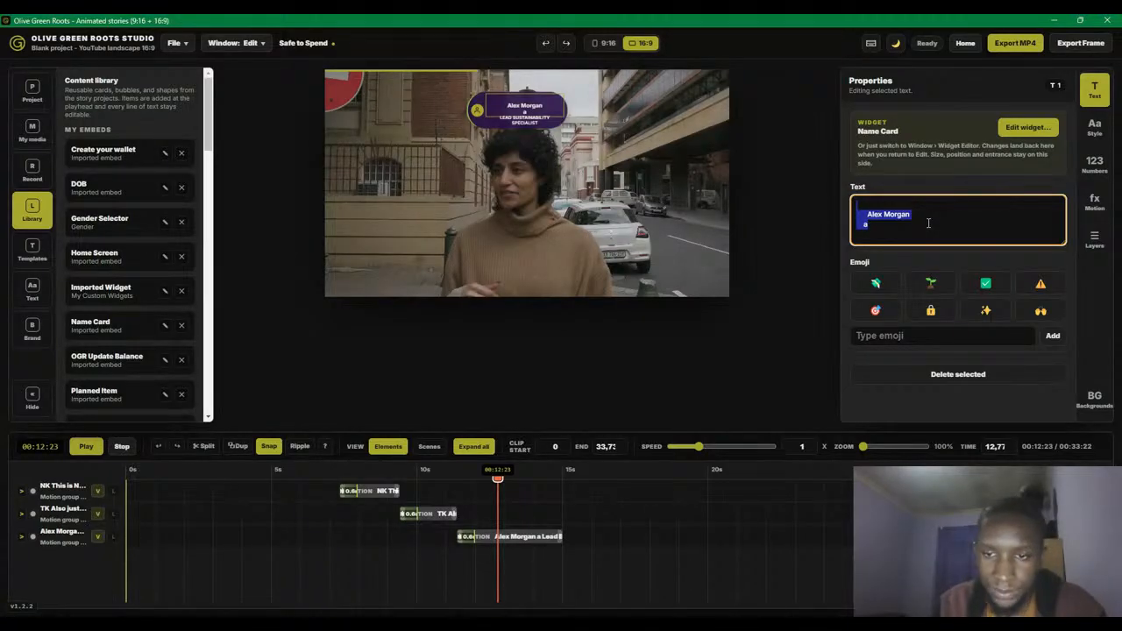
{"action": "type", "text": "brit"}
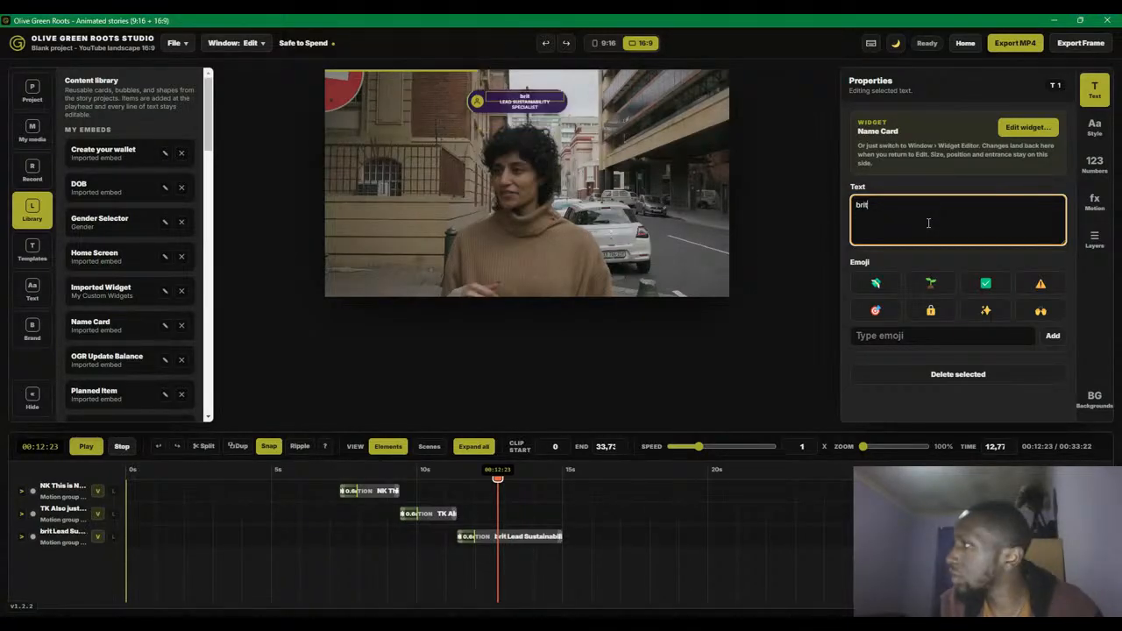
{"action": "type", "text": "tany"}
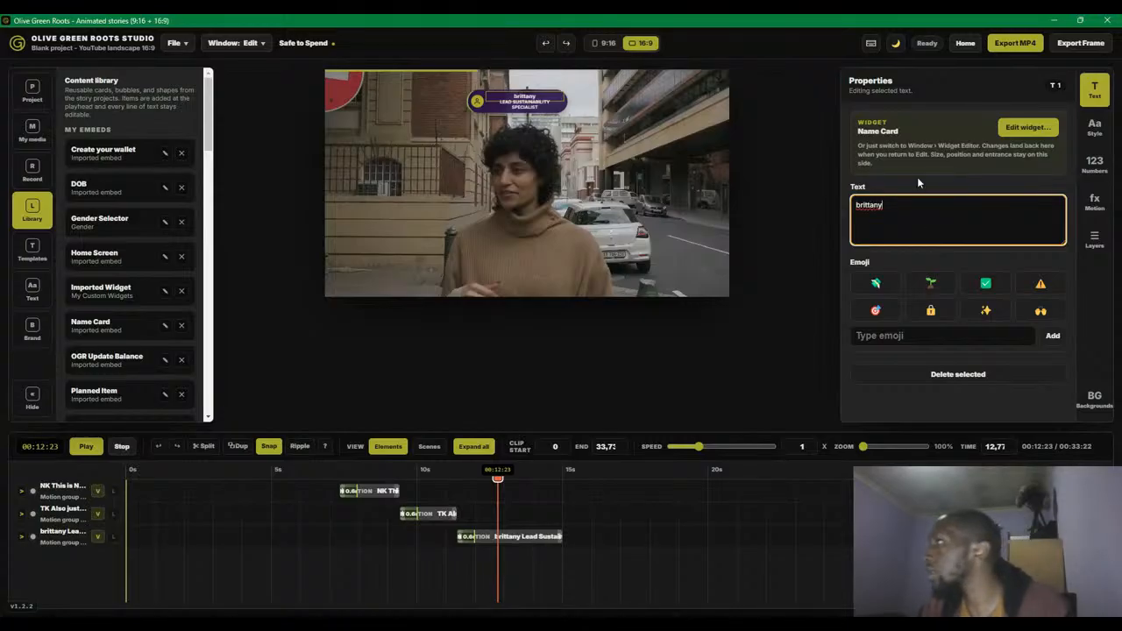
{"action": "key", "text": "ctrl+a"}
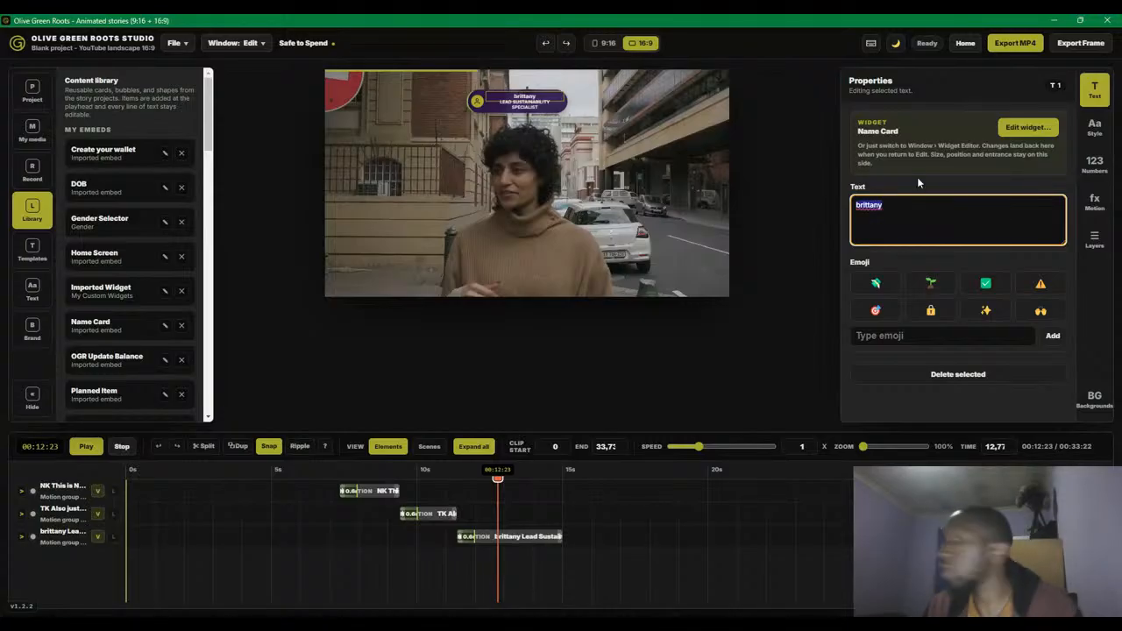
{"action": "type", "text": "BRI"}
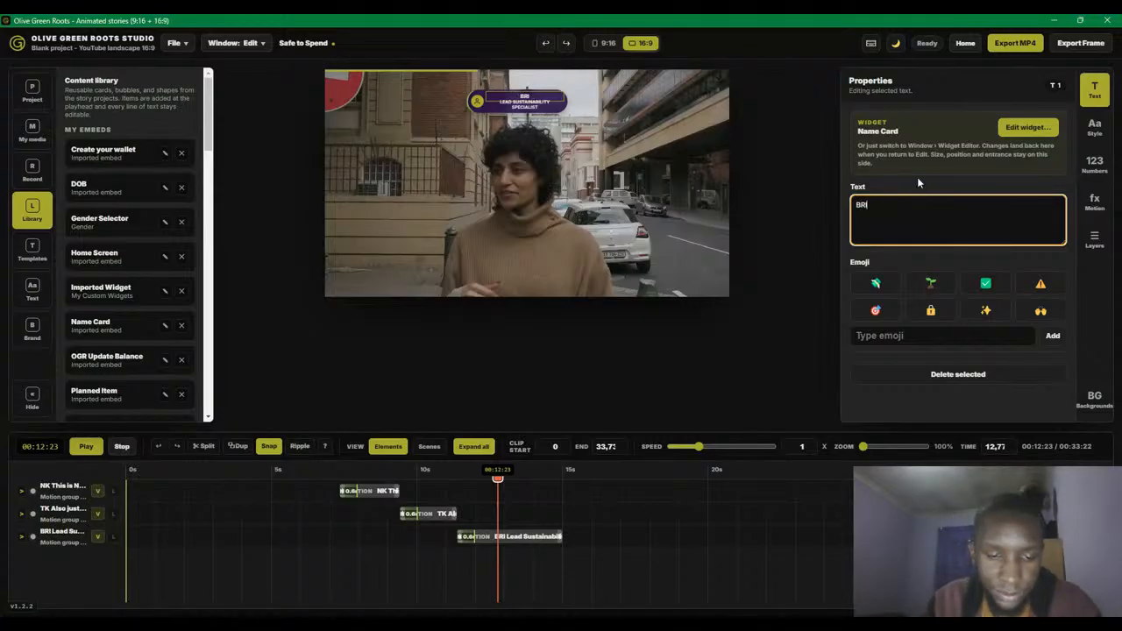
{"action": "type", "text": "TTANY"}
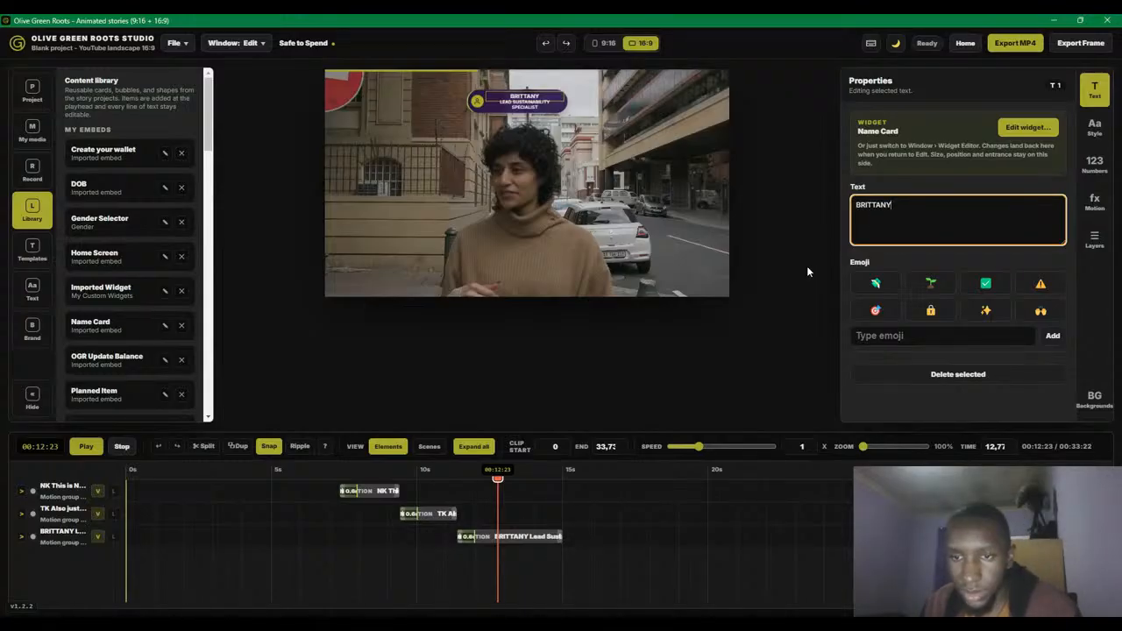
- Replace the third card's job title with "WHAT? YOU THOUGHT", the person's initials and "OR SOMETHING? DON'T BE SILLY"
{"action": "left_click", "coordinate": [519, 103]}
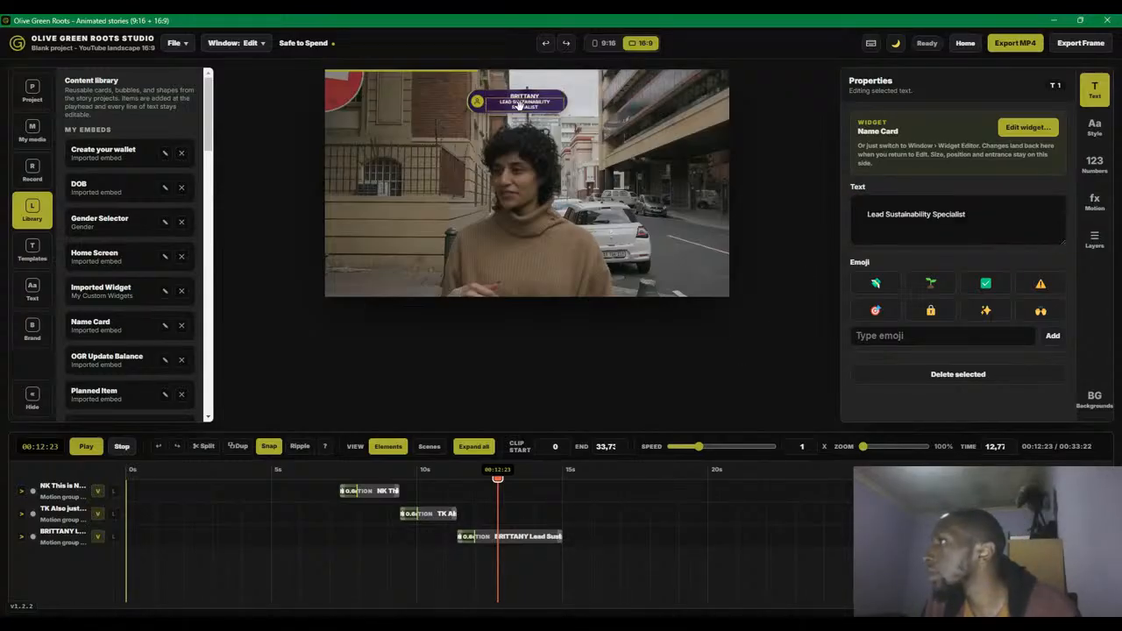
{"action": "left_click", "coordinate": [961, 220]}
{"action": "type", "text": "wH"}
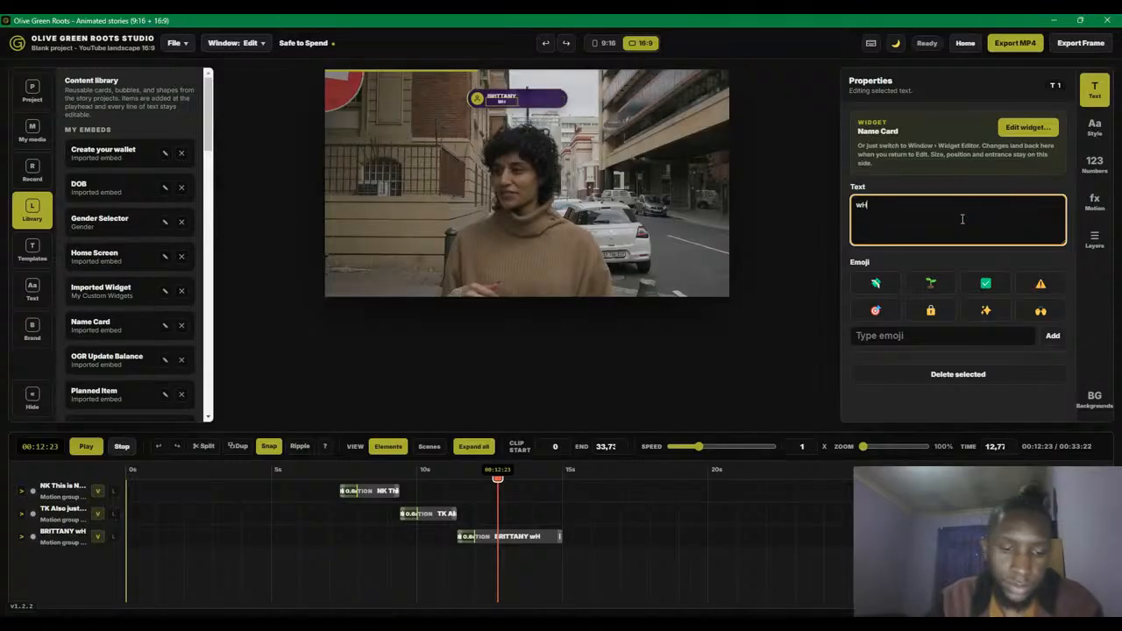
{"action": "type", "text": "AT? YOU THOUGHT BK OR SOMETHING? DON'T BE SILLY"}
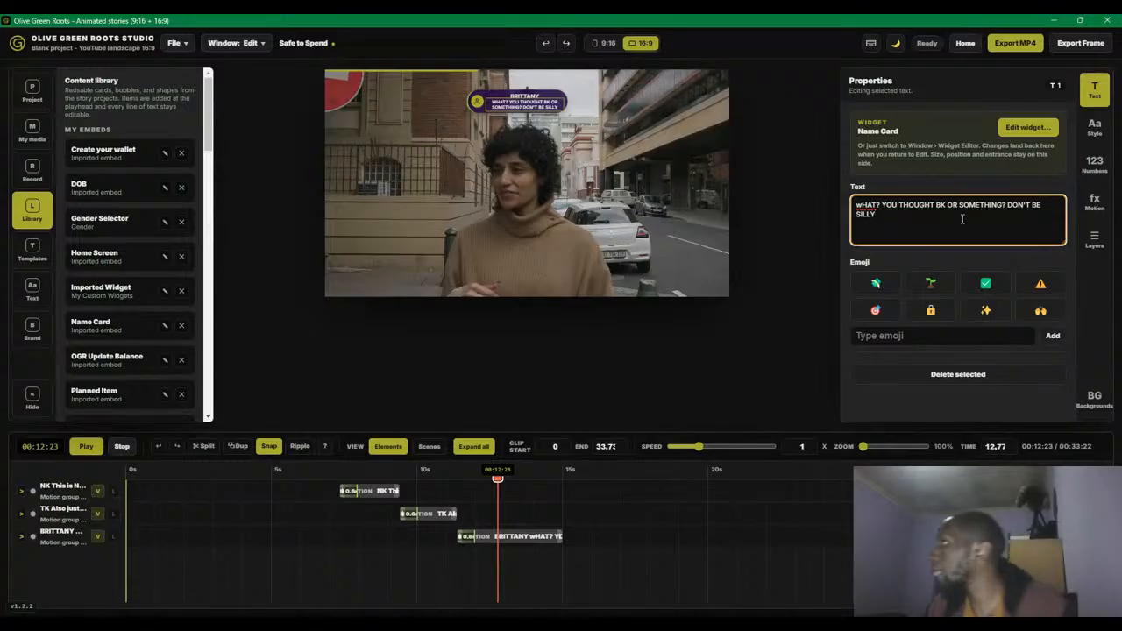
{"action": "left_click", "coordinate": [864, 207]}
{"action": "key", "text": "BackSpace"}
{"action": "type", "text": "W"}
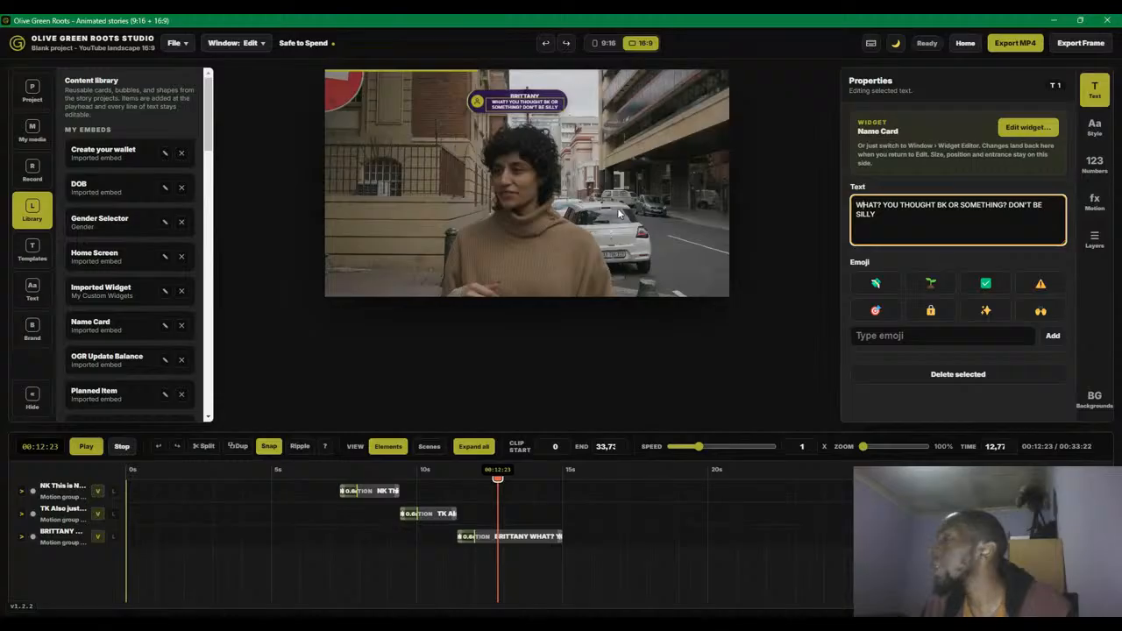
{"action": "left_click", "coordinate": [478, 102]}
{"action": "scroll", "coordinate": [1030, 301], "scroll_direction": "down", "scroll_amount": 1}
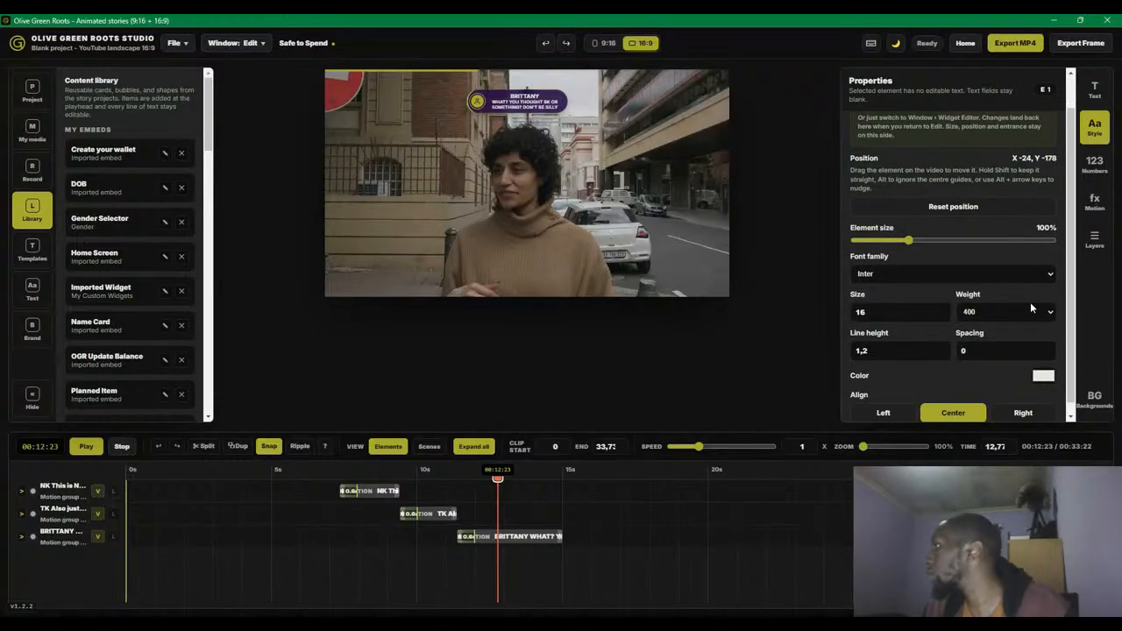
{"action": "scroll", "coordinate": [1008, 330], "scroll_direction": "up", "scroll_amount": 1}
{"action": "scroll", "coordinate": [1008, 331], "scroll_direction": "down", "scroll_amount": 1}
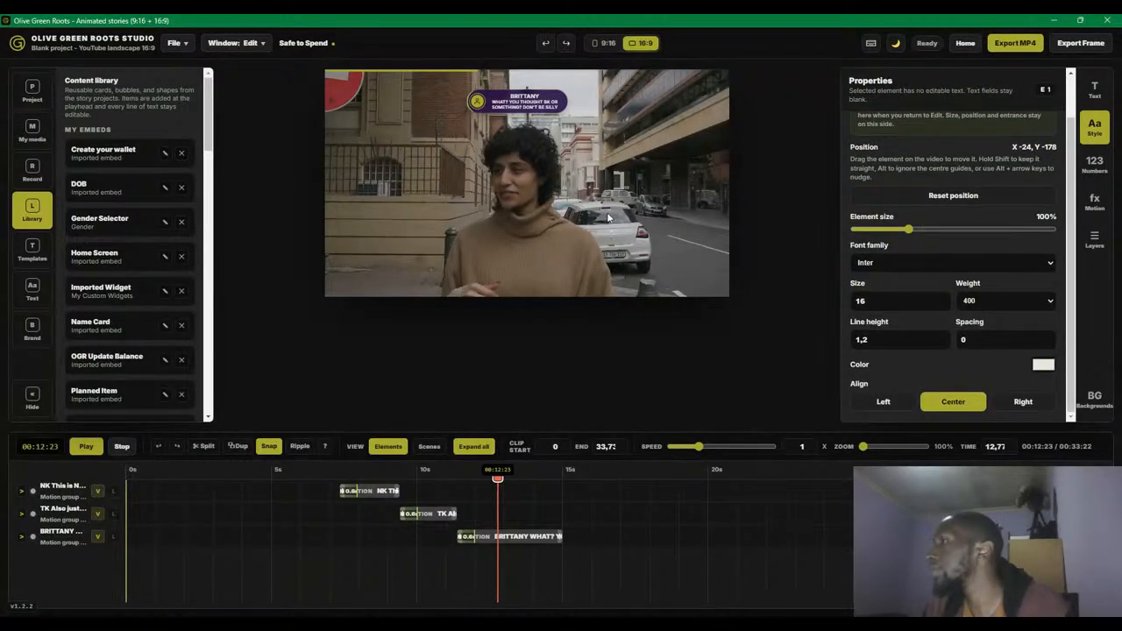
- Go to the second name card at 10 seconds and copy its job title text
{"action": "left_click_drag", "start_coordinate": [469, 472], "coordinate": [418, 479]}
{"action": "left_click", "coordinate": [575, 91]}
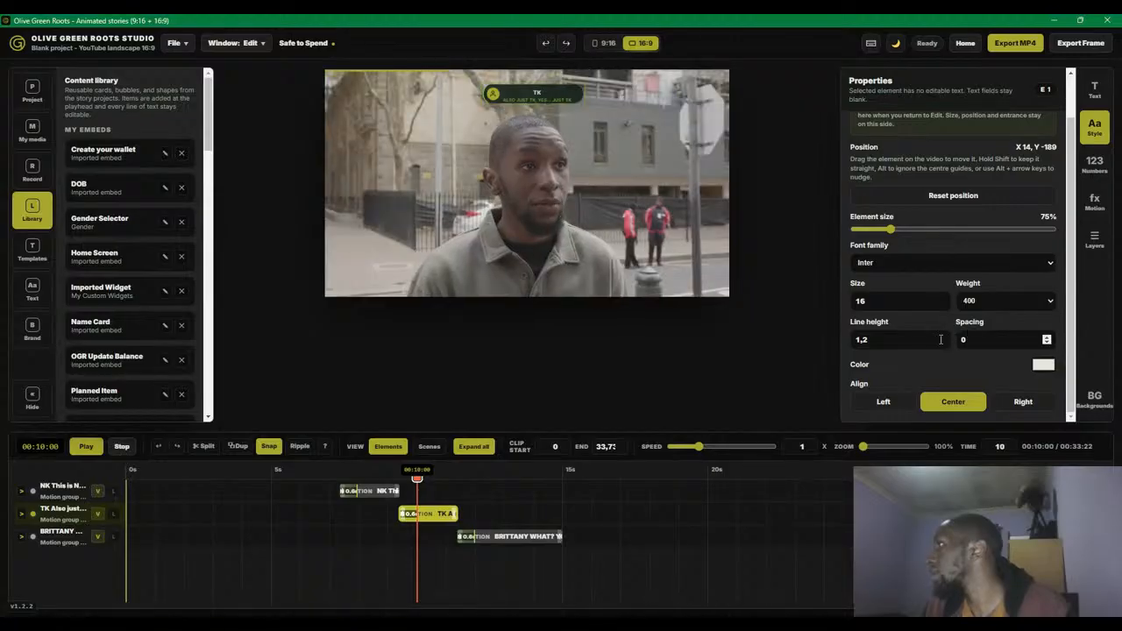
{"action": "scroll", "coordinate": [948, 235], "scroll_direction": "up", "scroll_amount": 1}
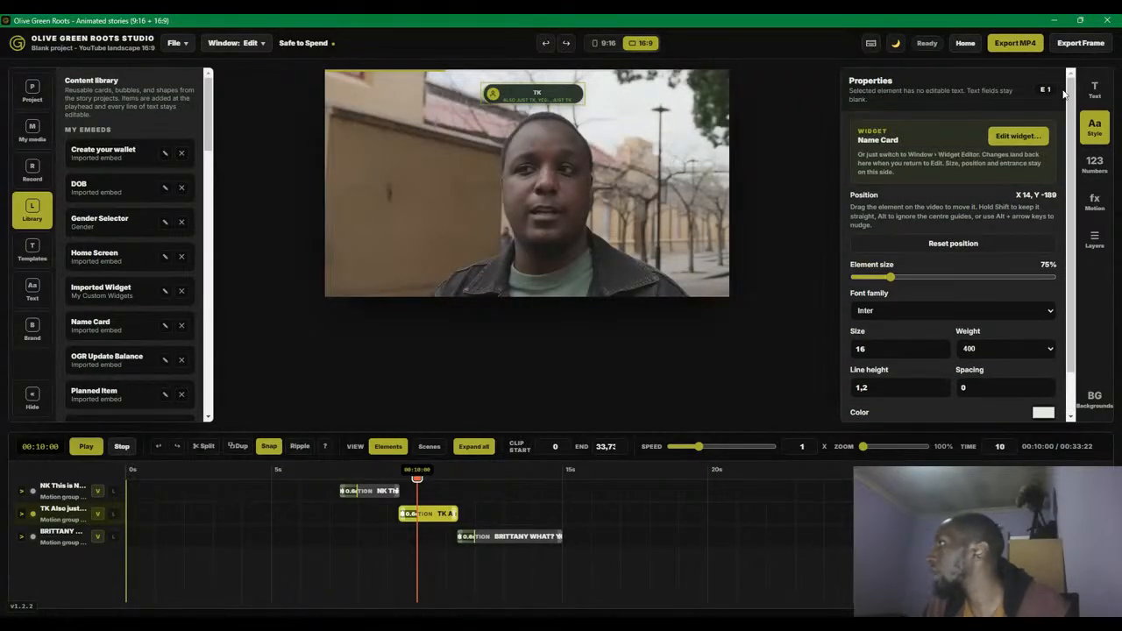
{"action": "left_click", "coordinate": [1095, 89]}
{"action": "left_click", "coordinate": [548, 98]}
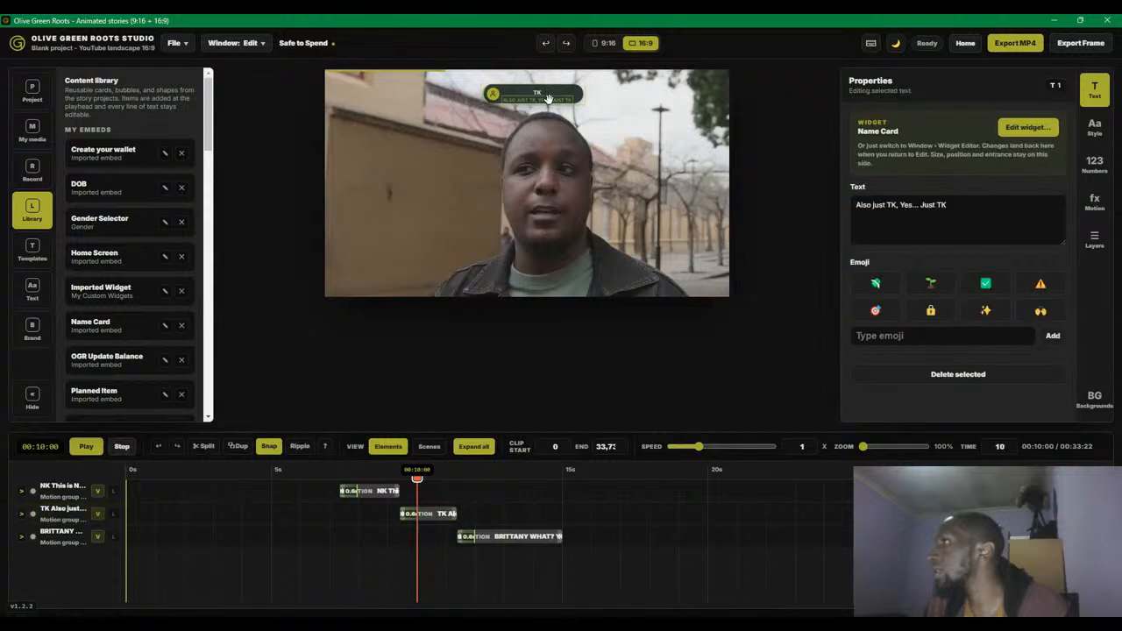
{"action": "left_click", "coordinate": [949, 243]}
{"action": "type", "text": "A"}
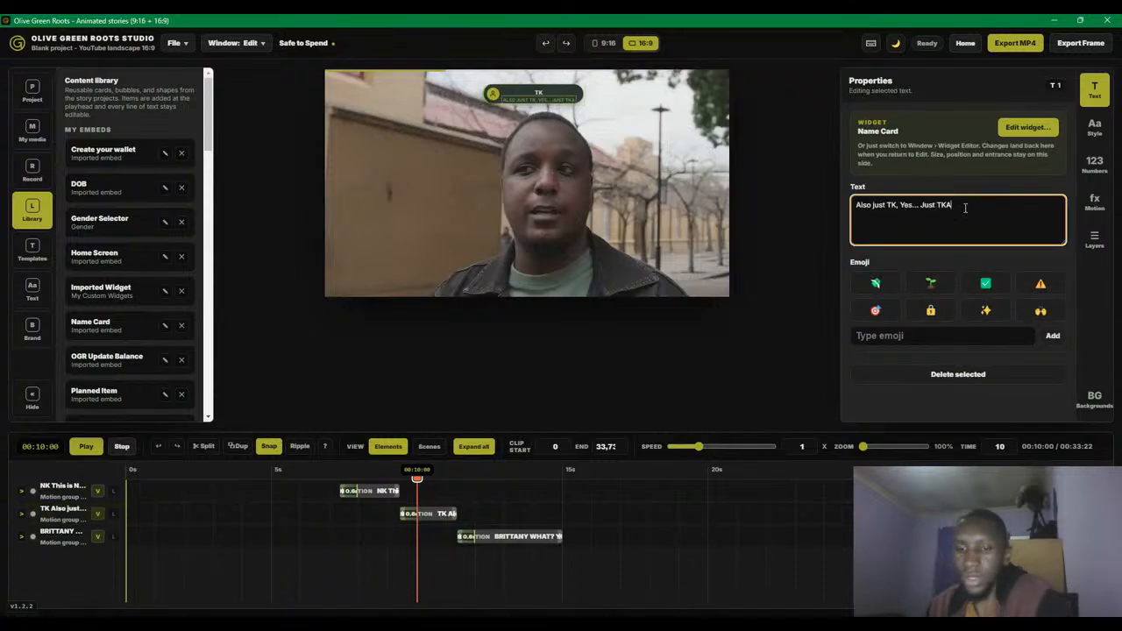
{"action": "key", "text": "BackSpace"}
{"action": "key", "text": "ctrl+a"}
{"action": "key", "text": "ctrl+c"}
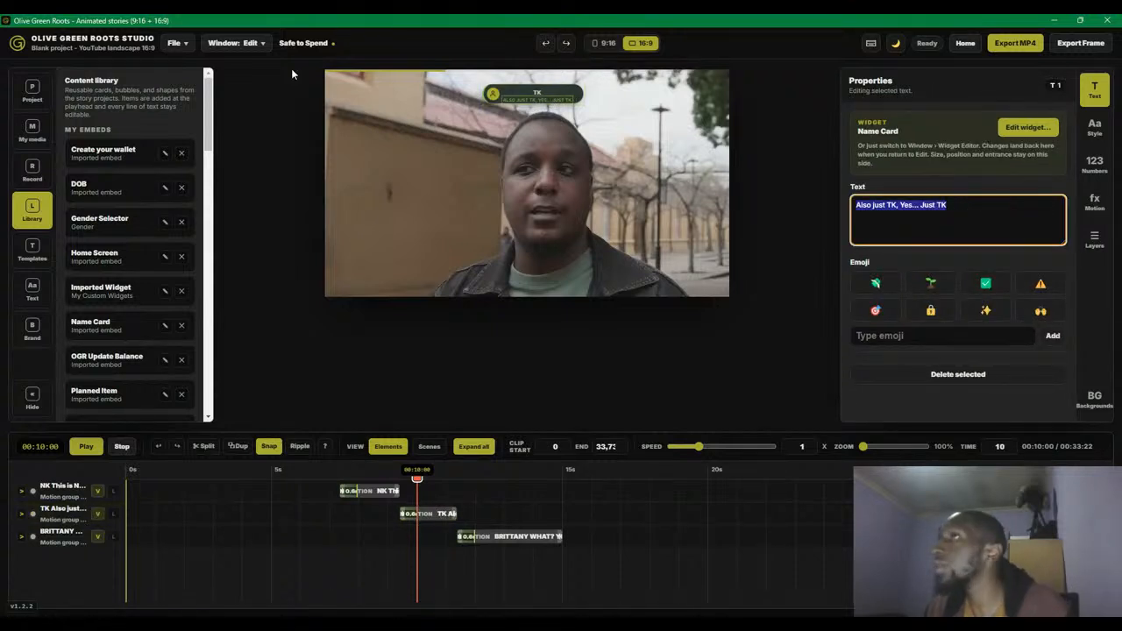
- Open the second card in the Widget Editor and give its outer container a solid orange-red background
{"action": "left_click", "coordinate": [237, 42]}
{"action": "left_click", "coordinate": [258, 164]}
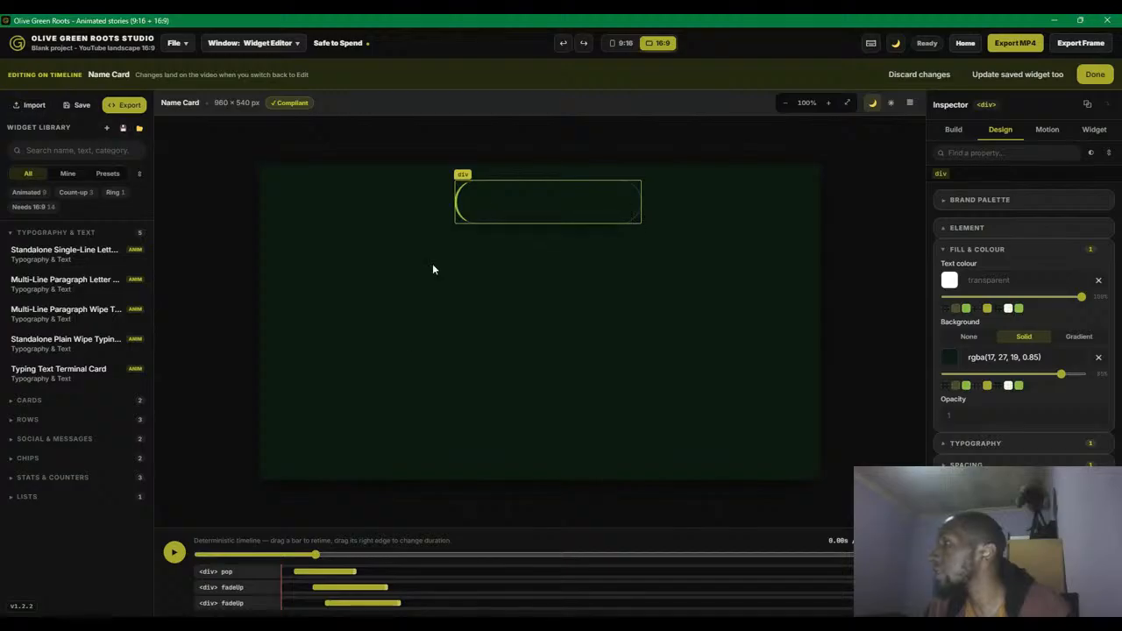
{"action": "left_click_drag", "start_coordinate": [316, 557], "coordinate": [341, 557]}
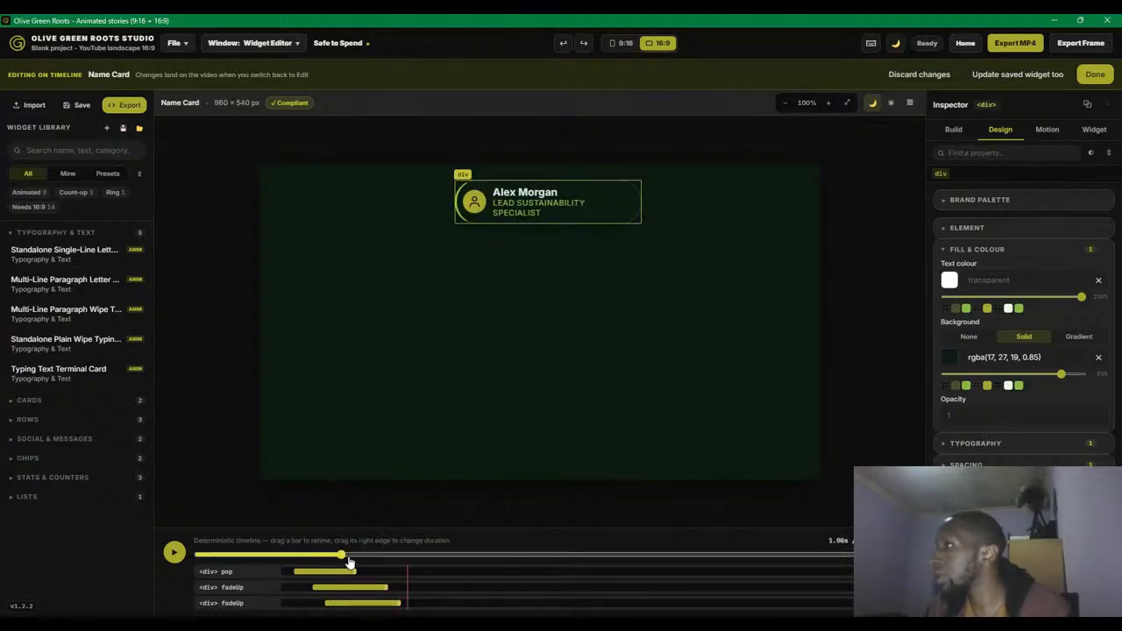
{"action": "left_click", "coordinate": [525, 192]}
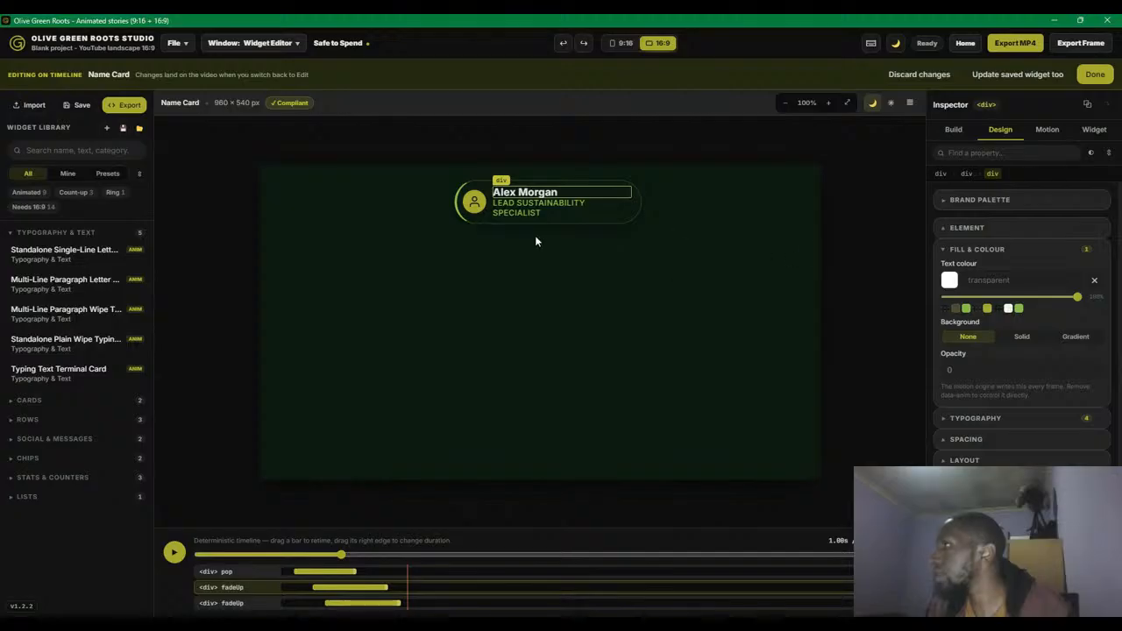
{"action": "left_click", "coordinate": [529, 205]}
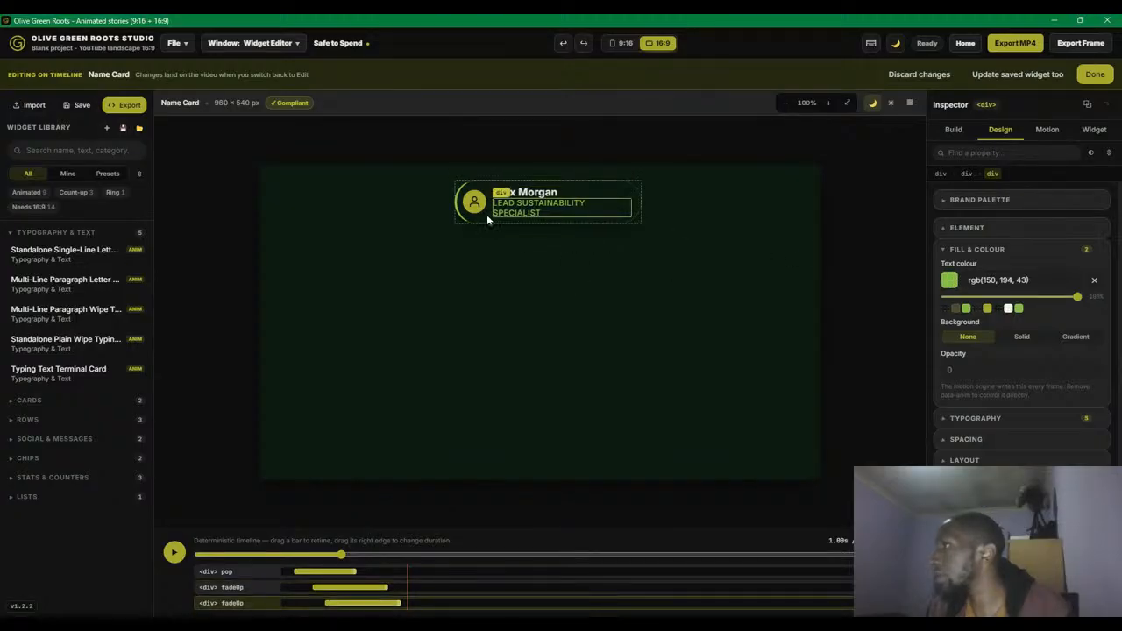
{"action": "left_click", "coordinate": [636, 198]}
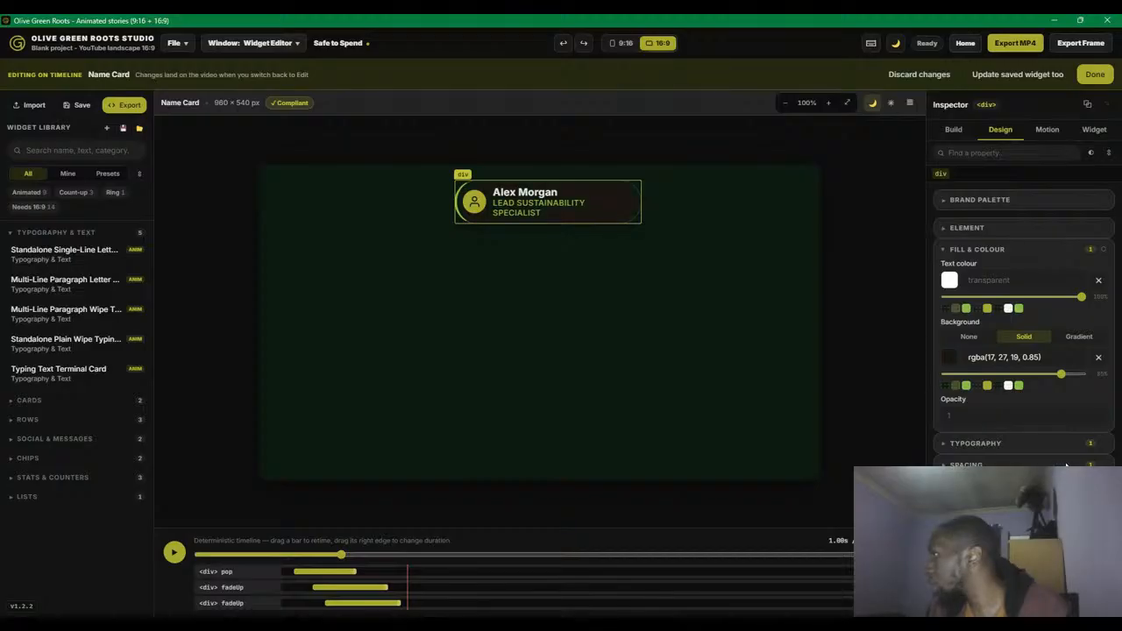
{"action": "left_click", "coordinate": [1069, 399]}
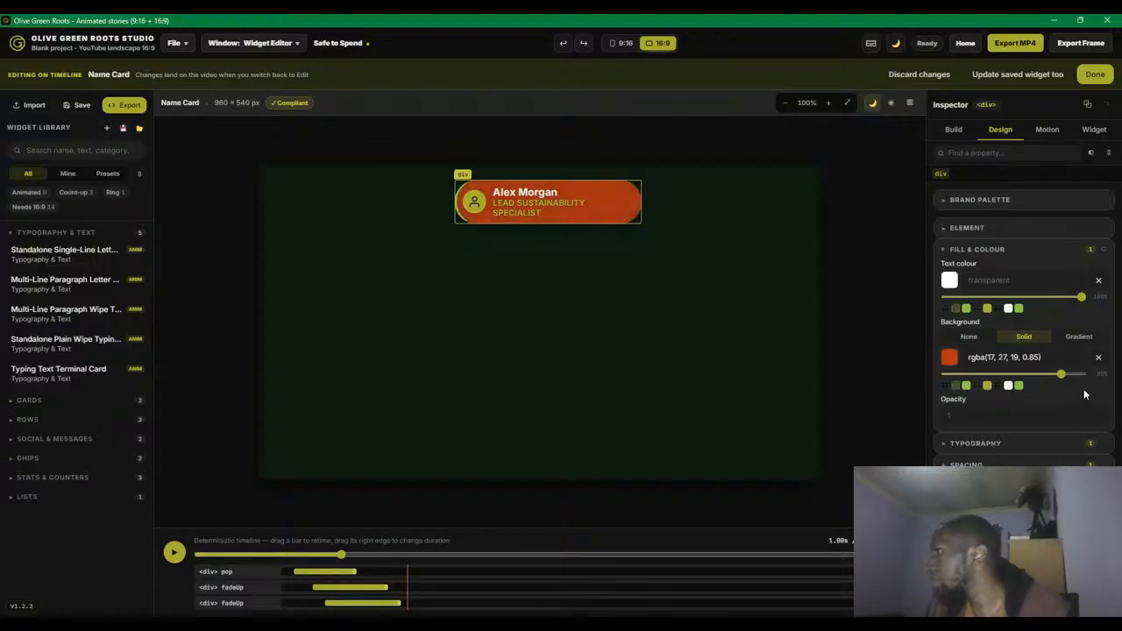
- Change the background of the second card's round profile icon to white
{"action": "left_click", "coordinate": [482, 203]}
{"action": "left_click", "coordinate": [479, 203]}
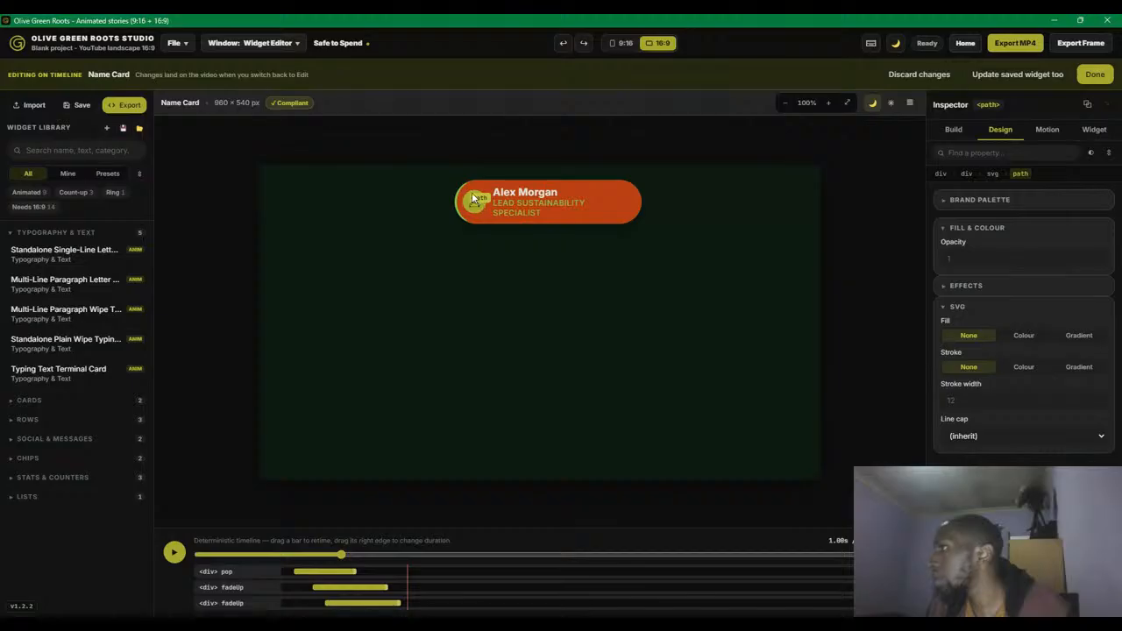
{"action": "left_click", "coordinate": [465, 200]}
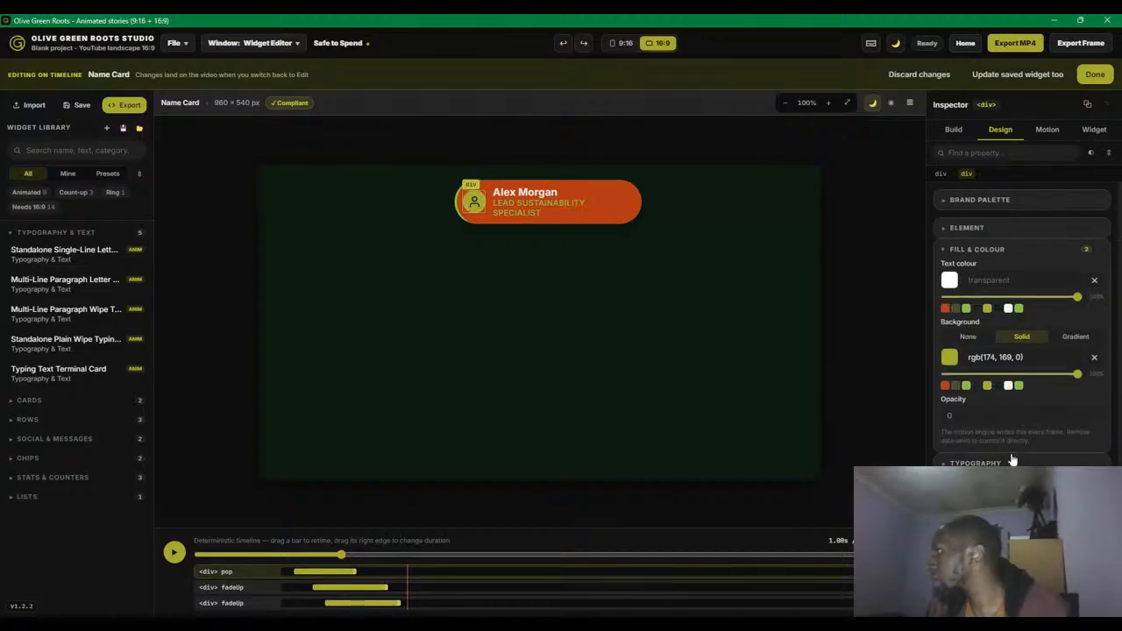
{"action": "scroll", "coordinate": [982, 390], "scroll_direction": "down", "scroll_amount": 3}
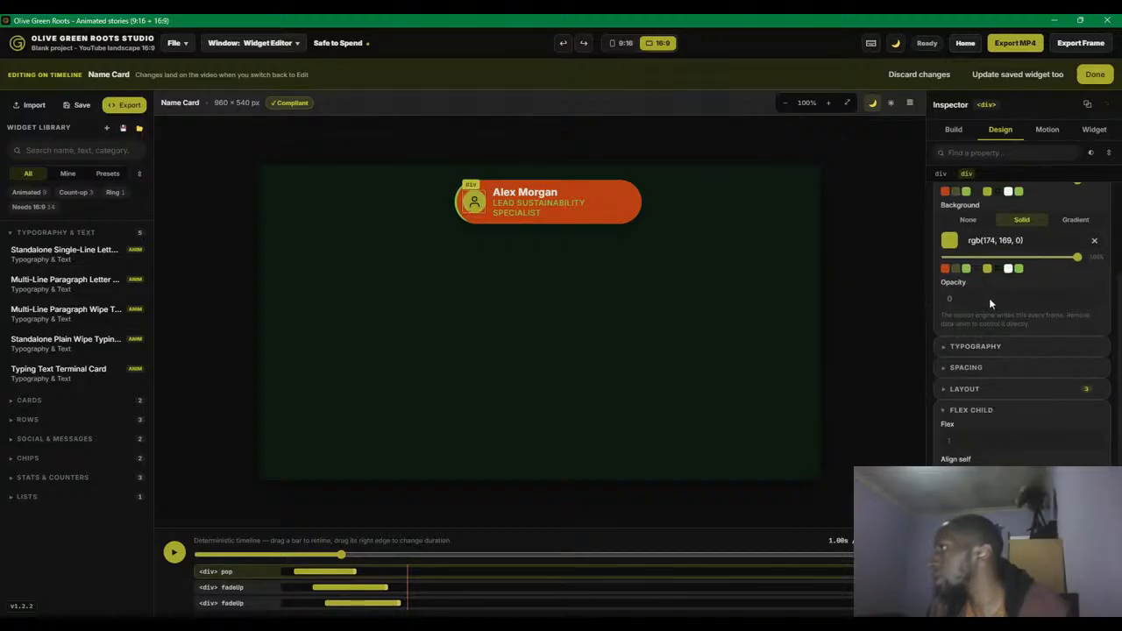
{"action": "left_click", "coordinate": [1008, 269]}
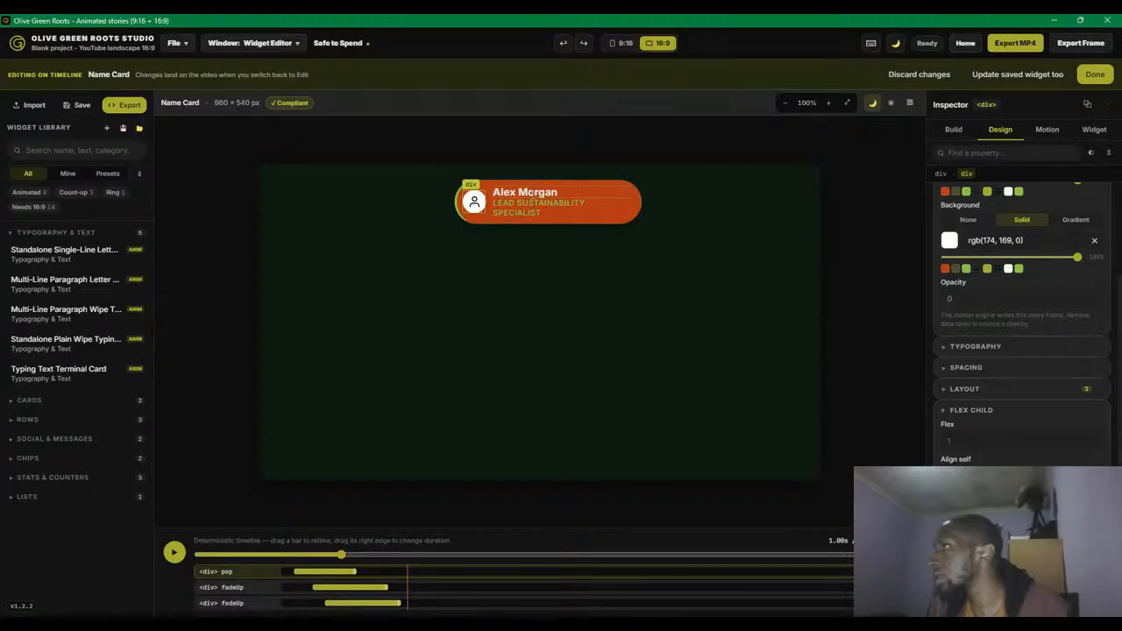
- Change the second card's job title text colour to white and return to the Edit window
{"action": "left_click", "coordinate": [526, 212]}
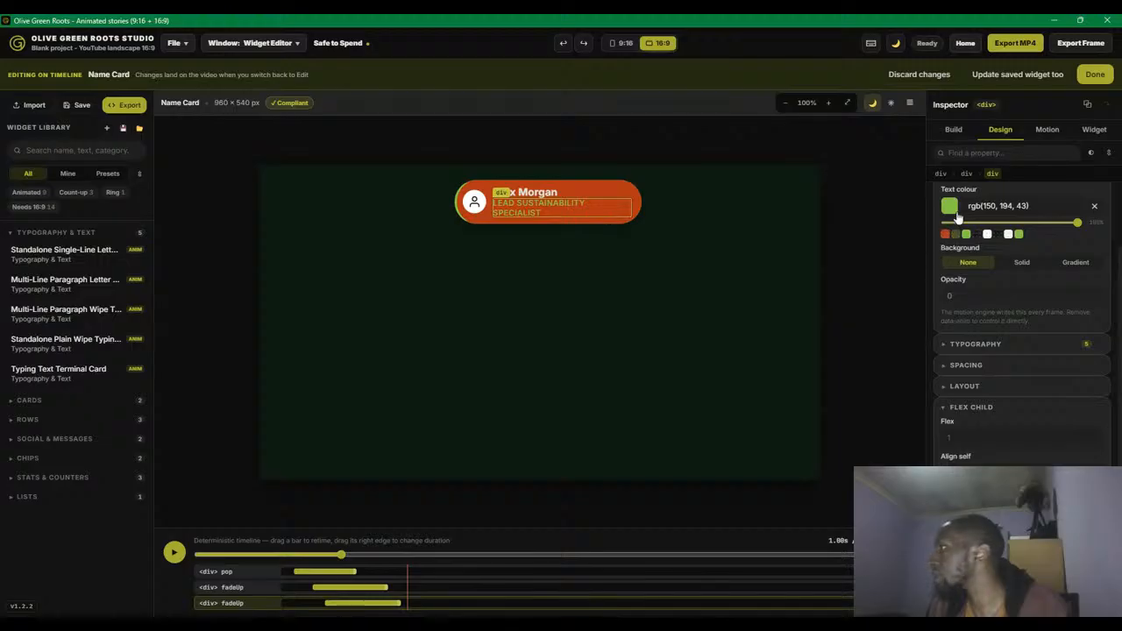
{"action": "scroll", "coordinate": [957, 264], "scroll_direction": "up", "scroll_amount": 1}
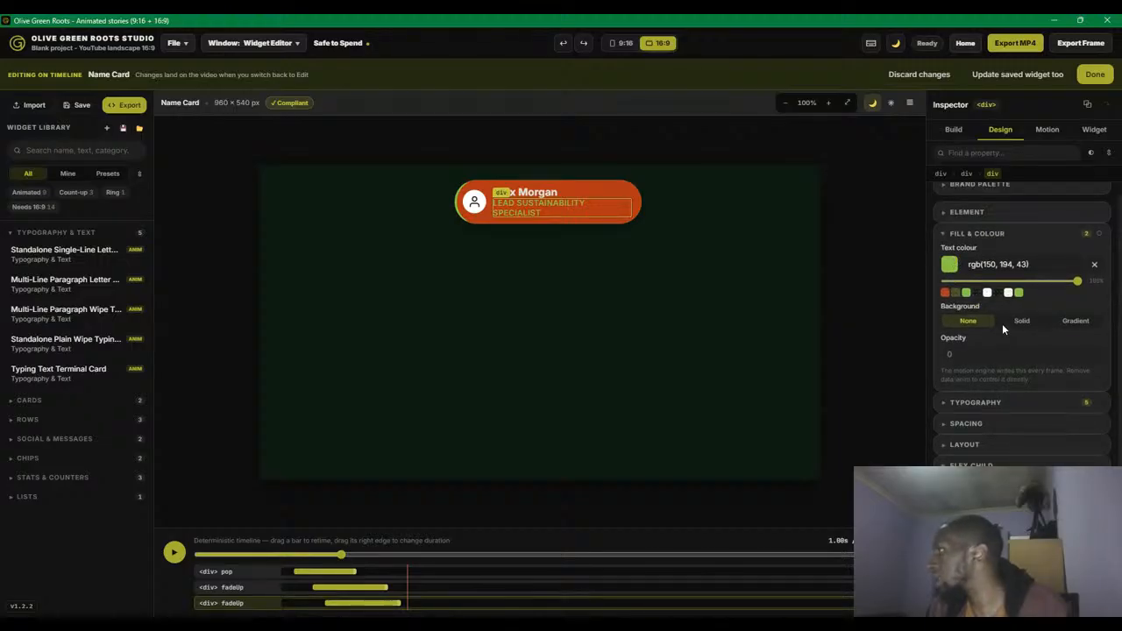
{"action": "left_click", "coordinate": [1008, 293]}
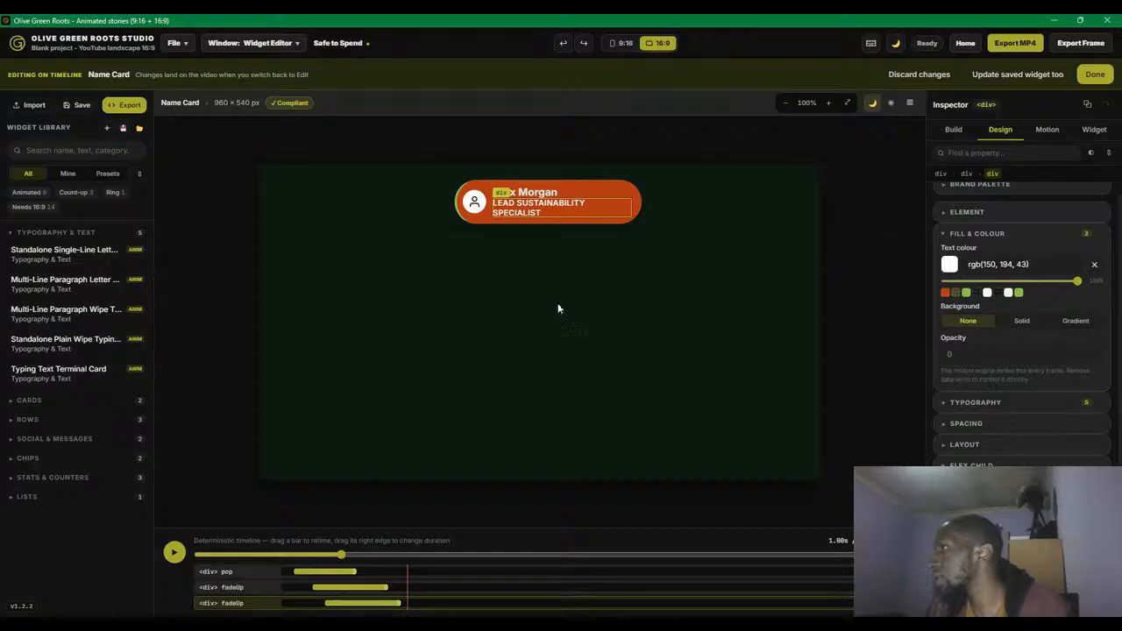
{"action": "left_click", "coordinate": [252, 43]}
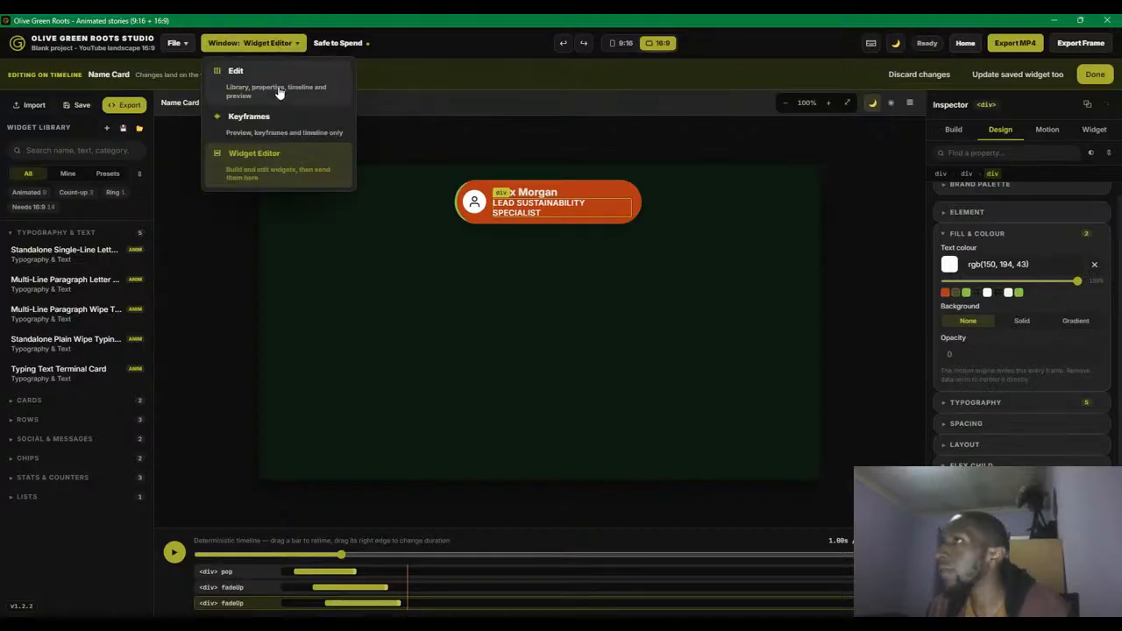
{"action": "left_click", "coordinate": [279, 88]}
- Replace the second card's placeholder job title with the copied job title text
{"action": "left_click", "coordinate": [533, 100]}
{"action": "left_click", "coordinate": [924, 218]}
{"action": "key", "text": "ctrl+a"}
{"action": "key", "text": "ctrl+v"}
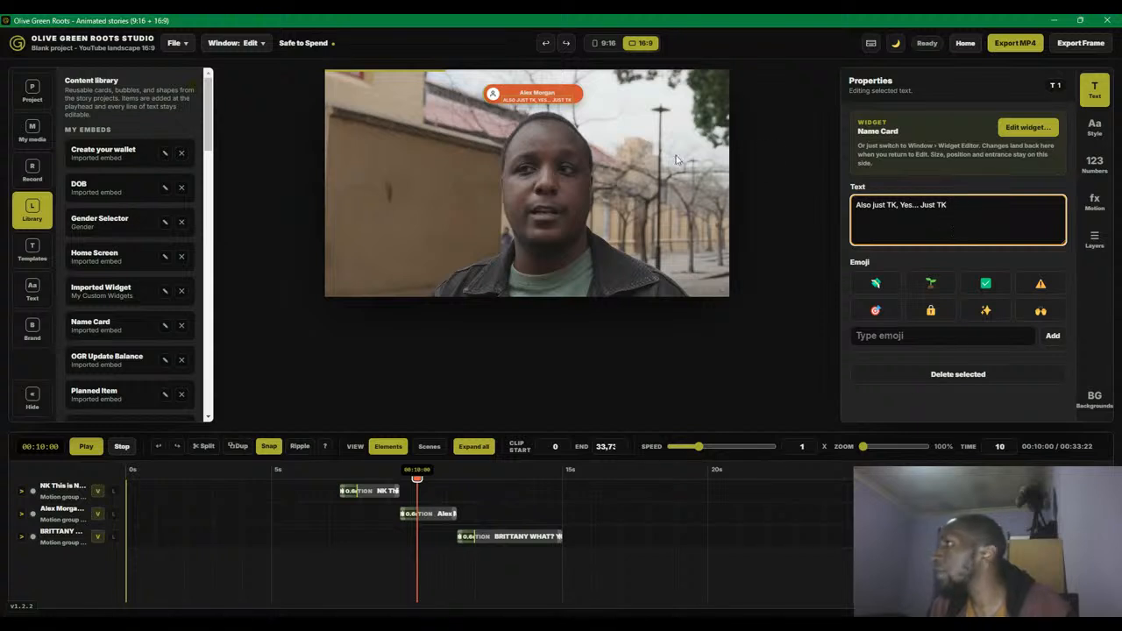
- Replace the second card's placeholder name with the speaker's initials in capital letters
{"action": "left_click", "coordinate": [538, 92]}
{"action": "left_click", "coordinate": [985, 241]}
{"action": "key", "text": "ctrl+a"}
{"action": "type", "text": "tk"}
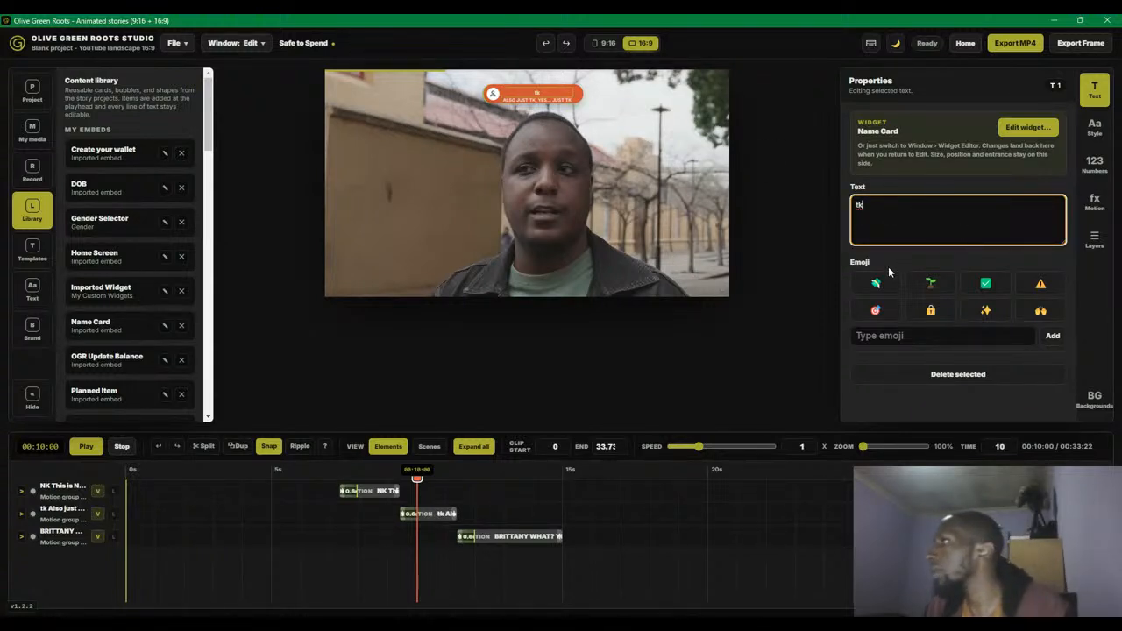
{"action": "type", "text": "TK"}
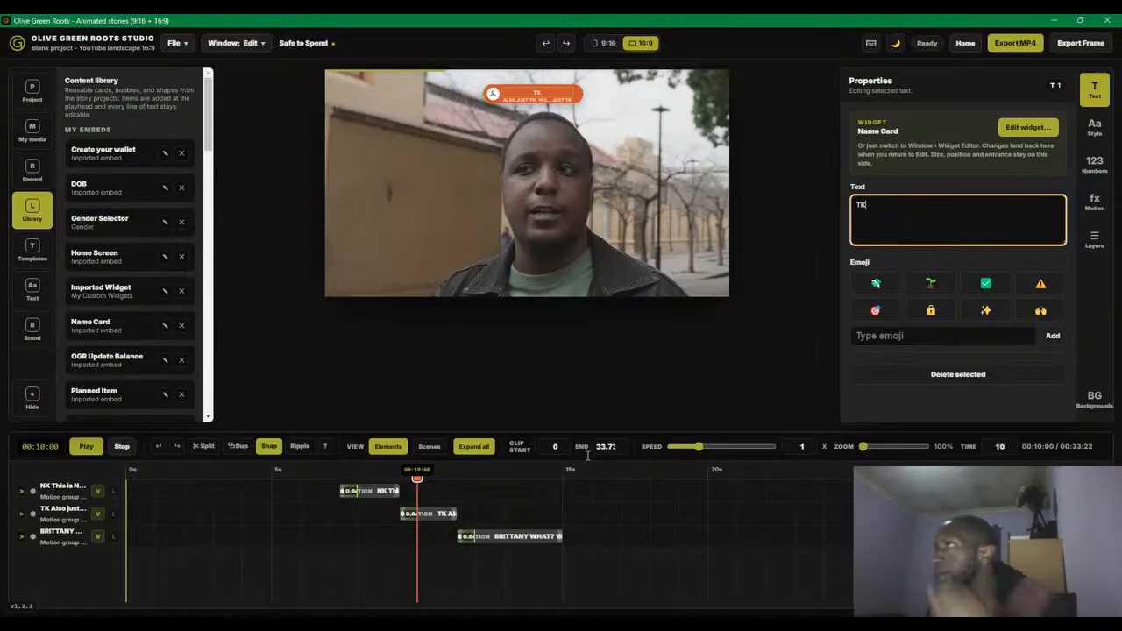
- Play the video from before the first name card to past the third to check all three cards
{"action": "mouse_move", "coordinate": [381, 480]}
{"action": "left_mouse_down"}
{"action": "mouse_move", "coordinate": [331, 474]}
{"action": "mouse_move", "coordinate": [379, 478]}
{"action": "left_mouse_up"}
{"action": "left_click", "coordinate": [541, 98]}
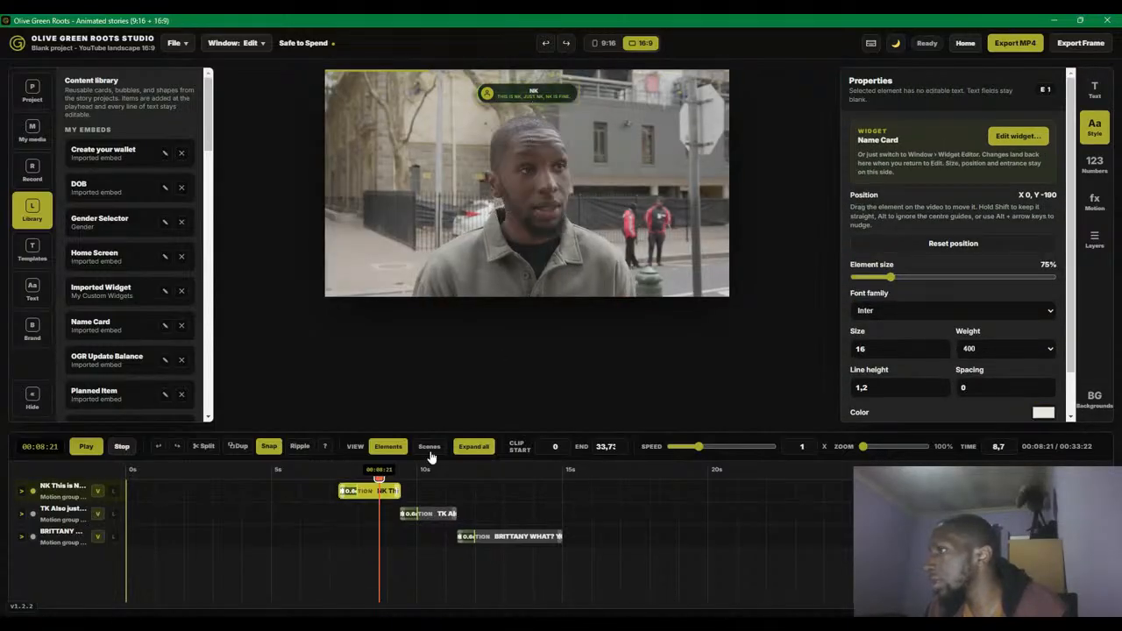
{"action": "left_click", "coordinate": [313, 474]}
{"action": "key", "text": "space"}
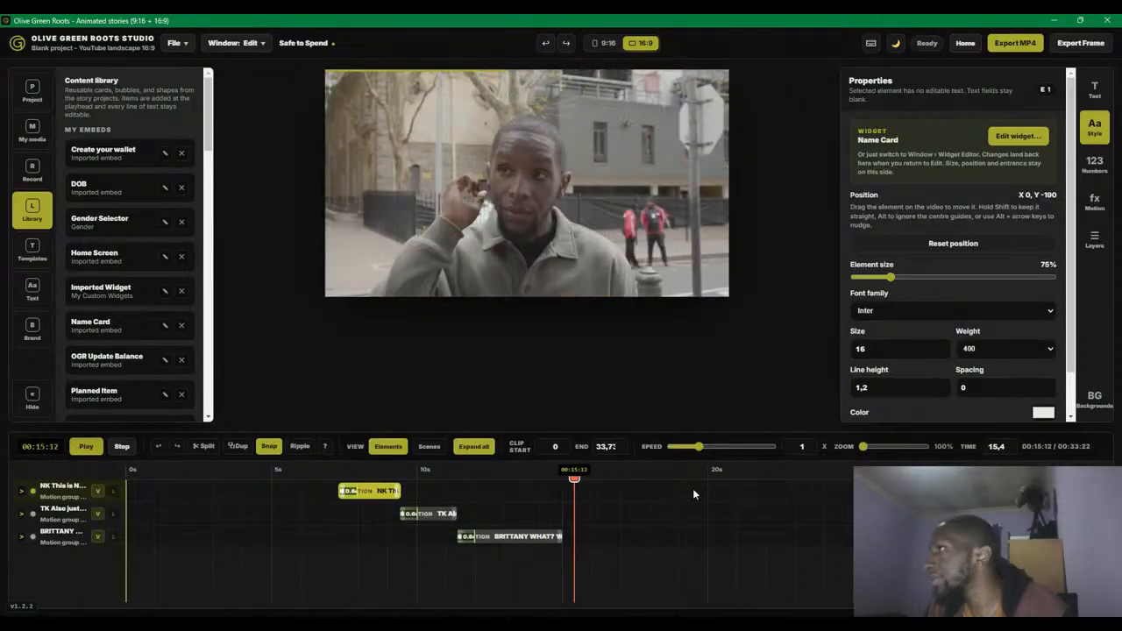
- Go to the third name card at about 13 seconds and copy its job title and name texts
{"action": "left_click", "coordinate": [511, 474]}
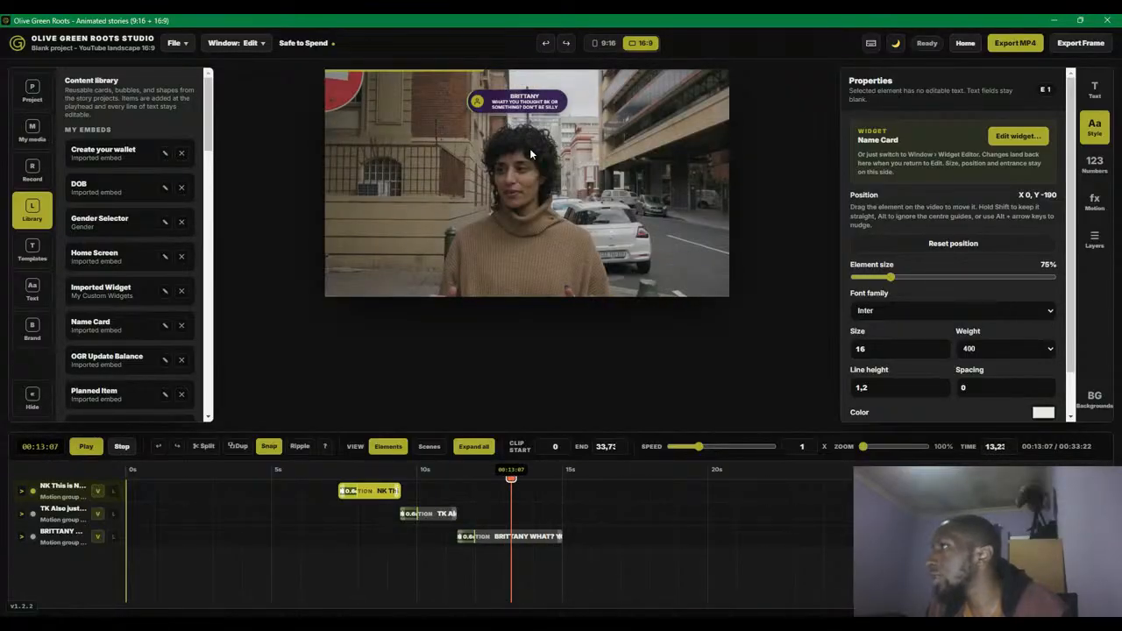
{"action": "left_click", "coordinate": [521, 107]}
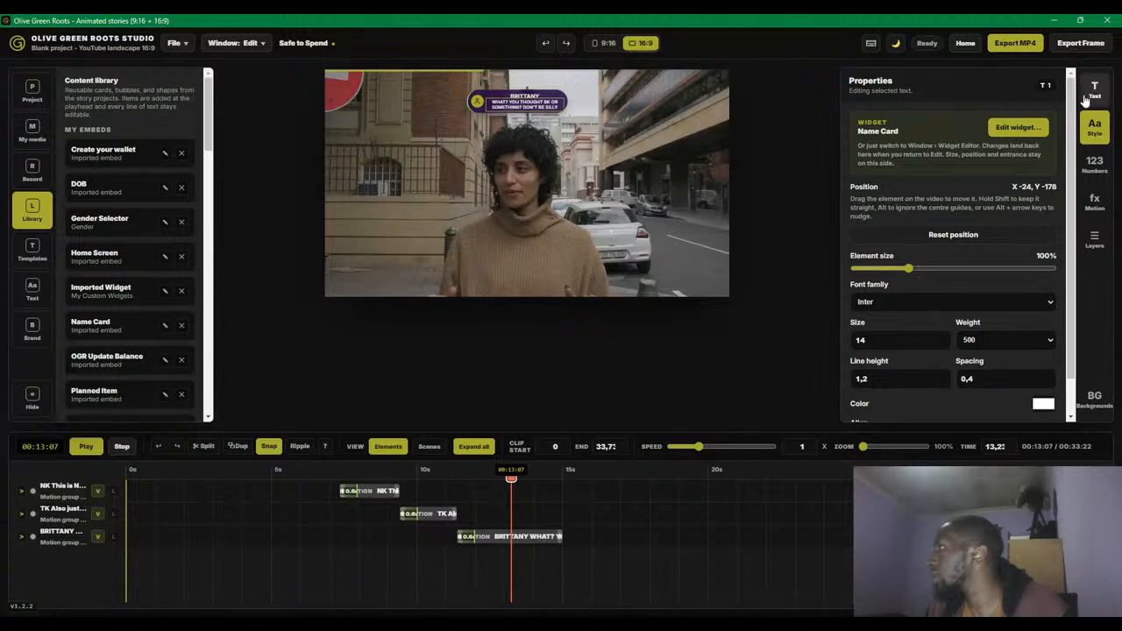
{"action": "left_click", "coordinate": [1093, 93]}
{"action": "left_click", "coordinate": [952, 219]}
{"action": "key", "text": "ctrl+a"}
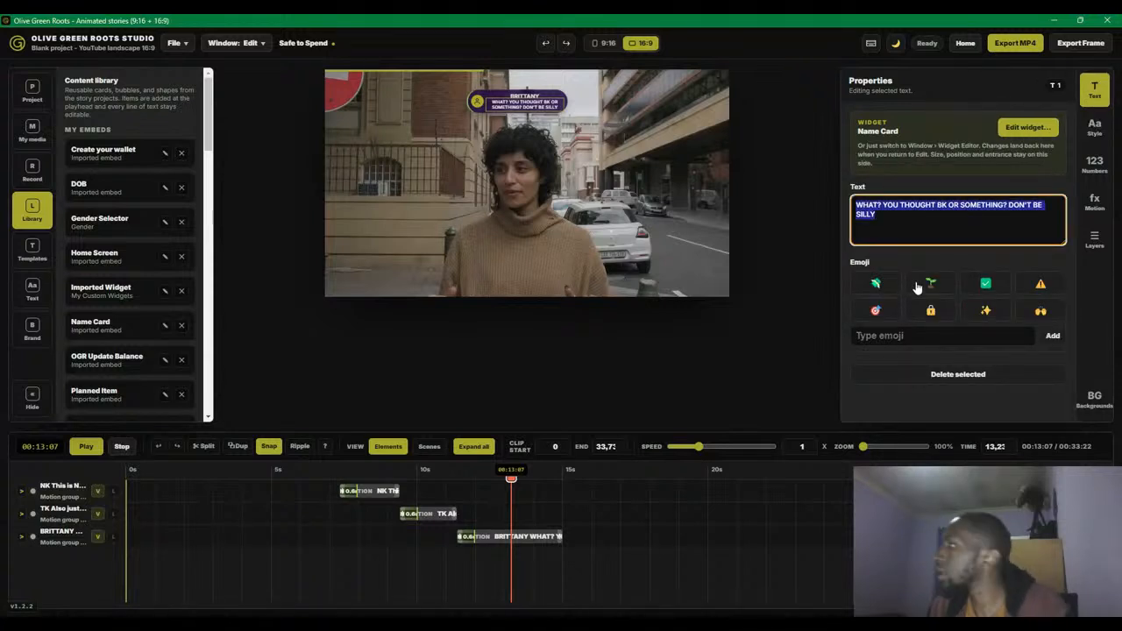
{"action": "left_click", "coordinate": [526, 95]}
{"action": "left_click", "coordinate": [903, 222]}
{"action": "key", "text": "ctrl+a"}
{"action": "key", "text": "ctrl+c"}
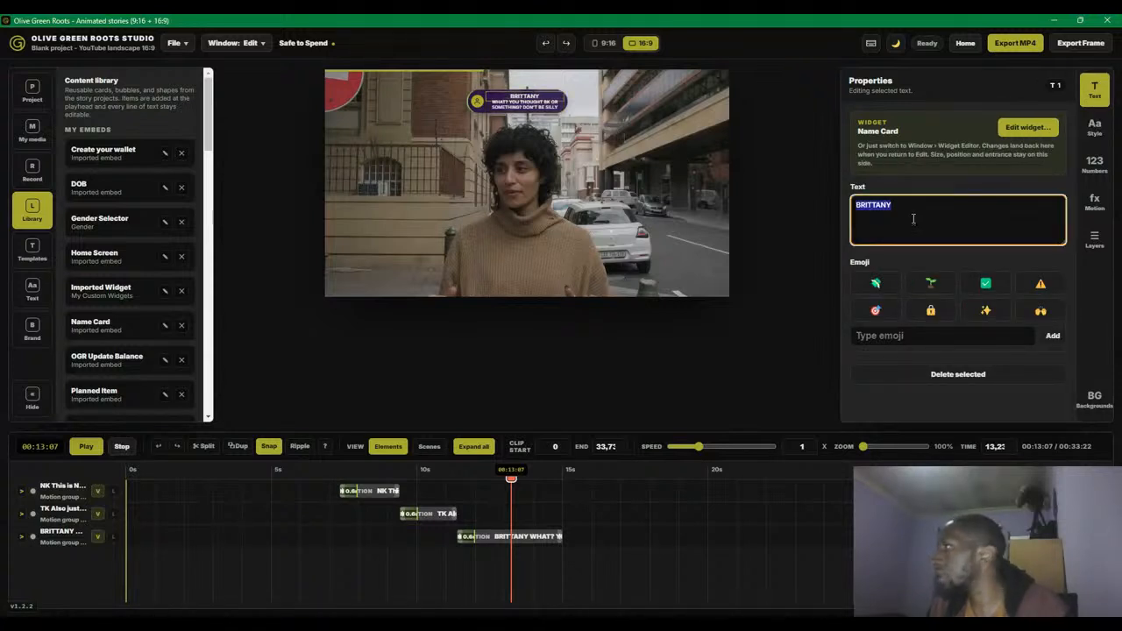
- Change the third card's round profile icon background to light blue in the Widget Editor and return to the Edit window
{"action": "left_click", "coordinate": [491, 102]}
{"action": "left_click", "coordinate": [238, 43]}
{"action": "left_click", "coordinate": [293, 166]}
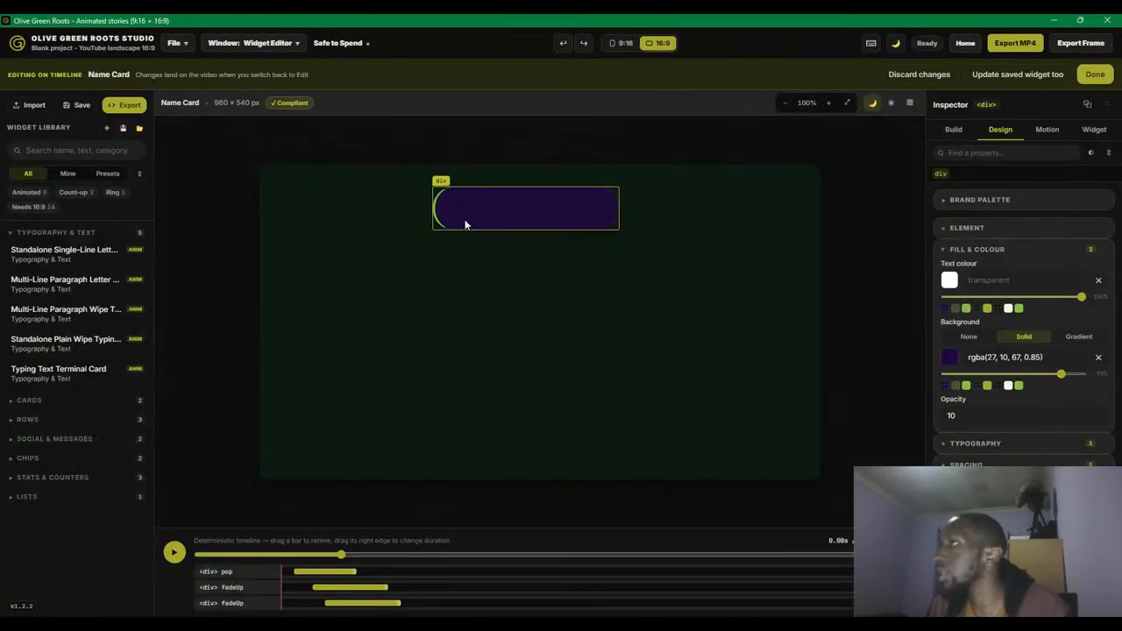
{"action": "left_click", "coordinate": [256, 555]}
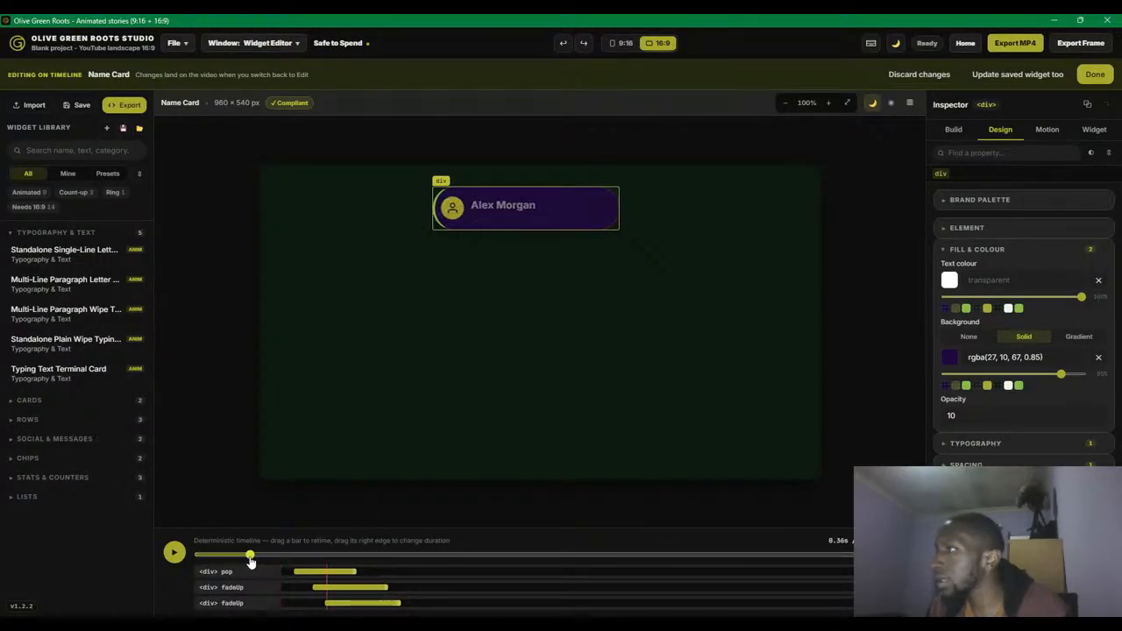
{"action": "left_click", "coordinate": [455, 205]}
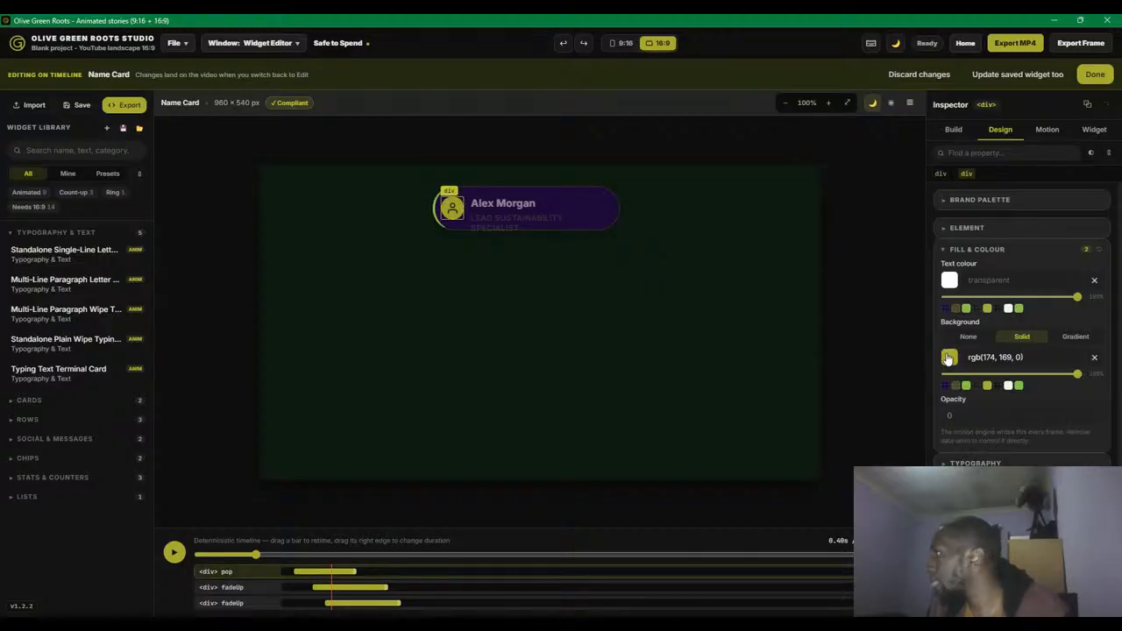
{"action": "left_click", "coordinate": [1047, 464]}
{"action": "left_click_drag", "start_coordinate": [1032, 462], "coordinate": [1030, 462]}
{"action": "left_click_drag", "start_coordinate": [1047, 380], "coordinate": [973, 348]}
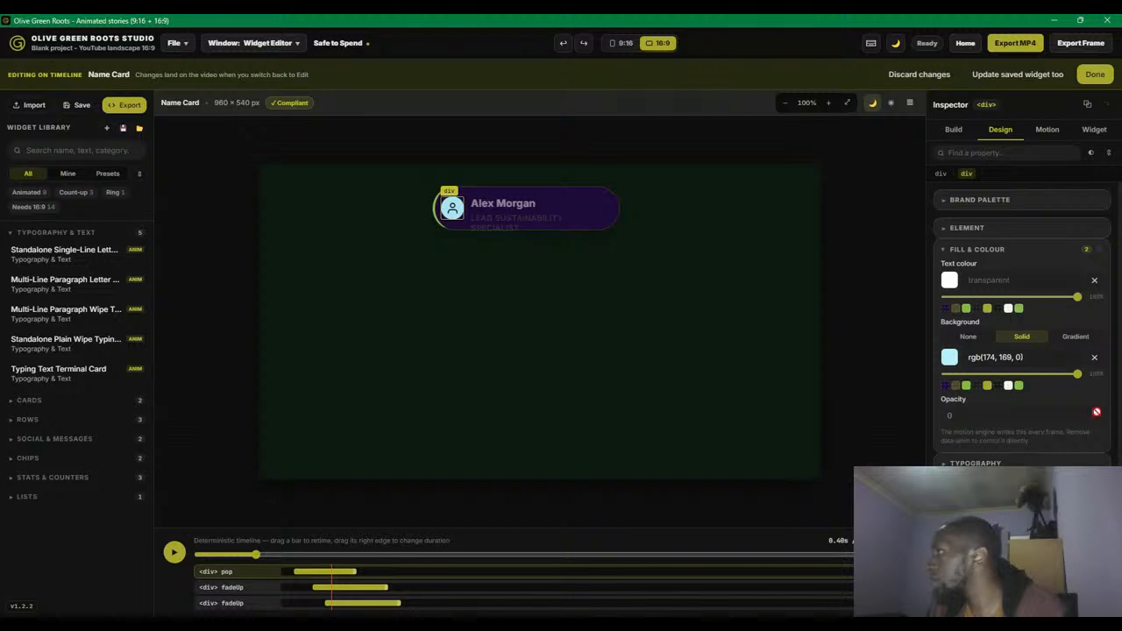
{"action": "left_click", "coordinate": [252, 43]}
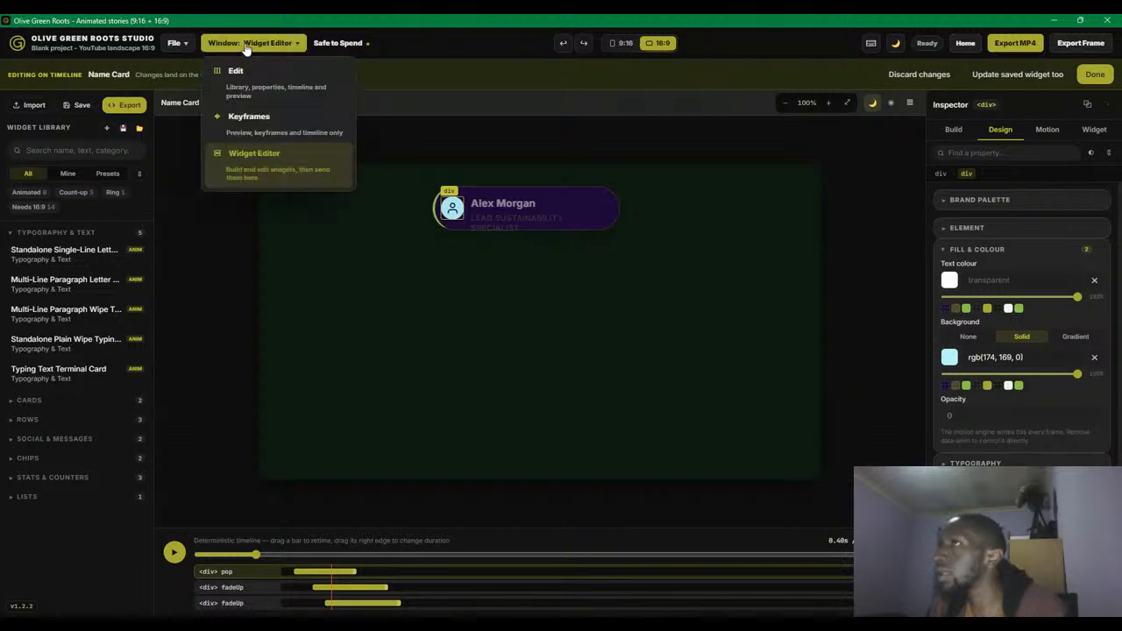
{"action": "left_click", "coordinate": [275, 88]}
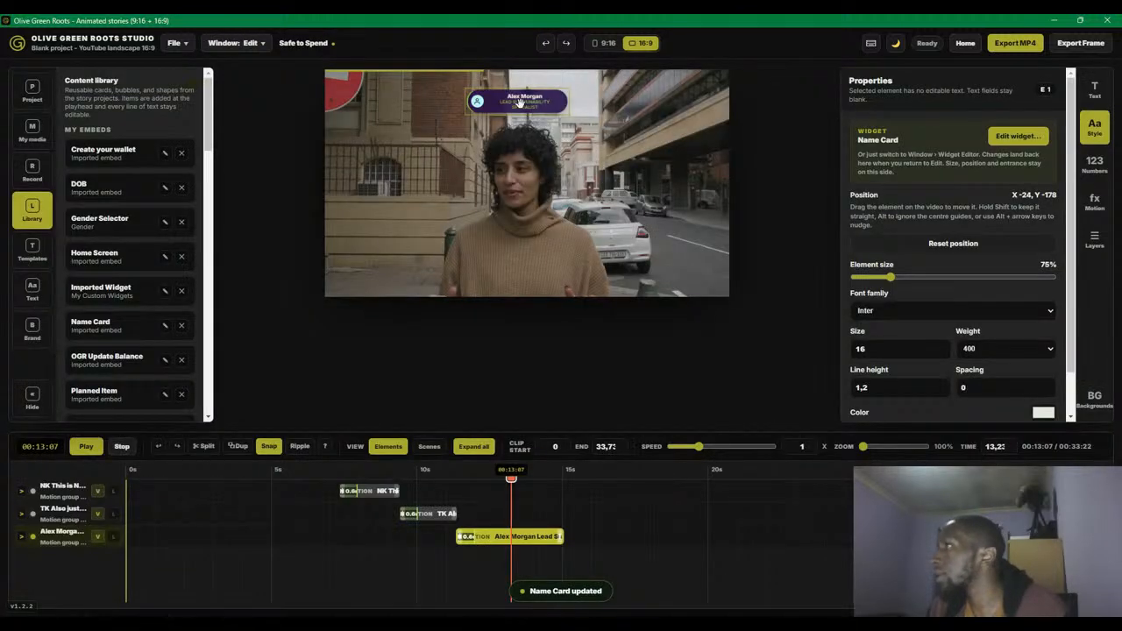
- Replace the third card's placeholder name with the speaker's name in capital letters
{"action": "left_click", "coordinate": [1094, 87]}
{"action": "left_click", "coordinate": [974, 237]}
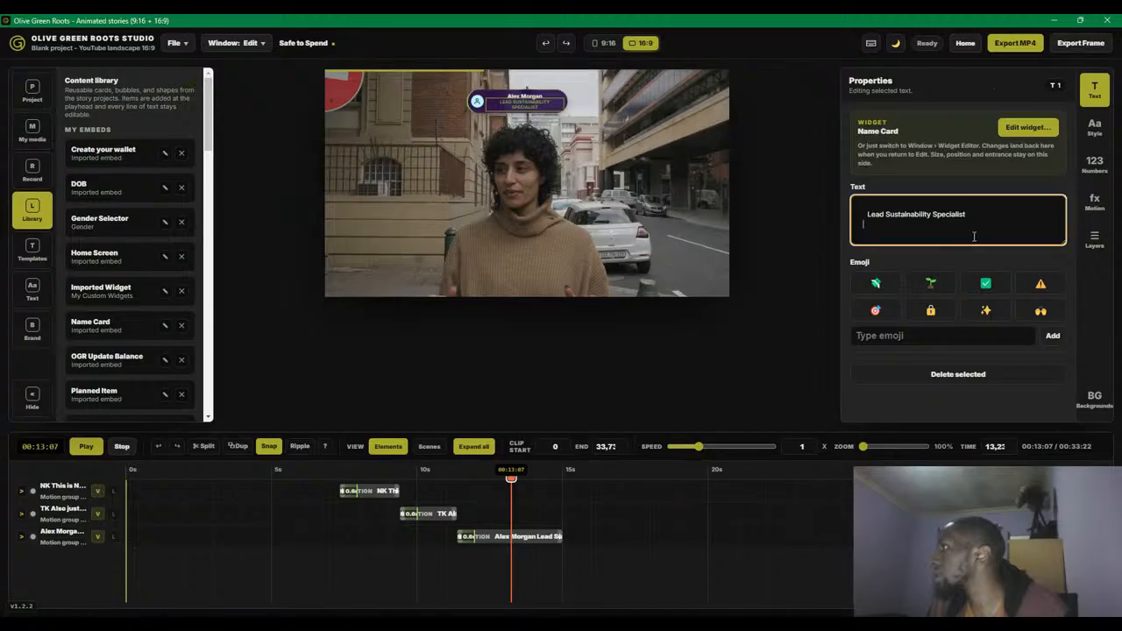
{"action": "key", "text": "ctrl+a"}
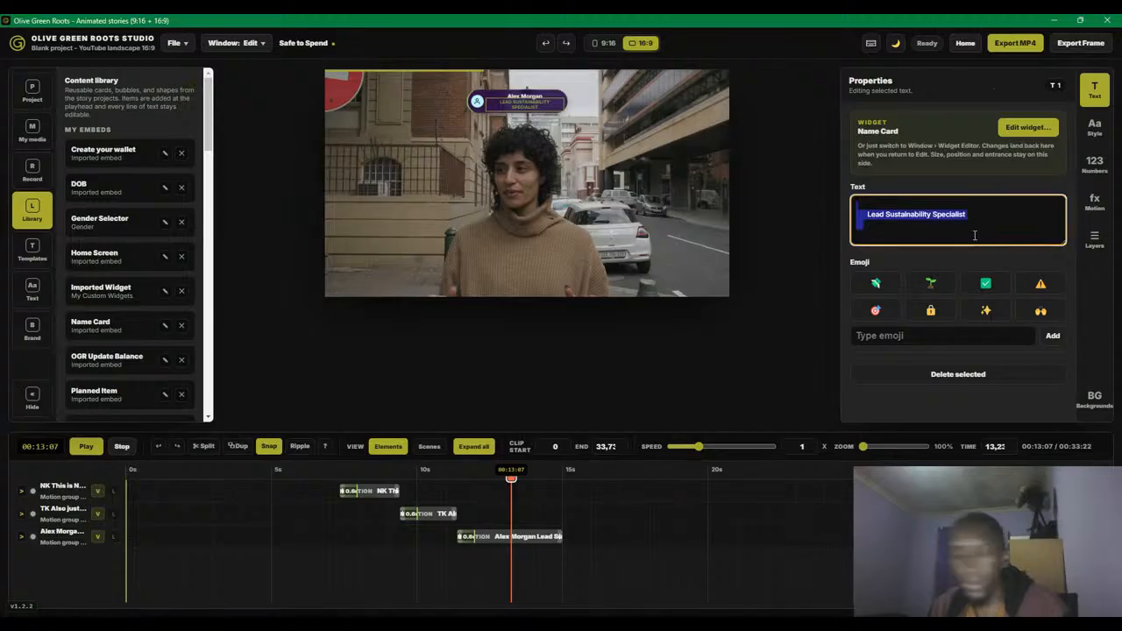
{"action": "left_click", "coordinate": [533, 102]}
{"action": "left_click", "coordinate": [922, 224]}
{"action": "key", "text": "ctrl+a"}
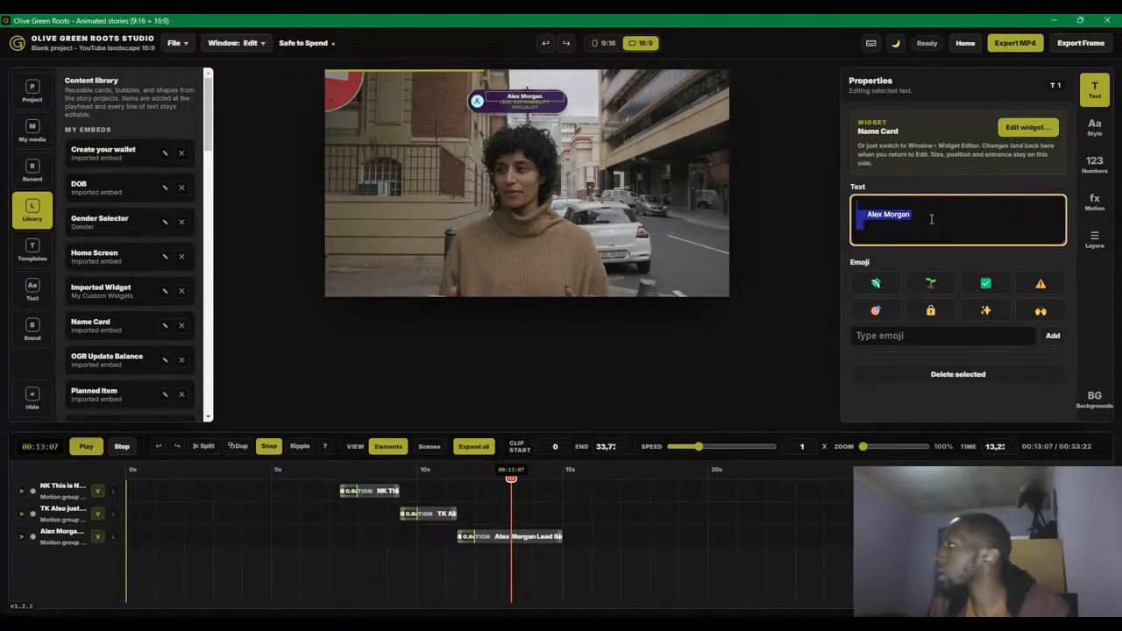
{"action": "key", "text": "ctrl+v"}
- Replace the third card's job title with "WHAT? YOU THOUGHT BK OR SOMETHING? DON'T BE SILLY" and make that text white
{"action": "left_click", "coordinate": [538, 105]}
{"action": "key", "text": "ctrl+a"}
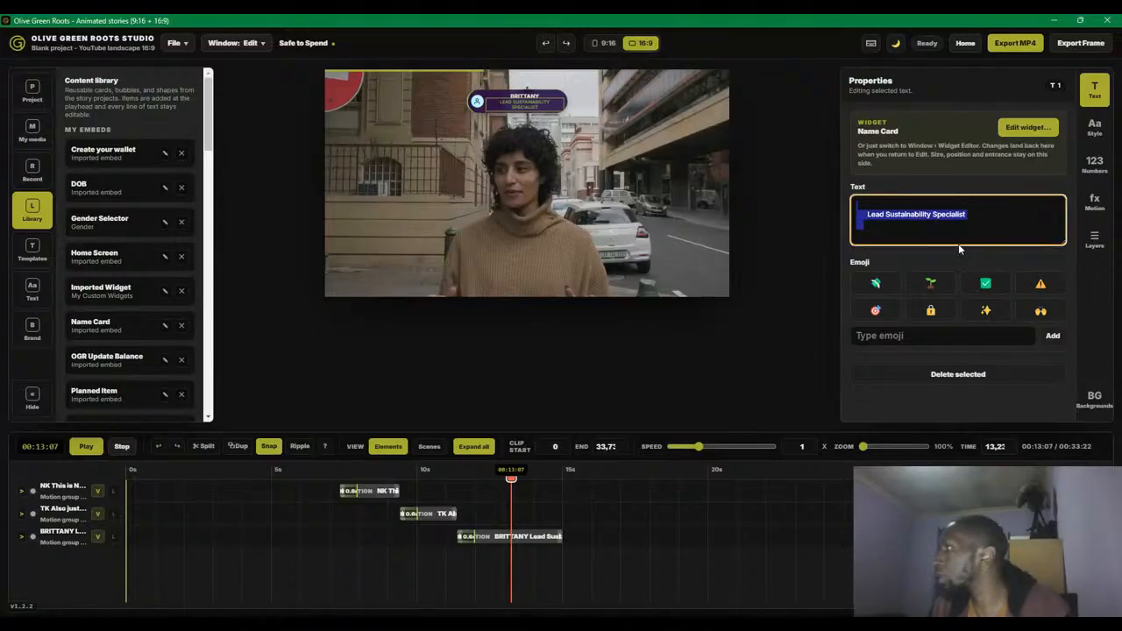
{"action": "type", "text": "WHAT? YOU THOUGHT BK OR SOMETHING? DON'T BE SILLY"}
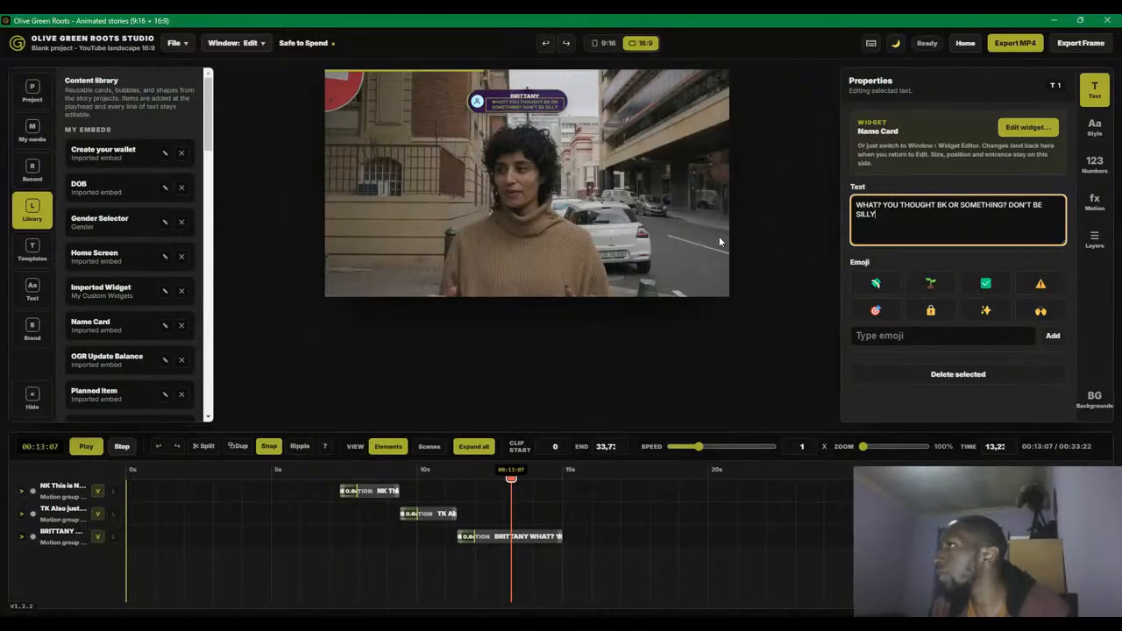
{"action": "left_click", "coordinate": [1094, 127]}
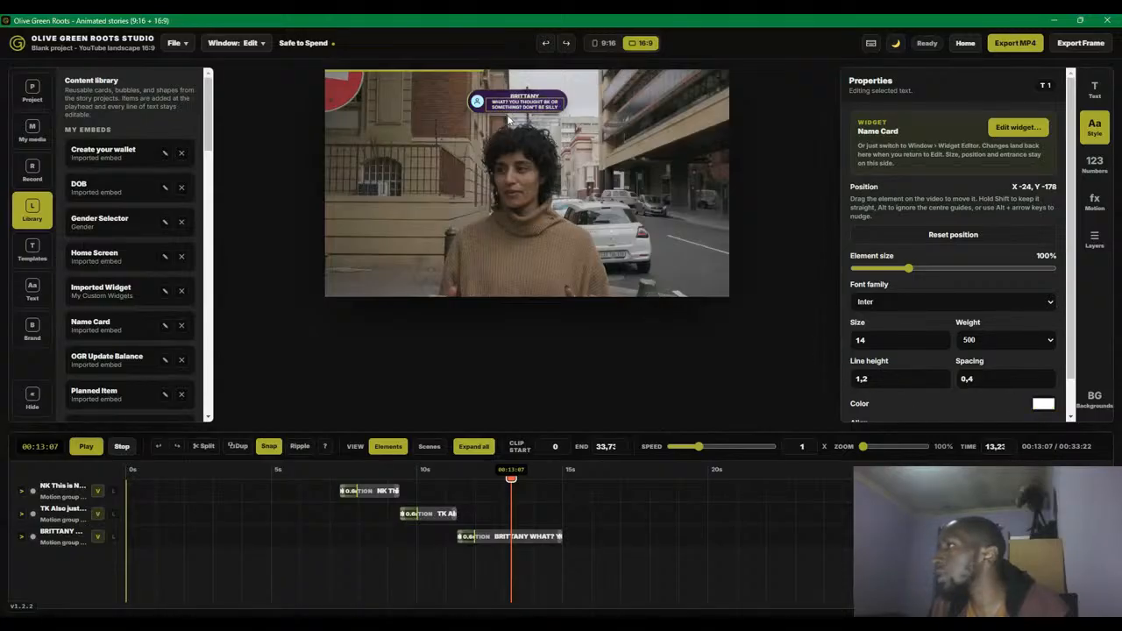
{"action": "left_click", "coordinate": [524, 91]}
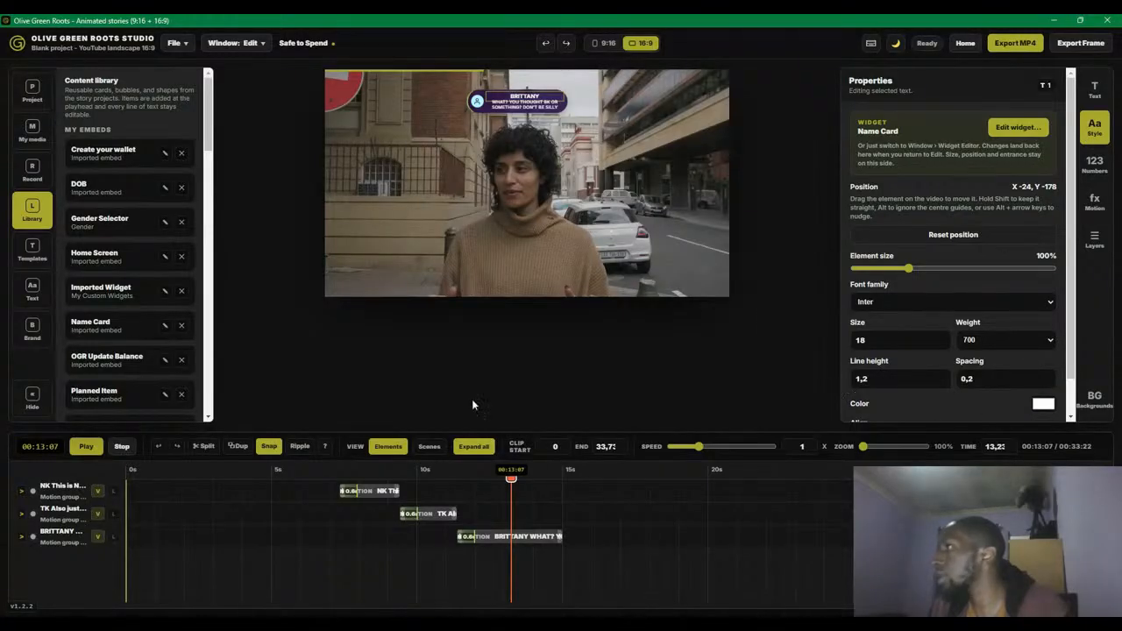
- Go to the first name card at about 8 seconds and change its second text line to white
{"action": "left_click_drag", "start_coordinate": [469, 478], "coordinate": [360, 455]}
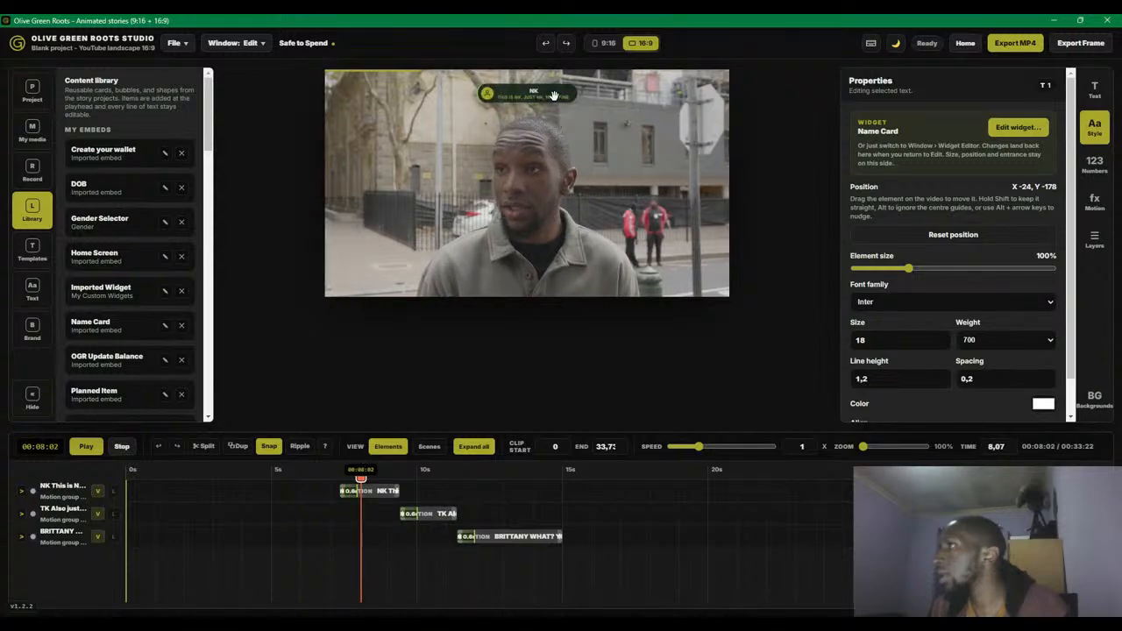
{"action": "left_click", "coordinate": [553, 94]}
{"action": "left_click_drag", "start_coordinate": [993, 415], "coordinate": [788, 348]}
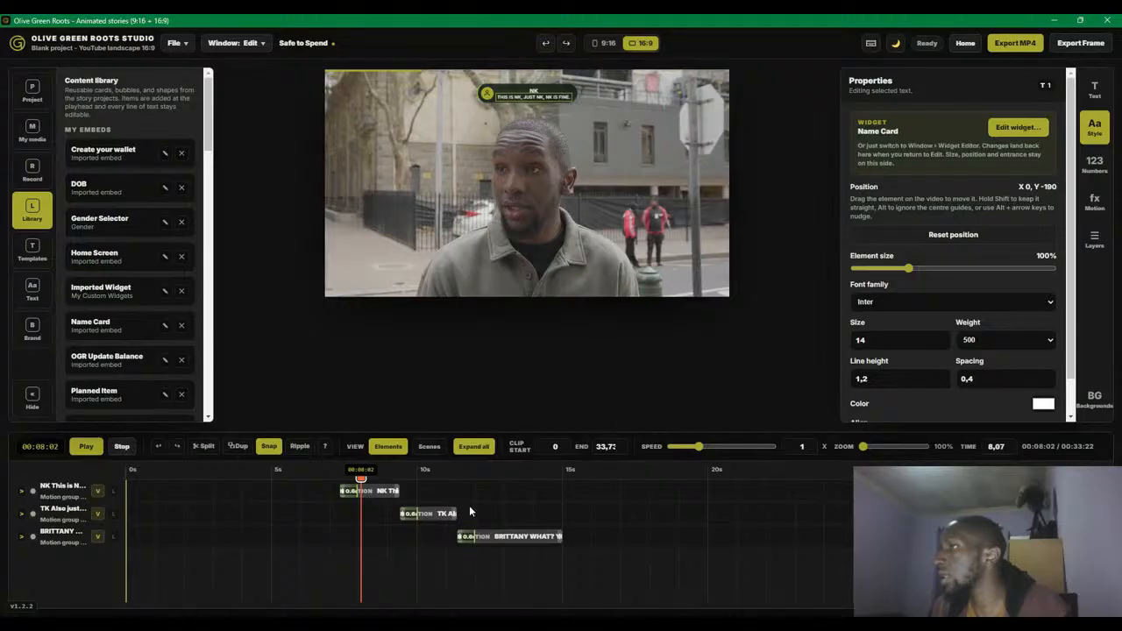
- Play the video from the start until the third name card is shown to check all three cards
{"action": "left_click_drag", "start_coordinate": [360, 478], "coordinate": [117, 491]}
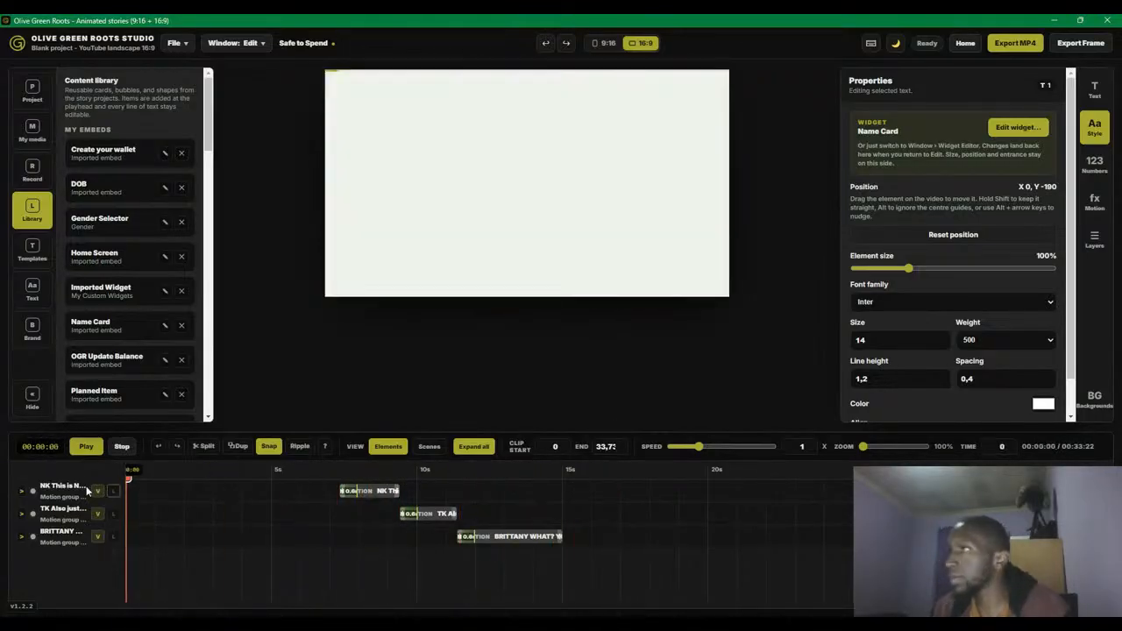
{"action": "left_click", "coordinate": [87, 446]}
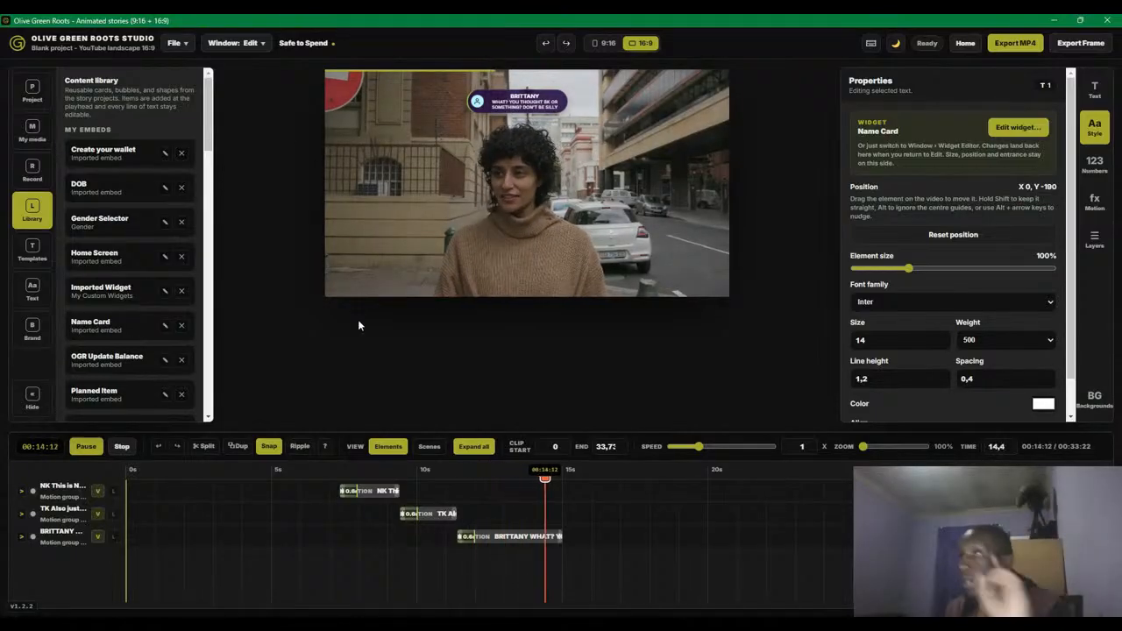
{"action": "left_click", "coordinate": [736, 474]}
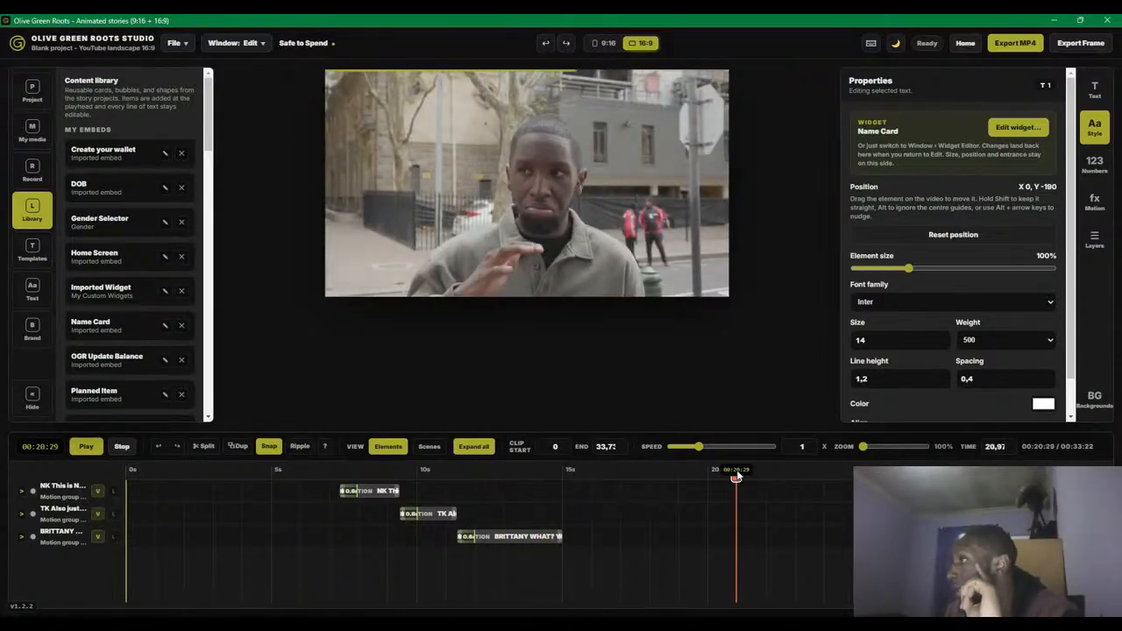
- Go to about 24.5 seconds and add the Summary card from the content library
{"action": "left_click", "coordinate": [761, 474]}
{"action": "left_click_drag", "start_coordinate": [763, 478], "coordinate": [840, 481]}
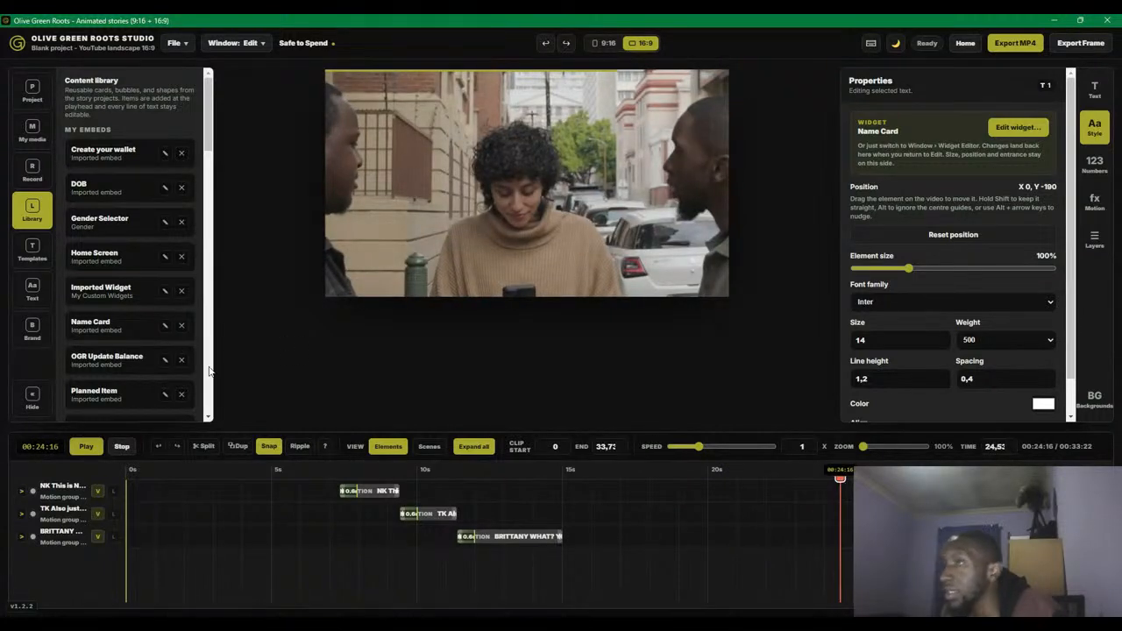
{"action": "scroll", "coordinate": [101, 241], "scroll_direction": "down", "scroll_amount": 2}
{"action": "scroll", "coordinate": [115, 311], "scroll_direction": "down", "scroll_amount": 3}
{"action": "scroll", "coordinate": [111, 325], "scroll_direction": "up", "scroll_amount": 2}
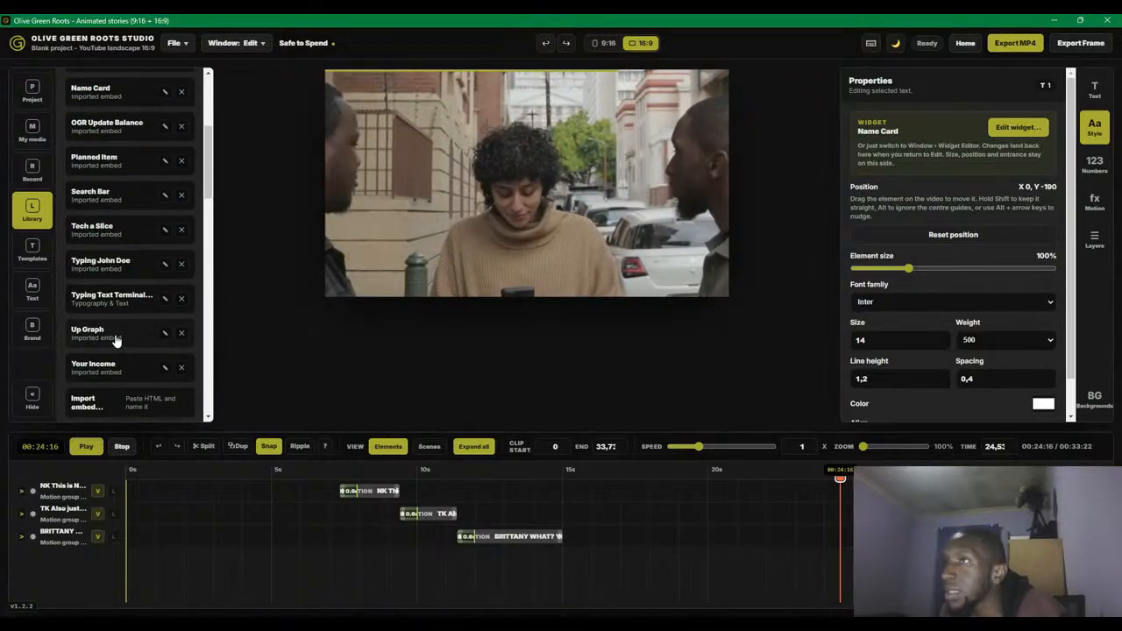
{"action": "scroll", "coordinate": [106, 337], "scroll_direction": "down", "scroll_amount": 6}
{"action": "scroll", "coordinate": [111, 350], "scroll_direction": "down", "scroll_amount": 6}
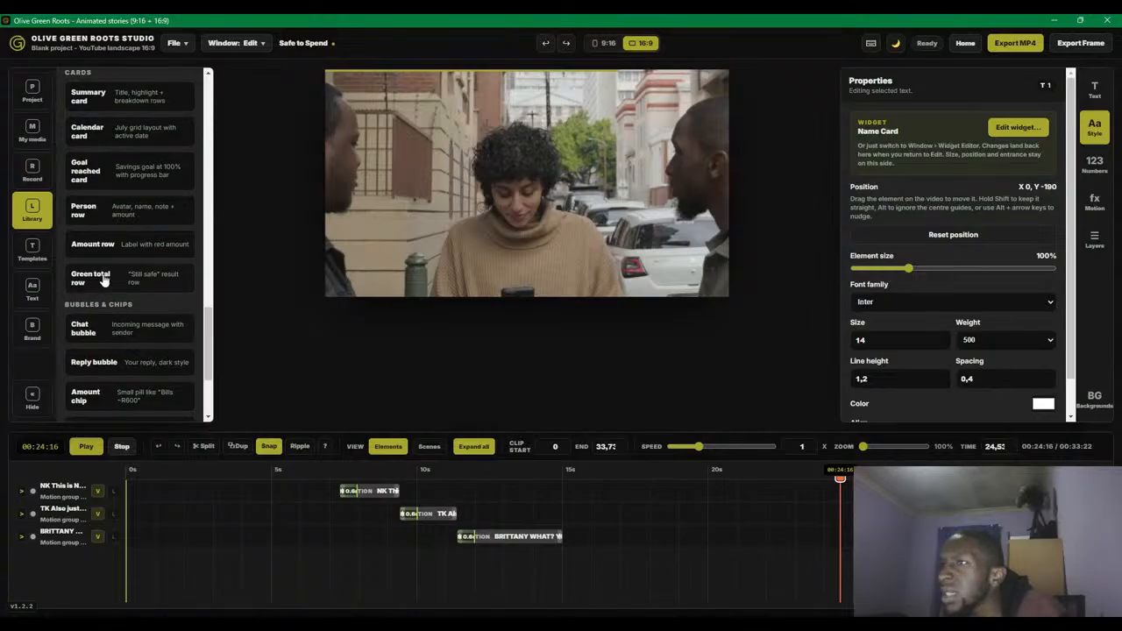
{"action": "scroll", "coordinate": [123, 263], "scroll_direction": "down", "scroll_amount": 3}
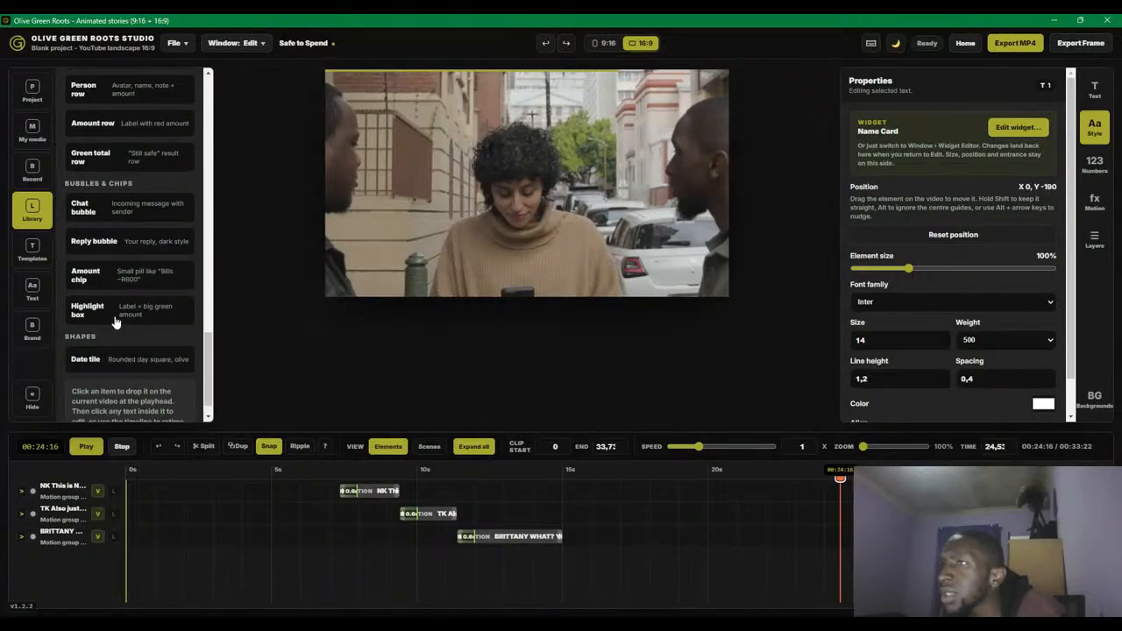
{"action": "scroll", "coordinate": [123, 306], "scroll_direction": "up", "scroll_amount": 6}
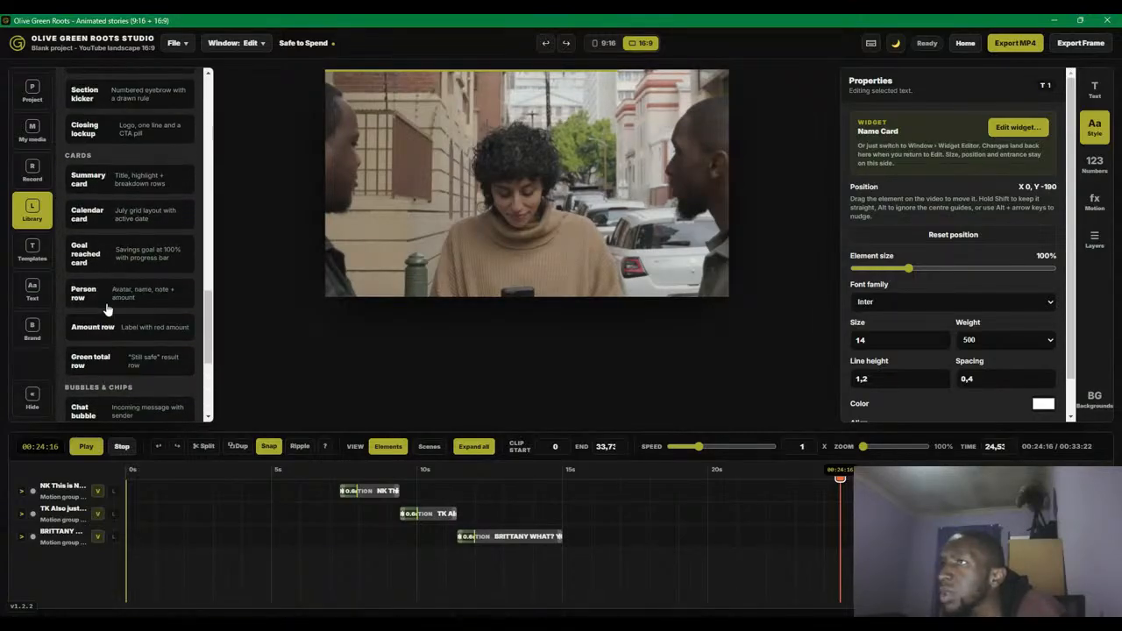
{"action": "left_click", "coordinate": [116, 188]}
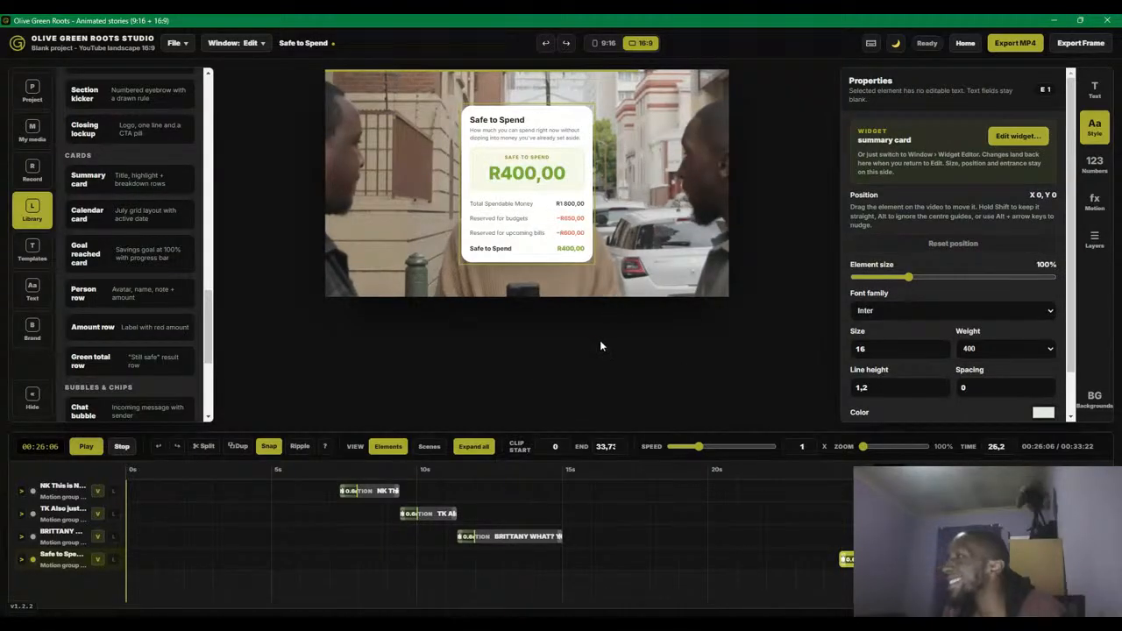
- Reduce the summary card's element size to 55% and place it lower over the woman's chest at X 0, Y 121
{"action": "left_click_drag", "start_coordinate": [530, 211], "coordinate": [532, 225]}
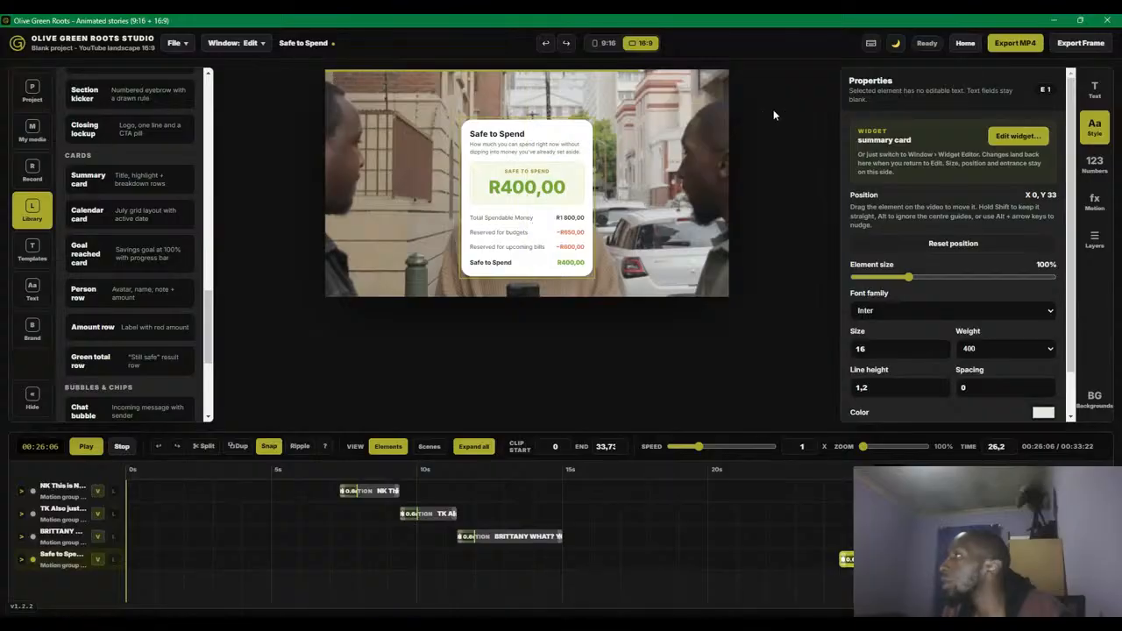
{"action": "left_click_drag", "start_coordinate": [909, 277], "coordinate": [878, 278]}
{"action": "left_click_drag", "start_coordinate": [532, 222], "coordinate": [530, 259]}
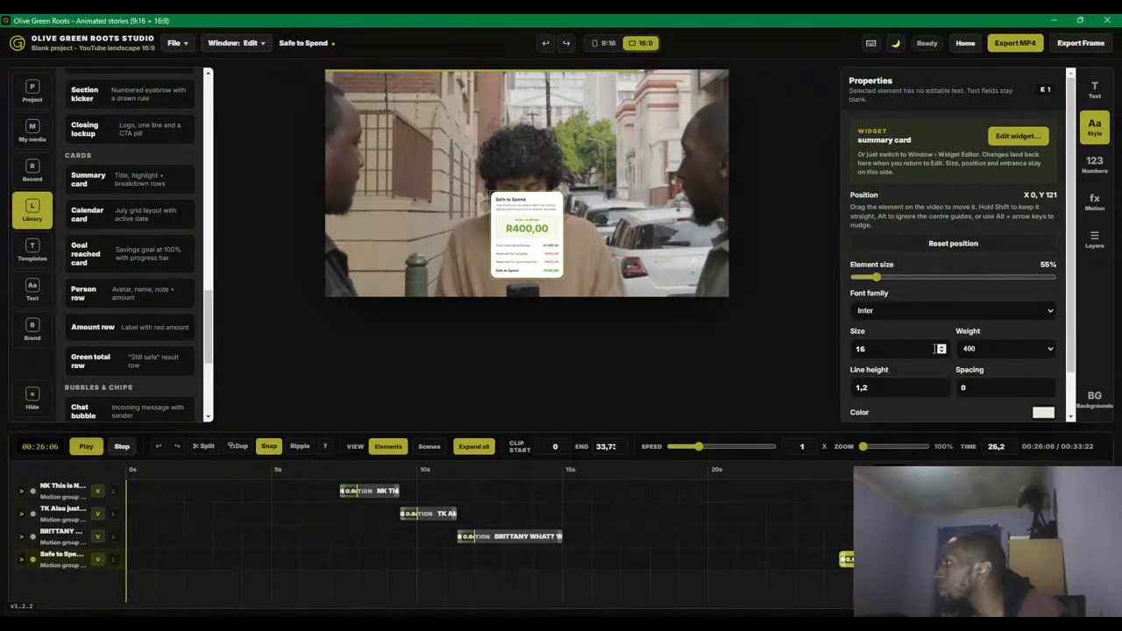
- Select the whole summary card and open it in the Widget Editor
{"action": "left_click", "coordinate": [549, 195]}
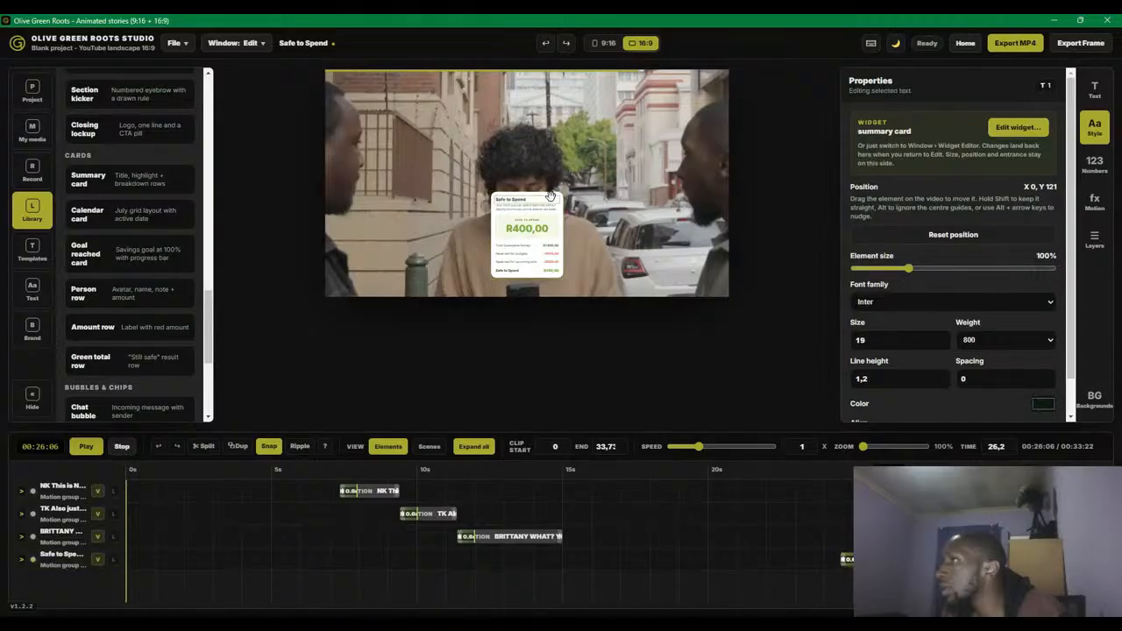
{"action": "left_click", "coordinate": [554, 191]}
{"action": "scroll", "coordinate": [1008, 333], "scroll_direction": "down", "scroll_amount": 1}
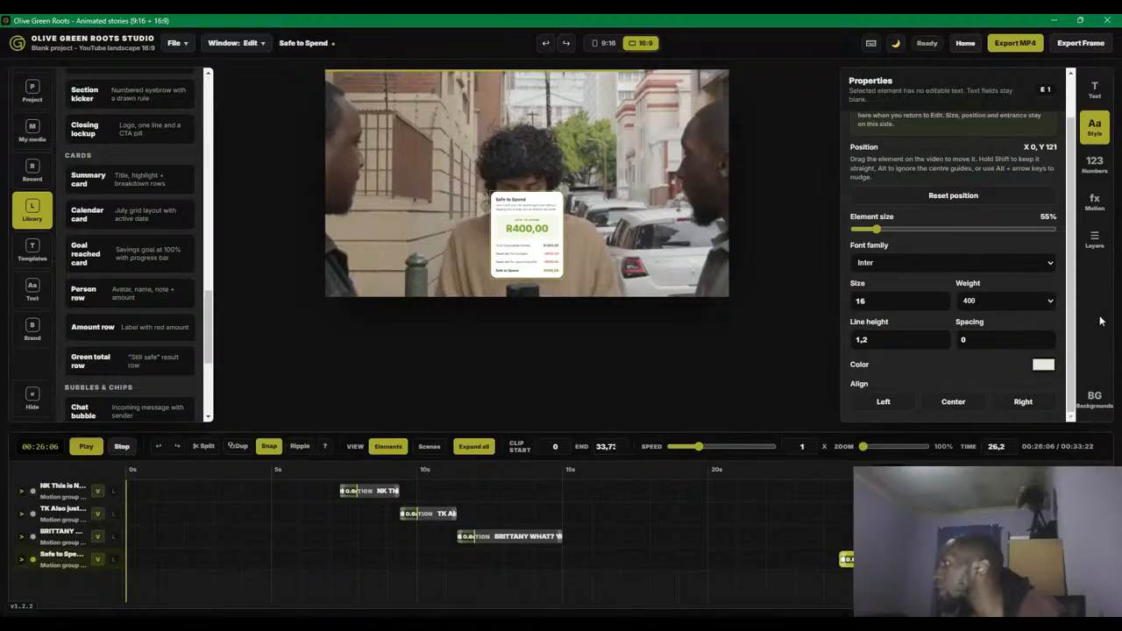
{"action": "scroll", "coordinate": [996, 325], "scroll_direction": "up", "scroll_amount": 1}
{"action": "scroll", "coordinate": [995, 331], "scroll_direction": "down", "scroll_amount": 1}
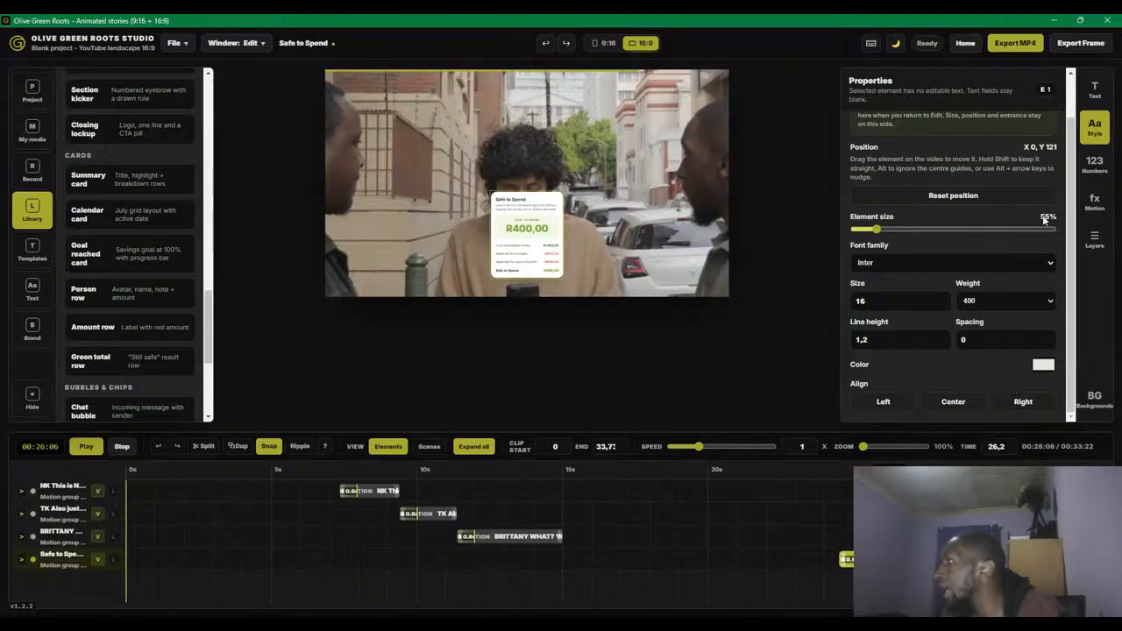
{"action": "left_click", "coordinate": [237, 45]}
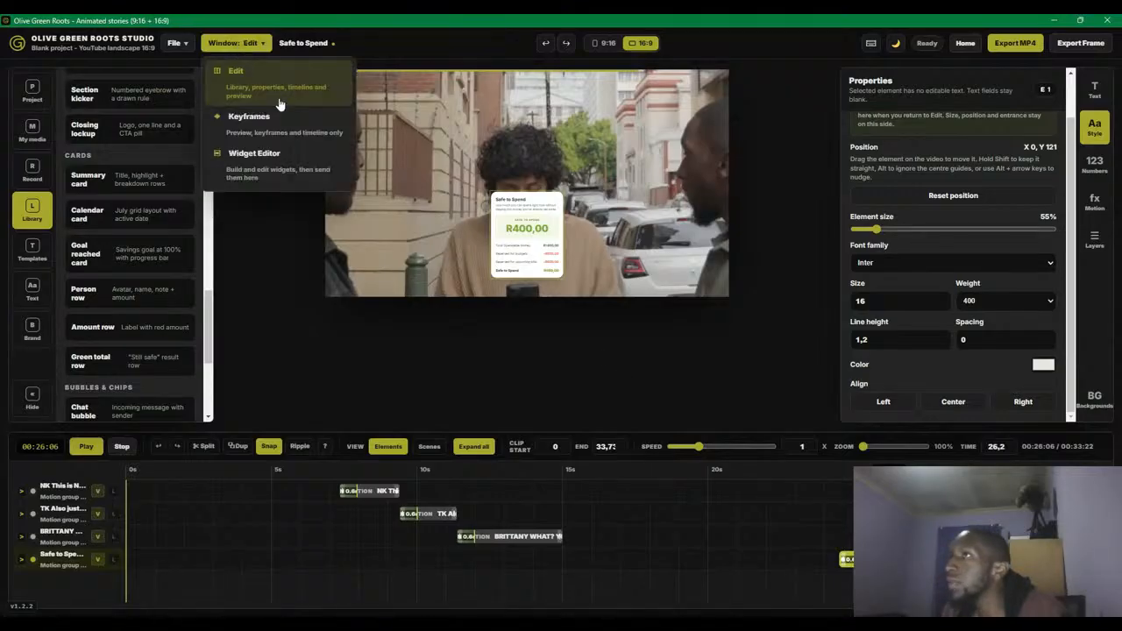
{"action": "left_click", "coordinate": [259, 152]}
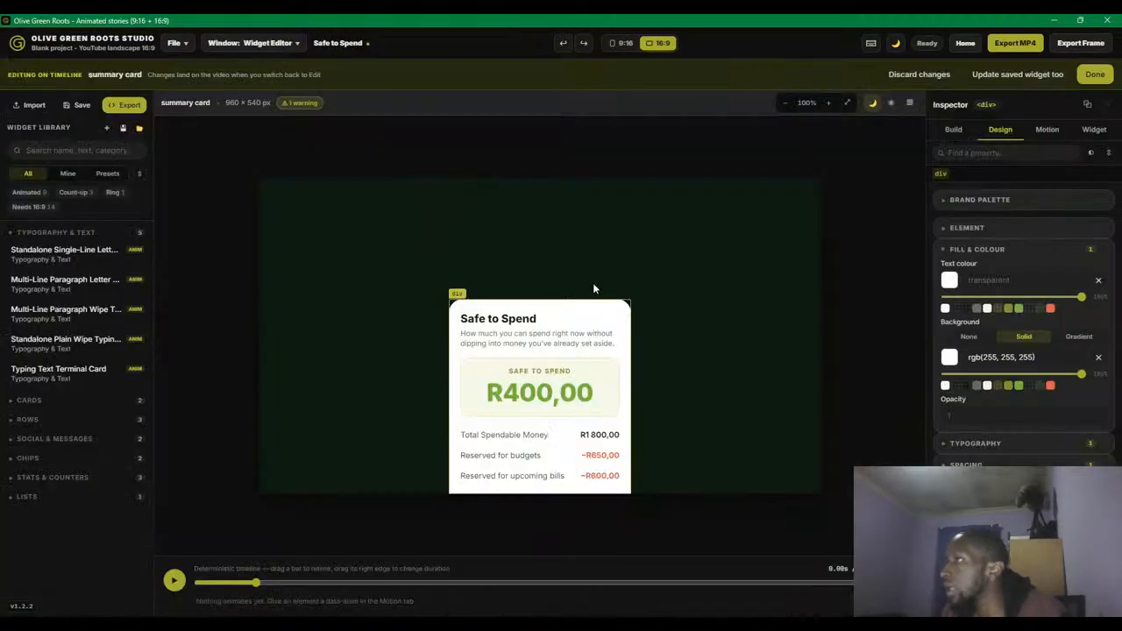
- Try a dark background, an opacity of 50 and a see-through fill on the summary card, restoring the solid white background
{"action": "left_click", "coordinate": [955, 391]}
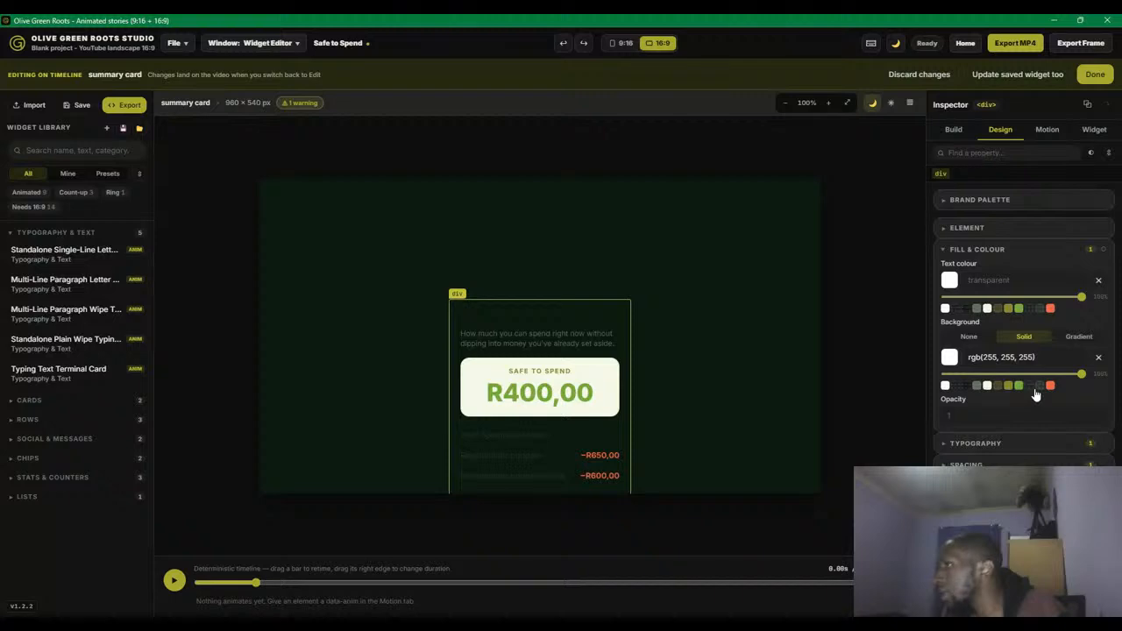
{"action": "left_click", "coordinate": [946, 387]}
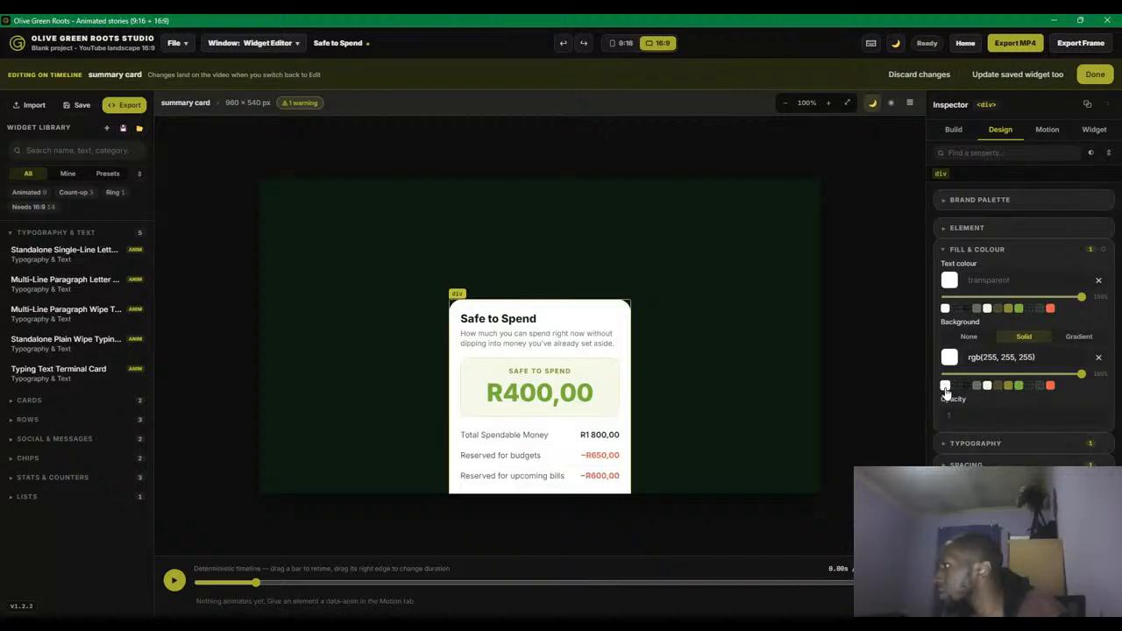
{"action": "left_click", "coordinate": [970, 417]}
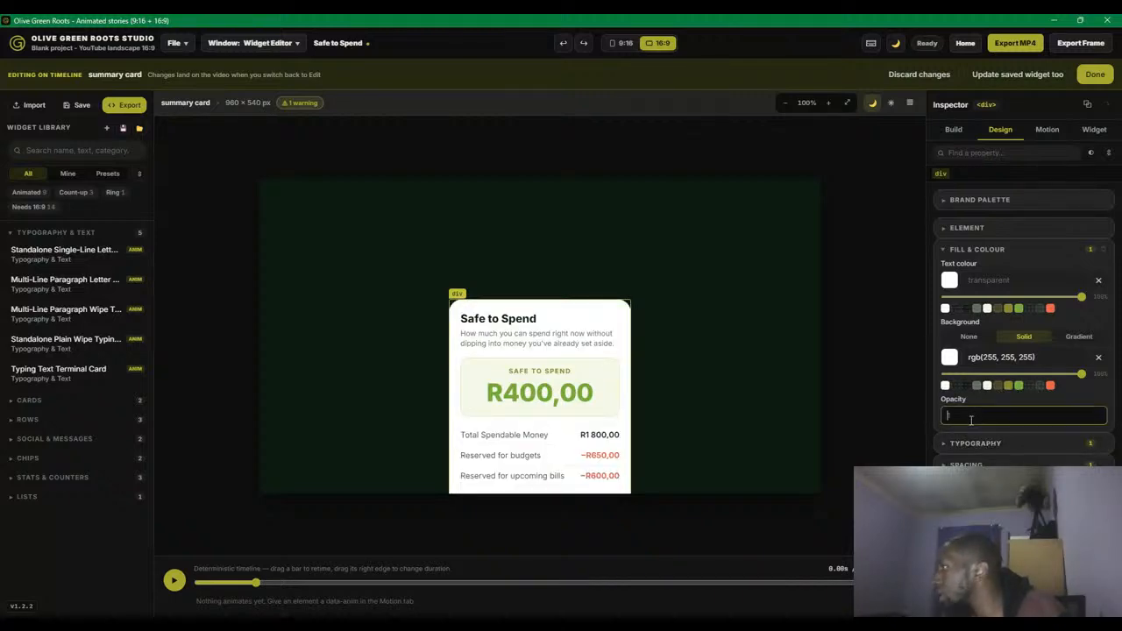
{"action": "type", "text": "50"}
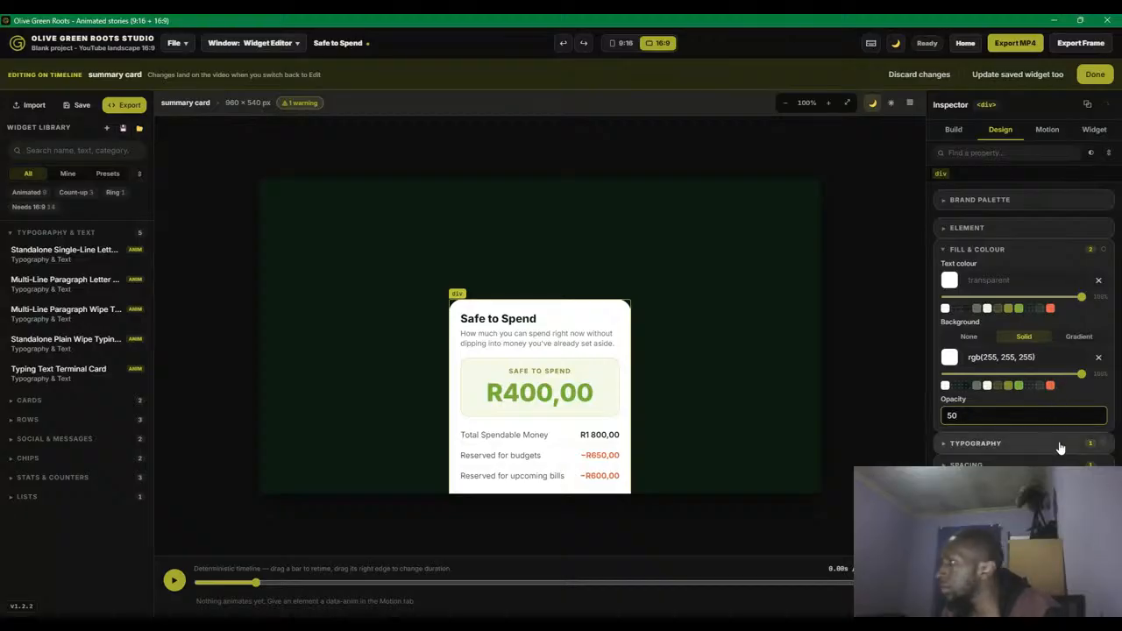
{"action": "left_click", "coordinate": [1043, 430]}
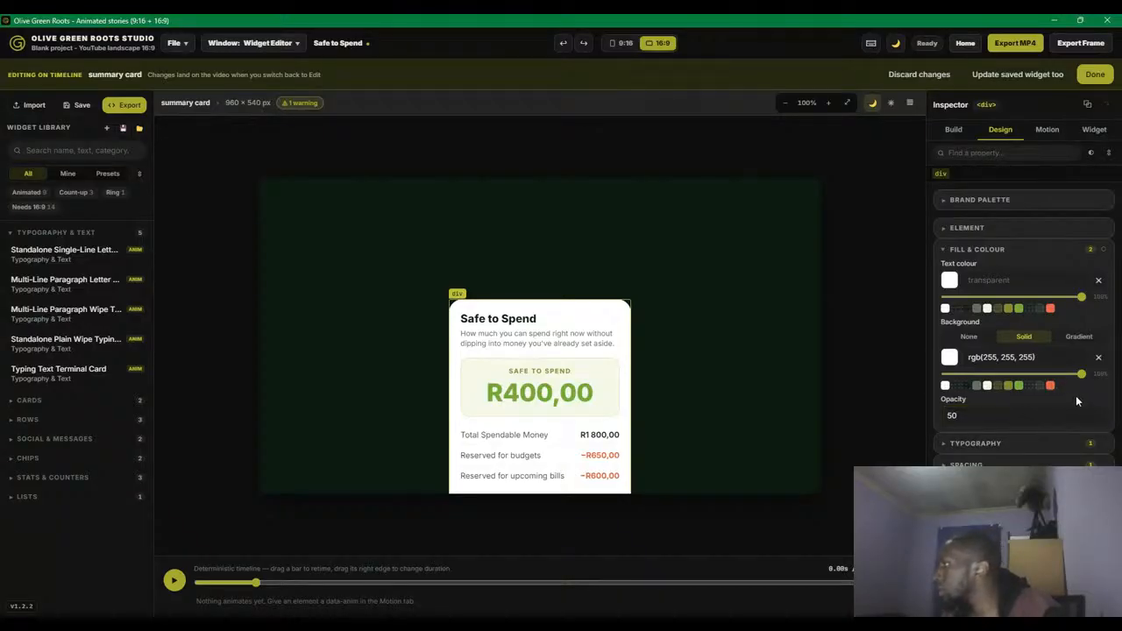
{"action": "left_click_drag", "start_coordinate": [1081, 374], "coordinate": [1012, 377]}
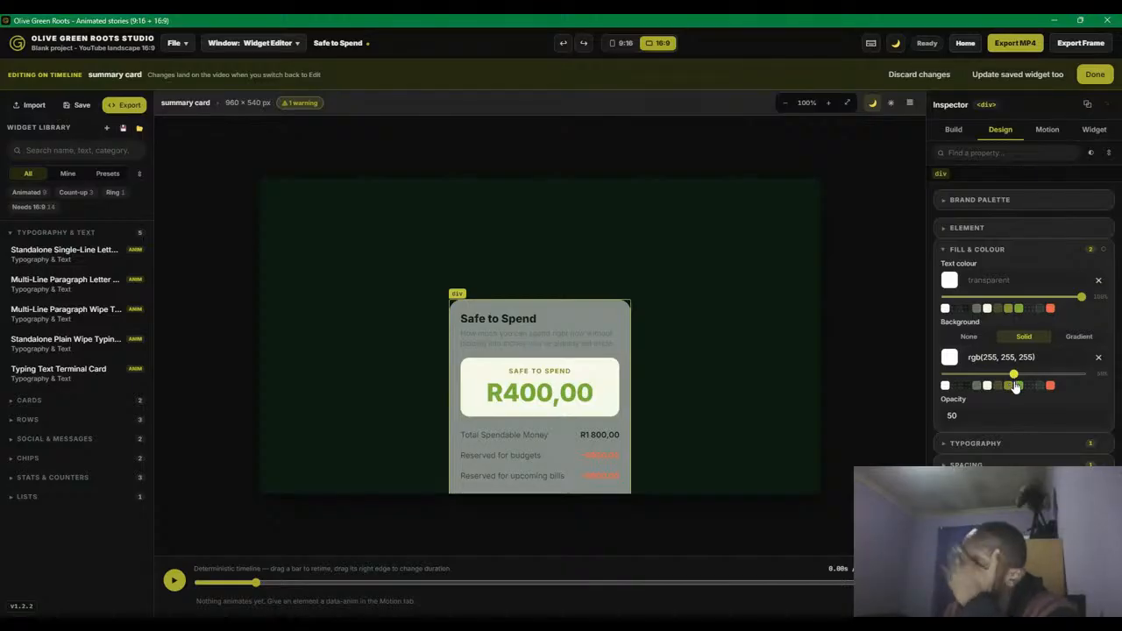
{"action": "left_click_drag", "start_coordinate": [1015, 388], "coordinate": [1092, 386]}
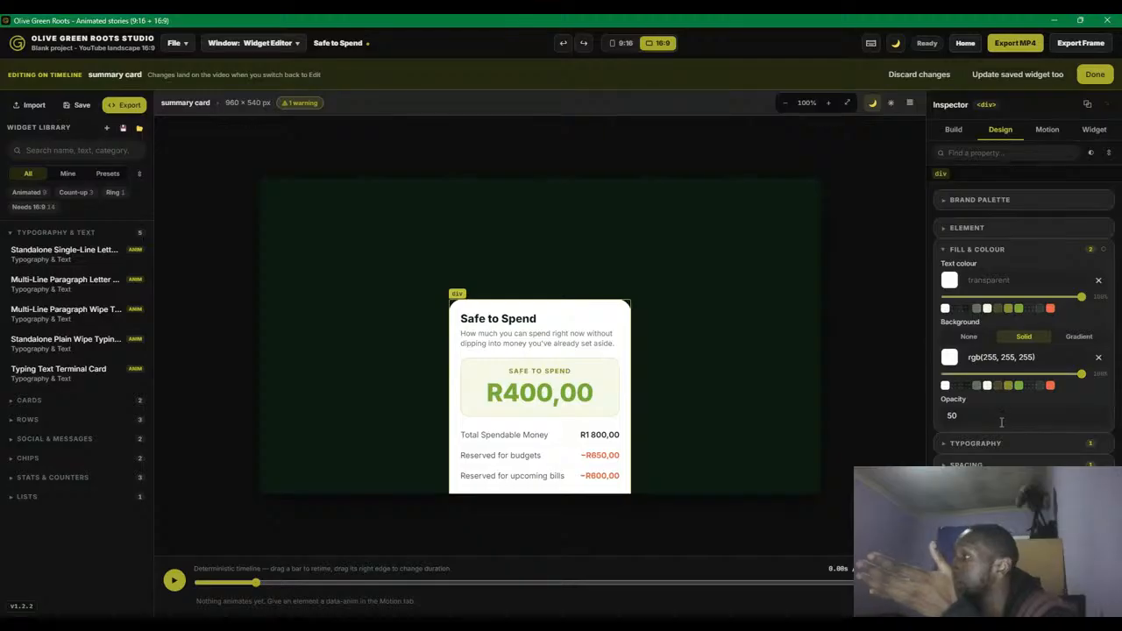
{"action": "left_click", "coordinate": [1002, 422]}
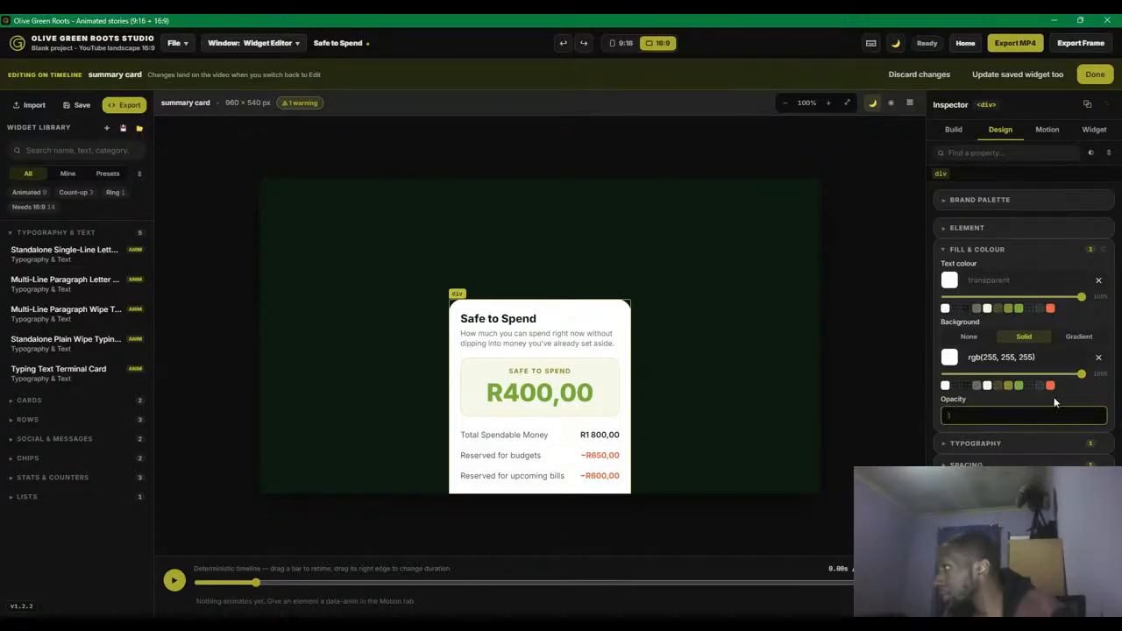
- Reduce the background opacity of the summary card and its amount box to about 73% each and return to the Edit window
{"action": "left_click_drag", "start_coordinate": [1082, 374], "coordinate": [1028, 386]}
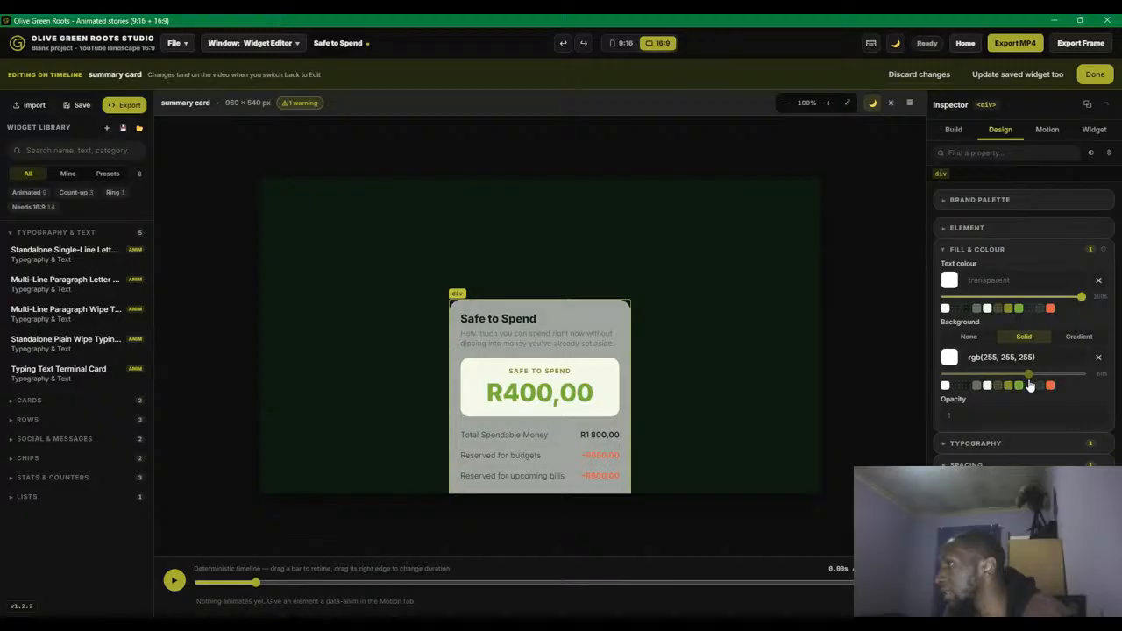
{"action": "left_click", "coordinate": [617, 386]}
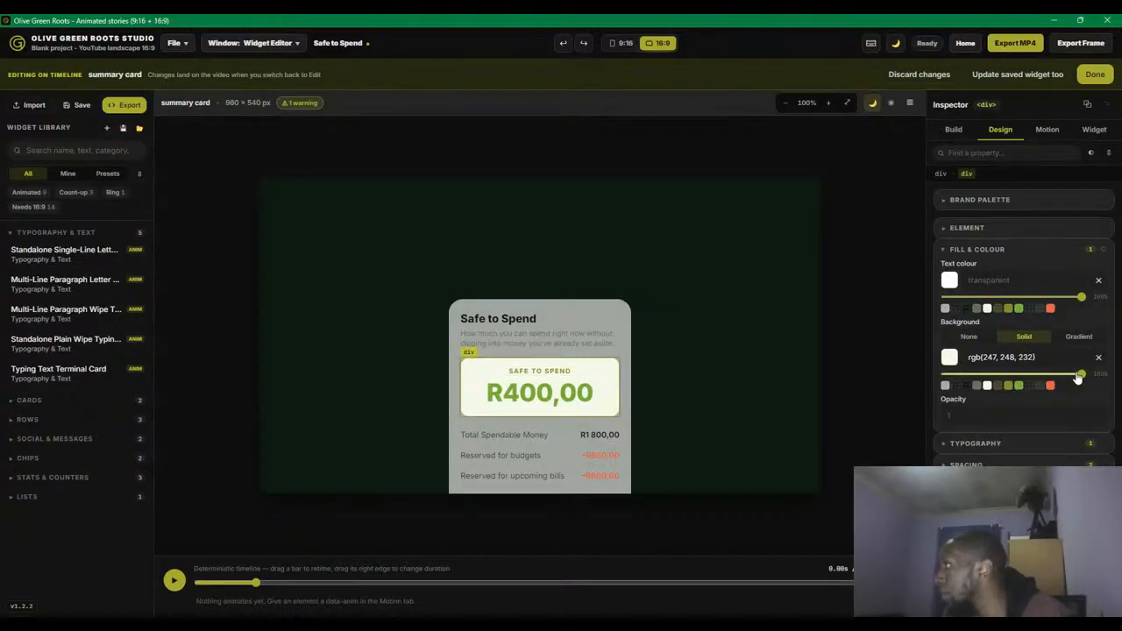
{"action": "left_click_drag", "start_coordinate": [1074, 377], "coordinate": [1046, 388]}
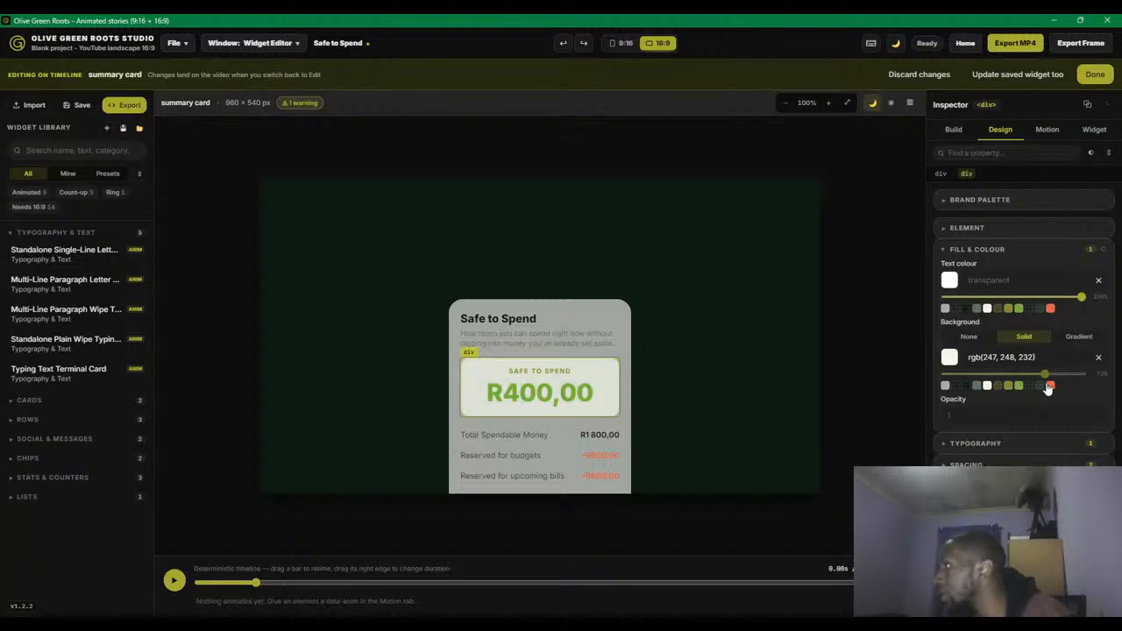
{"action": "left_click", "coordinate": [616, 313]}
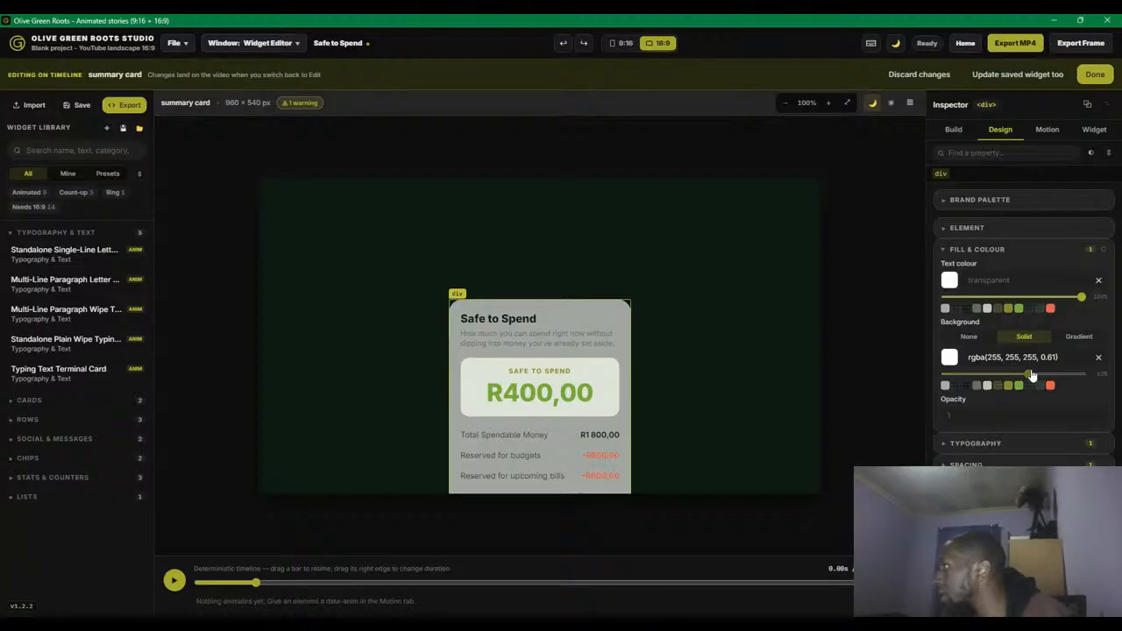
{"action": "left_click_drag", "start_coordinate": [1032, 375], "coordinate": [1045, 377]}
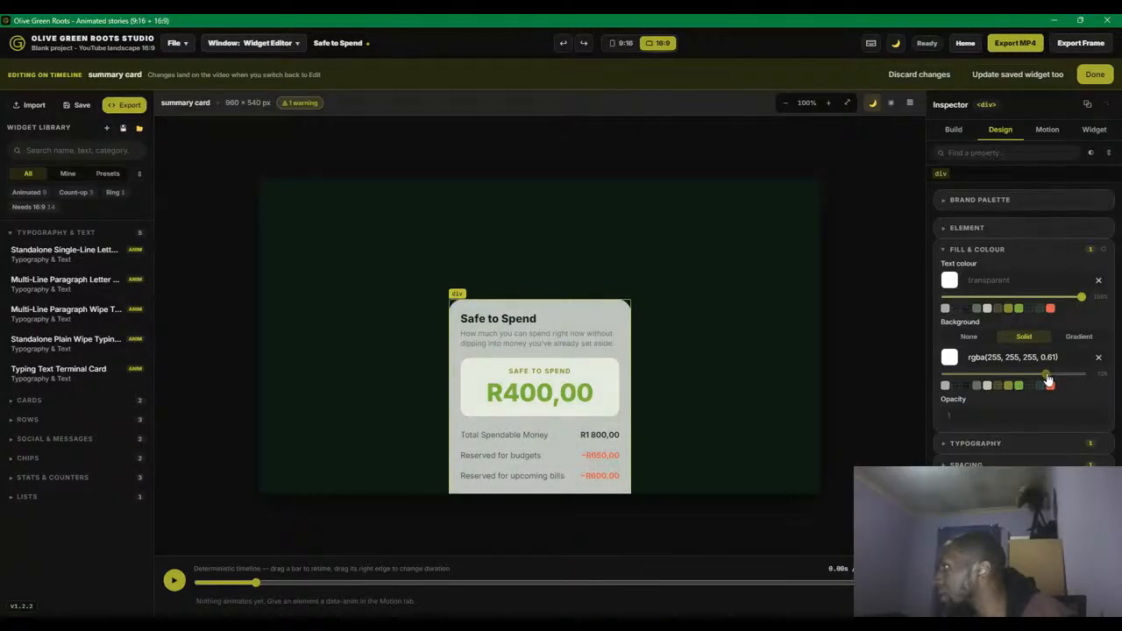
{"action": "left_click", "coordinate": [256, 46]}
{"action": "left_click", "coordinate": [249, 77]}
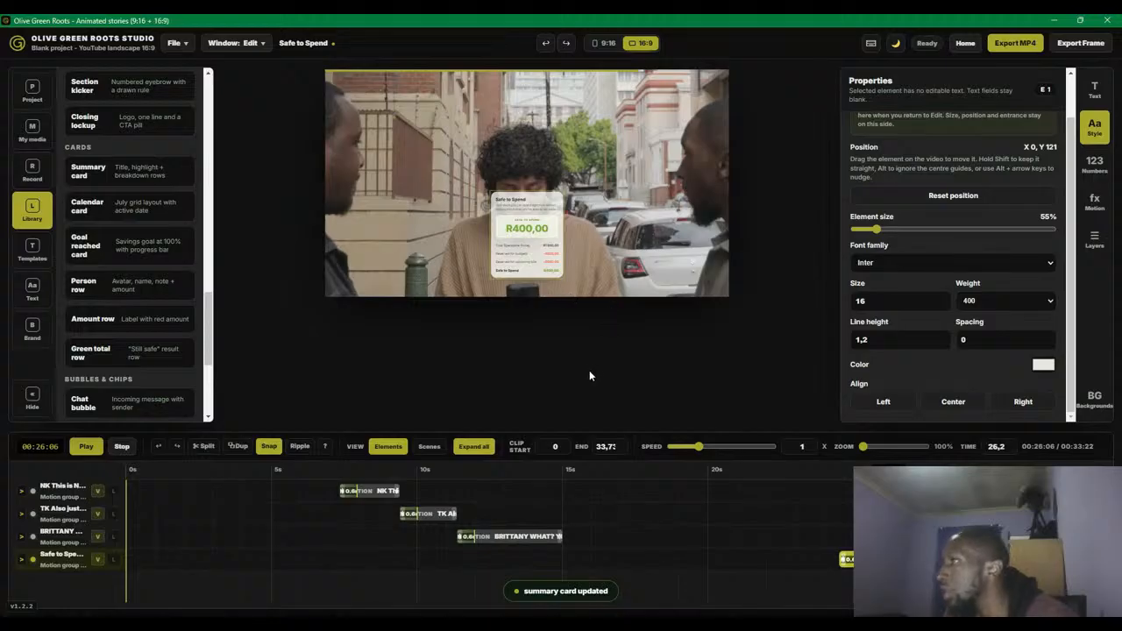
- Go to about 25.5 seconds and move the summary card slightly down and left to X -17, Y 137
{"action": "left_click", "coordinate": [830, 472]}
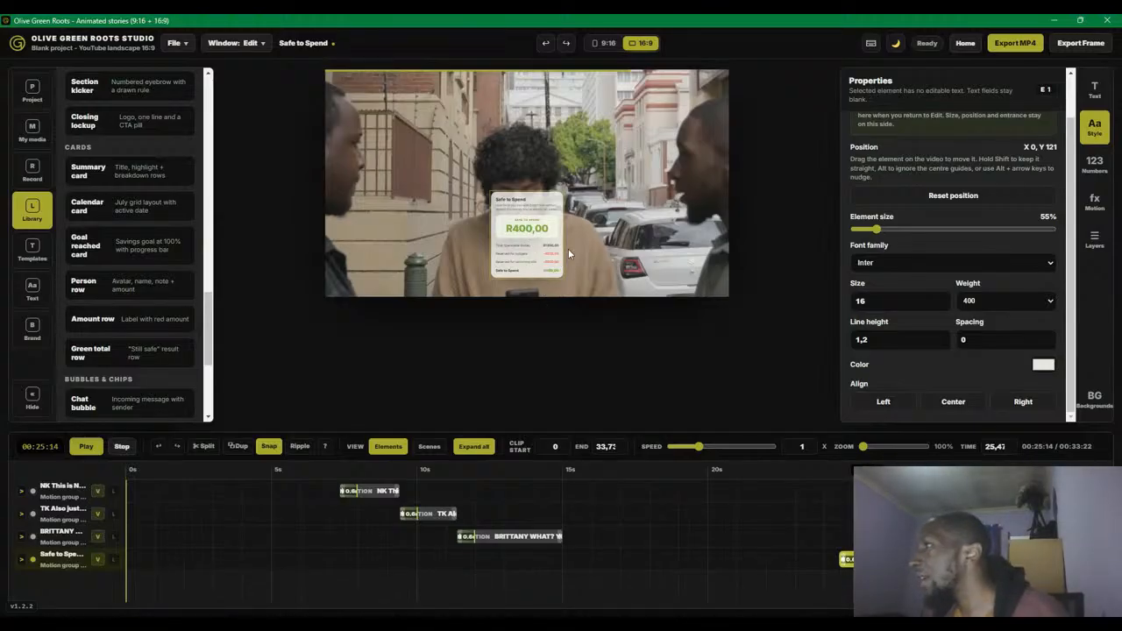
{"action": "left_click_drag", "start_coordinate": [548, 256], "coordinate": [542, 268]}
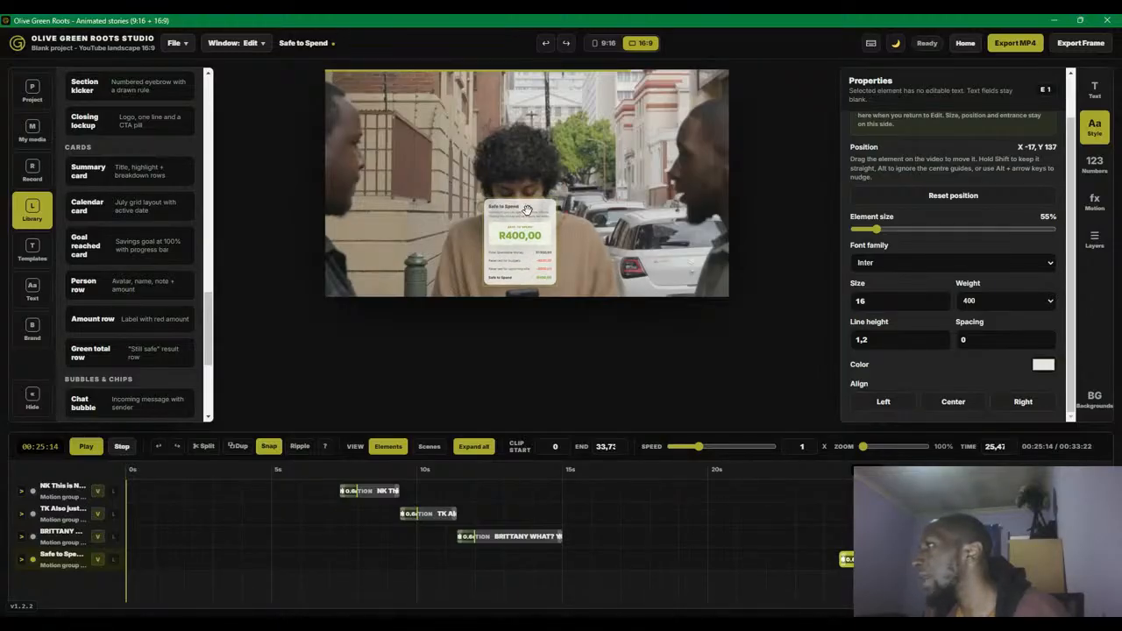
{"action": "left_click", "coordinate": [526, 211]}
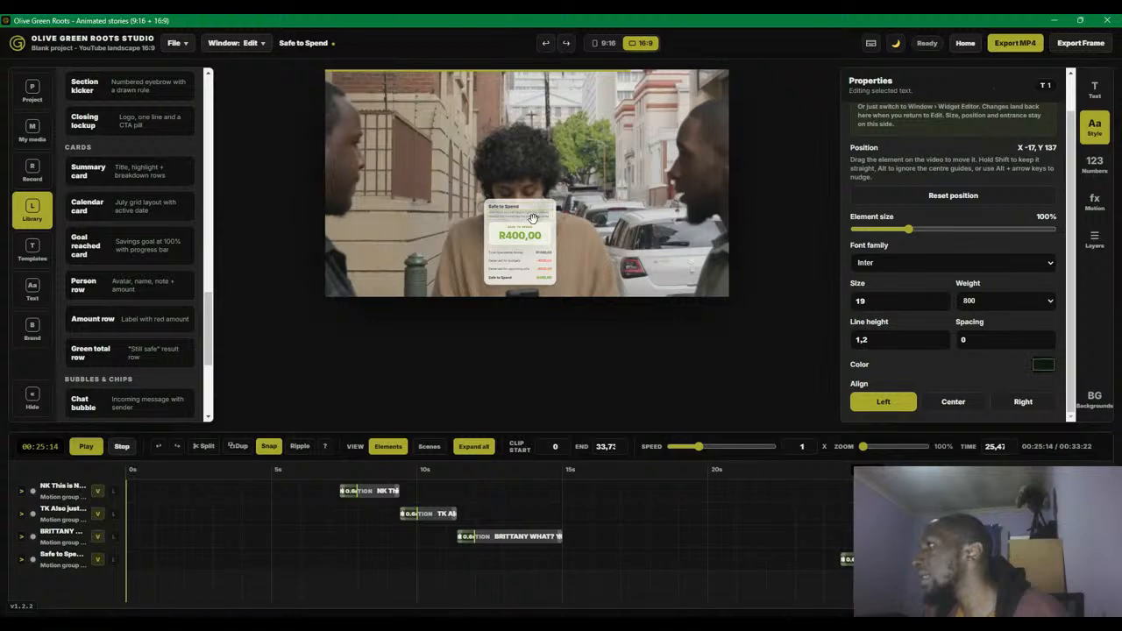
- Play the summary card section and shorten the card's clip so that it ends before about 26.8 seconds
{"action": "left_click", "coordinate": [812, 472]}
{"action": "key", "text": "space"}
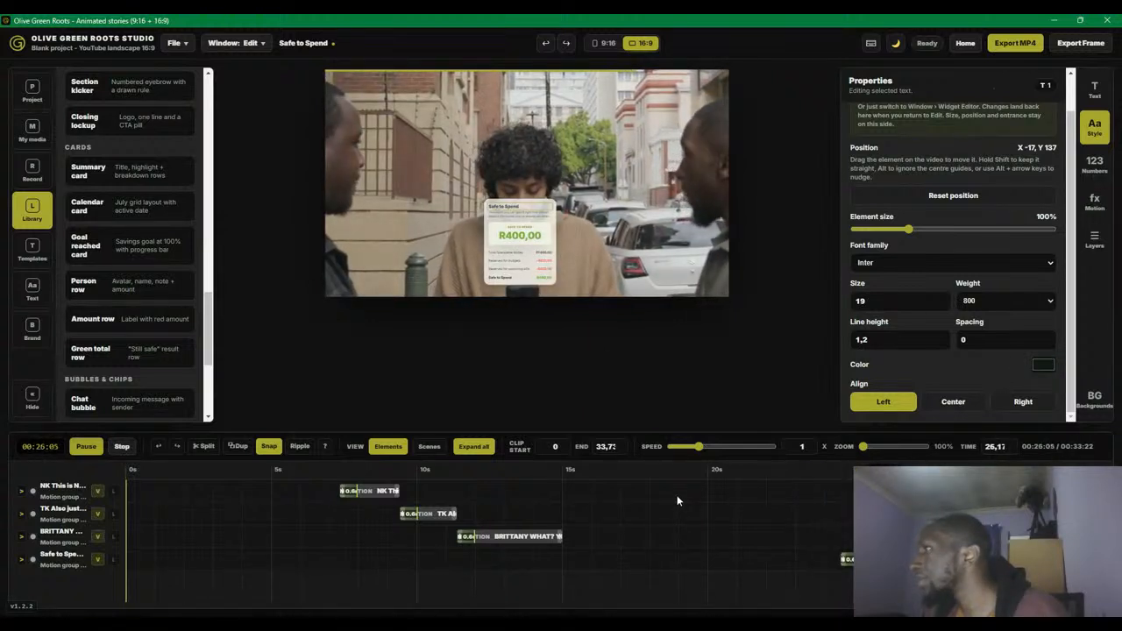
{"action": "key", "text": "space"}
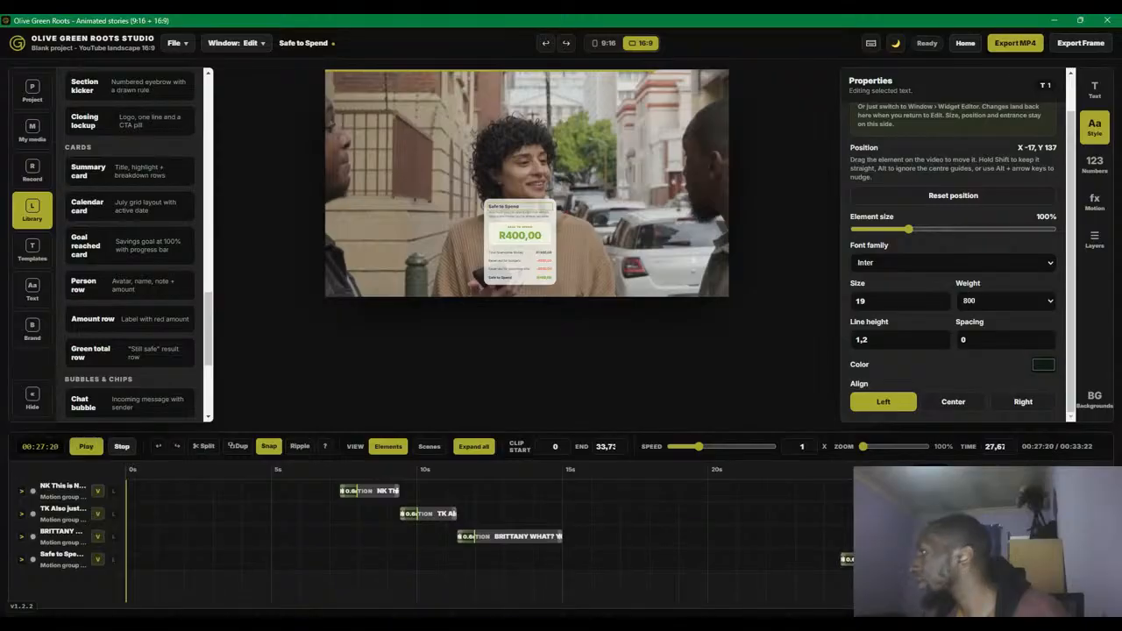
{"action": "left_click", "coordinate": [868, 560]}
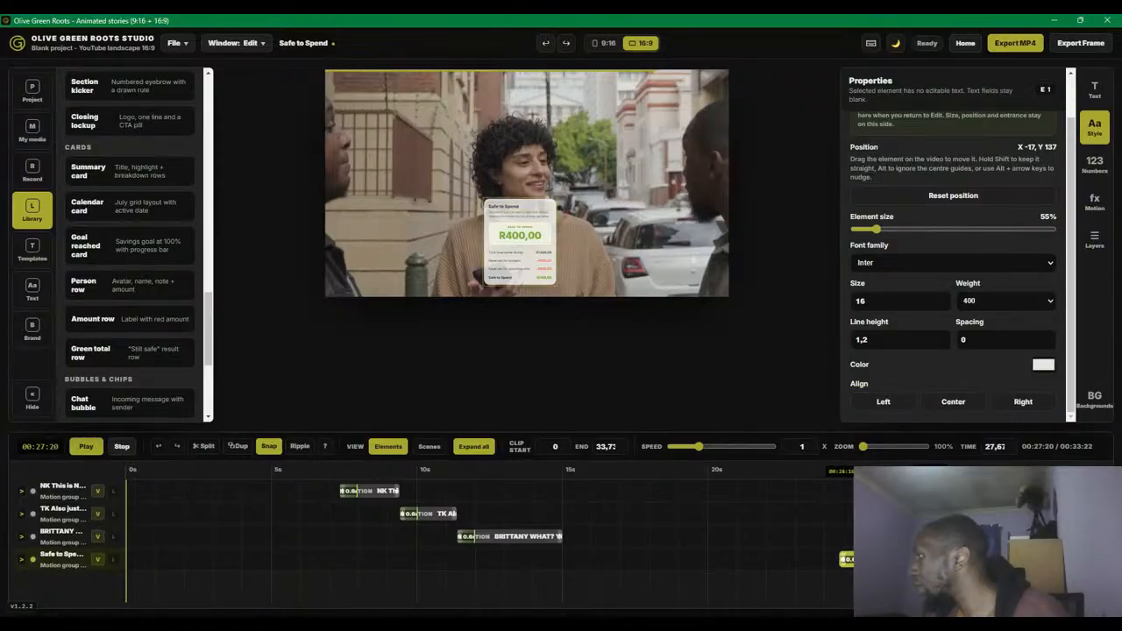
{"action": "left_click", "coordinate": [831, 495]}
{"action": "key", "text": "space"}
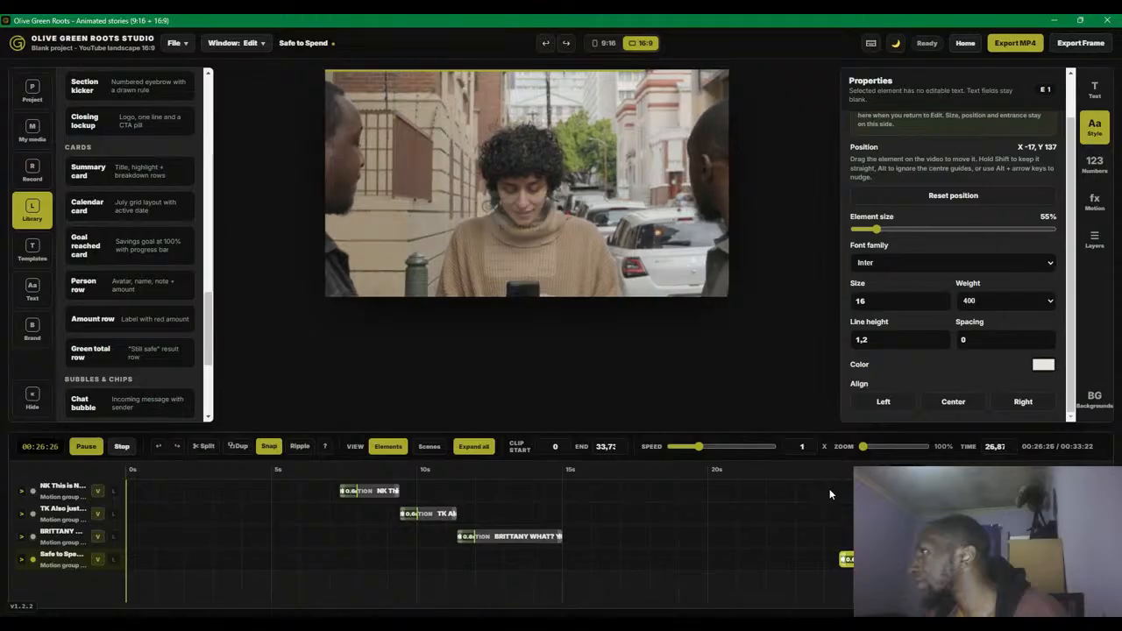
{"action": "key", "text": "space"}
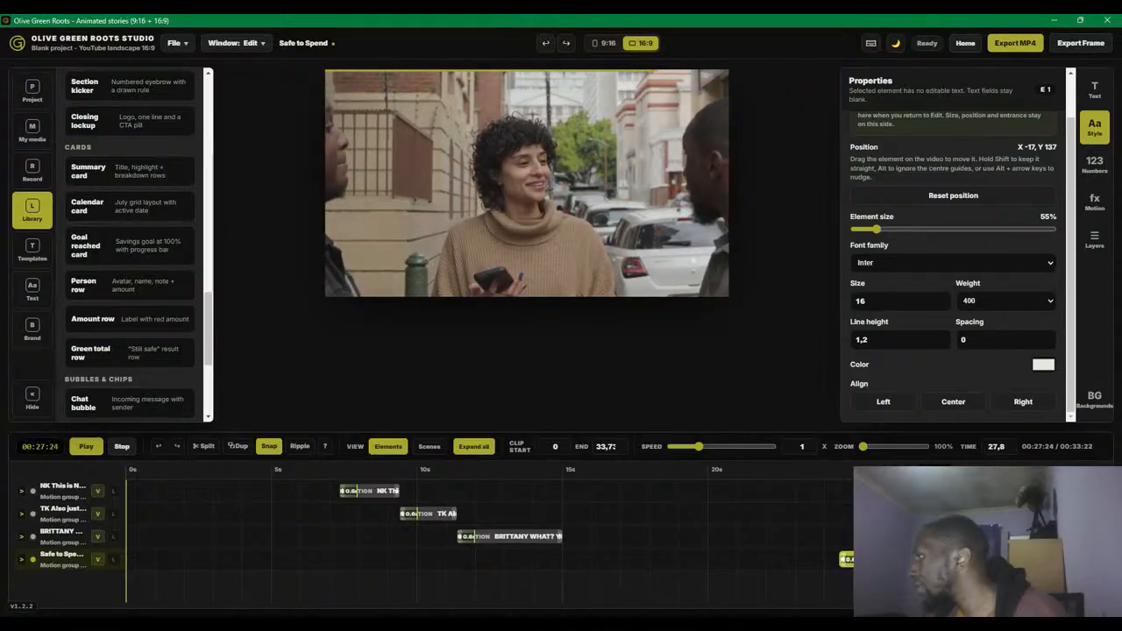
- Review the video by playing it from the start and again from about 23.8 seconds to check the overlays' timing
{"action": "key", "text": "space"}
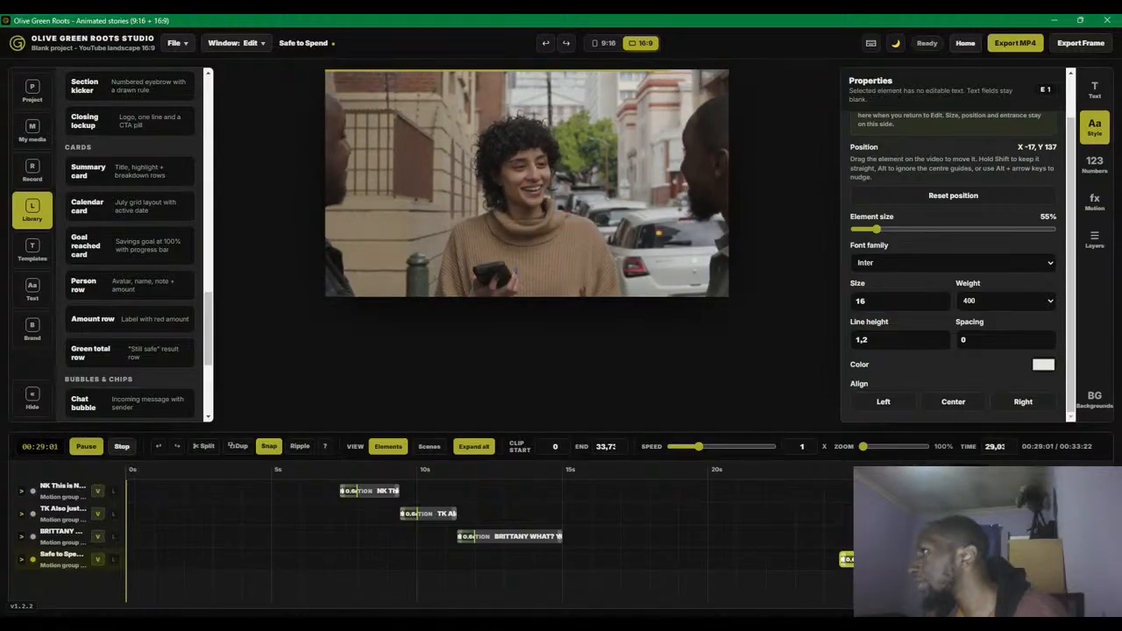
{"action": "key", "text": "space"}
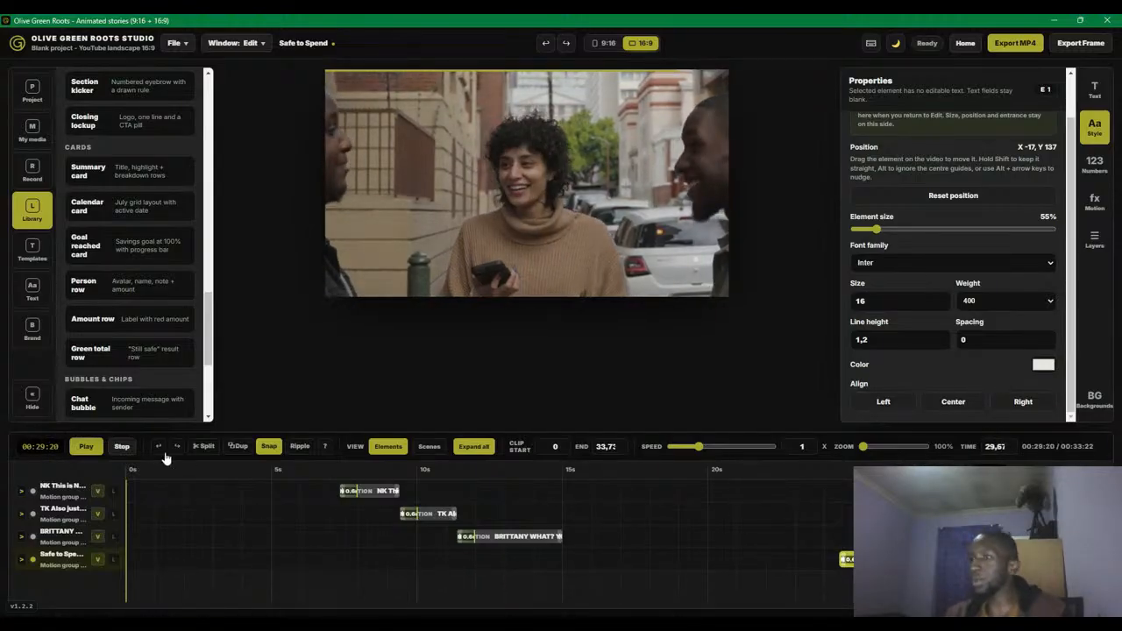
{"action": "left_click", "coordinate": [122, 447]}
{"action": "key", "text": "space"}
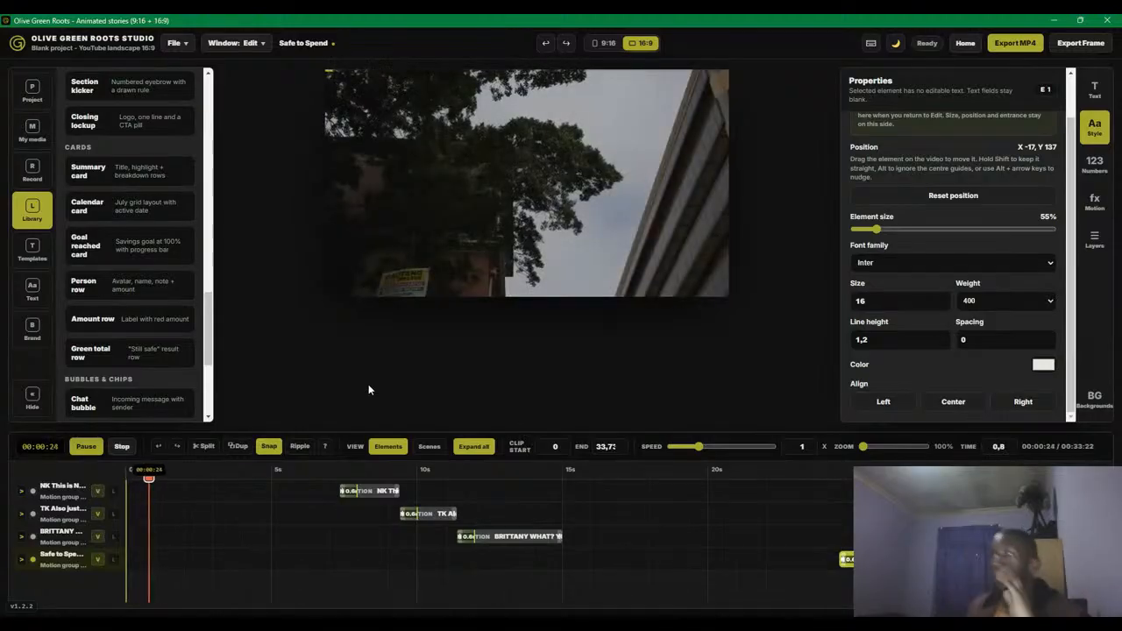
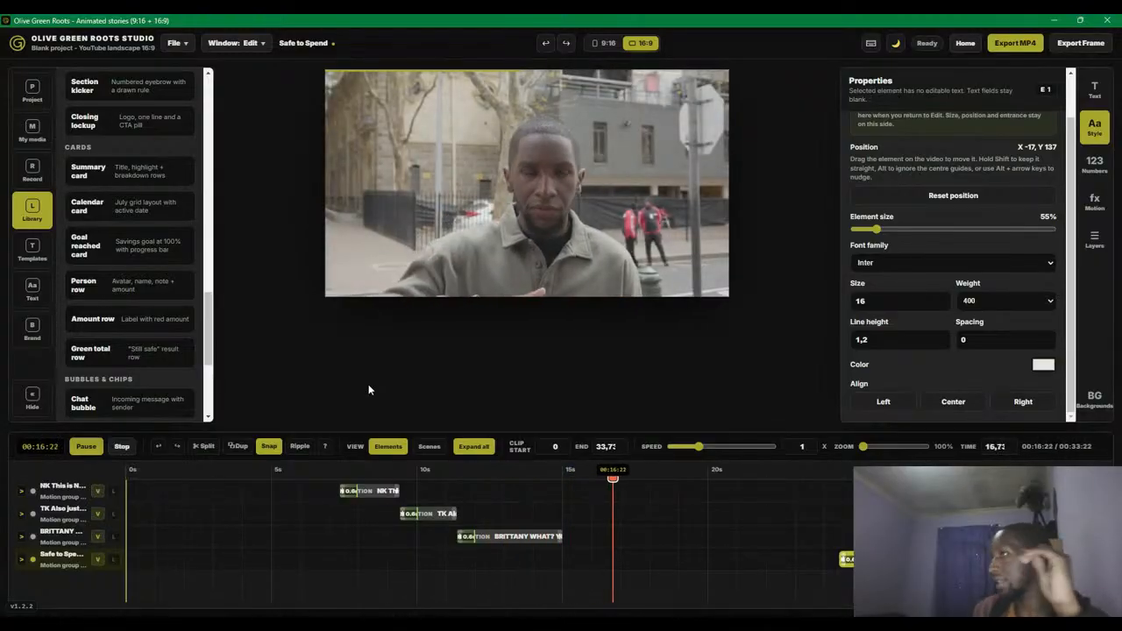
{"action": "left_click", "coordinate": [819, 473]}
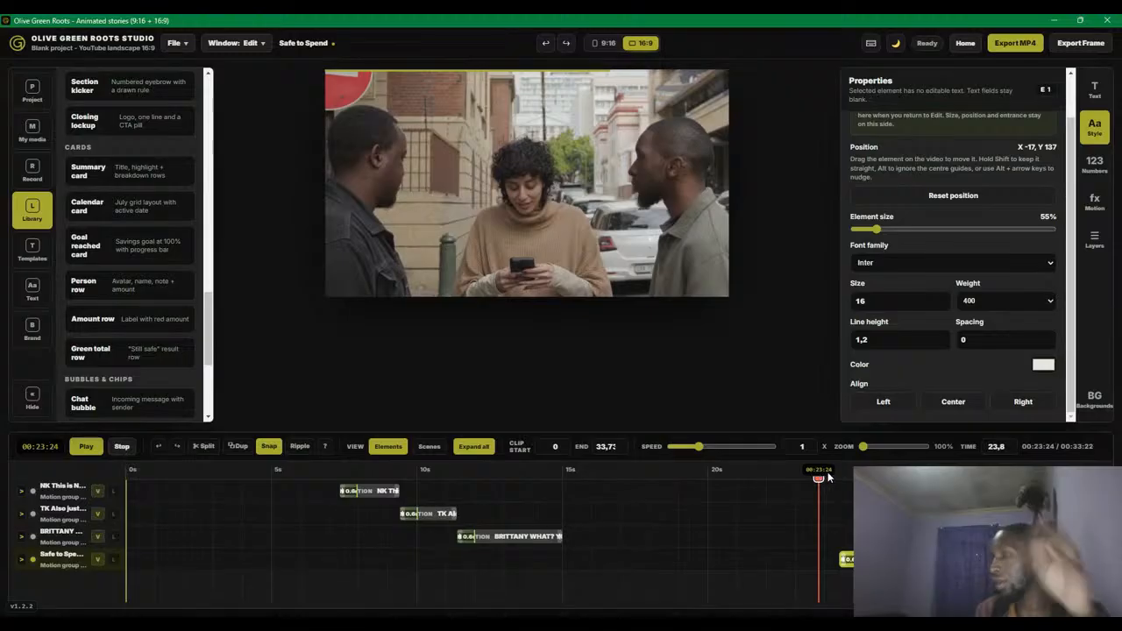
{"action": "left_click", "coordinate": [96, 446]}
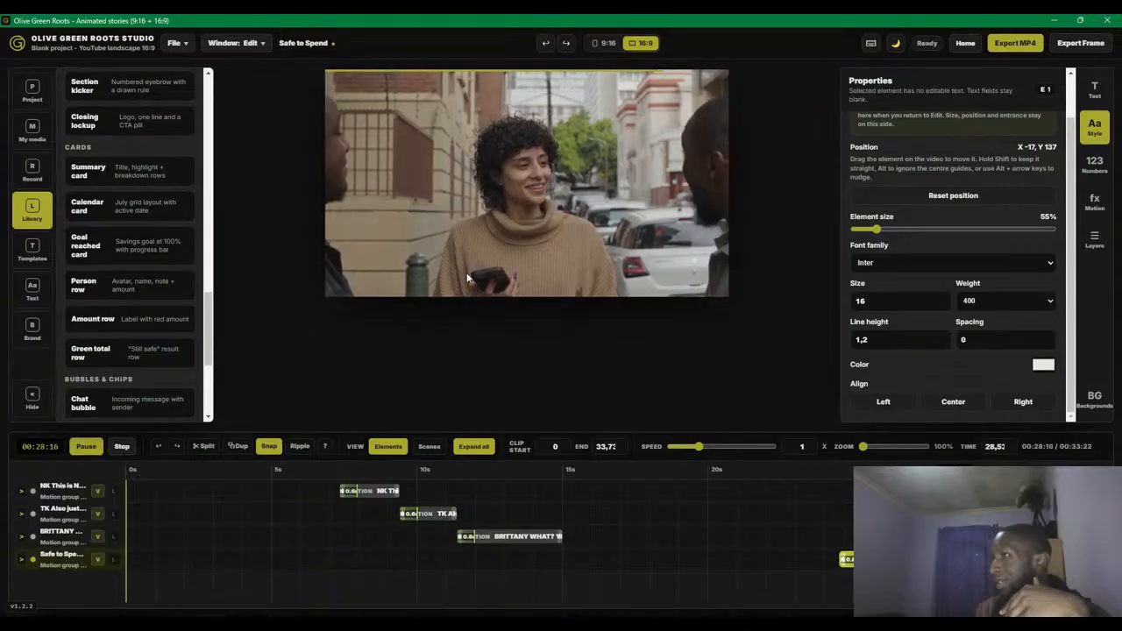
{"action": "left_click", "coordinate": [86, 447]}
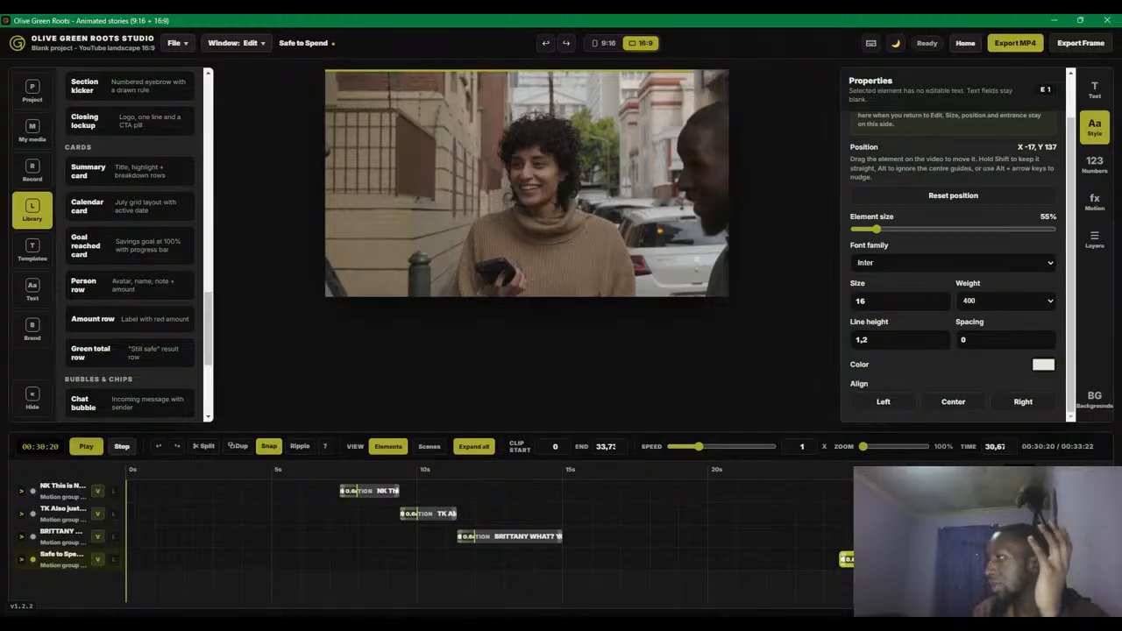
- Try the Calendar card from the content library at about 22.5 seconds and delete it again
{"action": "left_click", "coordinate": [875, 472]}
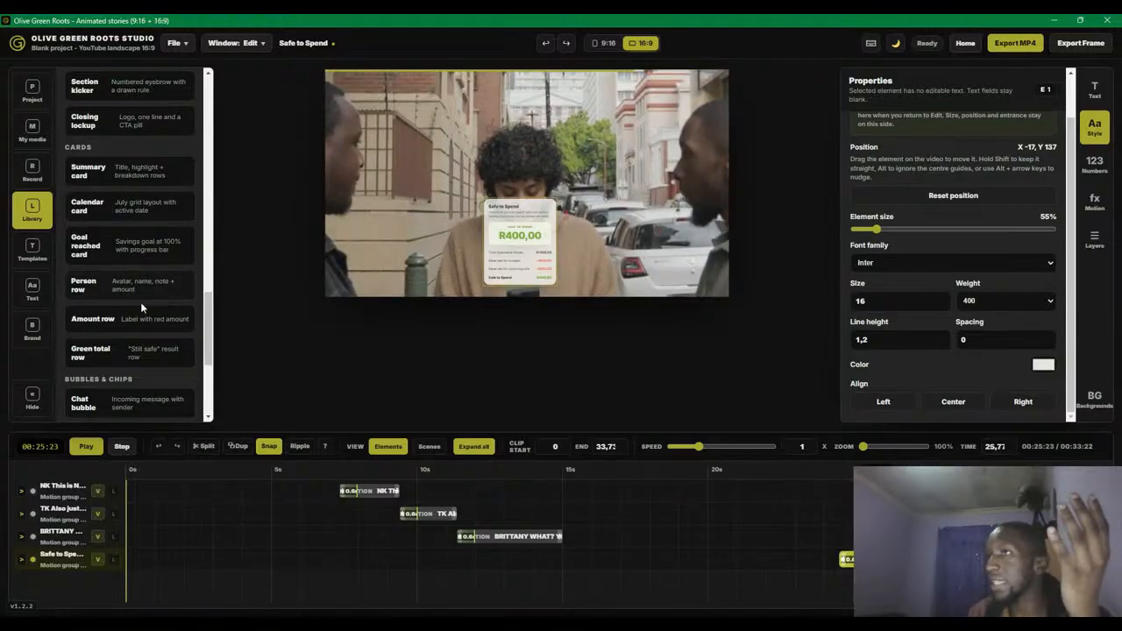
{"action": "left_click_drag", "start_coordinate": [829, 470], "coordinate": [780, 483]}
{"action": "left_click", "coordinate": [100, 215]}
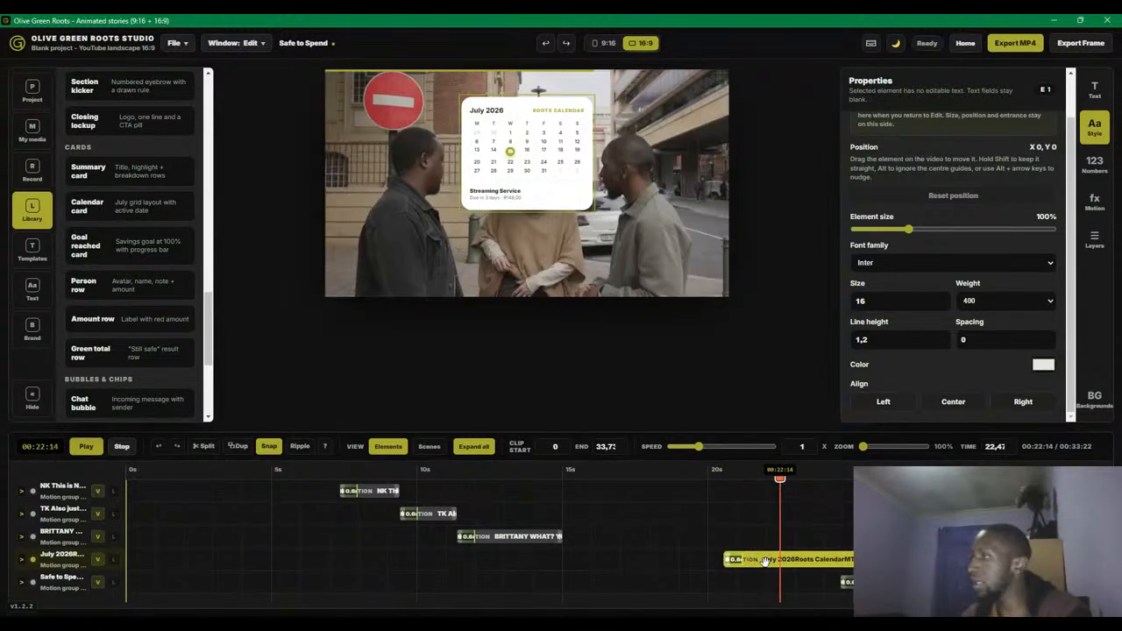
{"action": "key", "text": "Delete"}
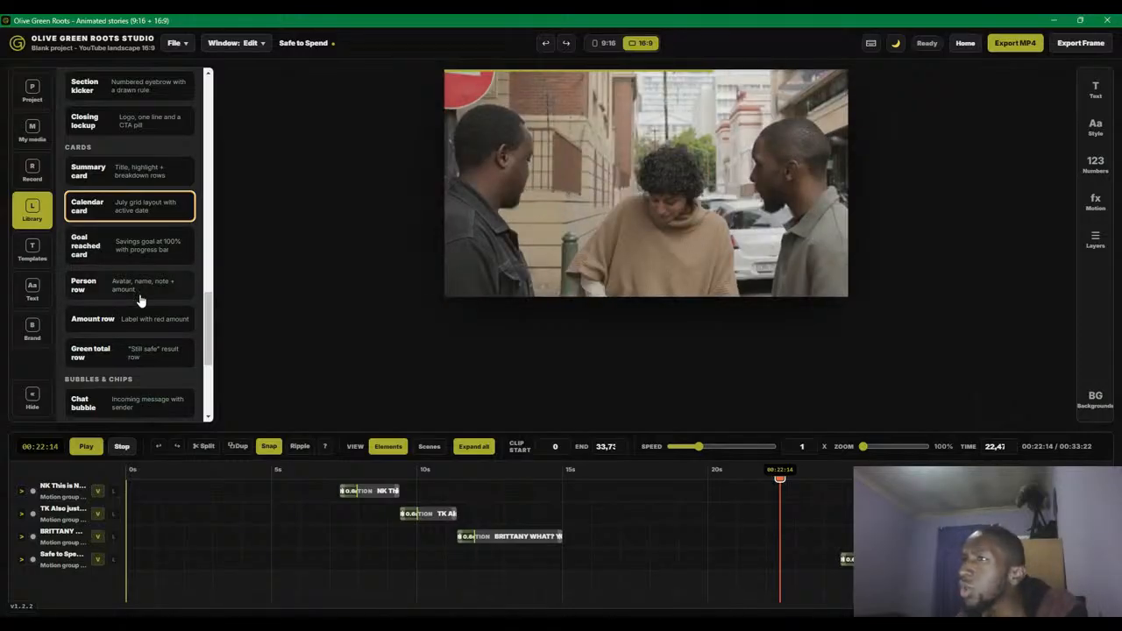
- Browse the content library, try the Amount row with a preview at about 24.1 seconds, and delete it again
{"action": "scroll", "coordinate": [139, 294], "scroll_direction": "up", "scroll_amount": 5}
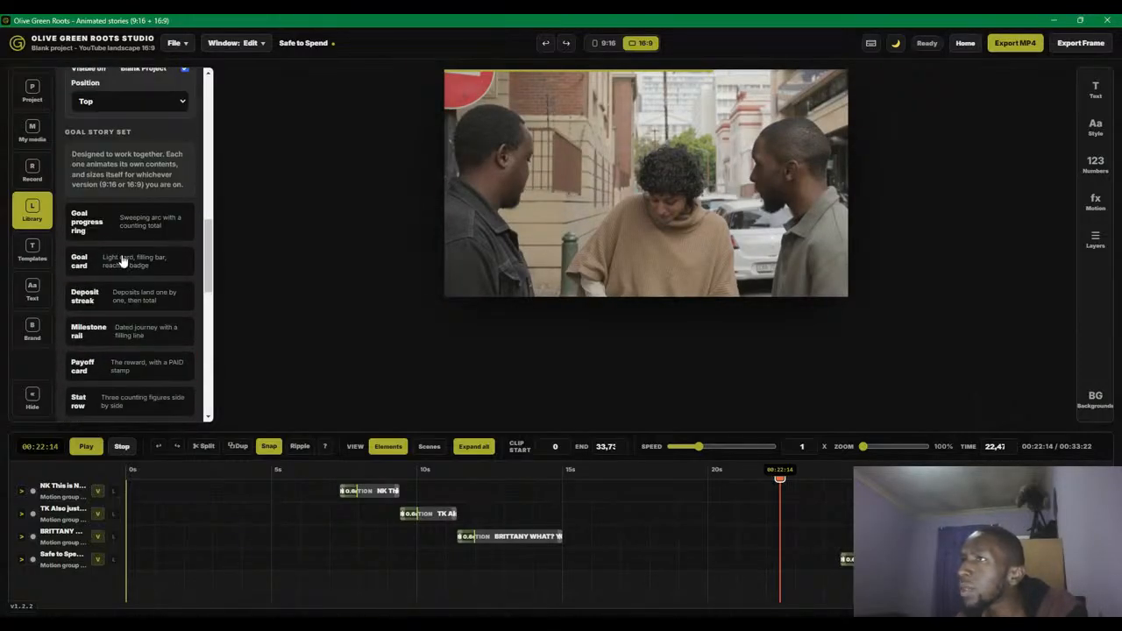
{"action": "scroll", "coordinate": [117, 186], "scroll_direction": "down", "scroll_amount": 1}
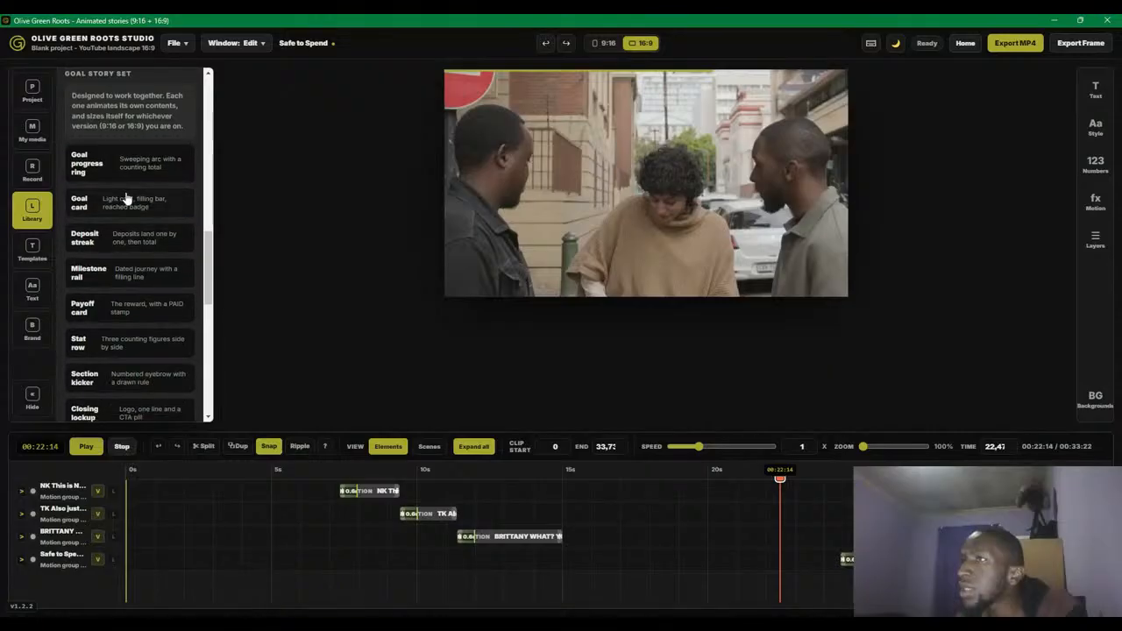
{"action": "scroll", "coordinate": [143, 266], "scroll_direction": "down", "scroll_amount": 1}
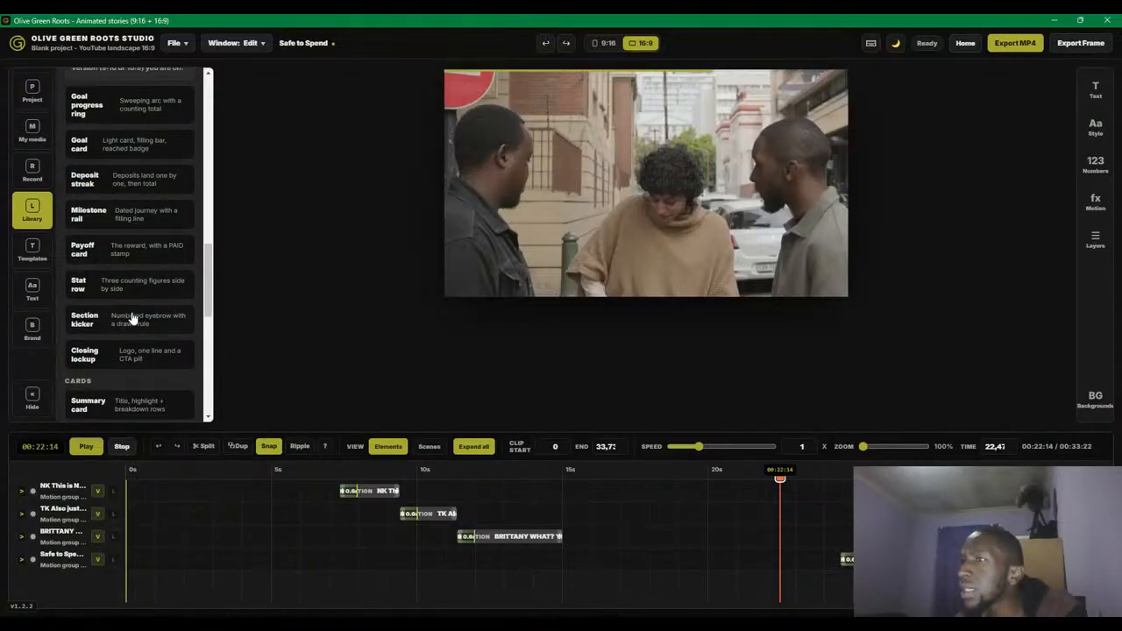
{"action": "scroll", "coordinate": [138, 333], "scroll_direction": "down", "scroll_amount": 2}
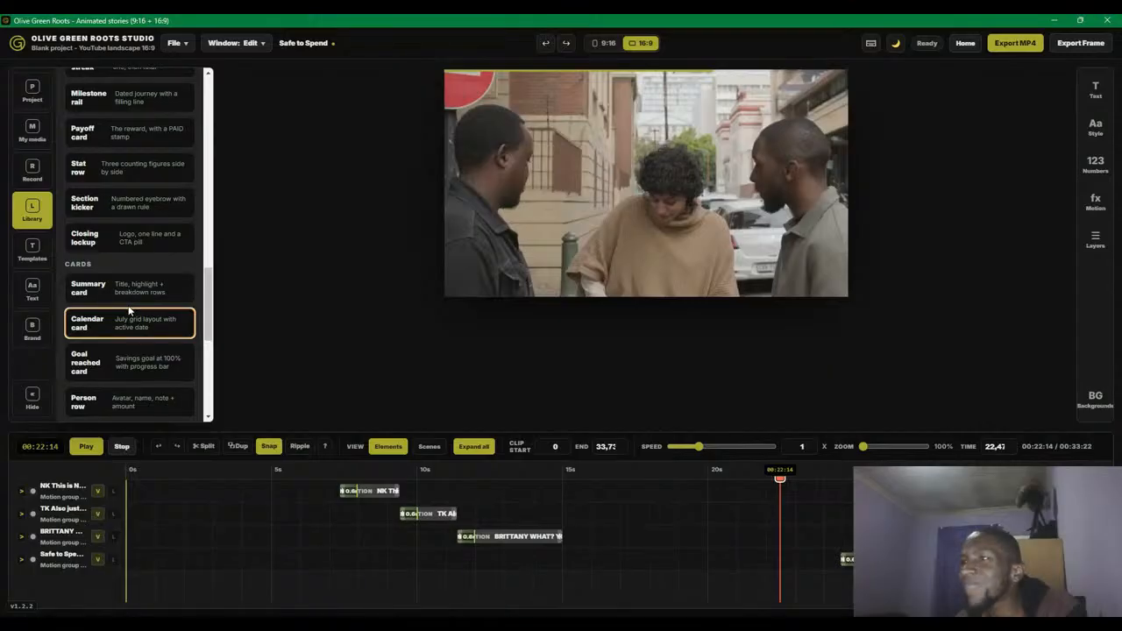
{"action": "scroll", "coordinate": [137, 339], "scroll_direction": "down", "scroll_amount": 1}
{"action": "scroll", "coordinate": [130, 317], "scroll_direction": "down", "scroll_amount": 1}
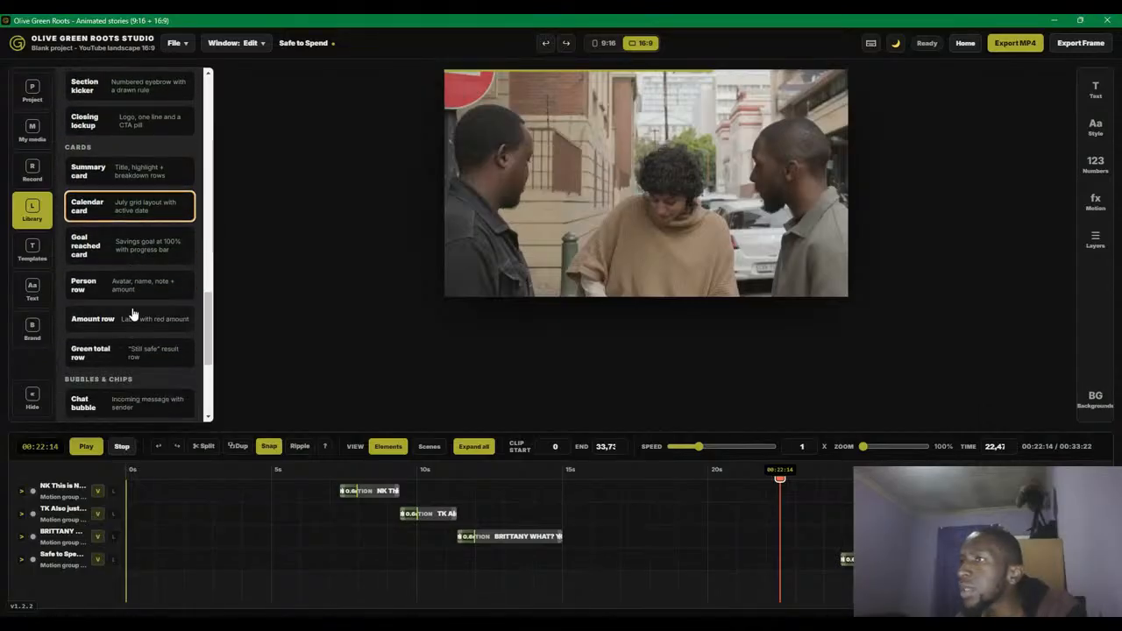
{"action": "left_click", "coordinate": [141, 325]}
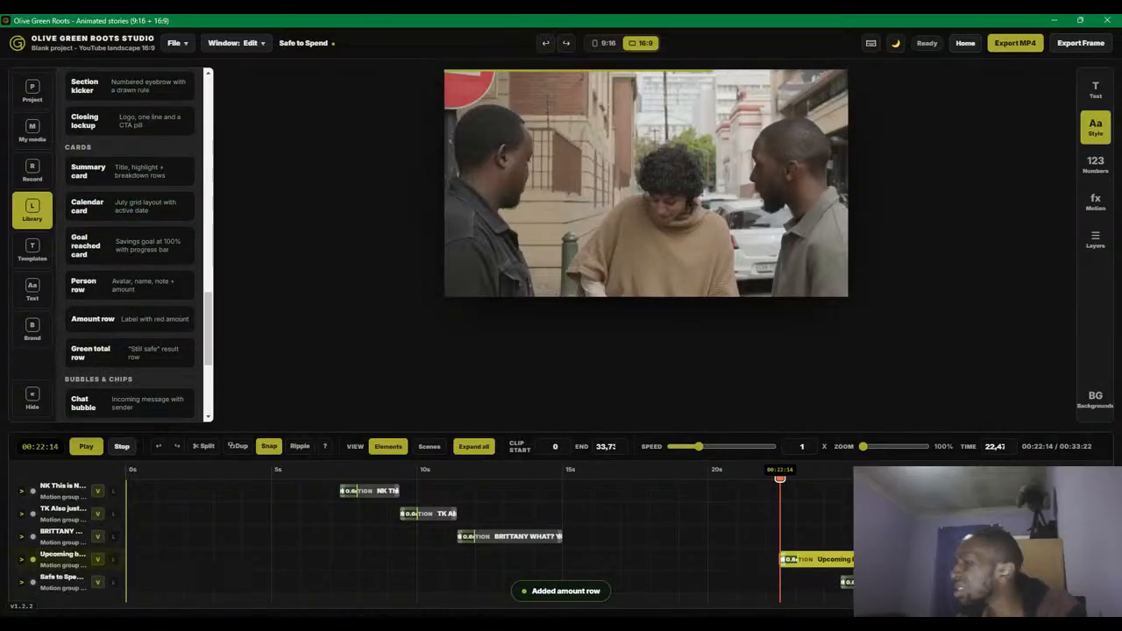
{"action": "left_click", "coordinate": [826, 473]}
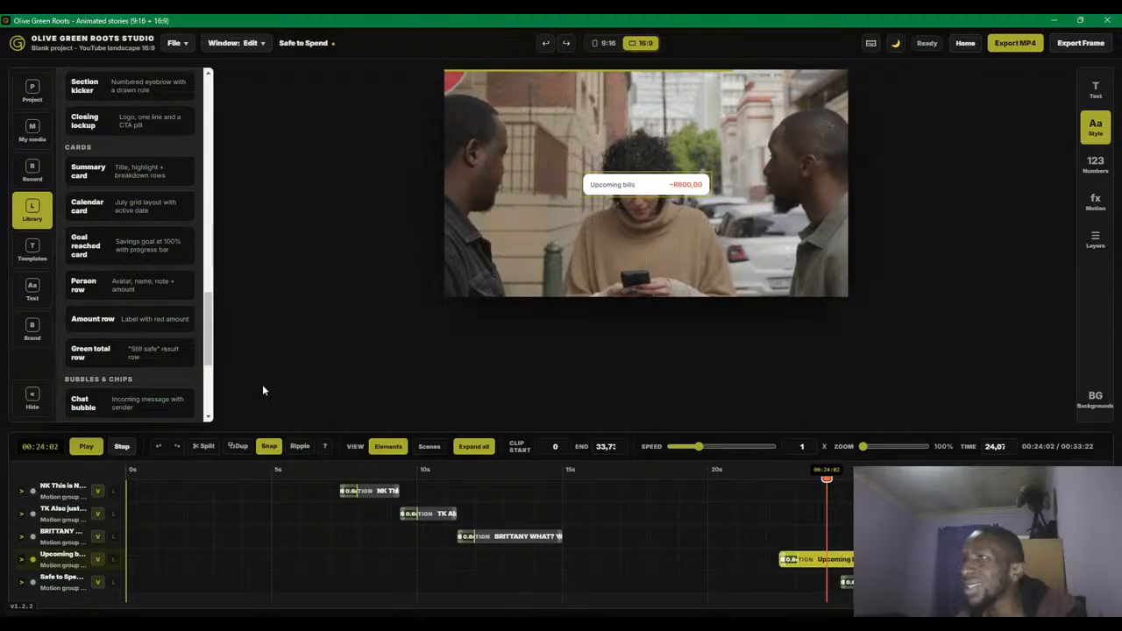
{"action": "key", "text": "Delete"}
- Add the Green total row from the content library at about 24.1 seconds and set its amount text to r400
{"action": "left_click", "coordinate": [137, 354]}
{"action": "left_click", "coordinate": [877, 474]}
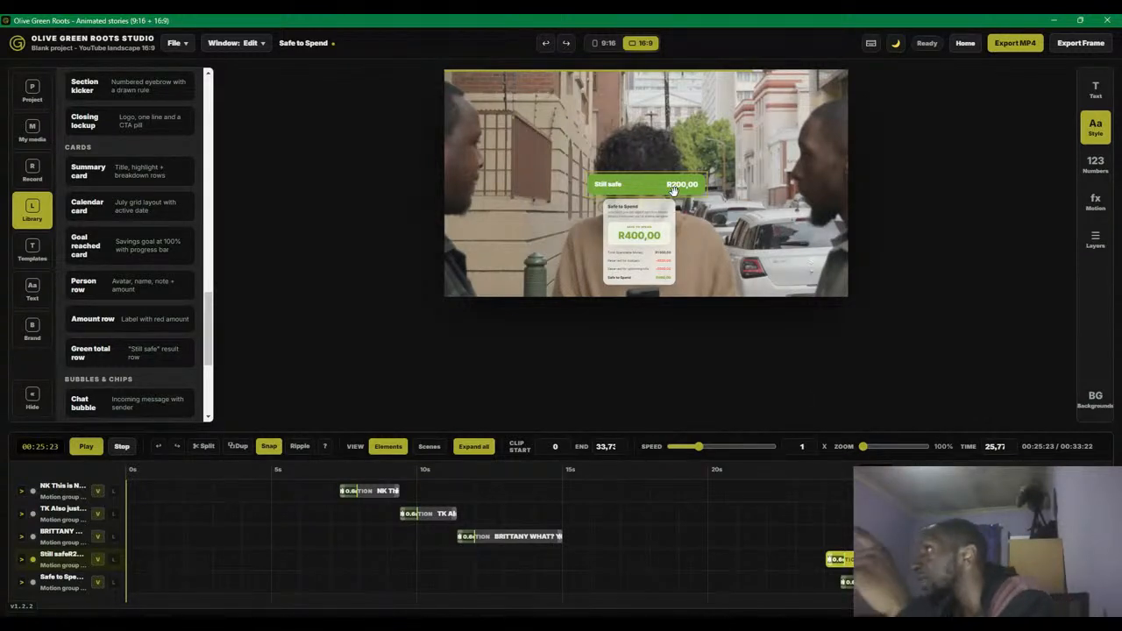
{"action": "left_click", "coordinate": [1092, 90]}
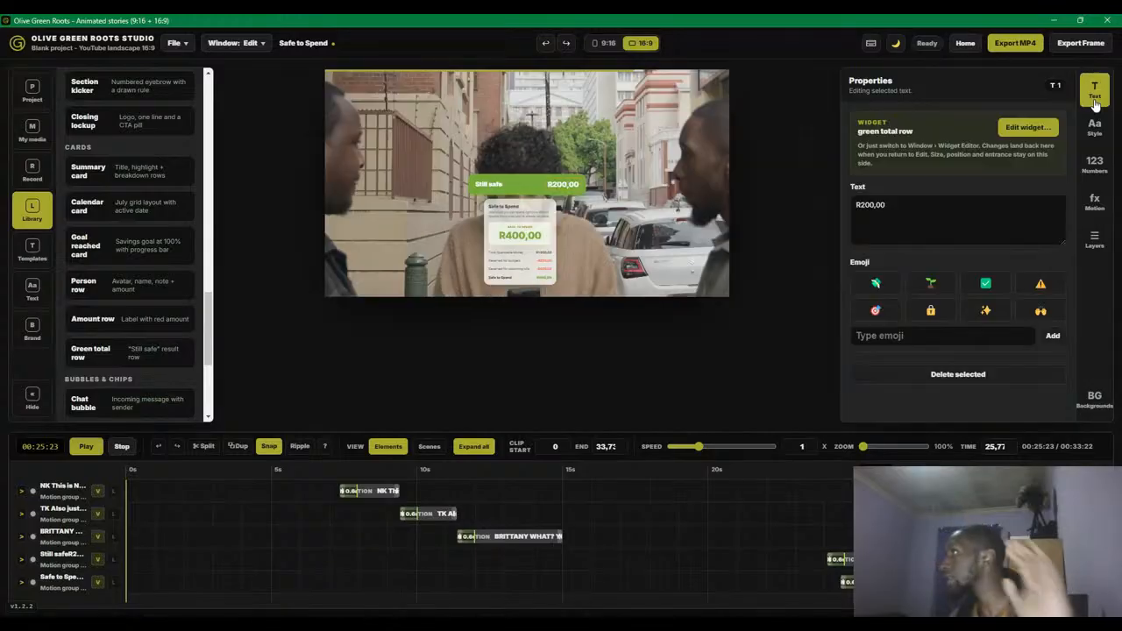
{"action": "left_click", "coordinate": [922, 215]}
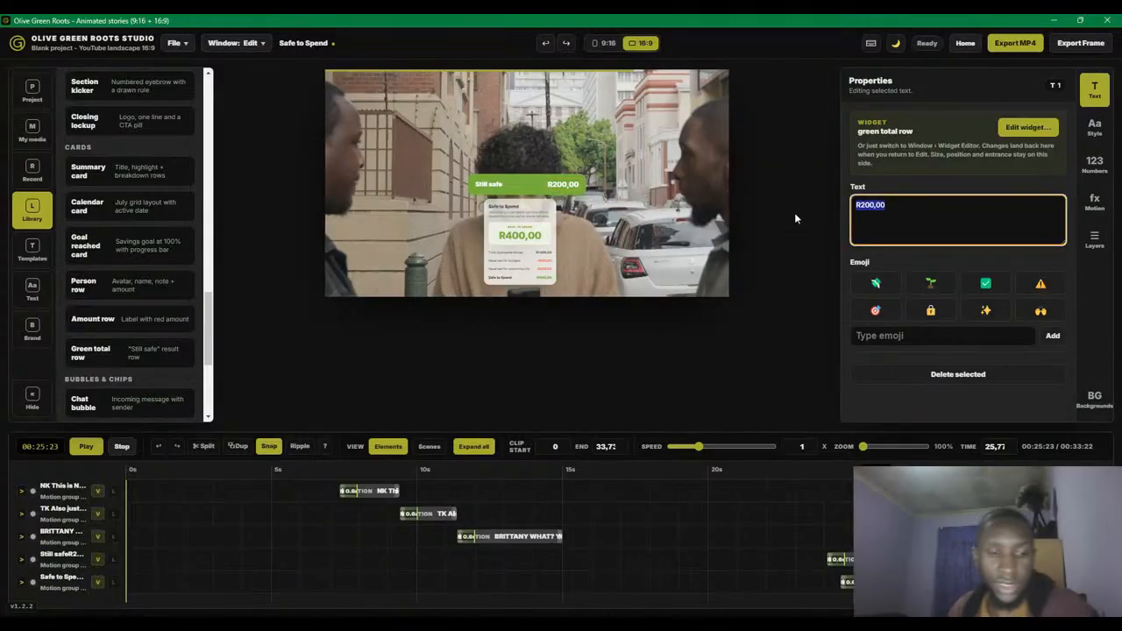
{"action": "type", "text": "r400"}
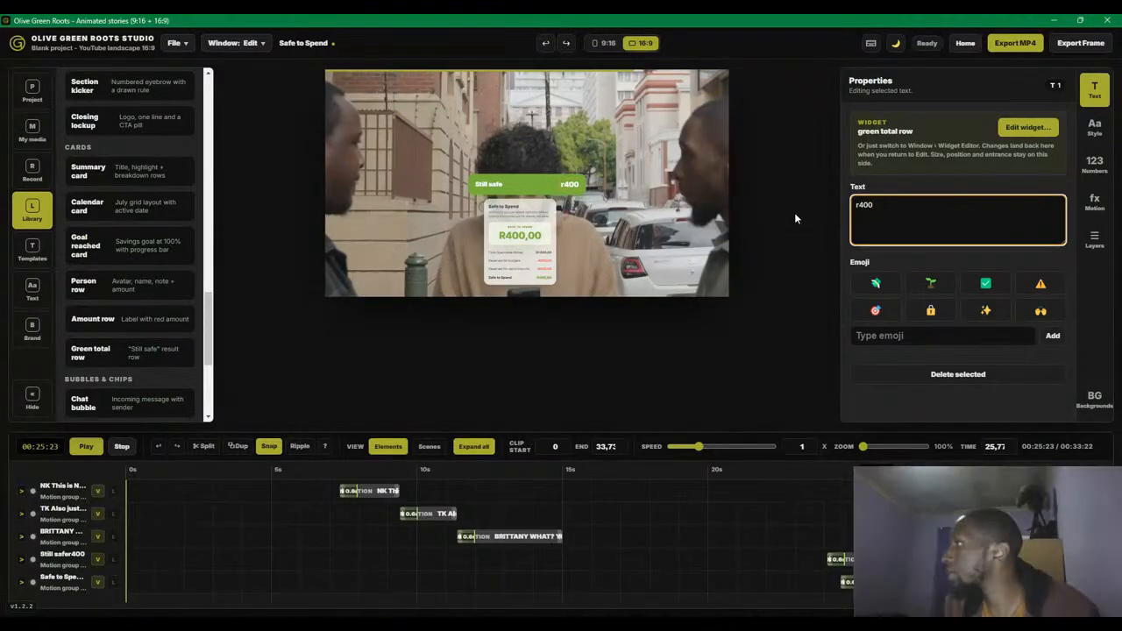
- Change the green total row's amount text to R400.00
{"action": "key", "text": "ctrl+a"}
{"action": "type", "text": "R40"}
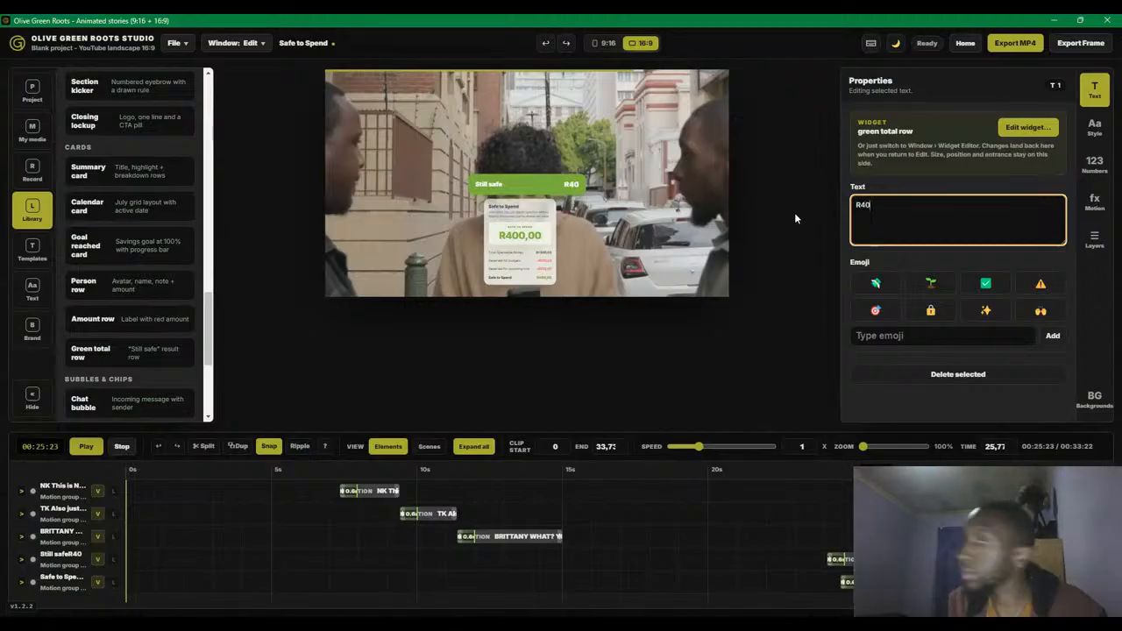
{"action": "type", "text": "0.00"}
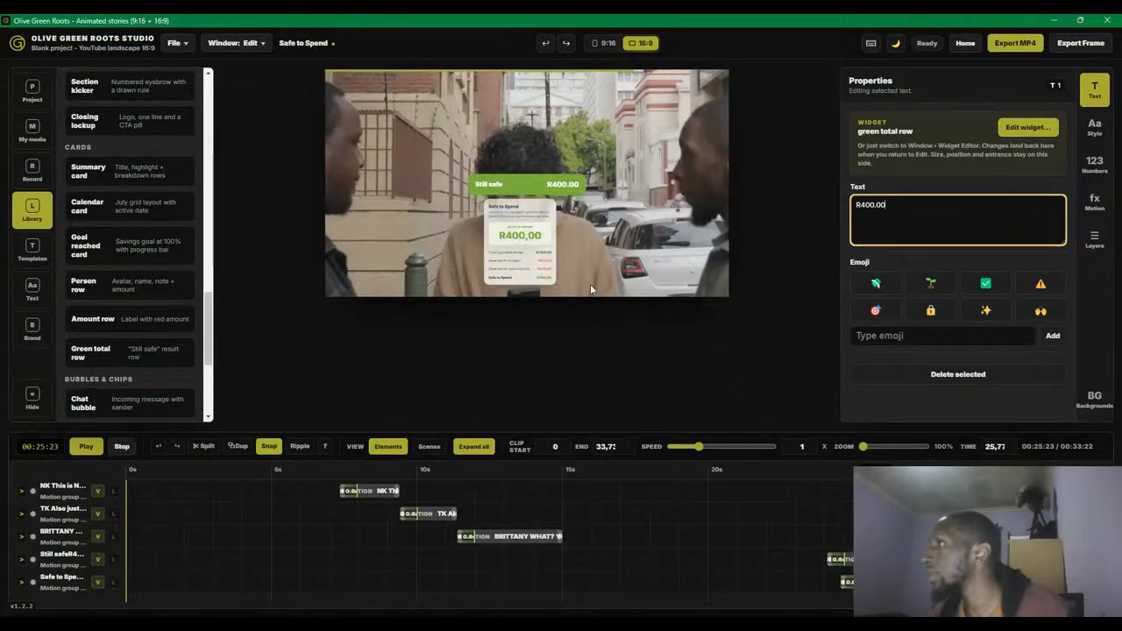
- Move the green total row above the woman's head and set its element size to 70%
{"action": "left_click_drag", "start_coordinate": [519, 183], "coordinate": [512, 107]}
{"action": "left_click_drag", "start_coordinate": [908, 277], "coordinate": [885, 274]}
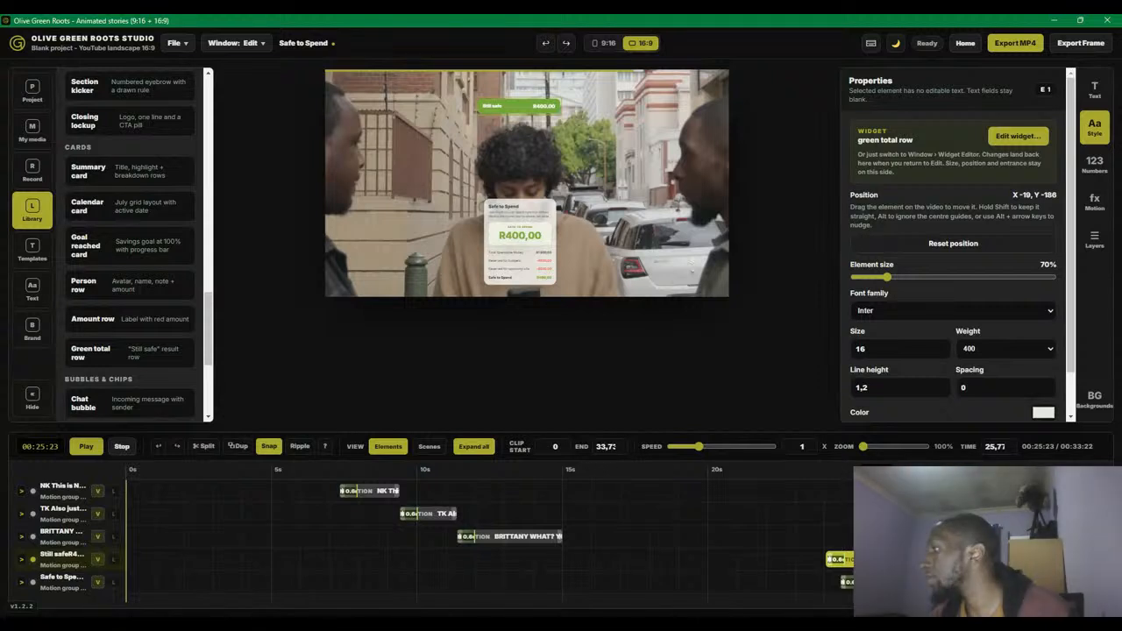
- Try starting the summary card later on the timeline and preview the video from about 25 seconds
{"action": "left_click", "coordinate": [840, 582]}
{"action": "left_click_drag", "start_coordinate": [842, 582], "coordinate": [890, 582]}
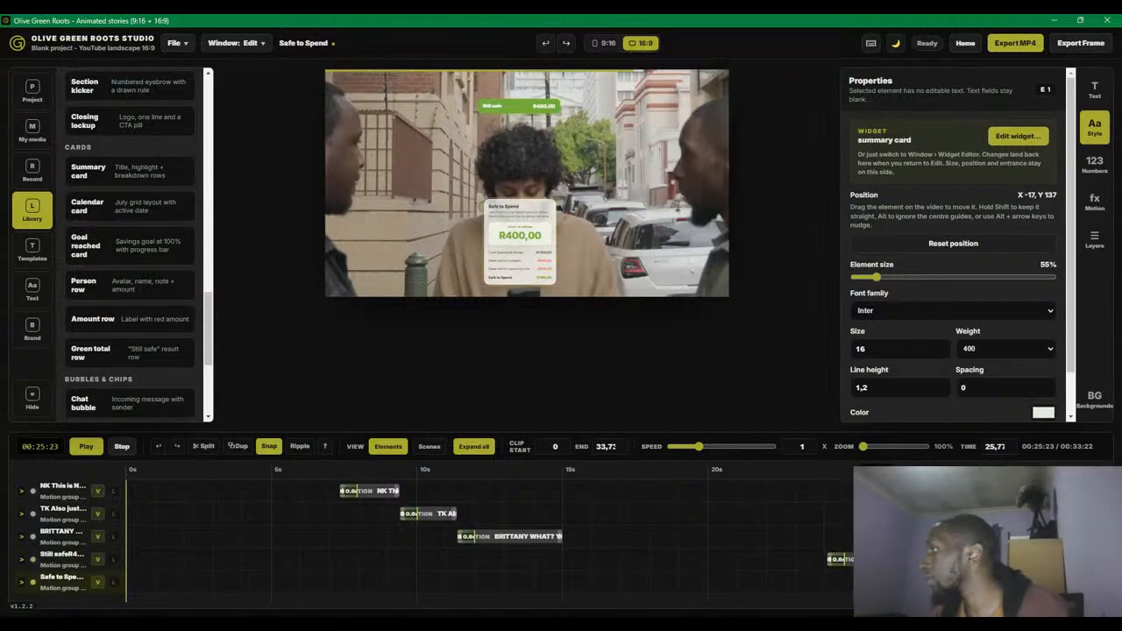
{"action": "left_click", "coordinate": [912, 470]}
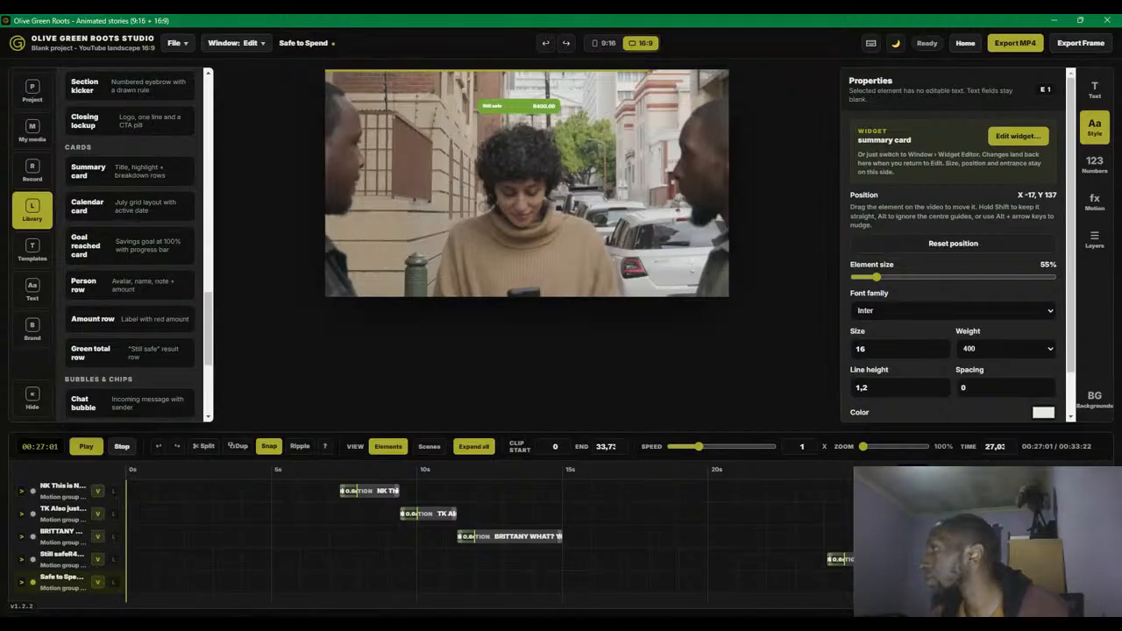
{"action": "left_click", "coordinate": [786, 482]}
{"action": "key", "text": "space"}
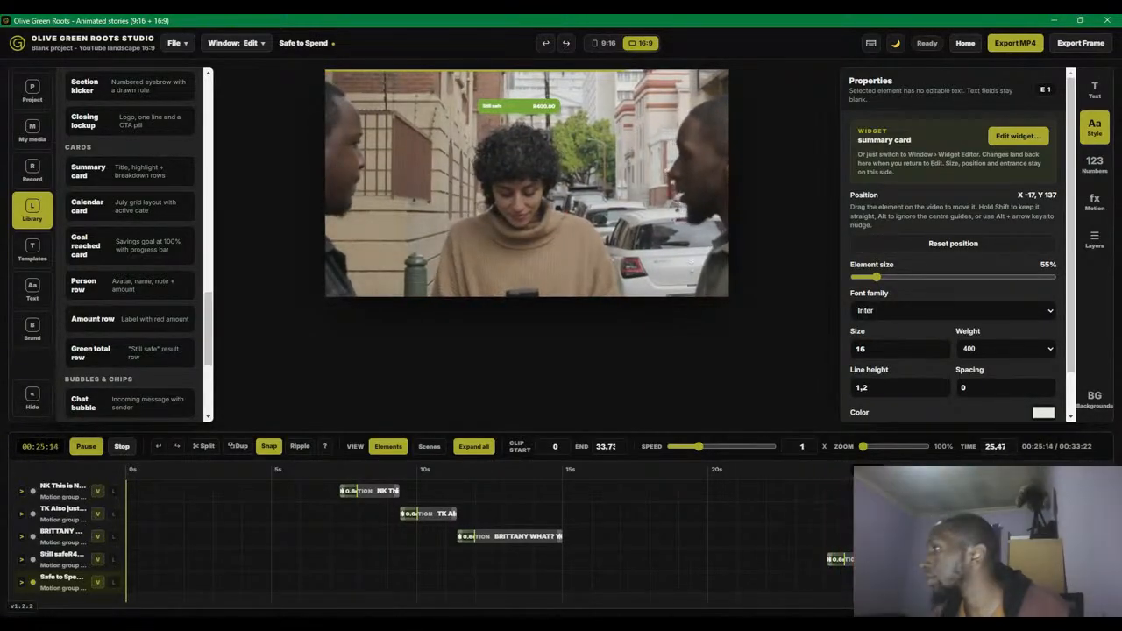
{"action": "key", "text": "space"}
- Return the summary card to its earlier start and shift the green total row to start at about 26.5 seconds
{"action": "left_click_drag", "start_coordinate": [882, 582], "coordinate": [903, 559]}
{"action": "left_click", "coordinate": [833, 560]}
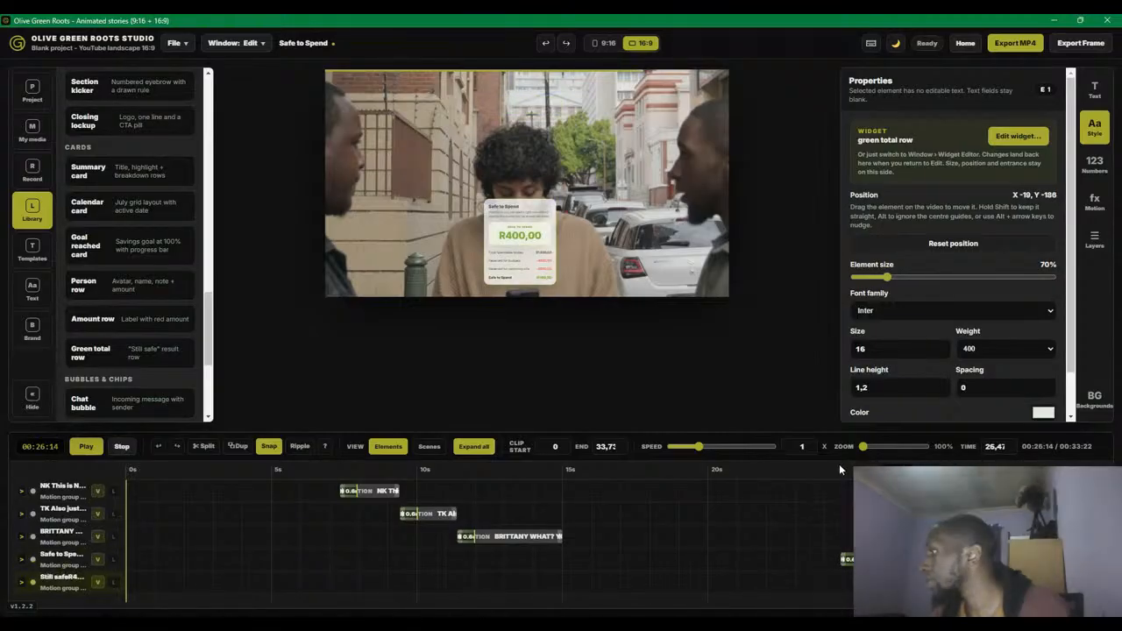
- Play the video twice from about 26.5 seconds to check the timing of the summary card and green total row
{"action": "key", "text": "space"}
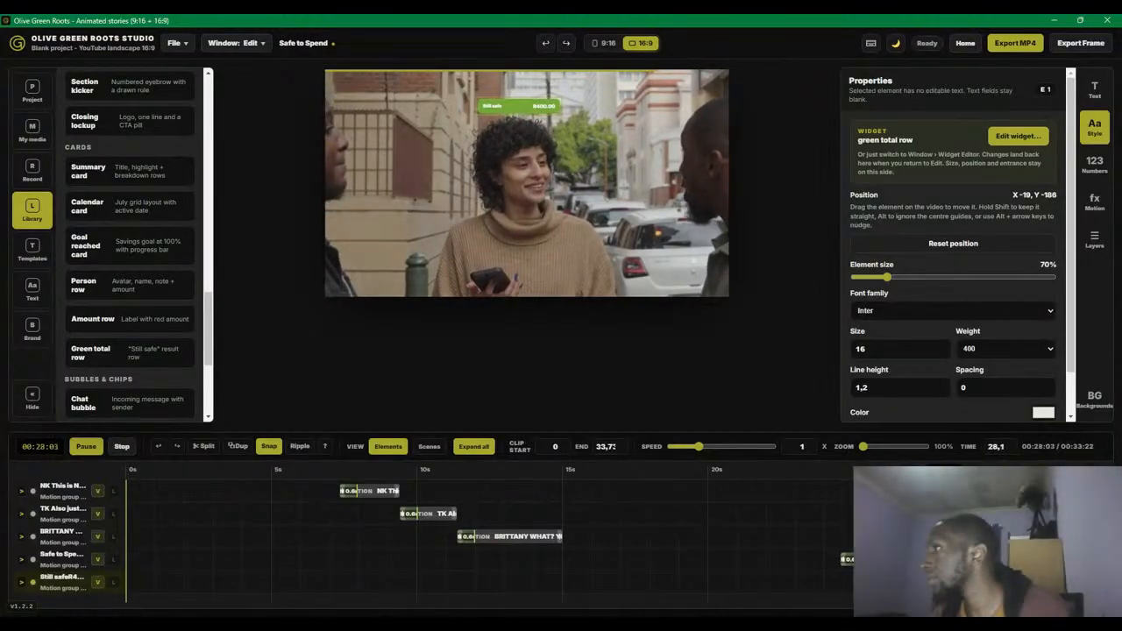
{"action": "key", "text": "space"}
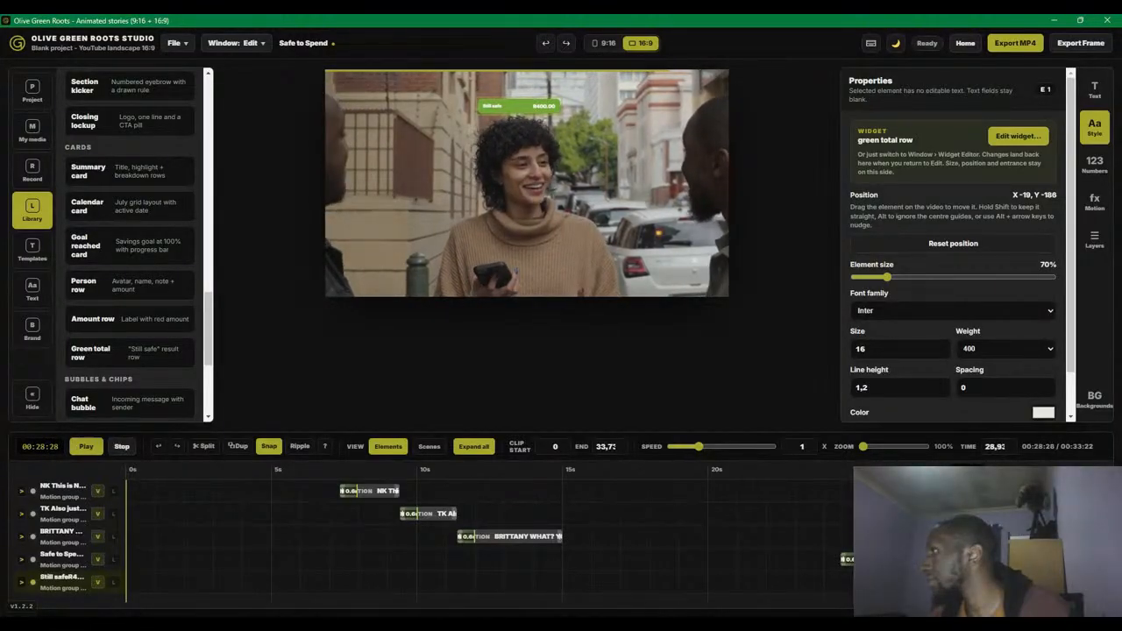
{"action": "left_click", "coordinate": [896, 476]}
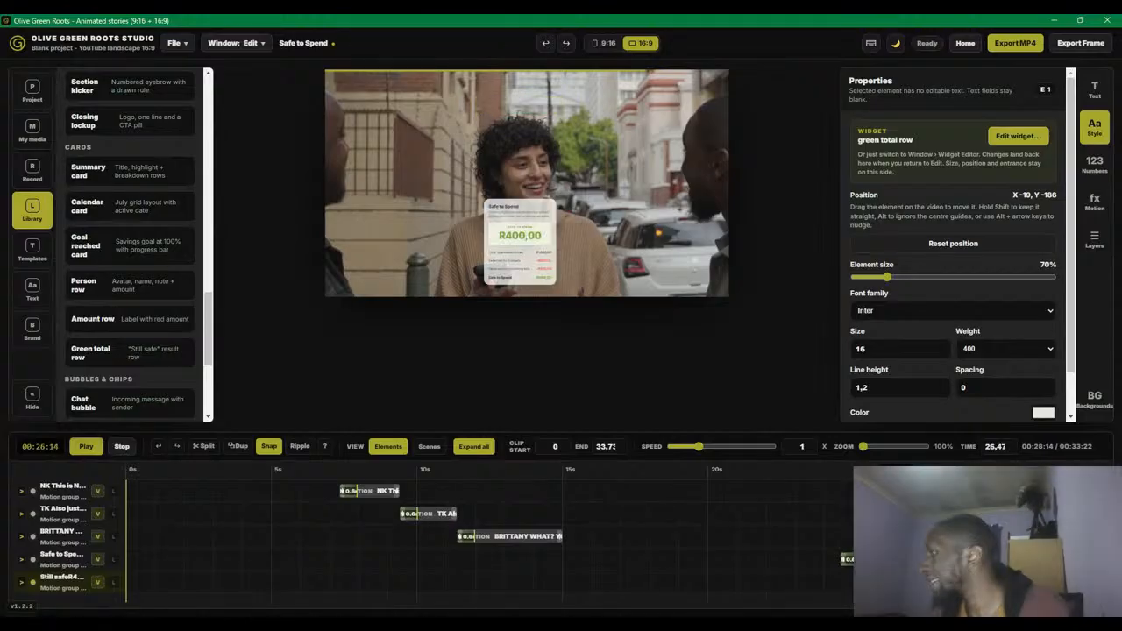
{"action": "left_click", "coordinate": [820, 476]}
{"action": "key", "text": "space"}
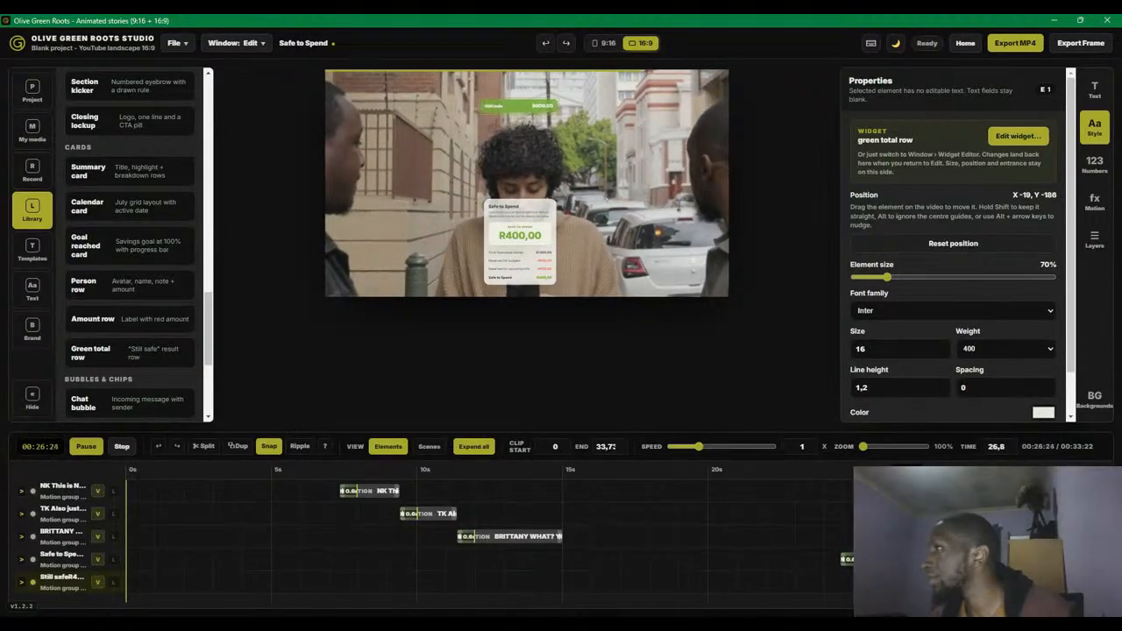
{"action": "key", "text": "space"}
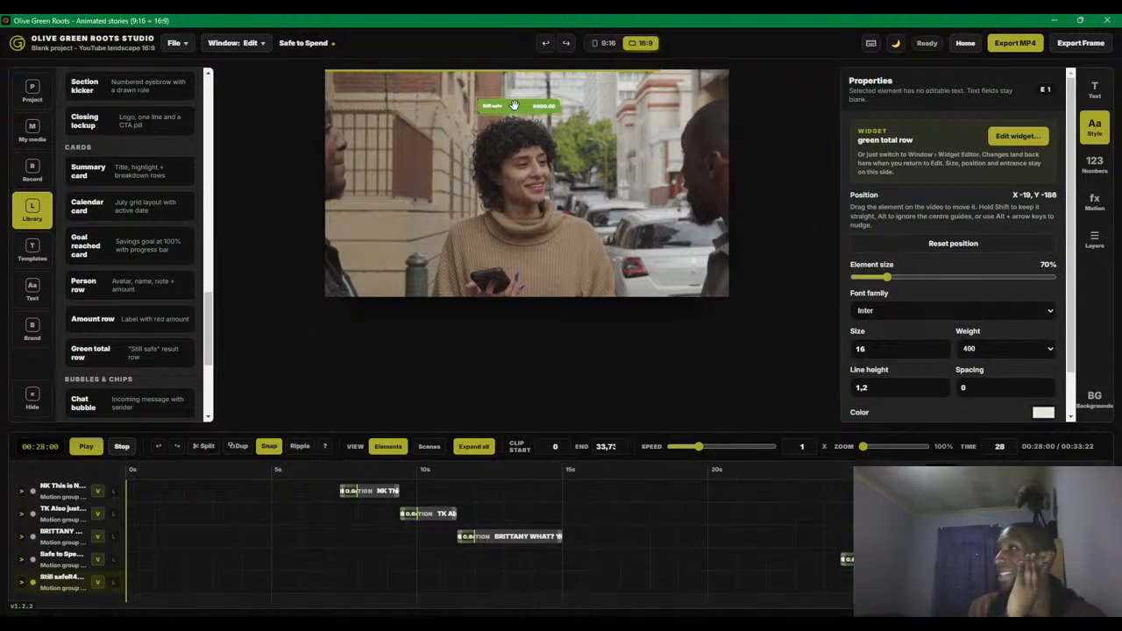
{"action": "scroll", "coordinate": [1042, 305], "scroll_direction": "down", "scroll_amount": 1}
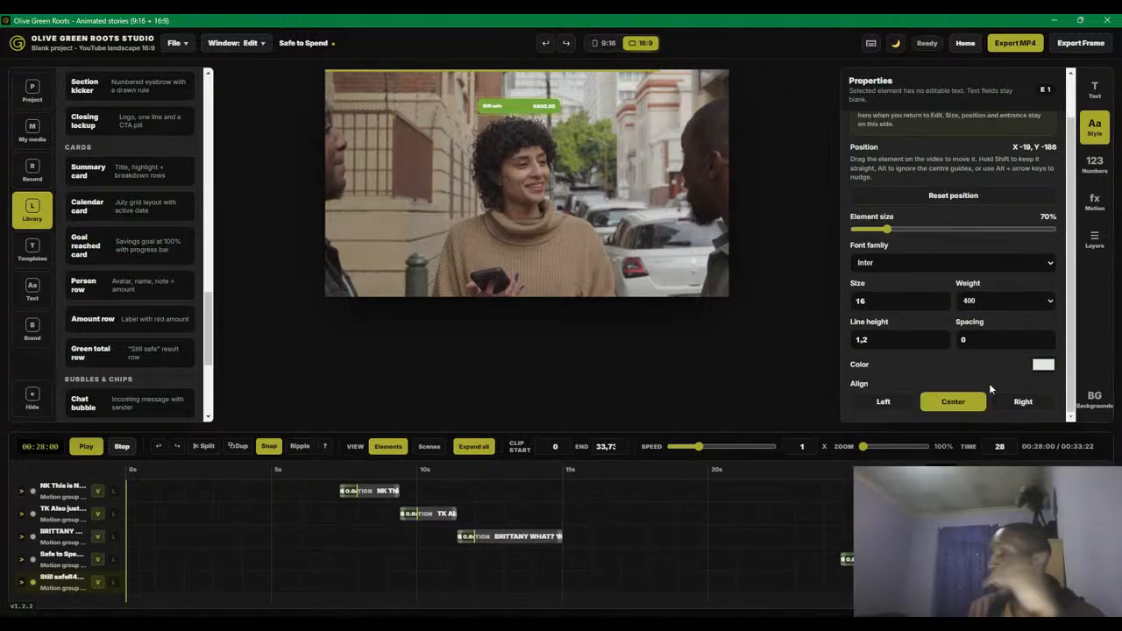